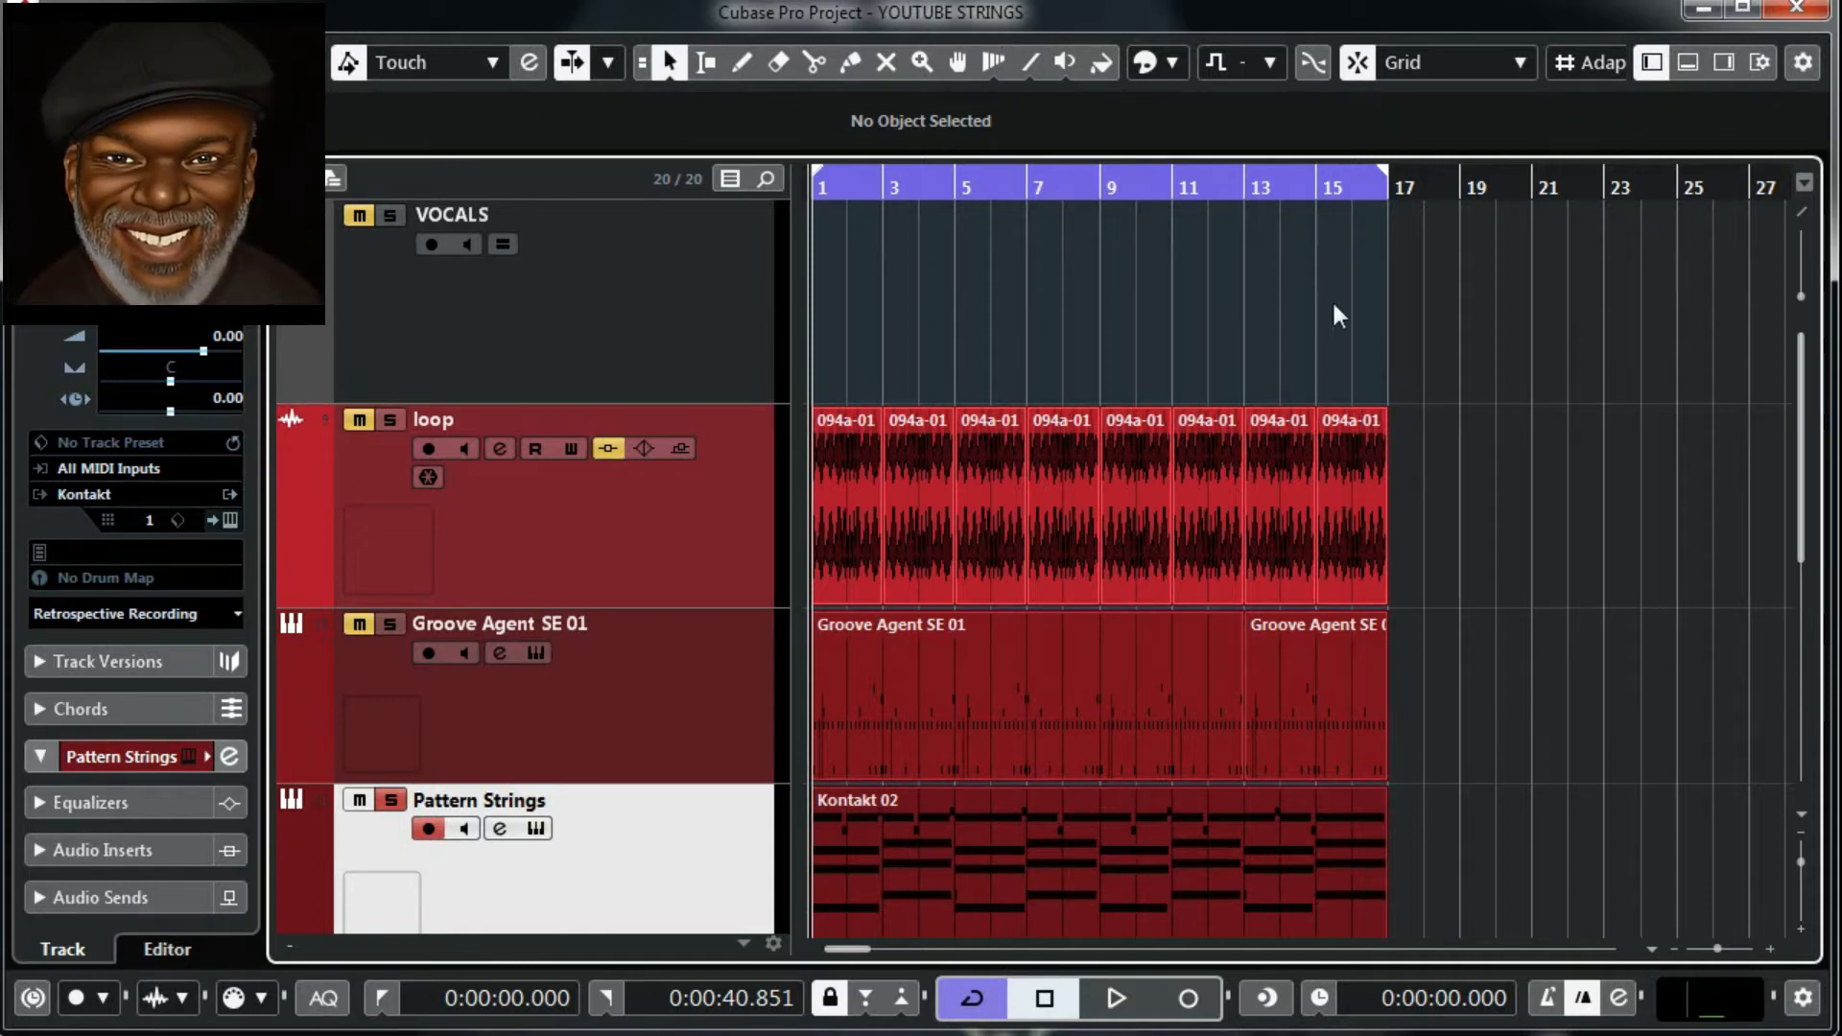
Open the Kontakt instrument of the Pattern Strings track and reposition its window so the pattern controls are in view
scroll(1804, 428, "down", 6)
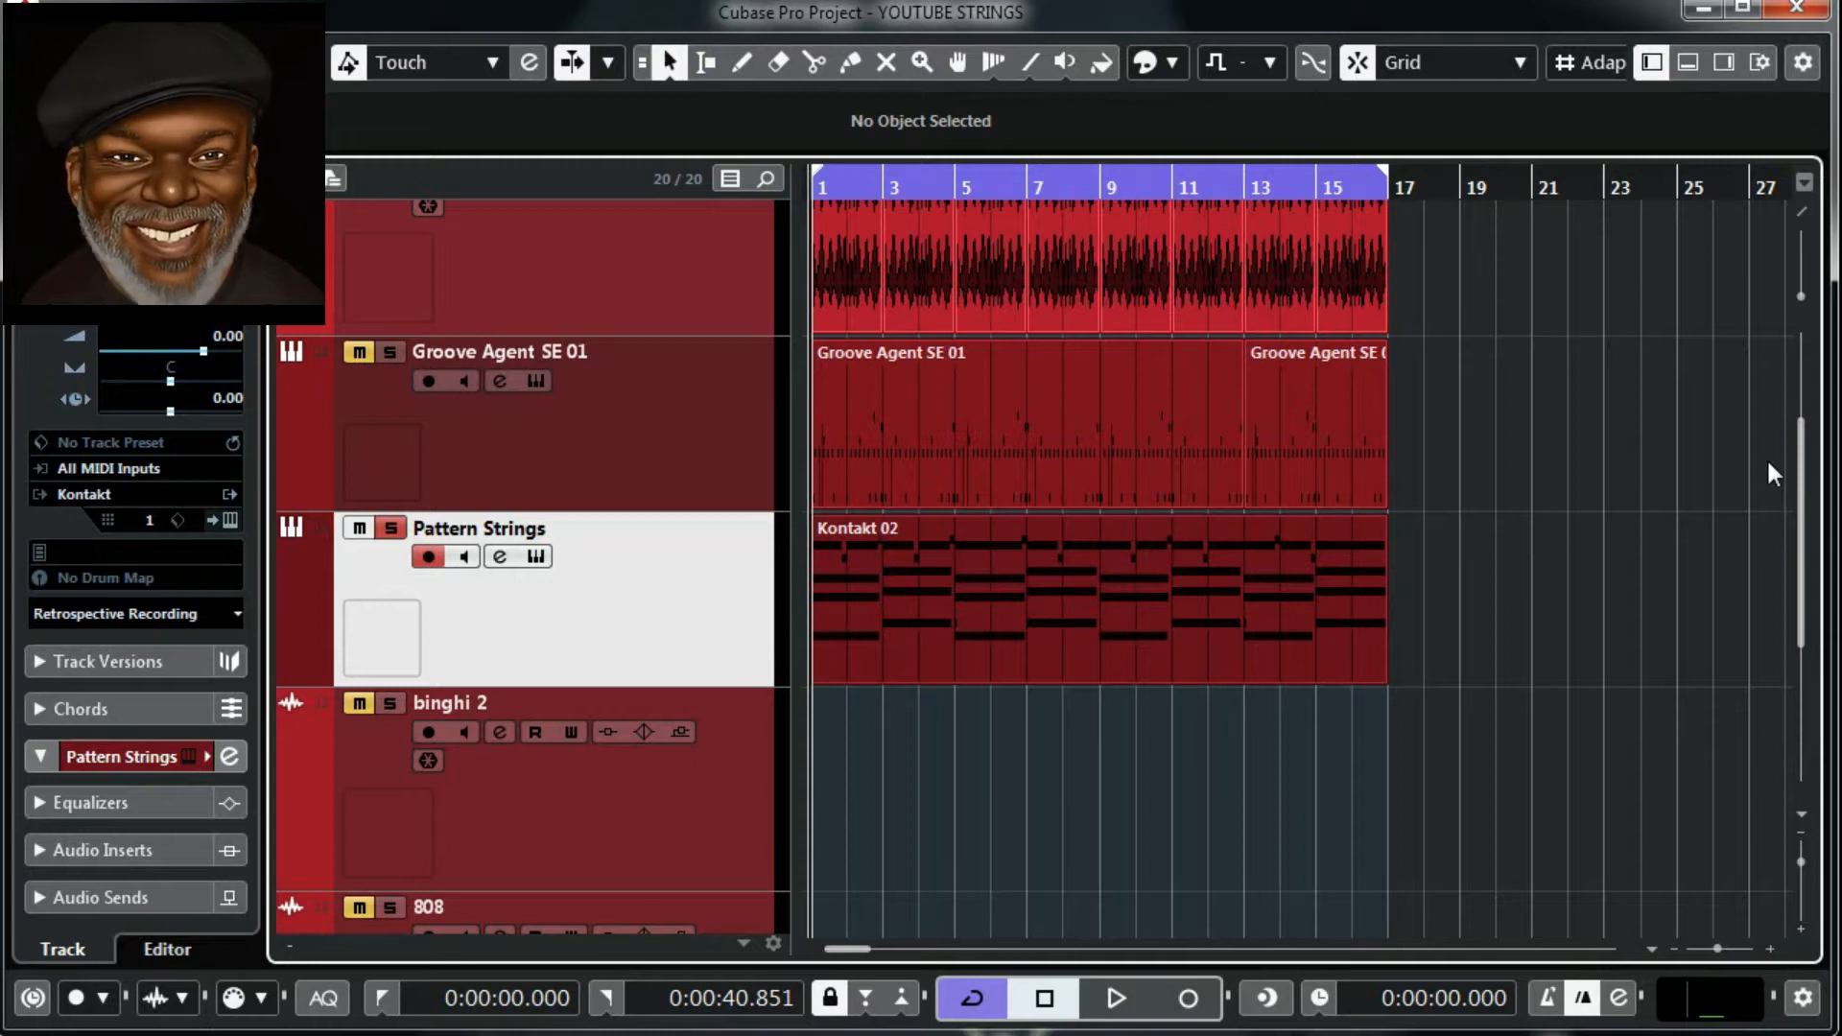
left_click(535, 556)
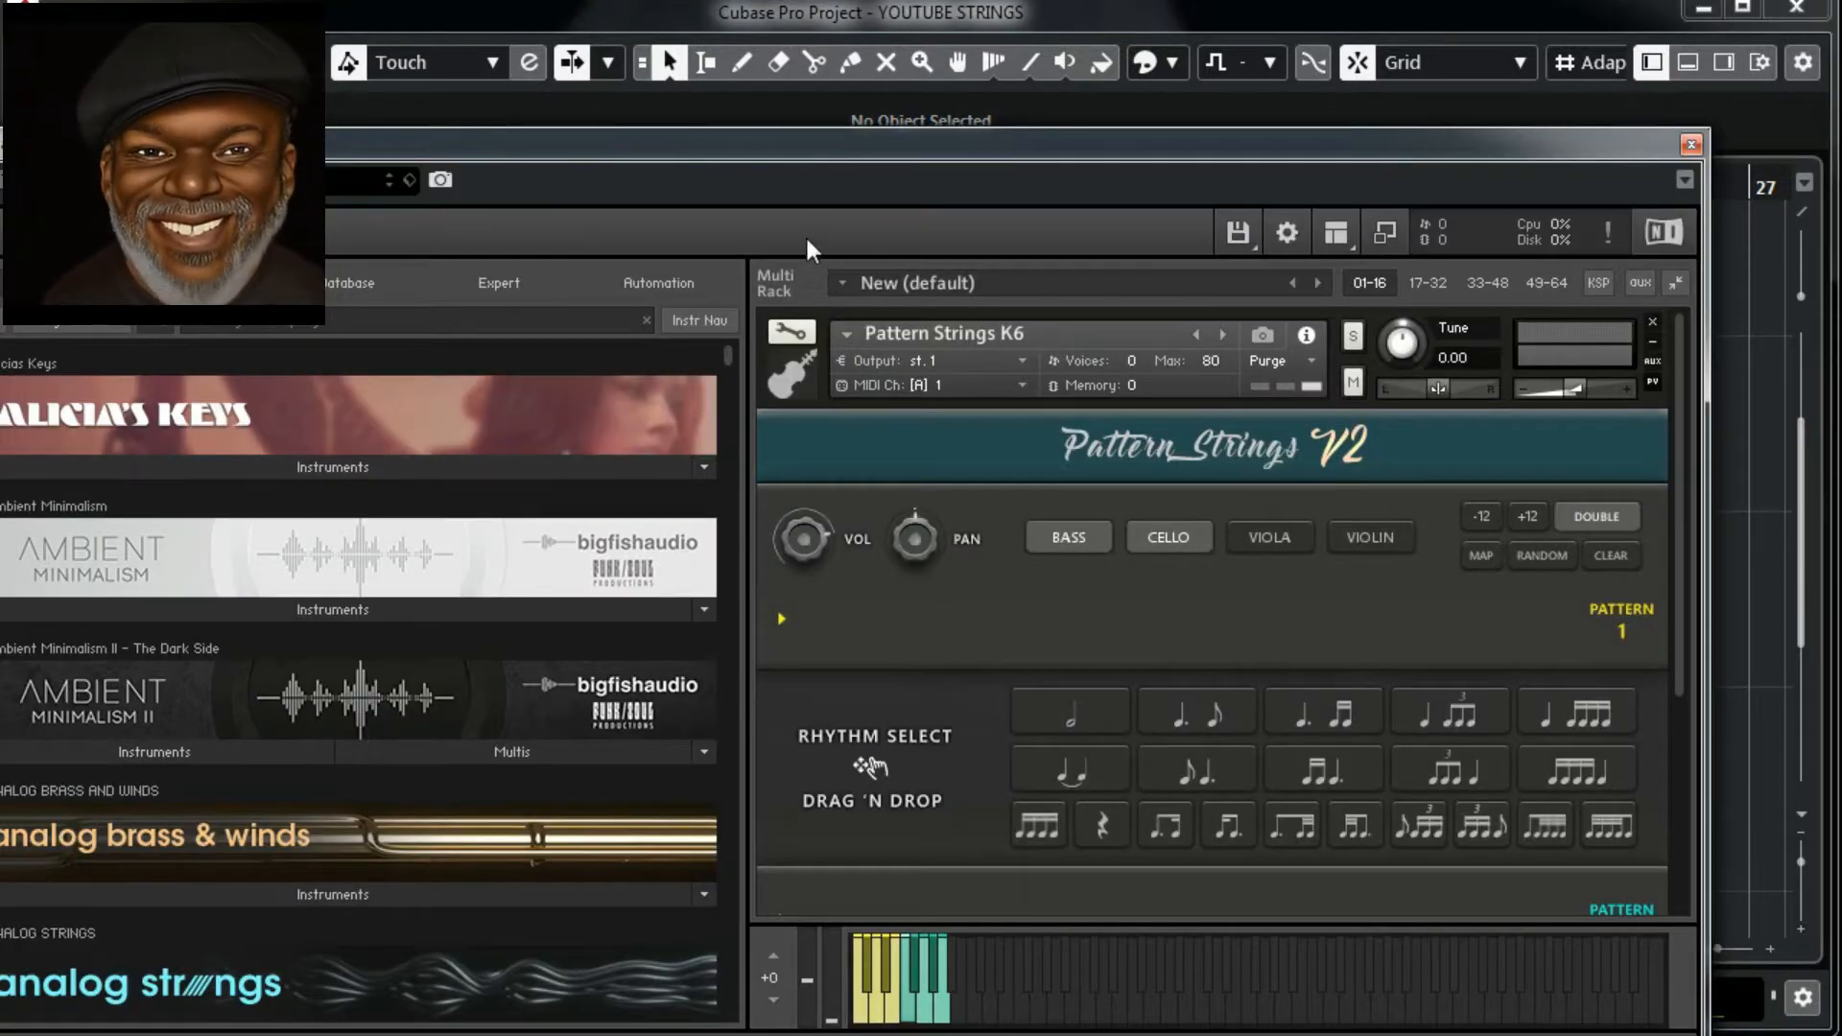
left_click_drag(856, 142, 958, 33)
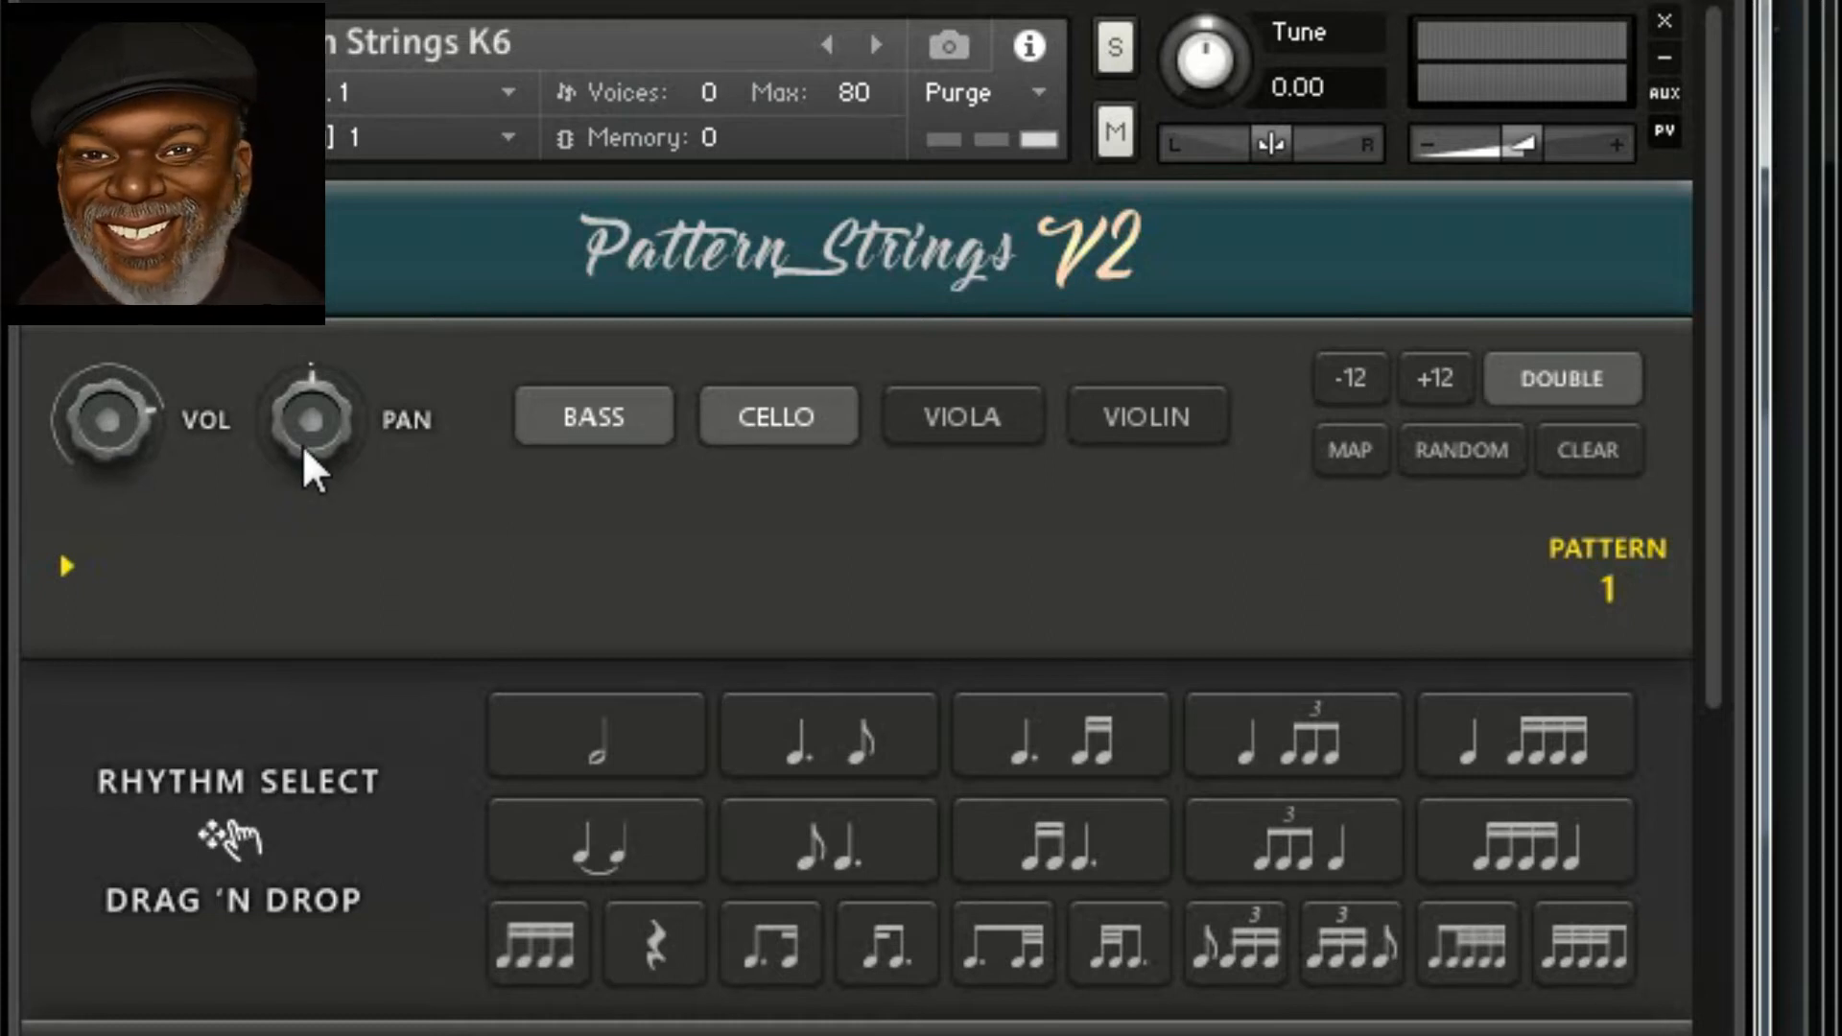
Toggle the string sections of pattern 1, leaving only Bass enabled
left_click(601, 420)
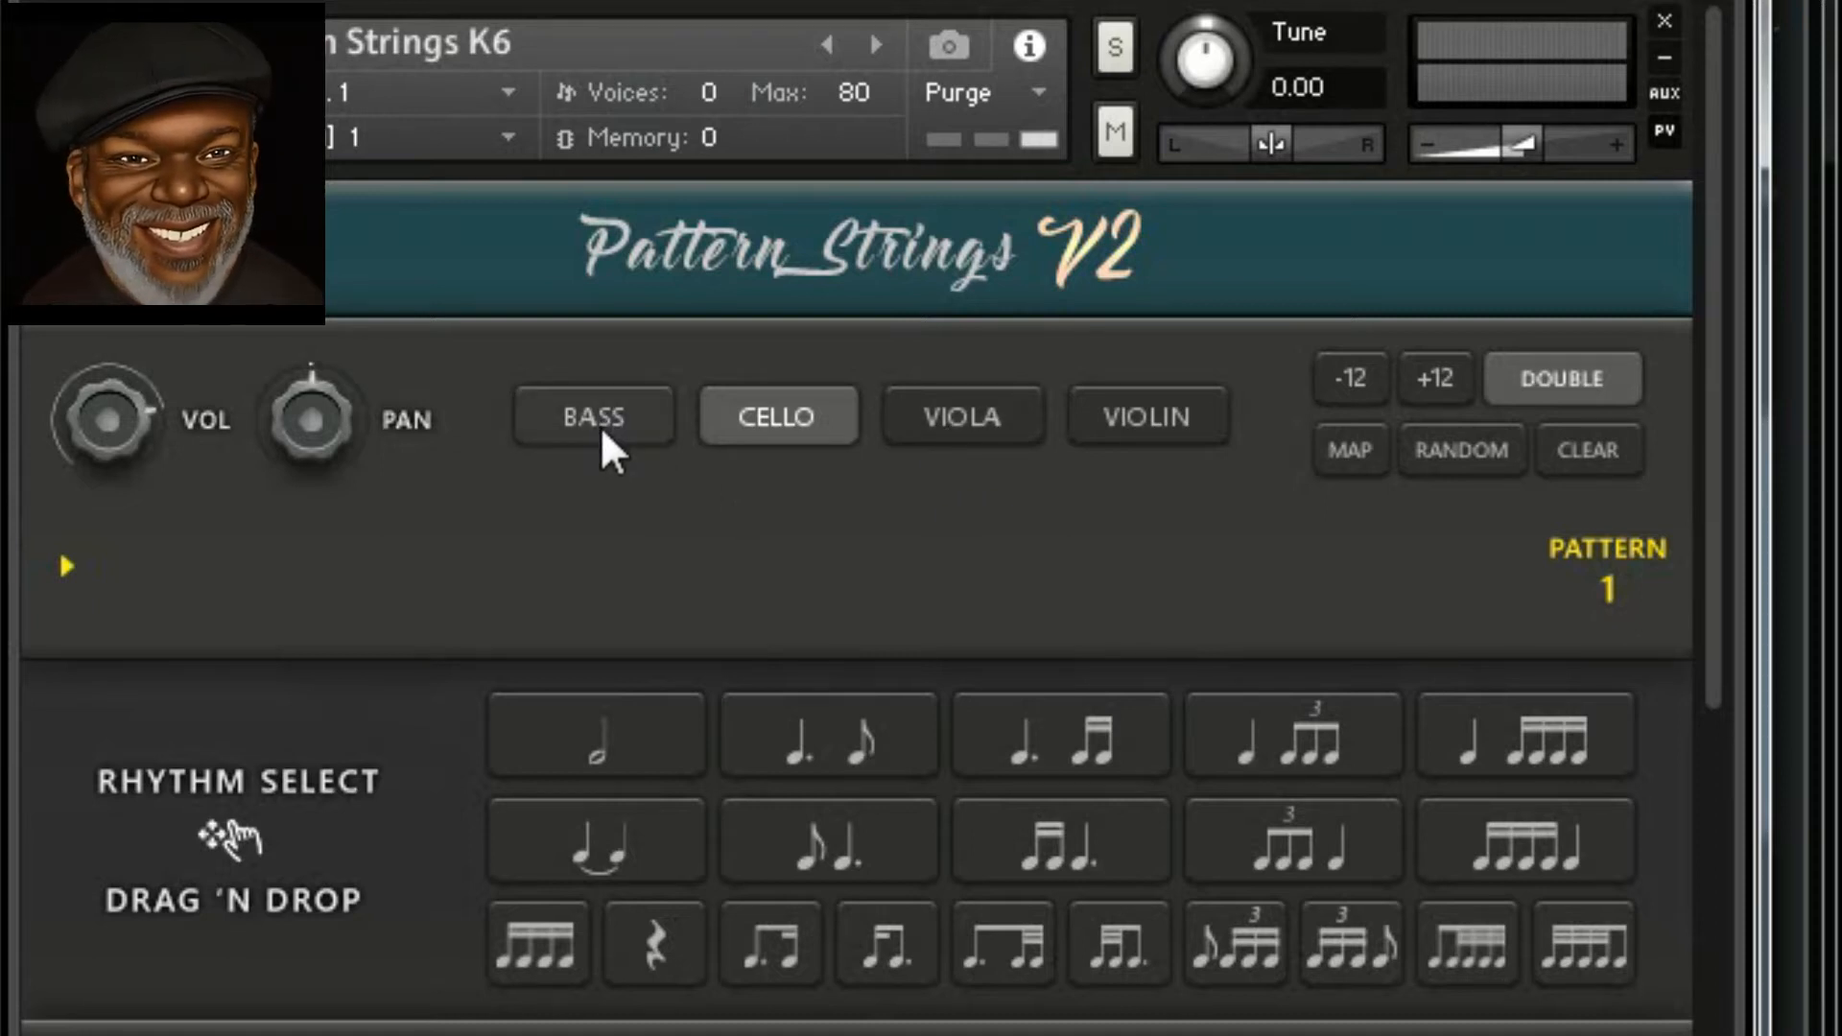
left_click(657, 413)
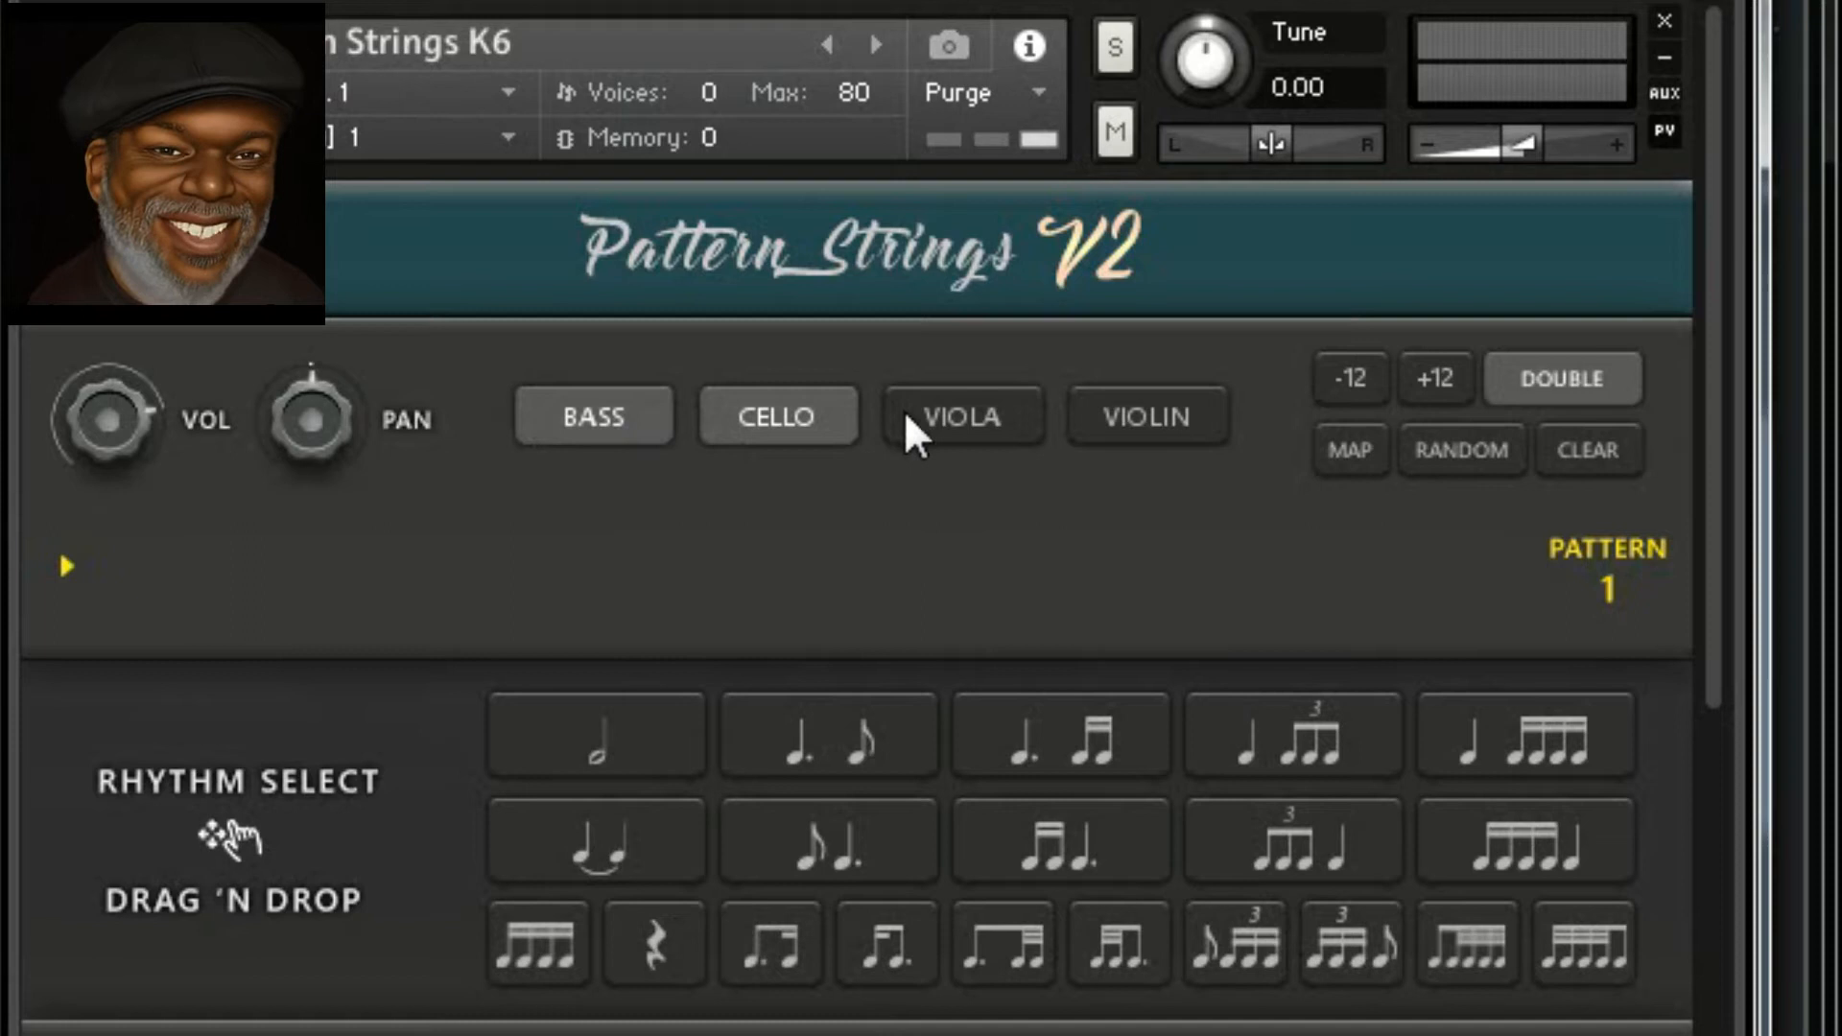
left_click(945, 418)
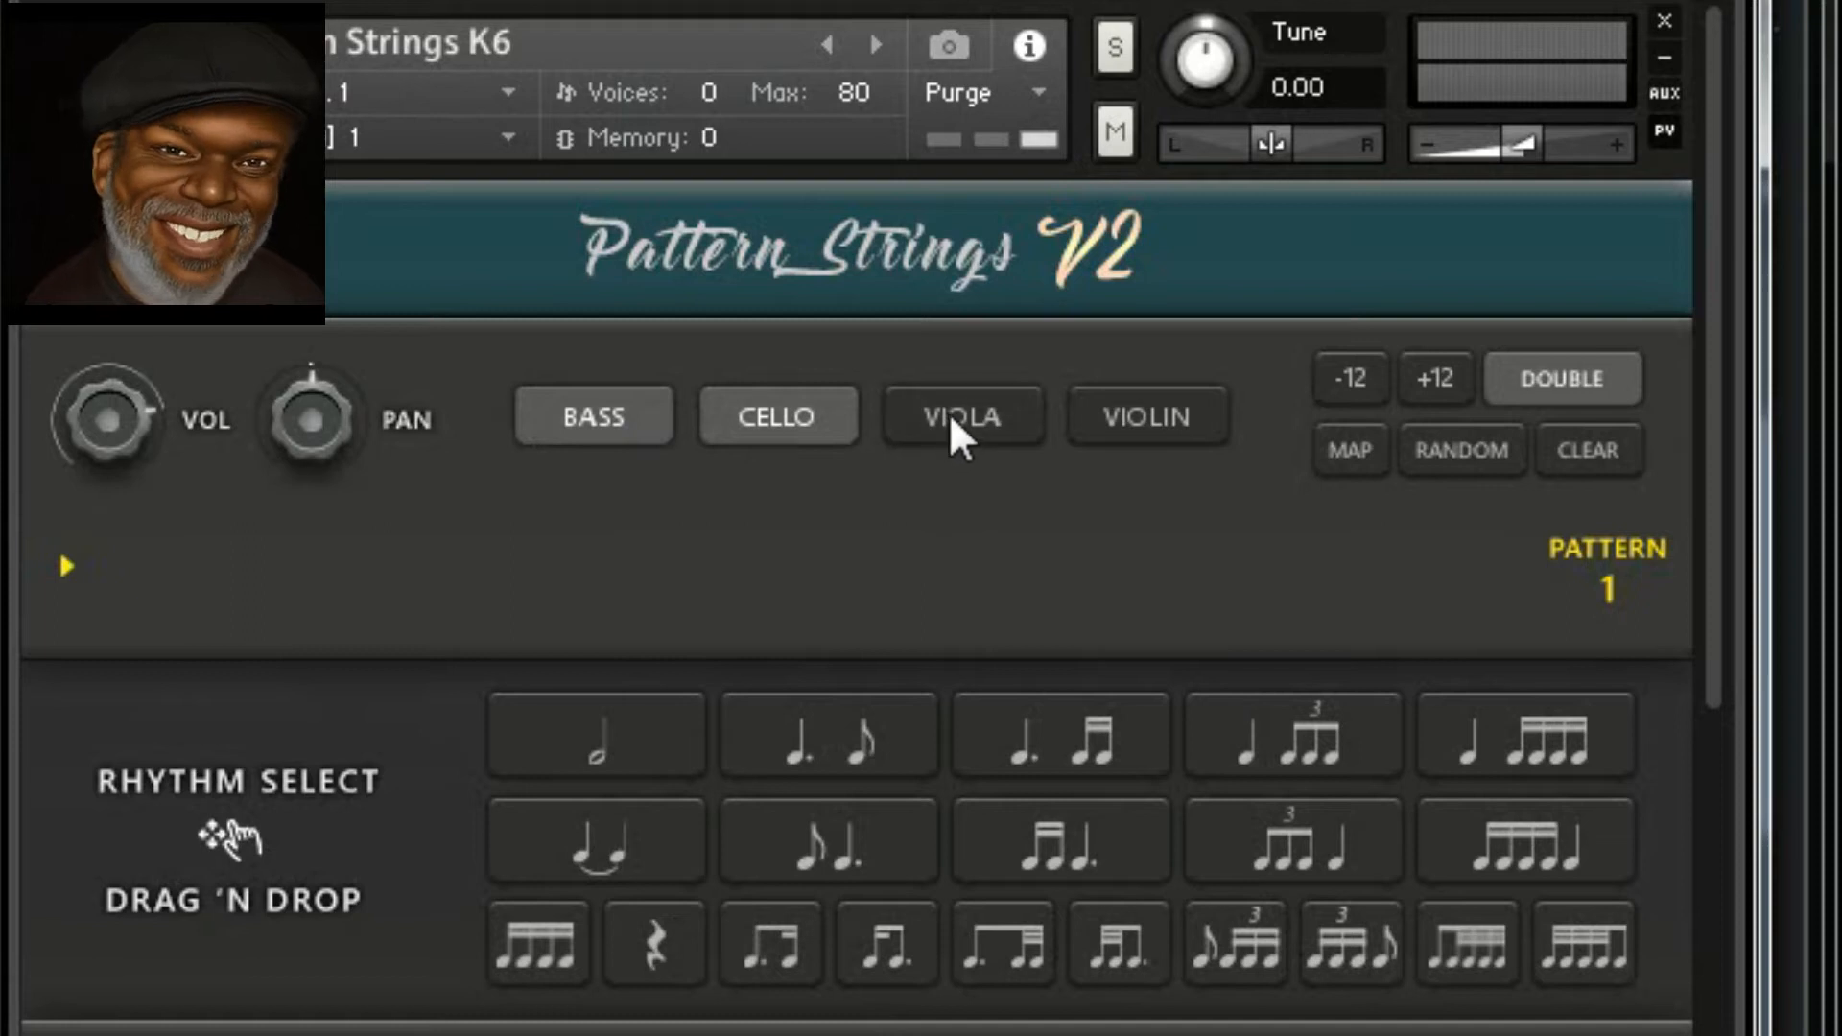
left_click(1165, 413)
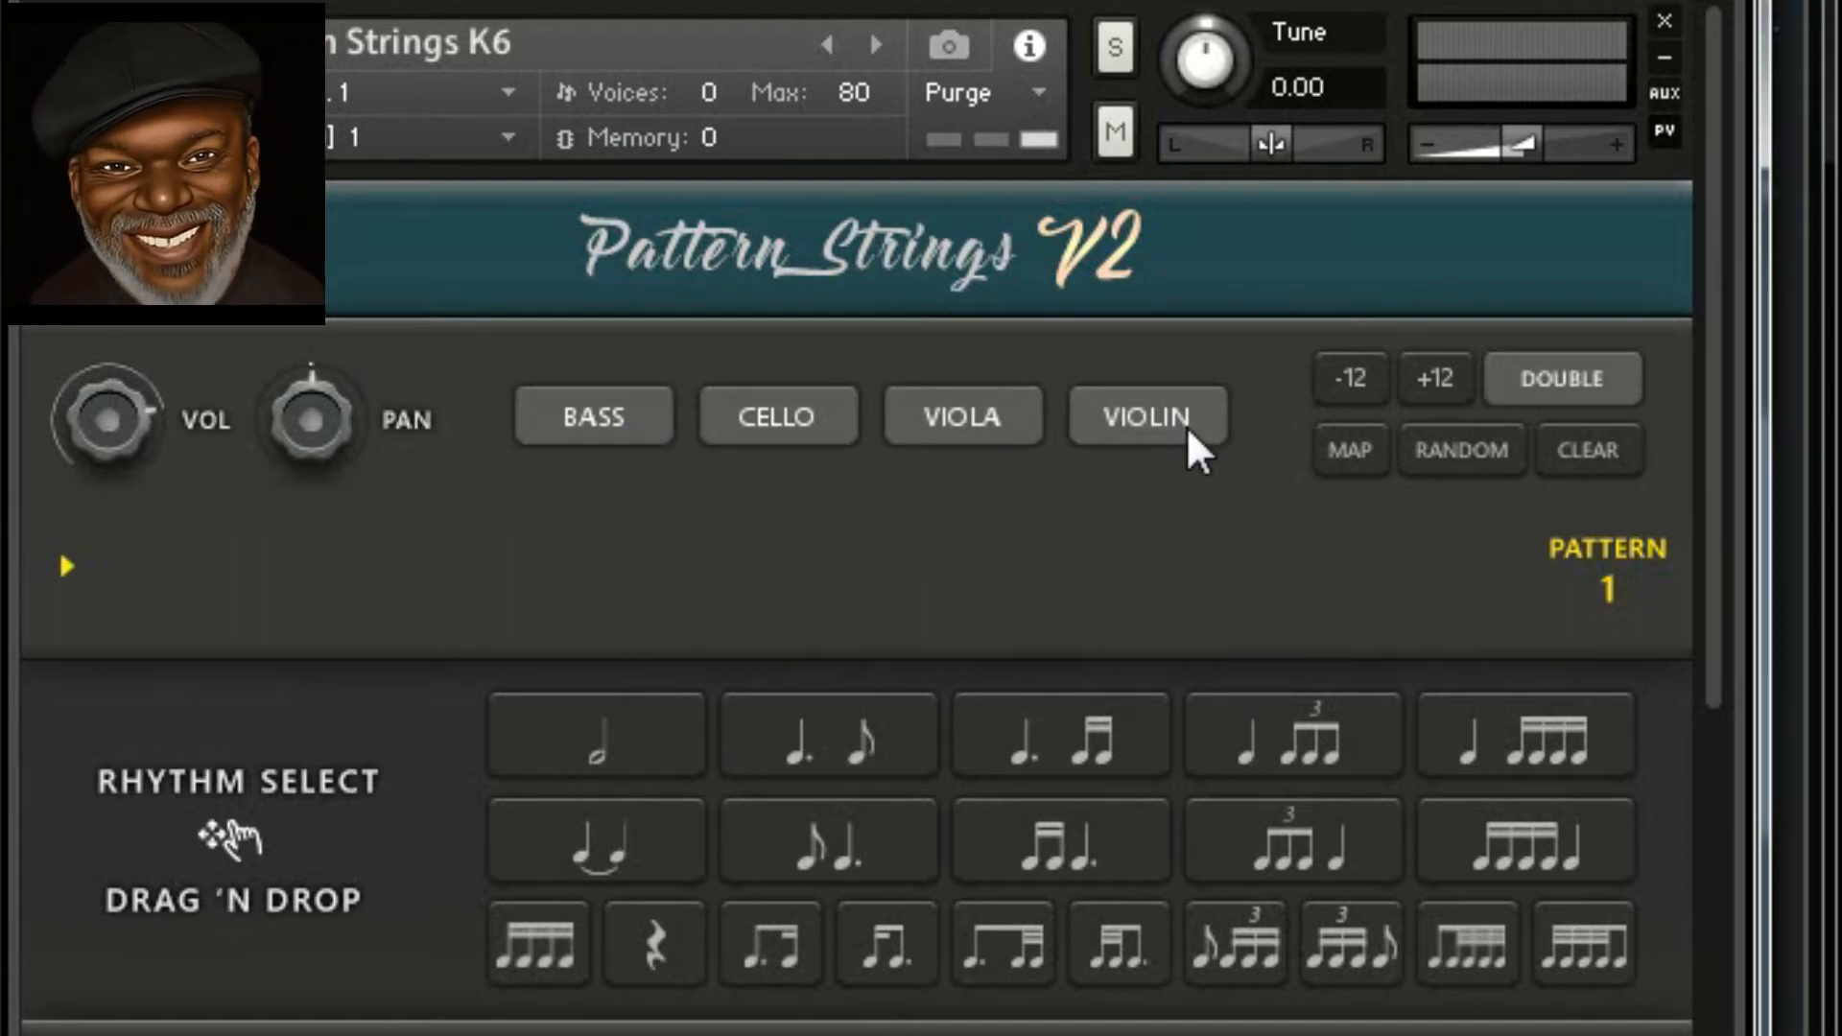
left_click(1186, 426)
left_click(952, 407)
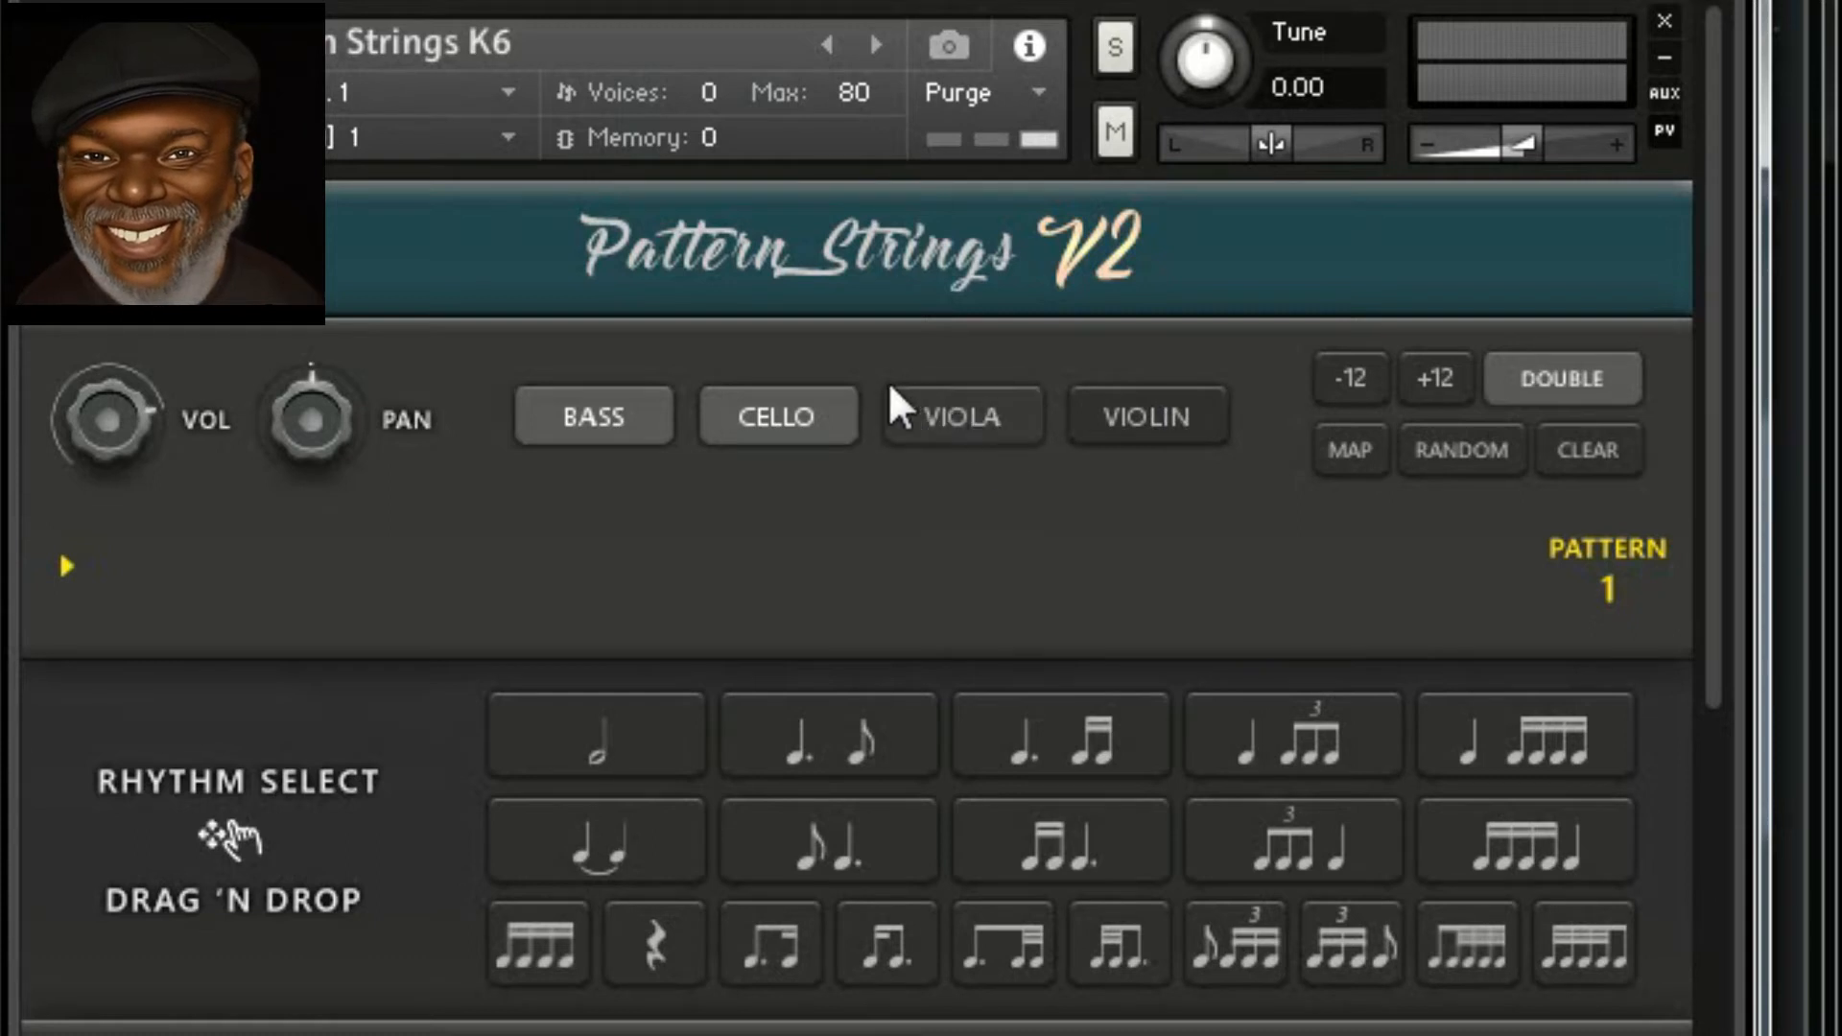
left_click(798, 417)
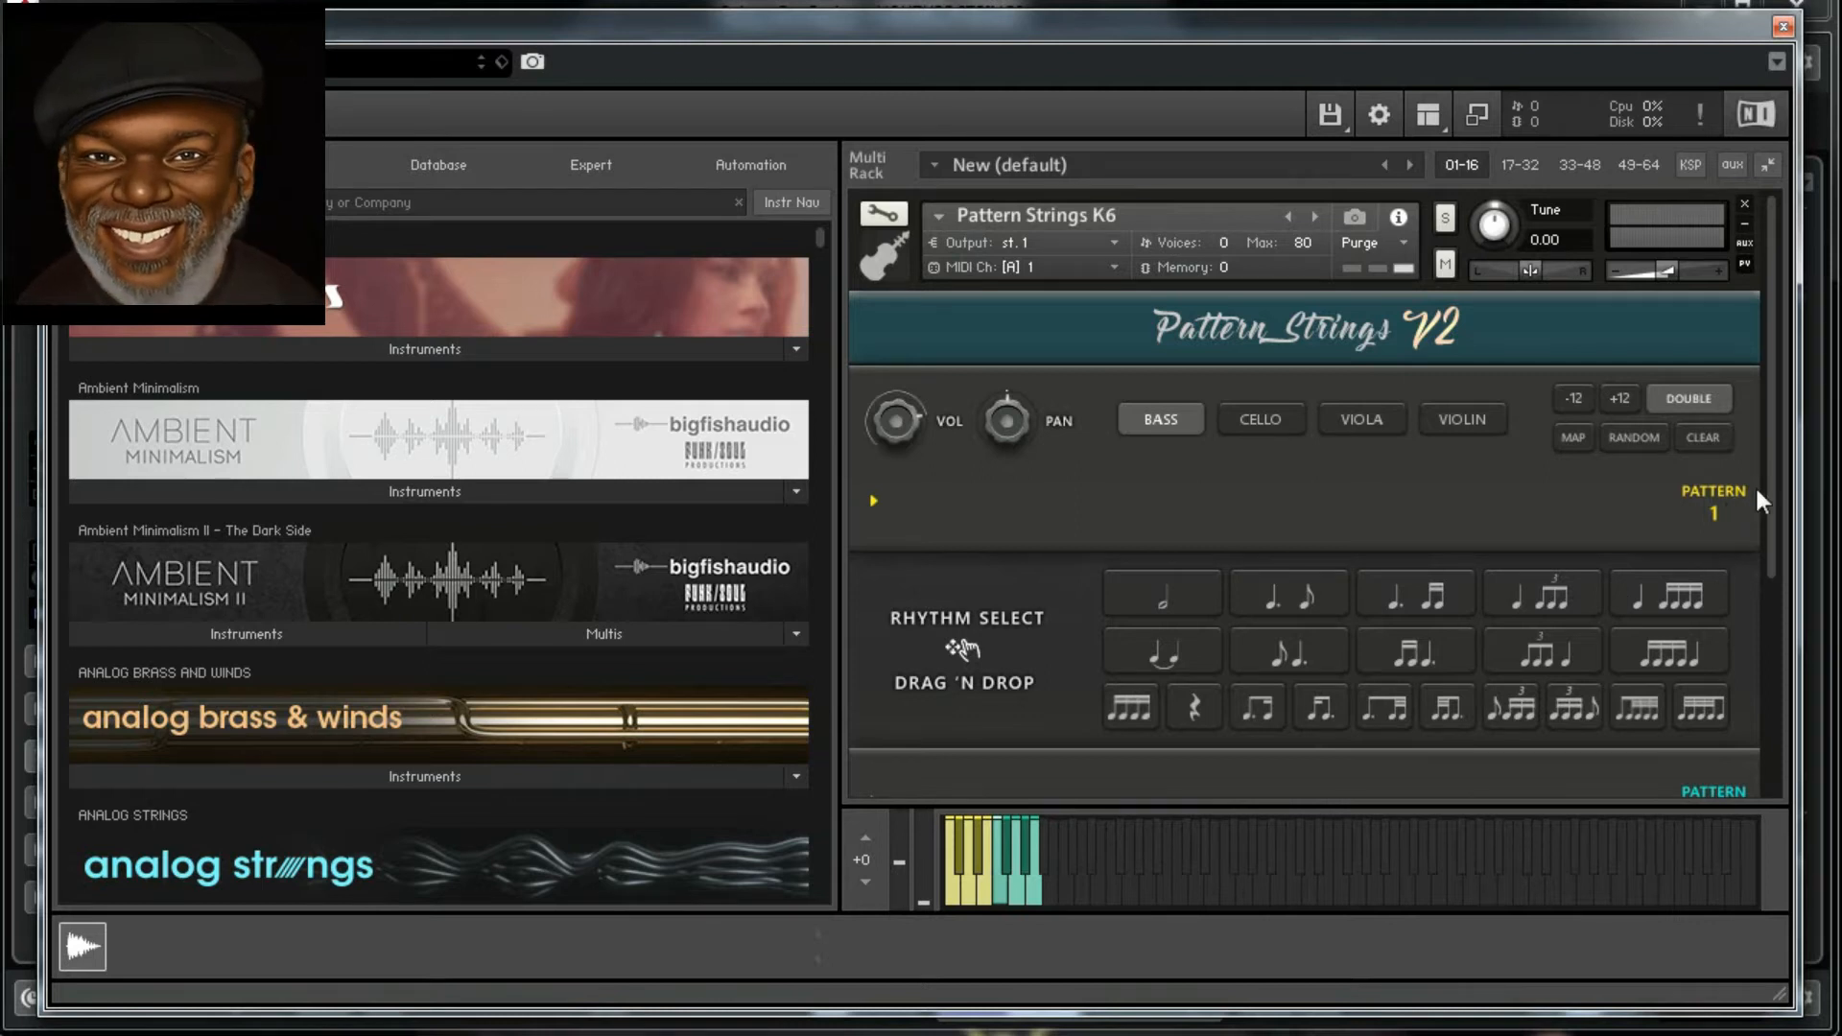
Add the half-note rhythm to the empty pattern 1
left_click_drag(1771, 486, 1781, 551)
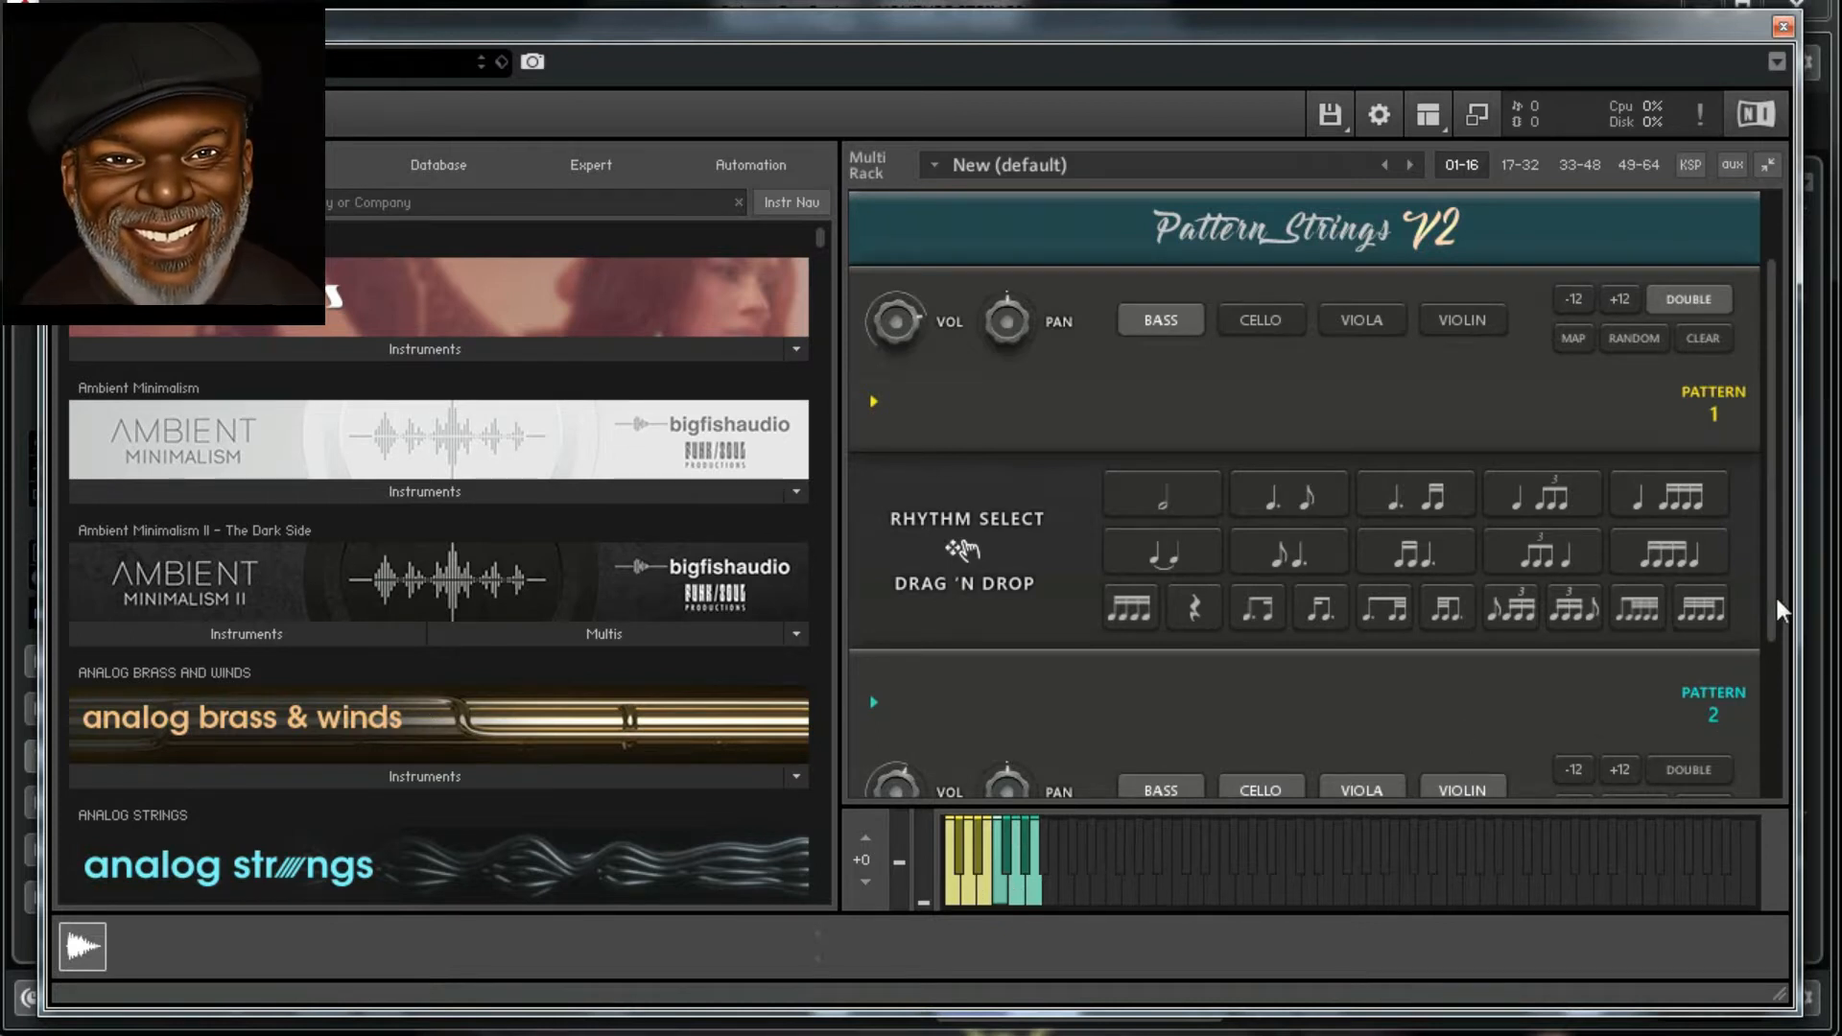
scroll(1769, 596, "up", 2)
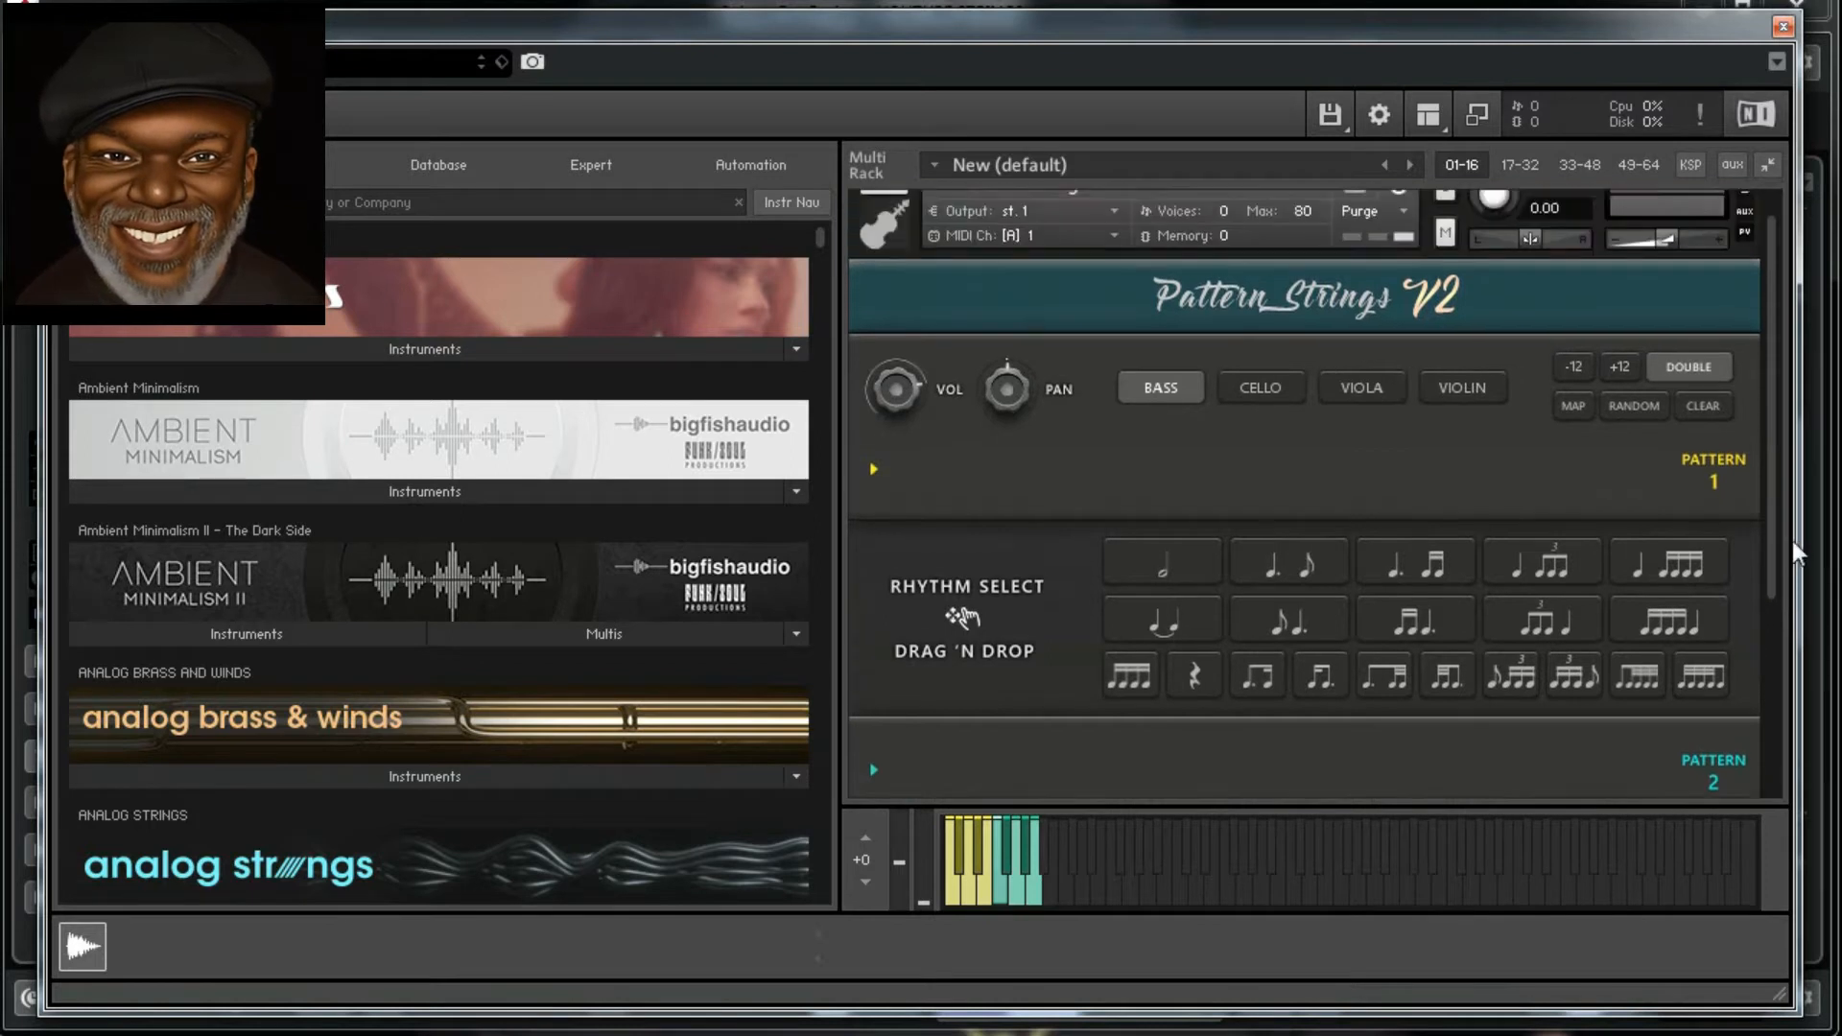
scroll(1807, 572, "down", 2)
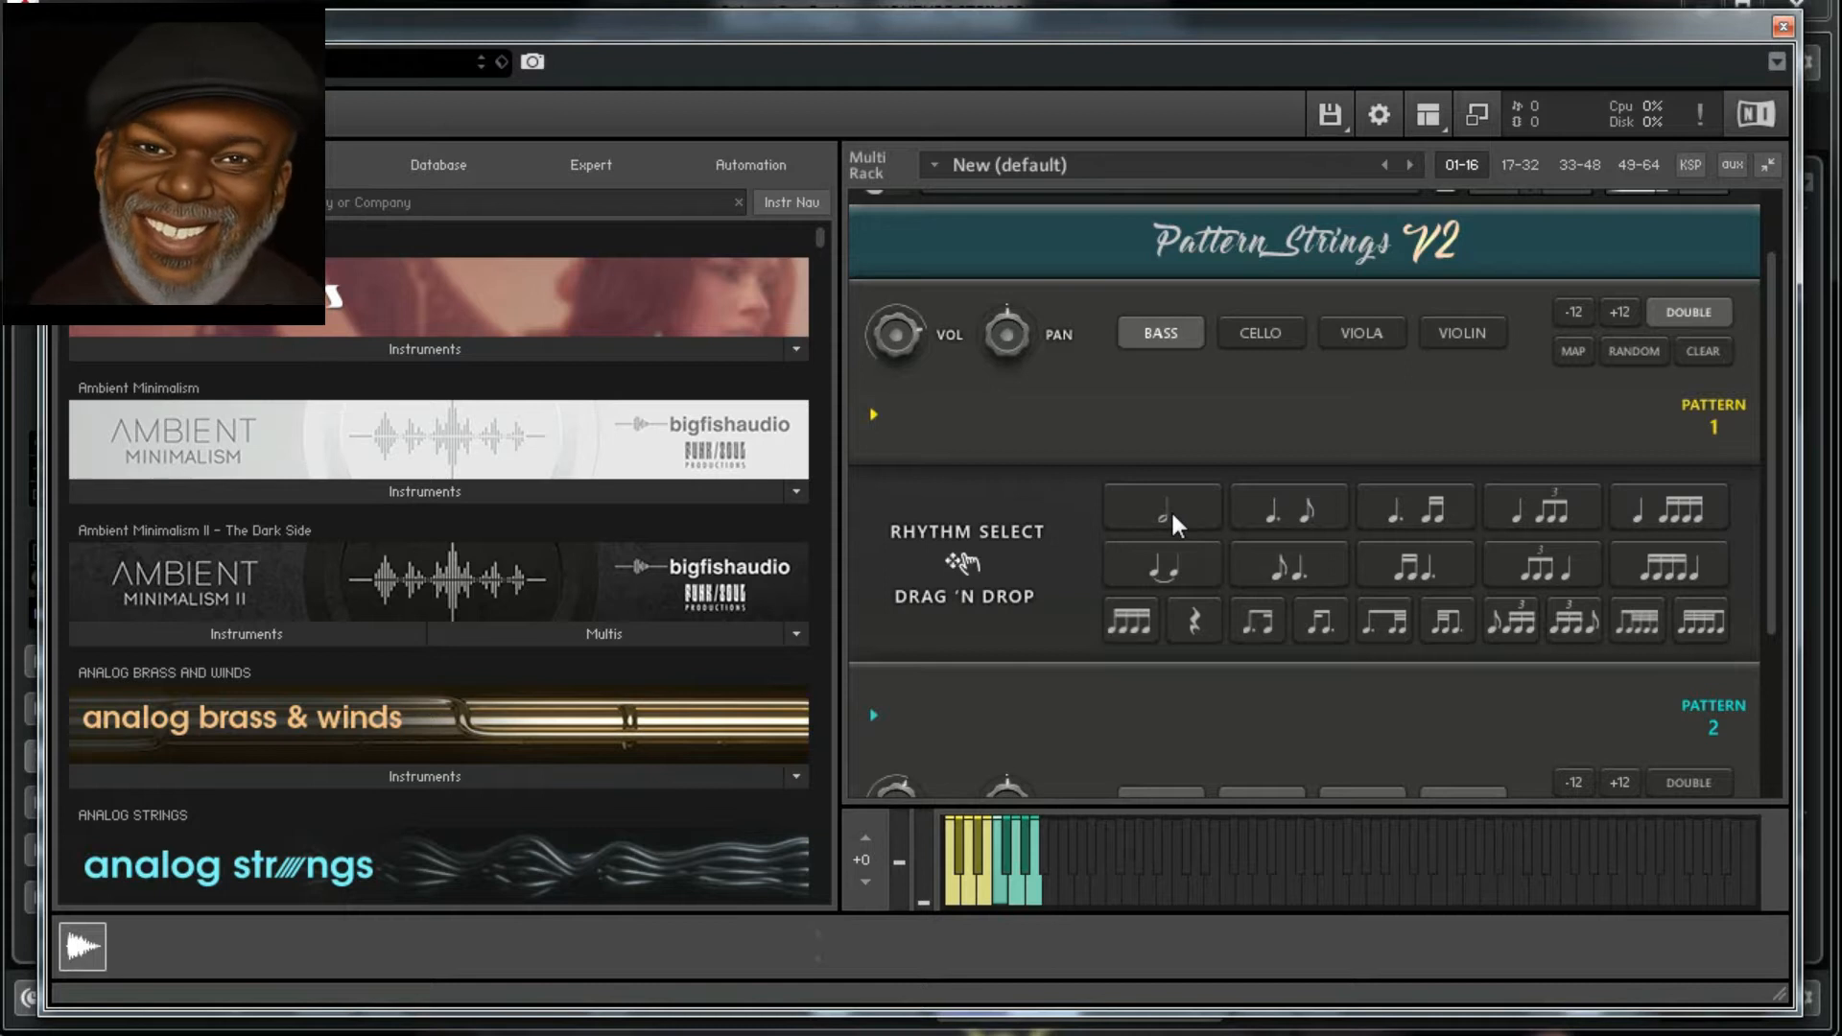
left_click_drag(1171, 508, 1155, 393)
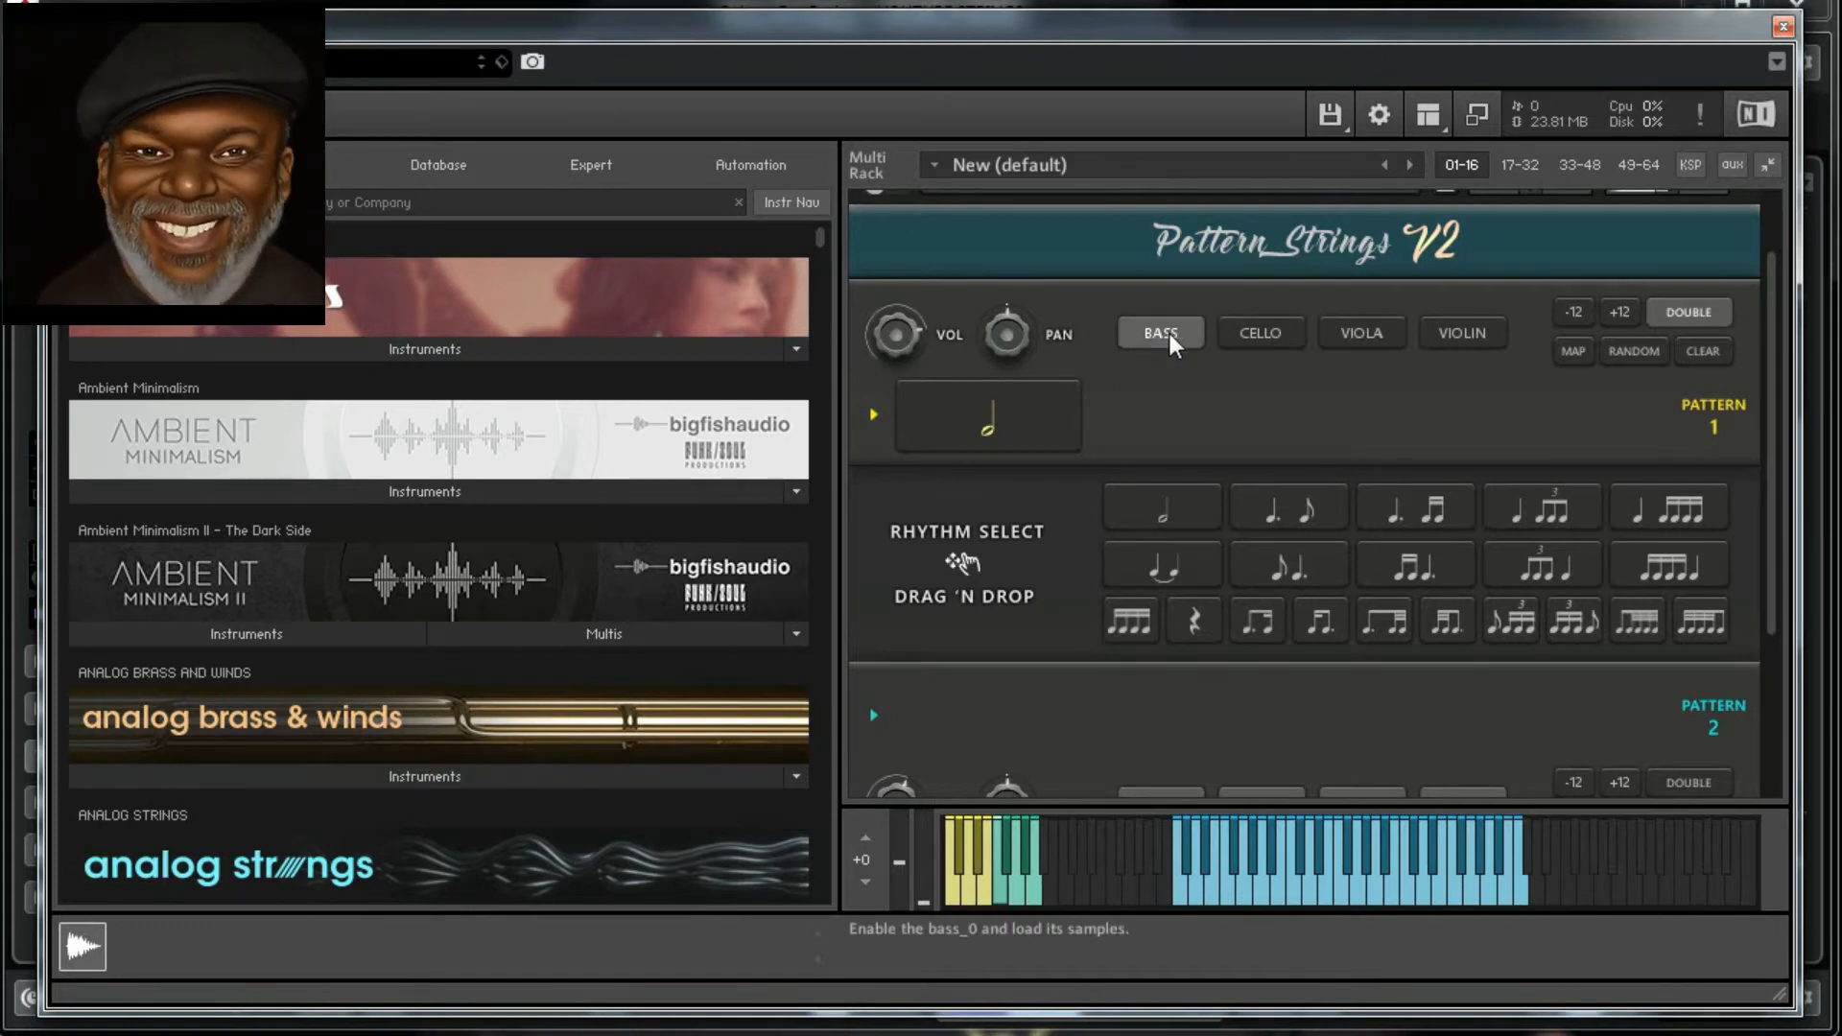
Enable the Cello, Viola and Violin sections alongside Bass for pattern 1
left_click(1262, 329)
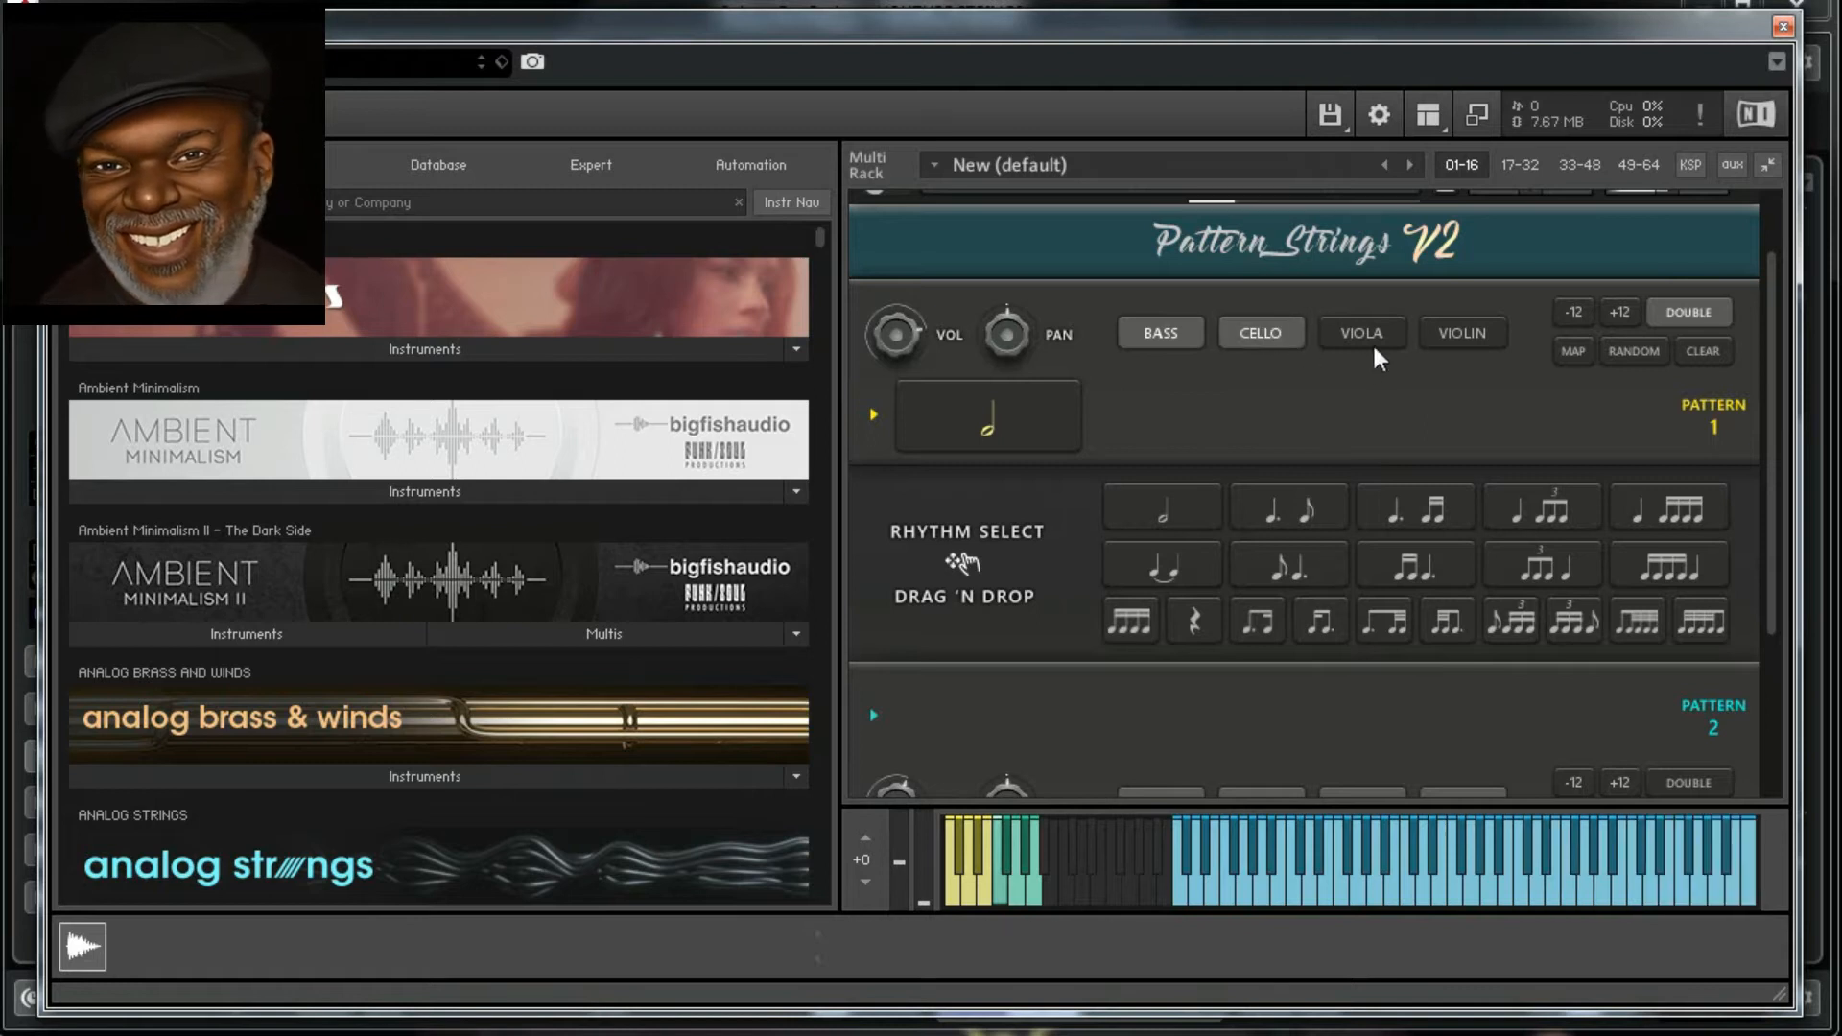
left_click(1372, 335)
left_click(1456, 328)
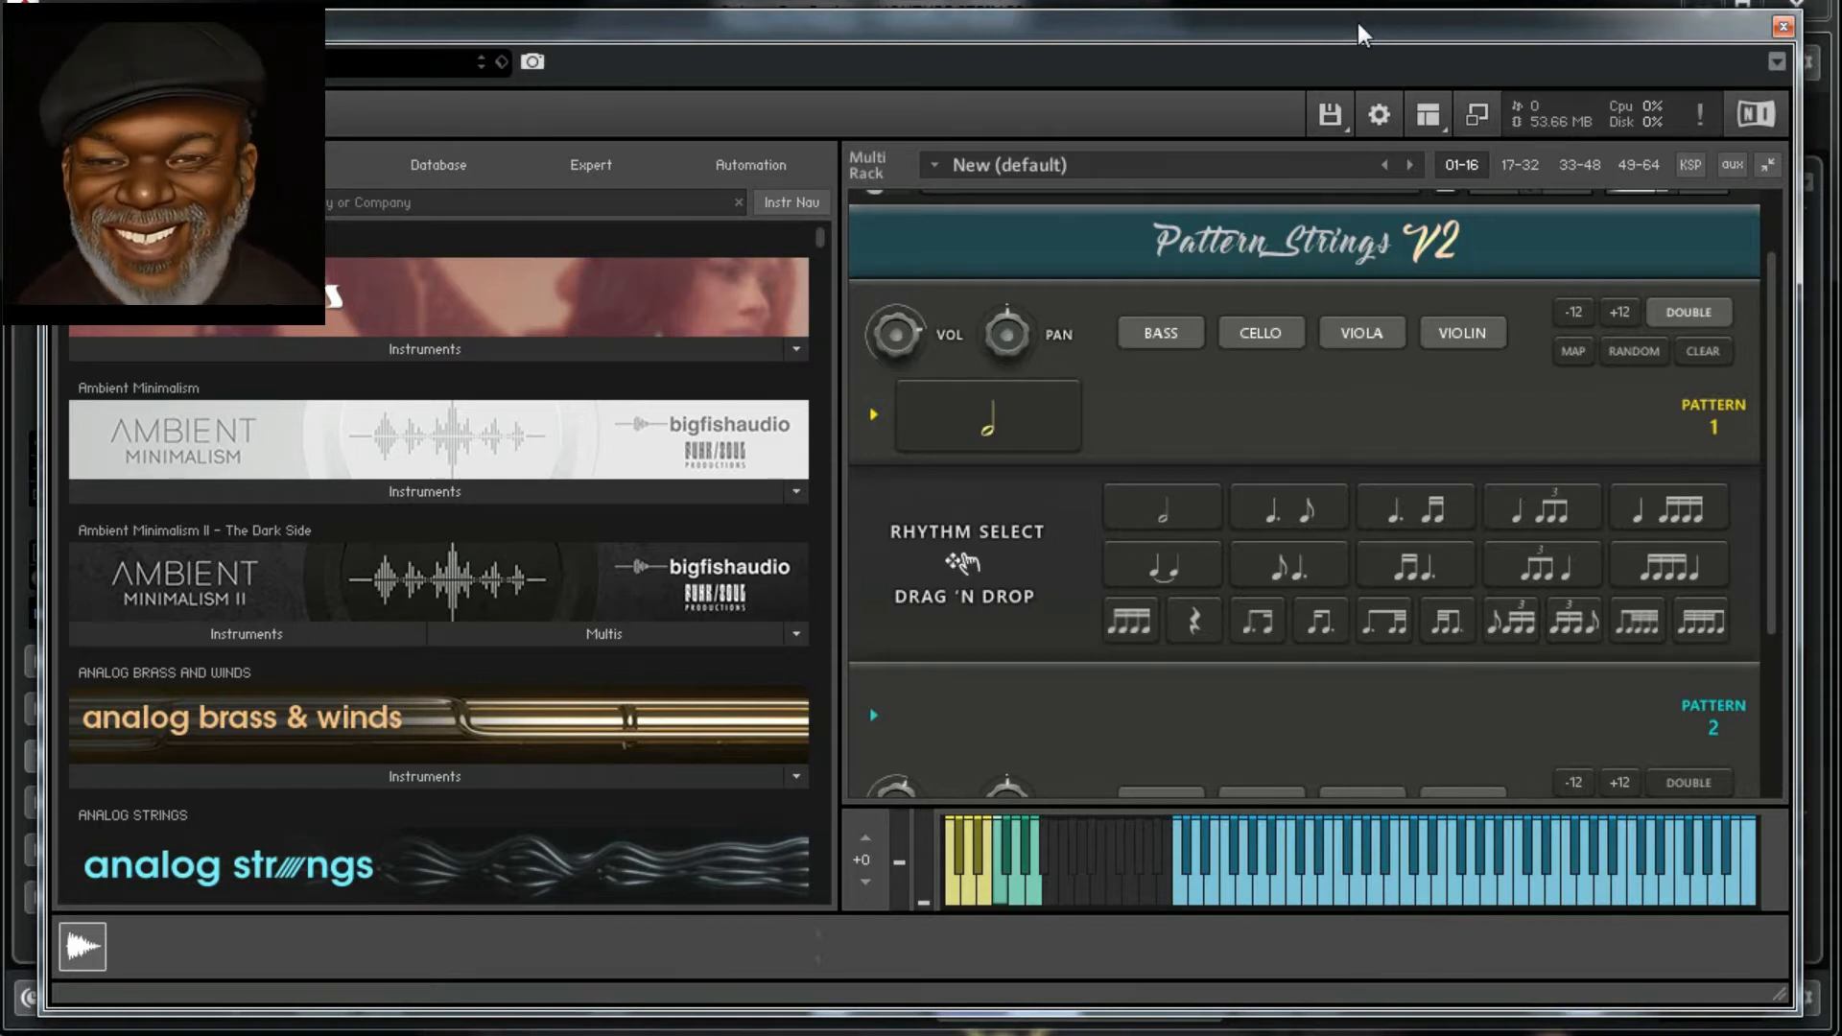
Remove the half-note rhythm from pattern 1 and close the Pattern Strings instrument window
left_click_drag(1357, 22, 1346, 873)
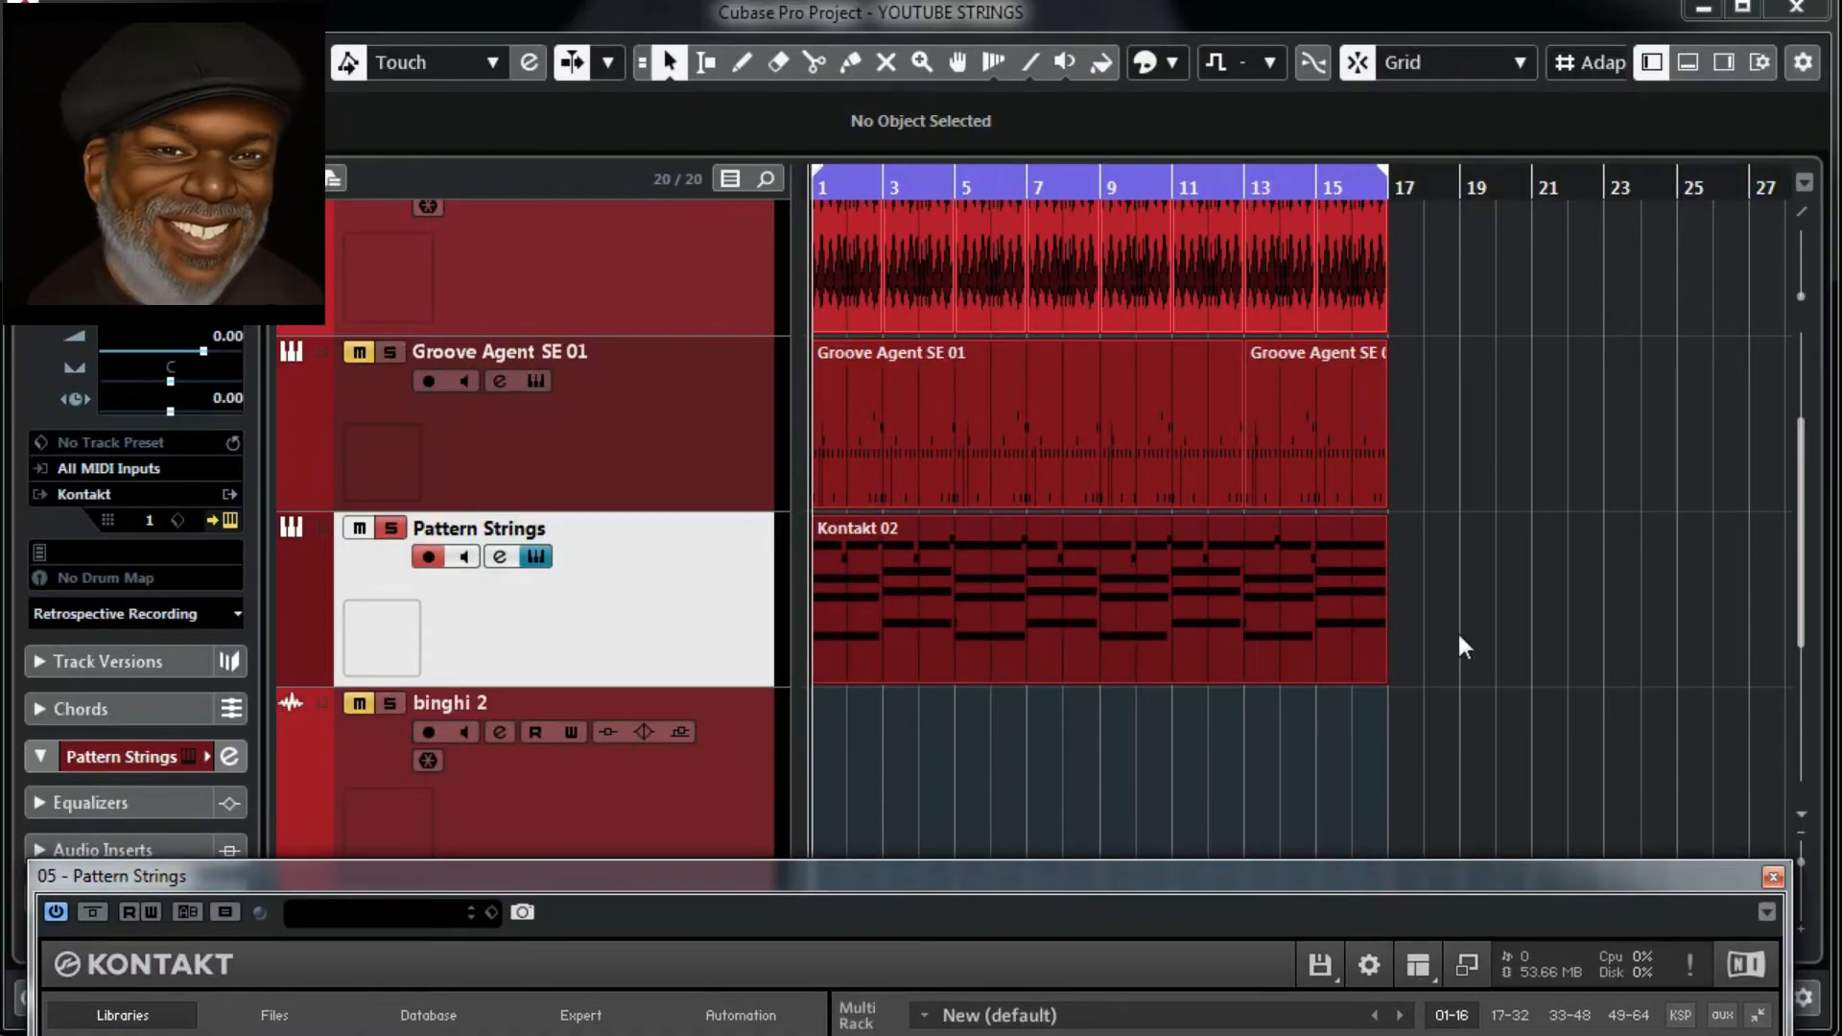
left_click_drag(1416, 875, 1430, 107)
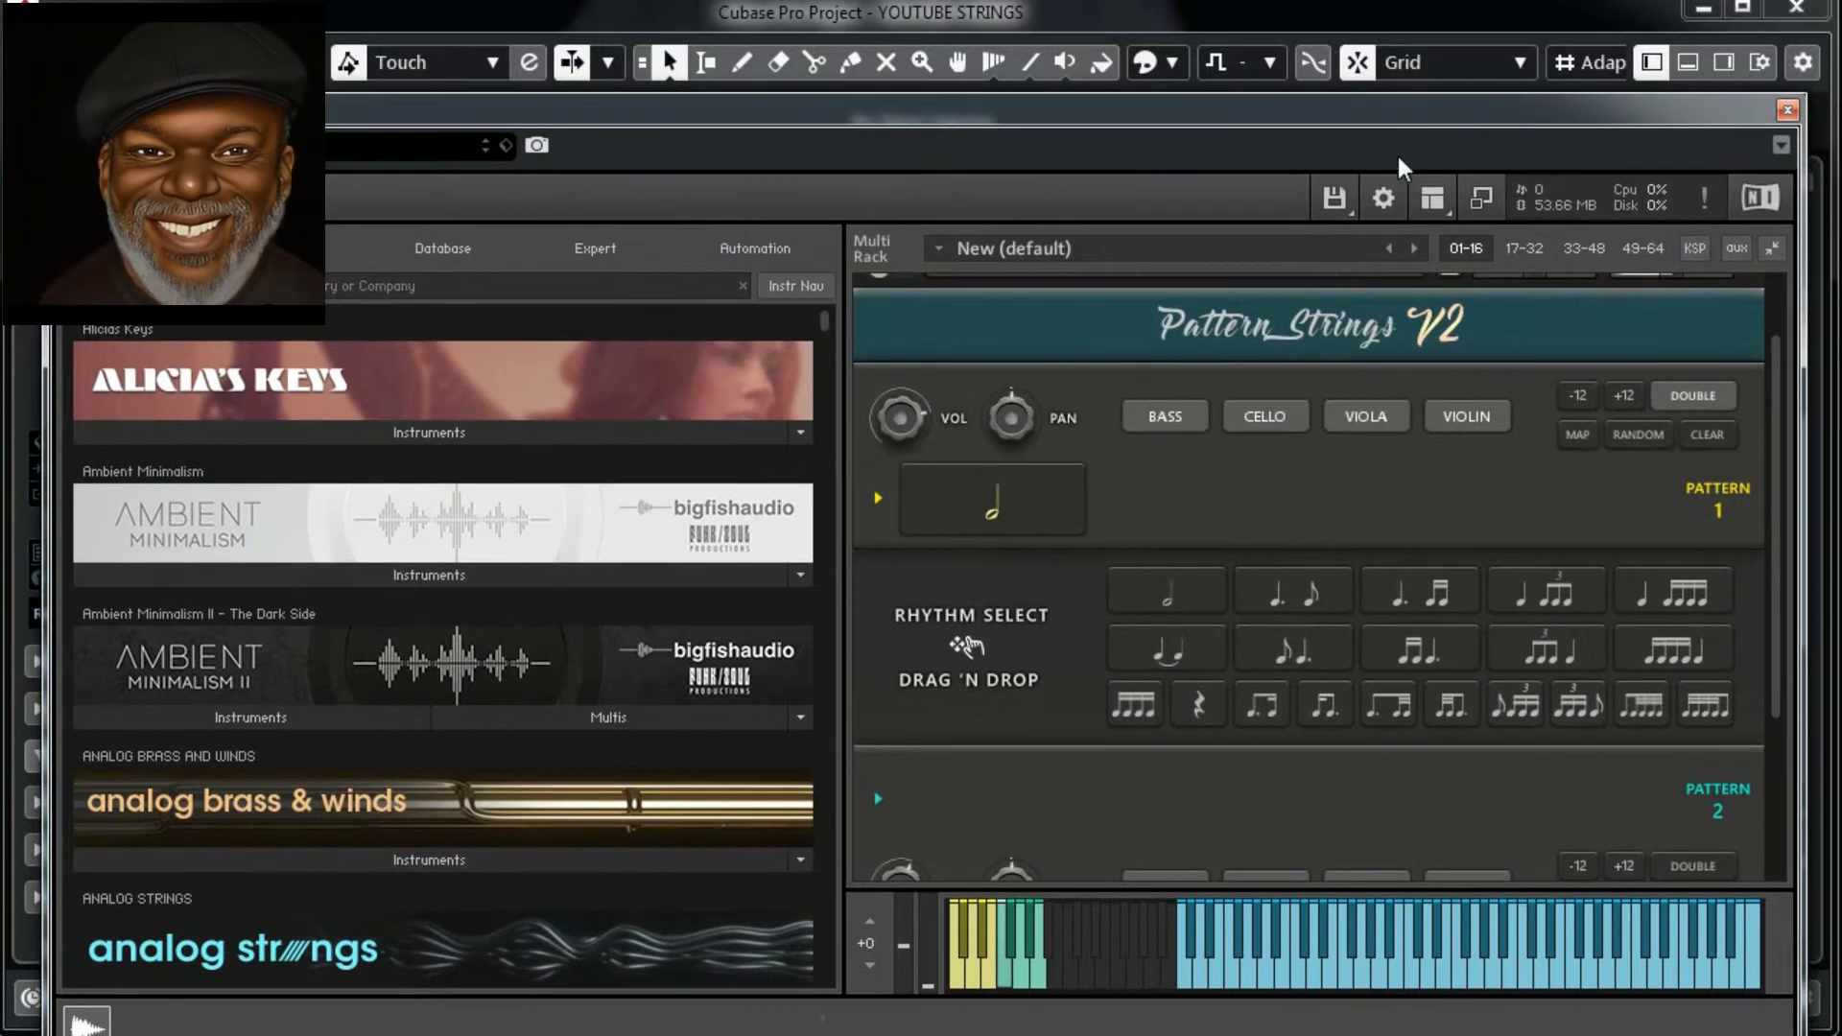
left_click_drag(976, 505, 1227, 625)
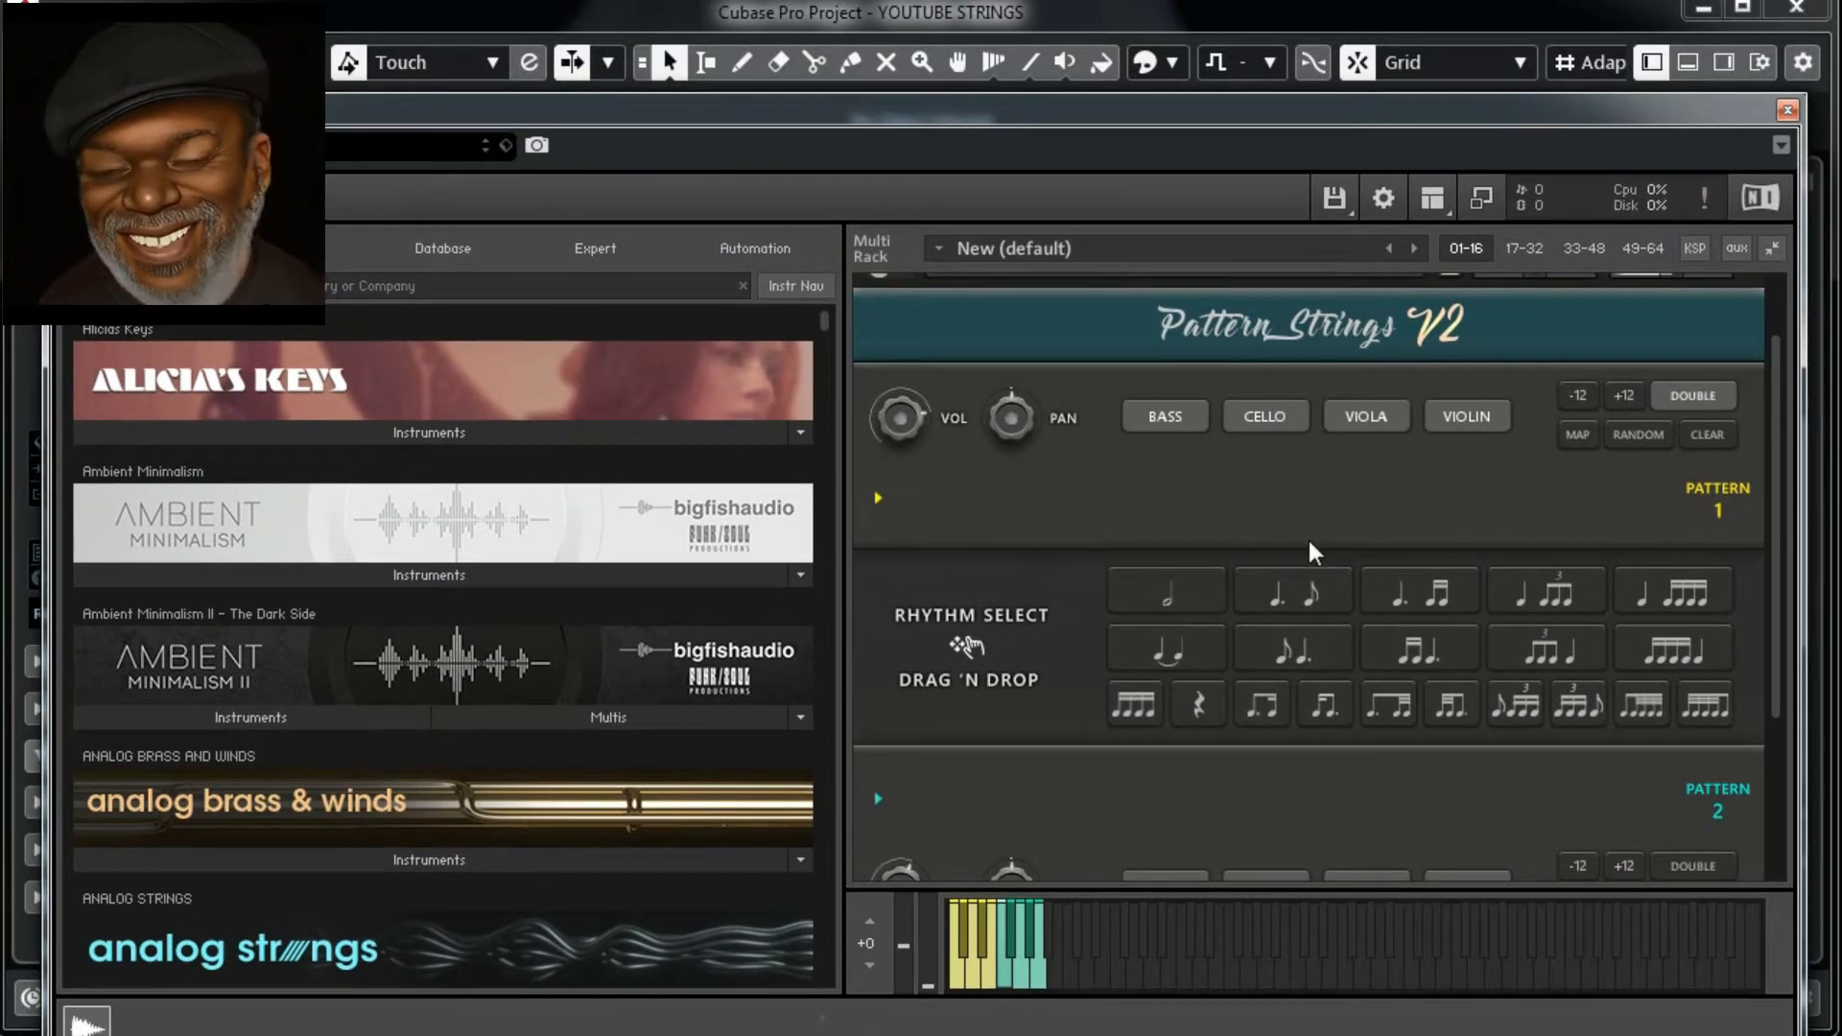
left_click(1787, 109)
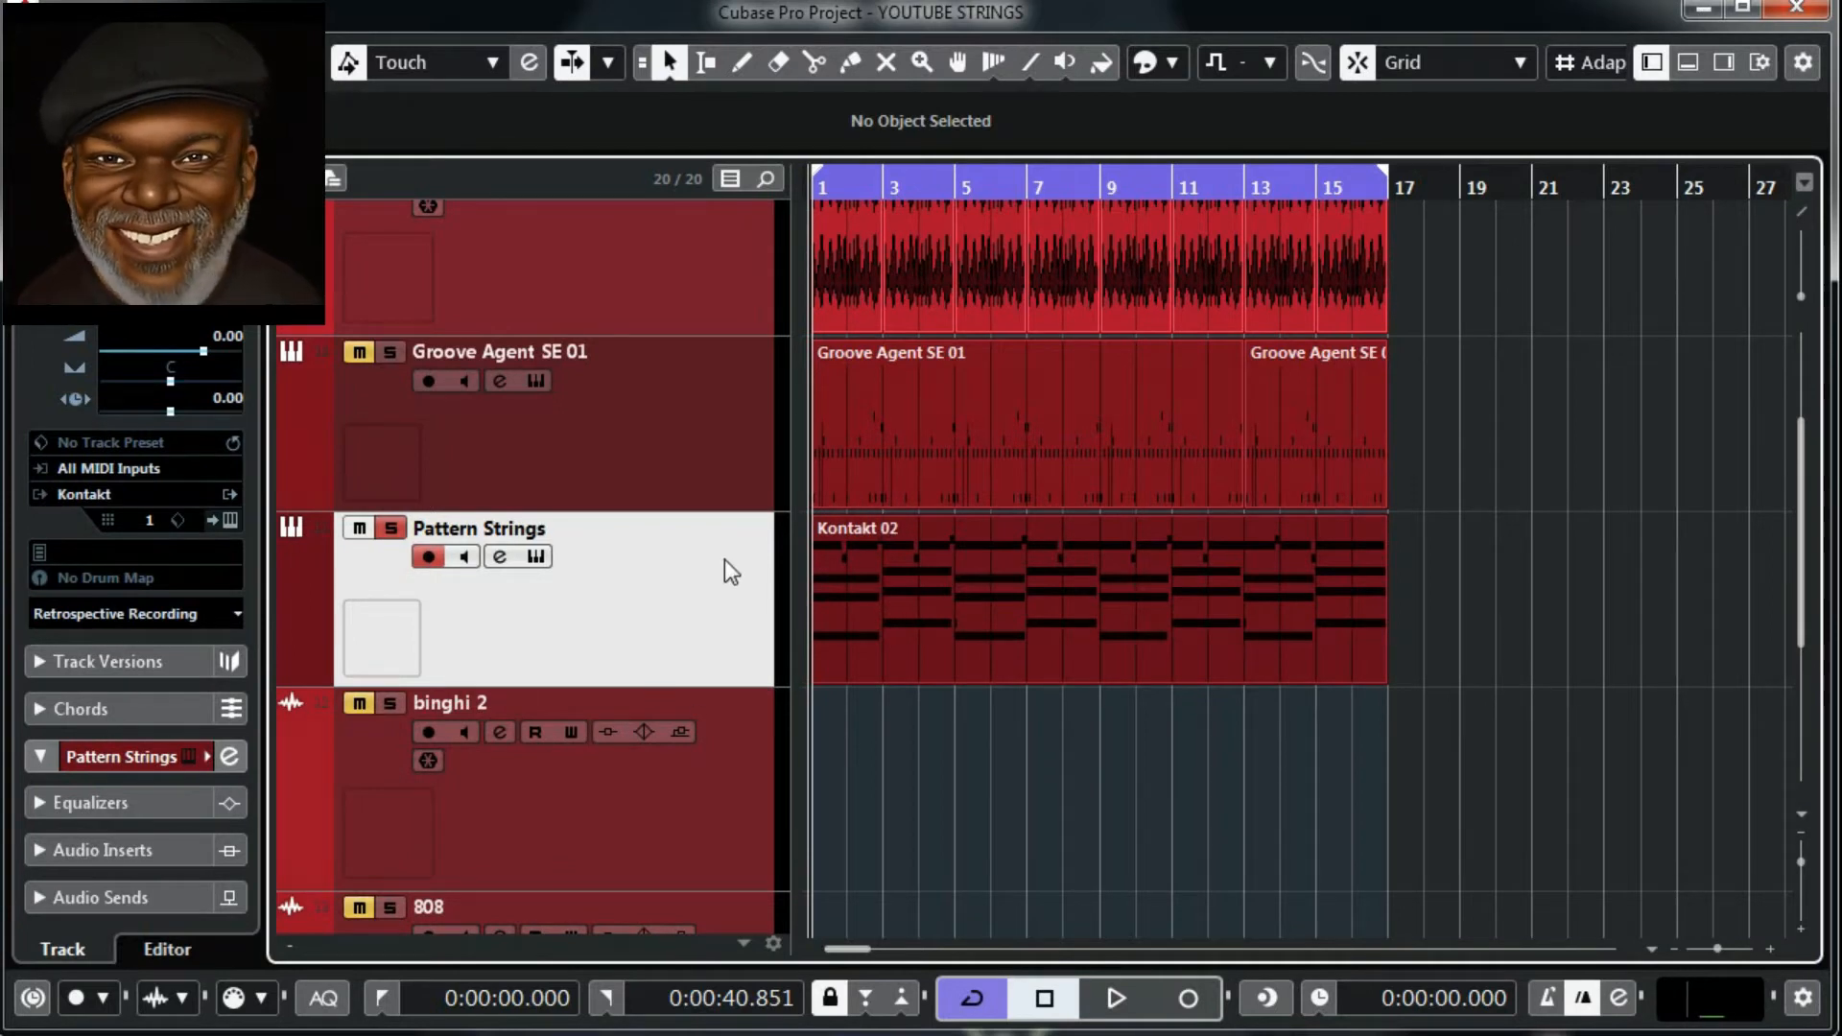
Play the soloed Pattern Strings part twice from the project start, returning the cursor to the start each time
key("space")
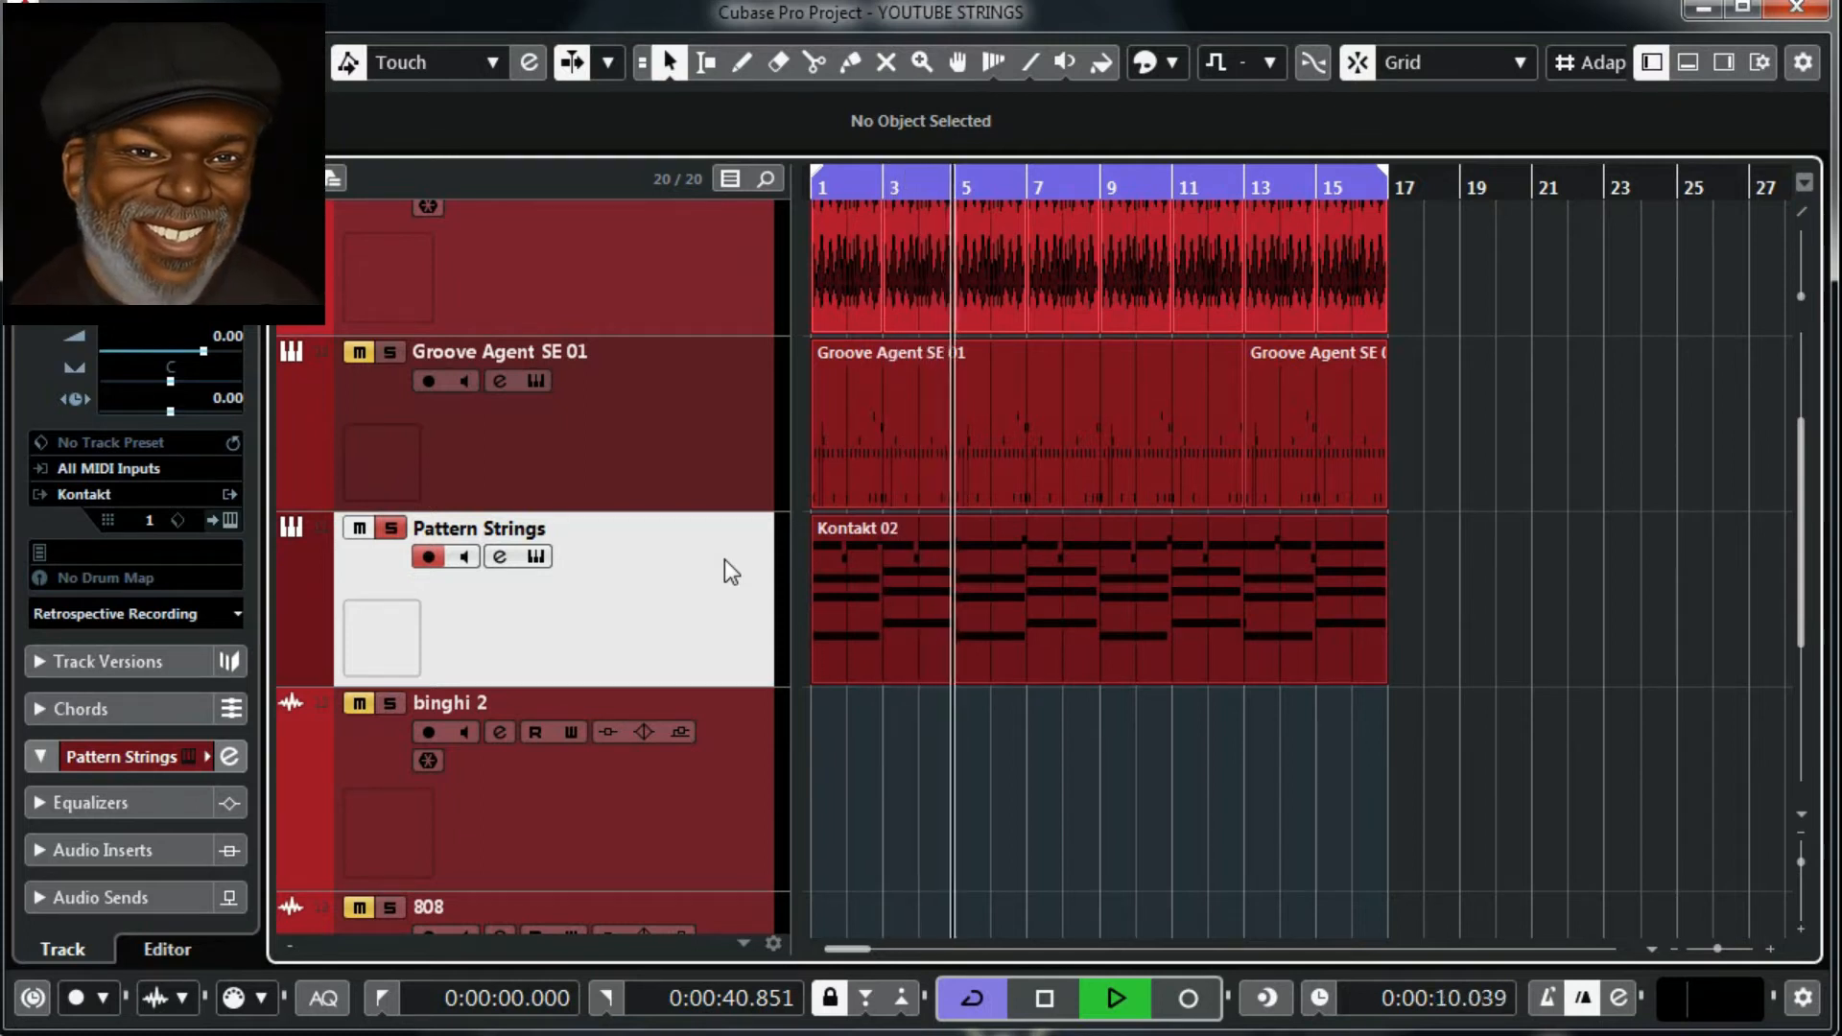
key("space")
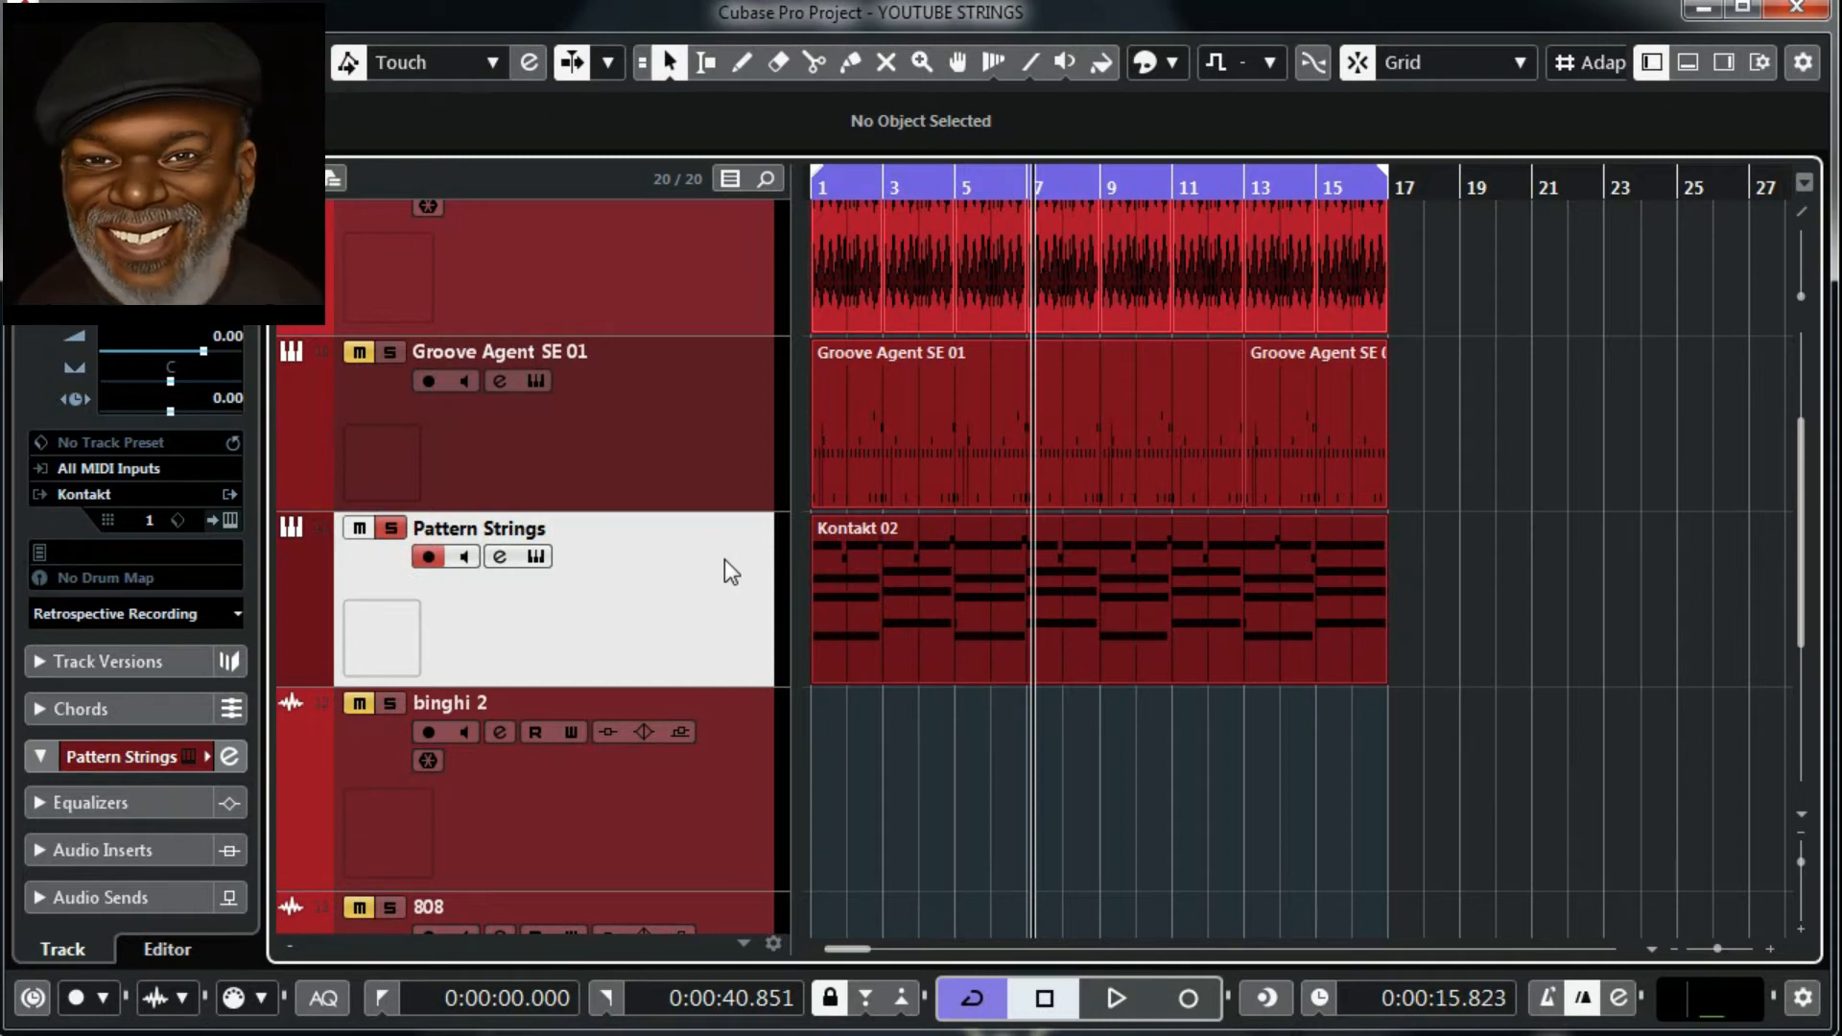
key("Home")
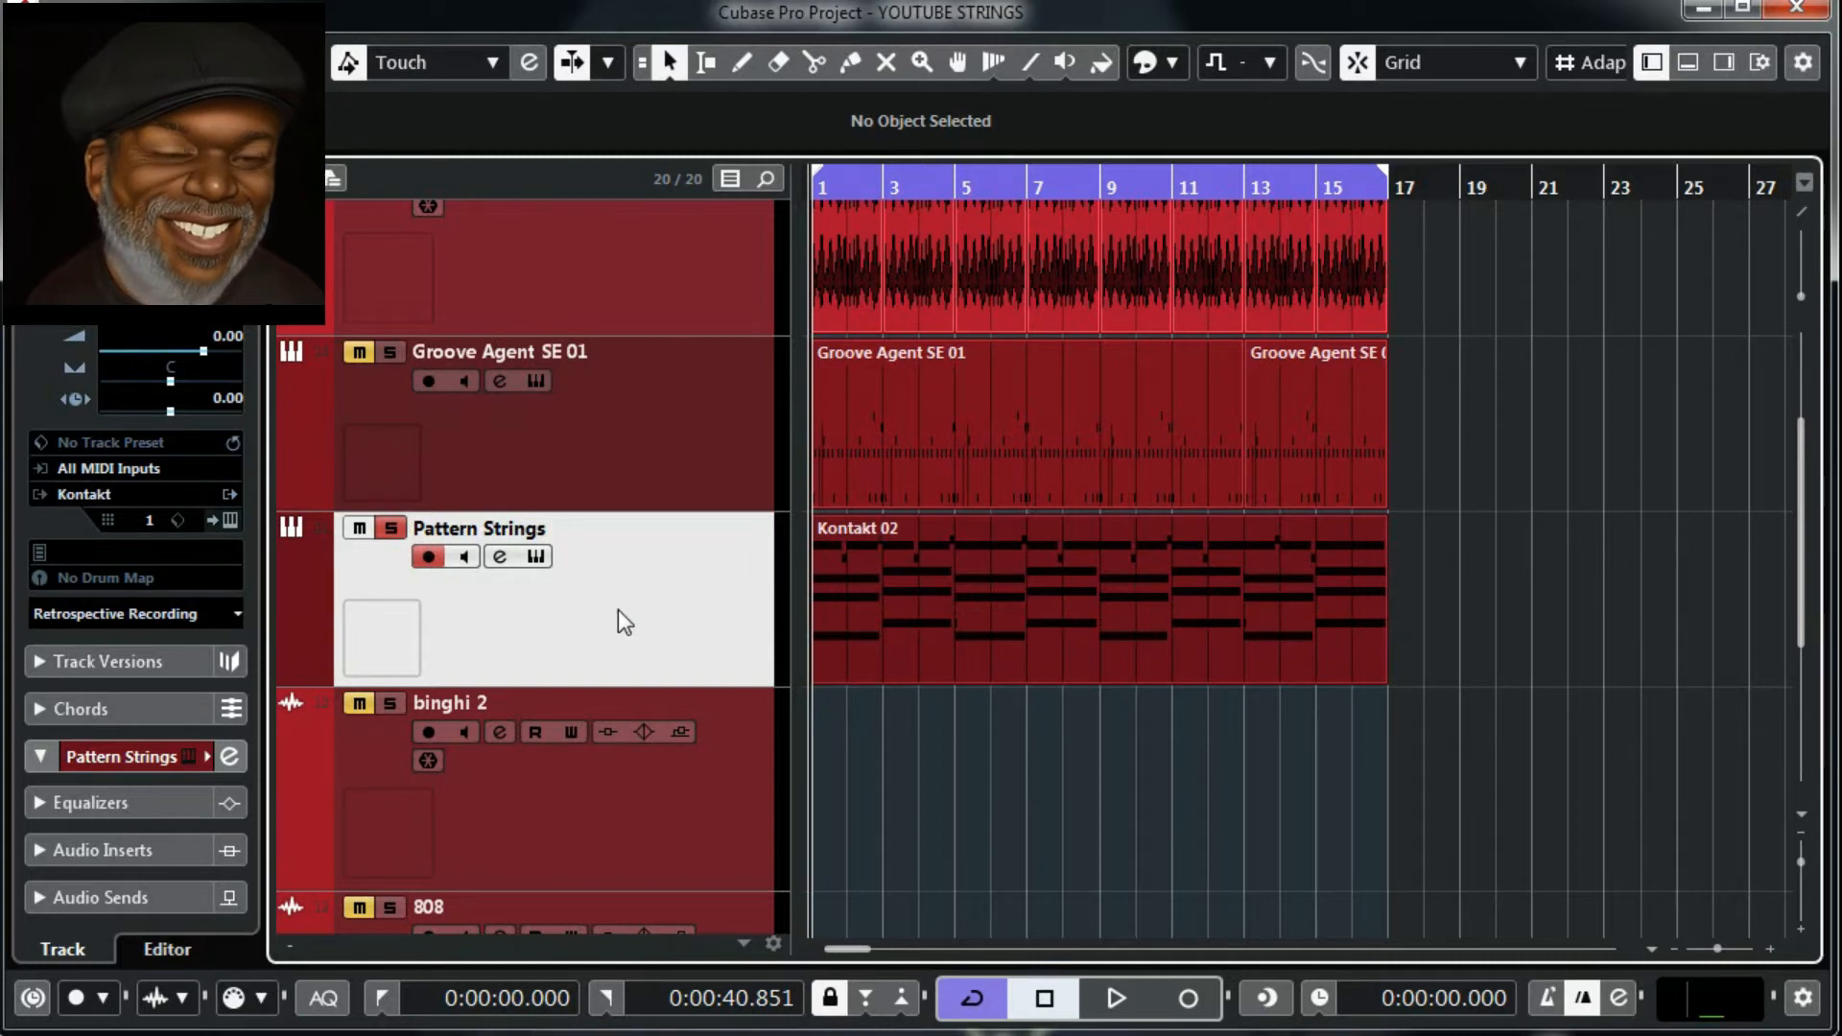
key("space")
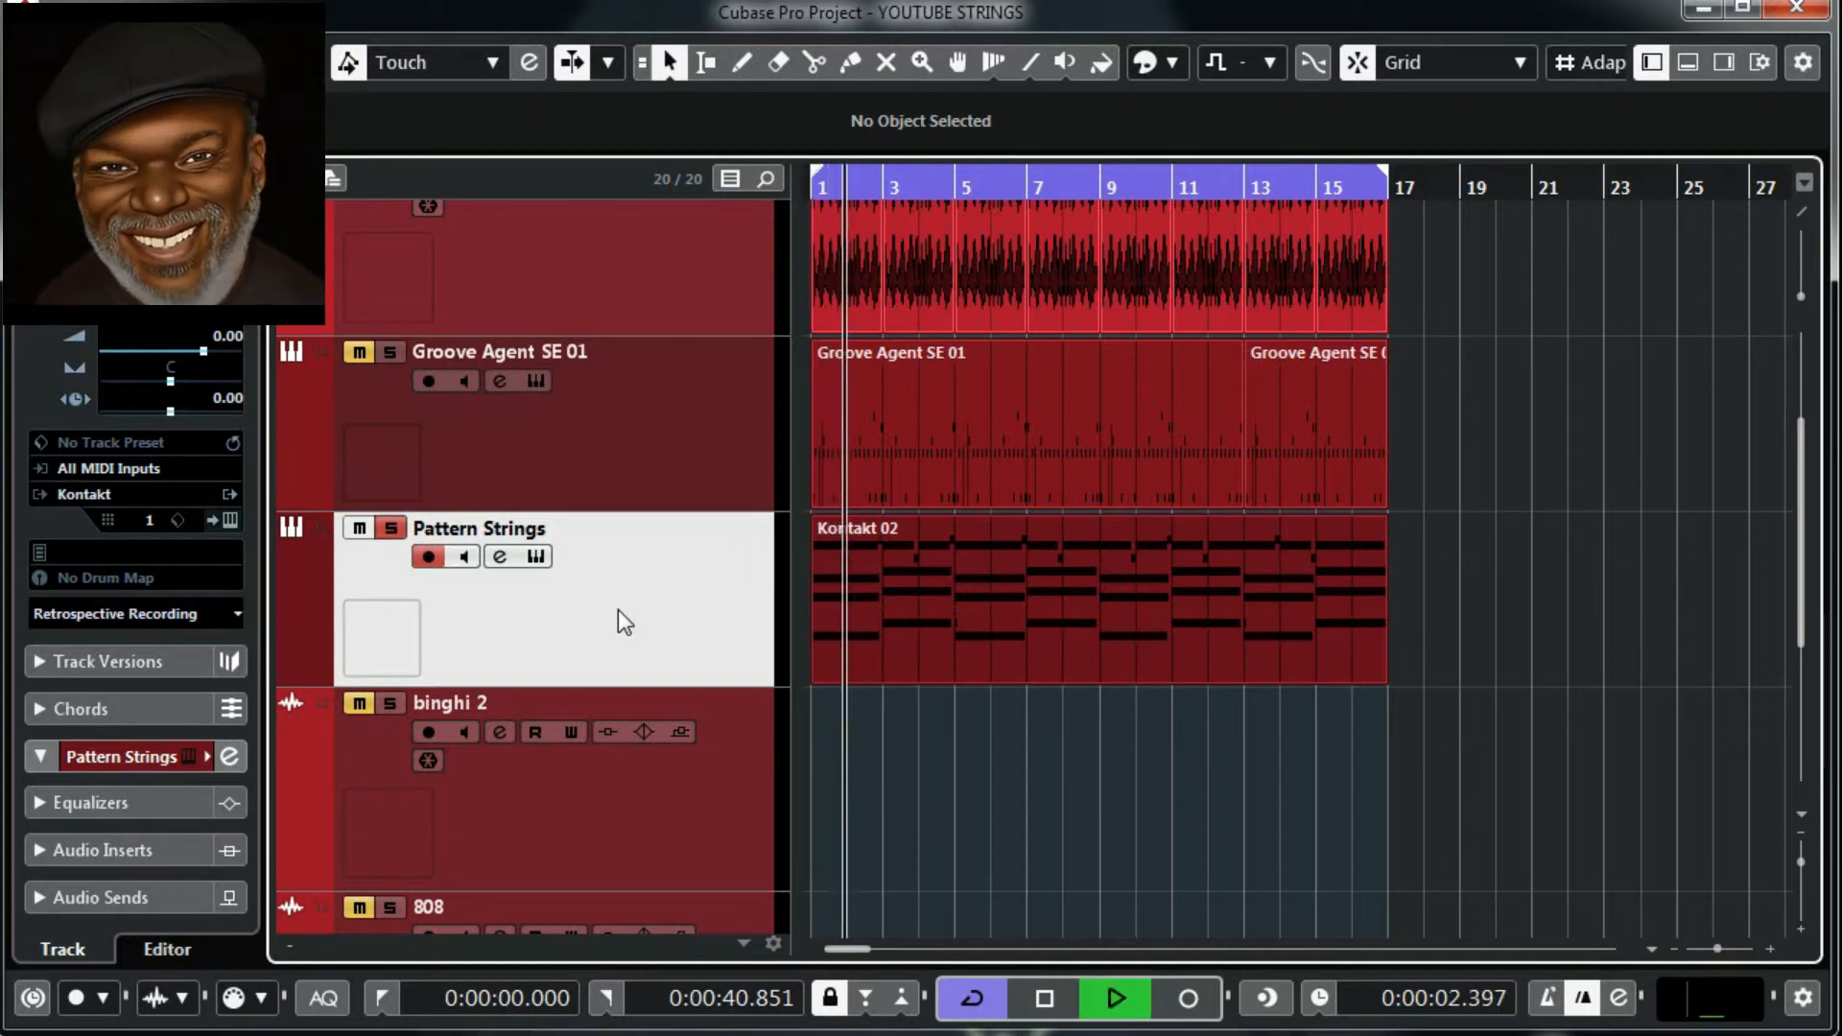
key("space")
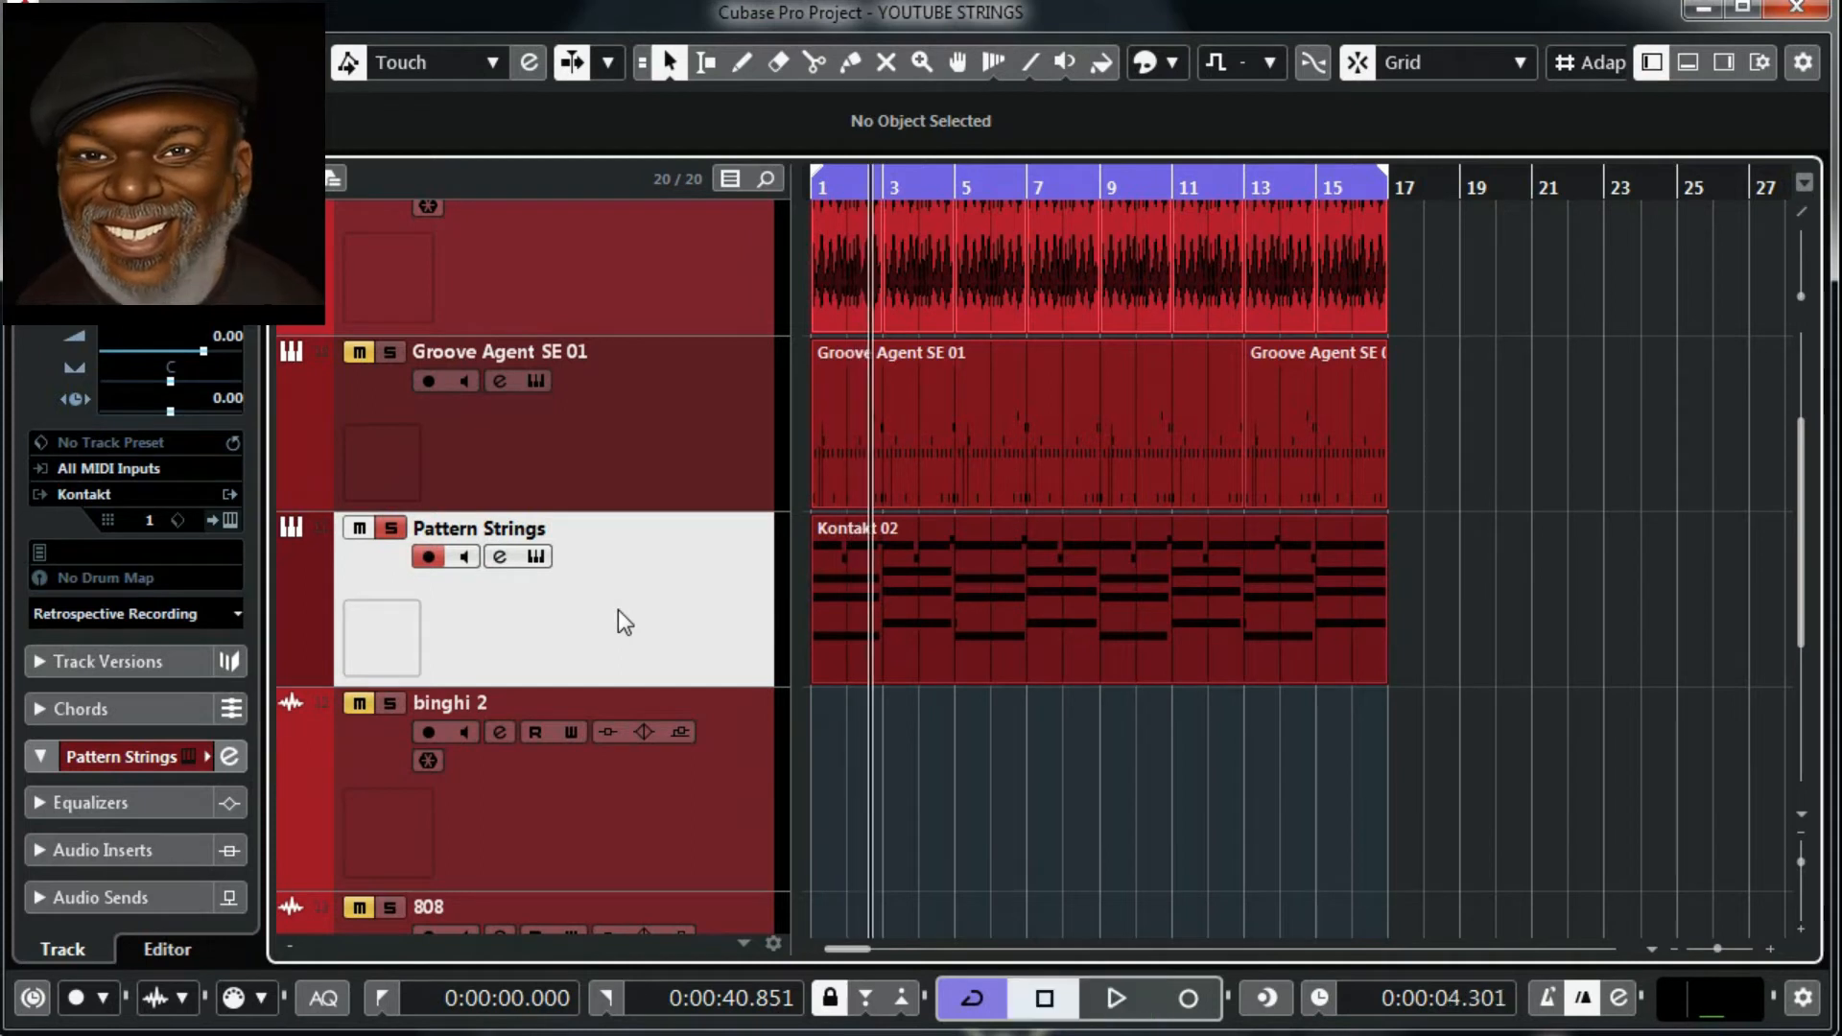
key("Home")
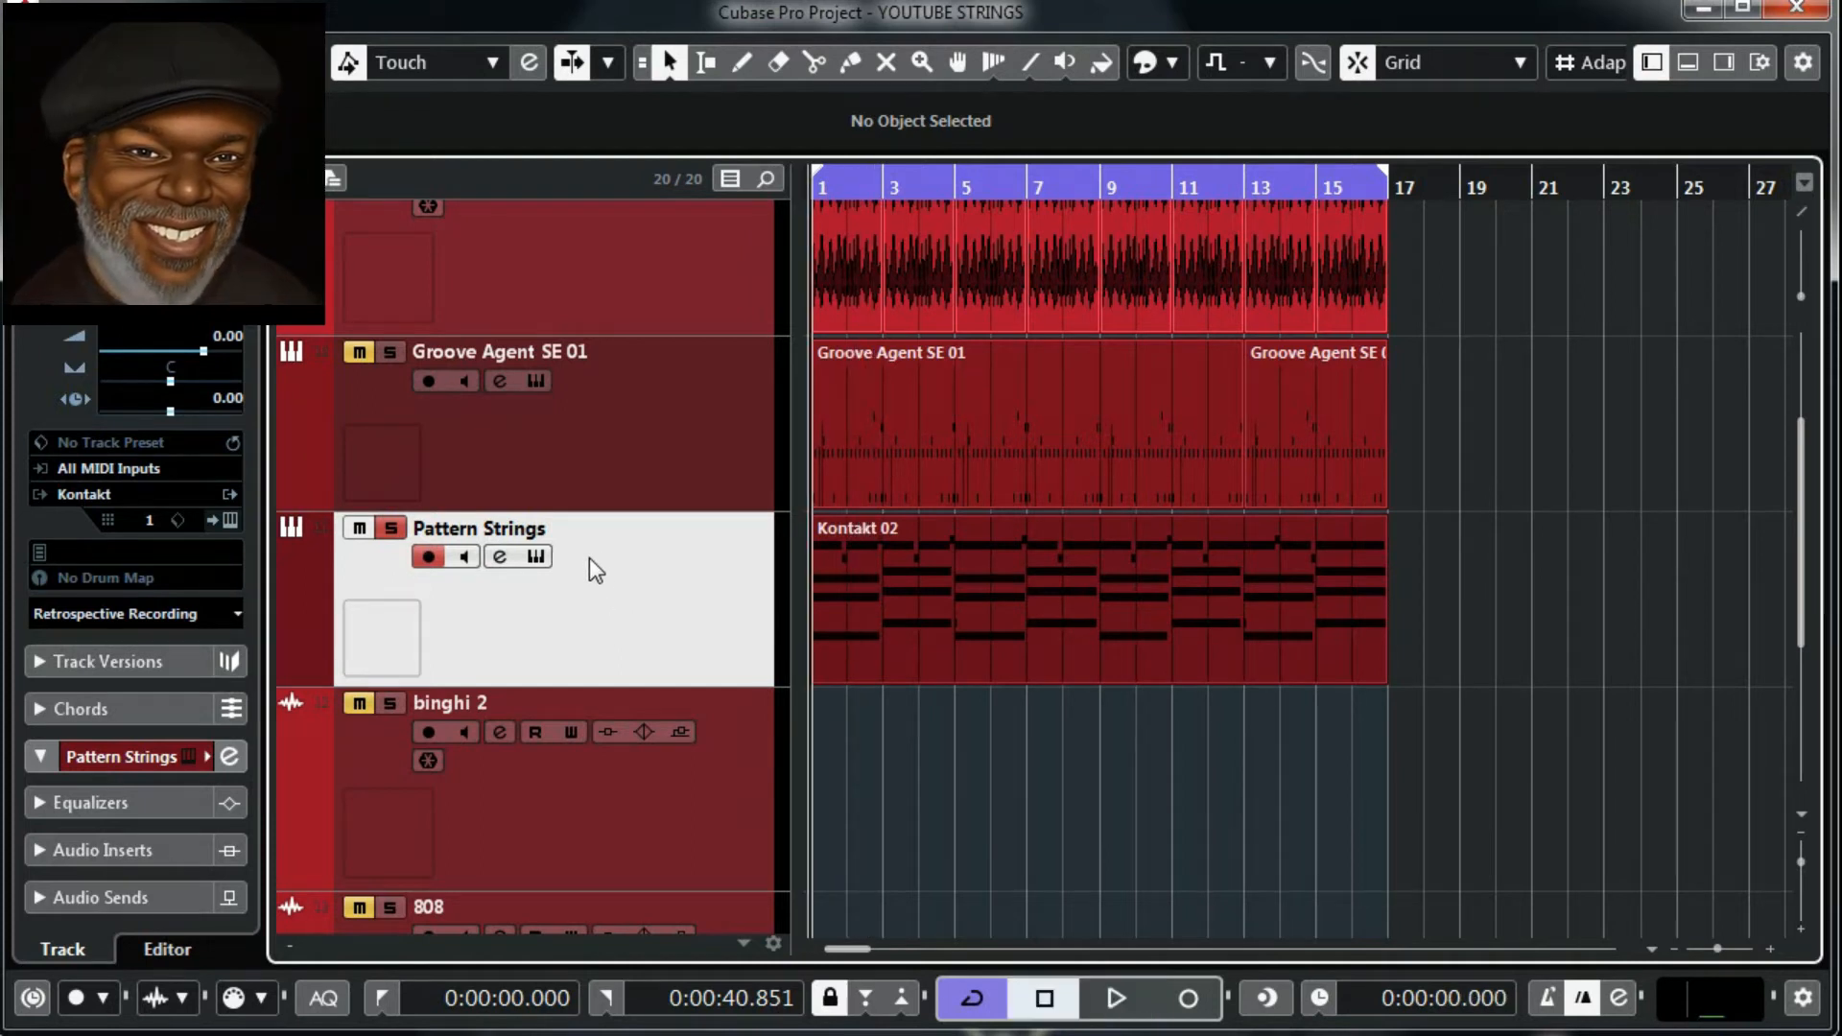
Reopen the Pattern Strings instrument and fill pattern 1 with a half note, a dotted quarter and eighth, and two dotted-quarter-with-two-sixteenths rhythms
left_click(535, 557)
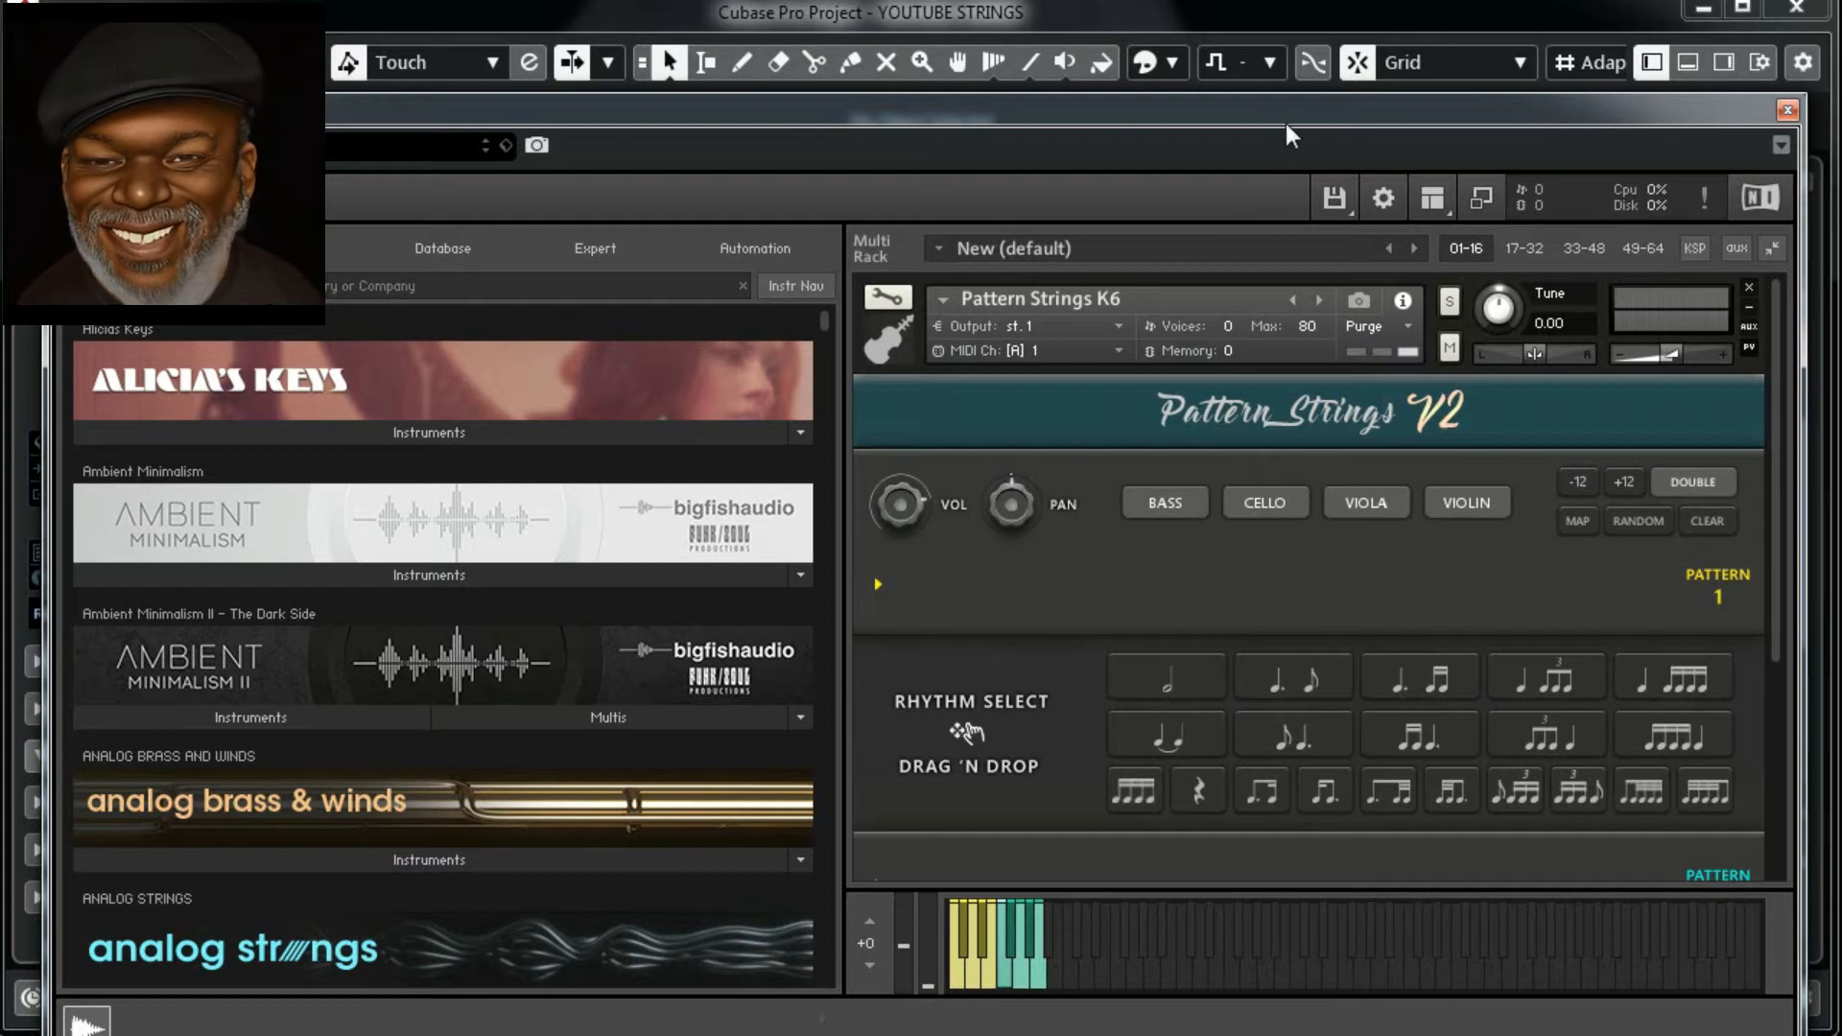
left_click_drag(1282, 112, 1274, 0)
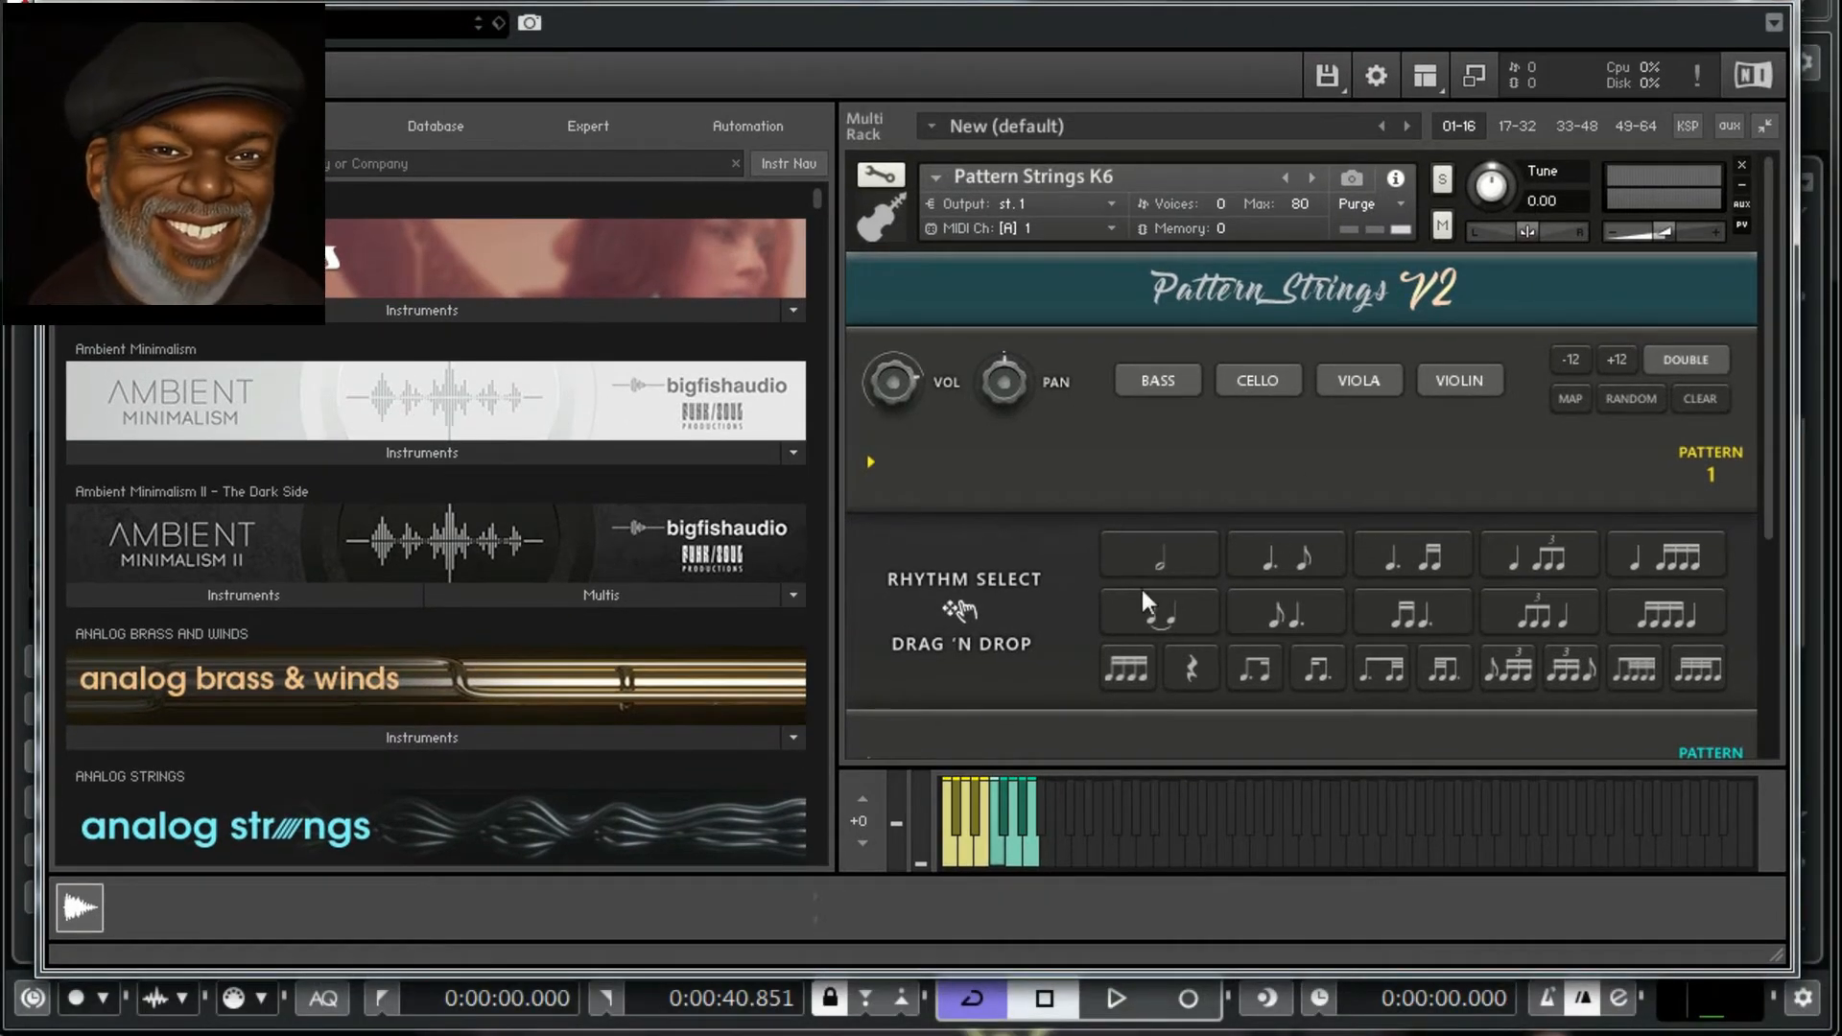
left_click_drag(1167, 556, 1130, 480)
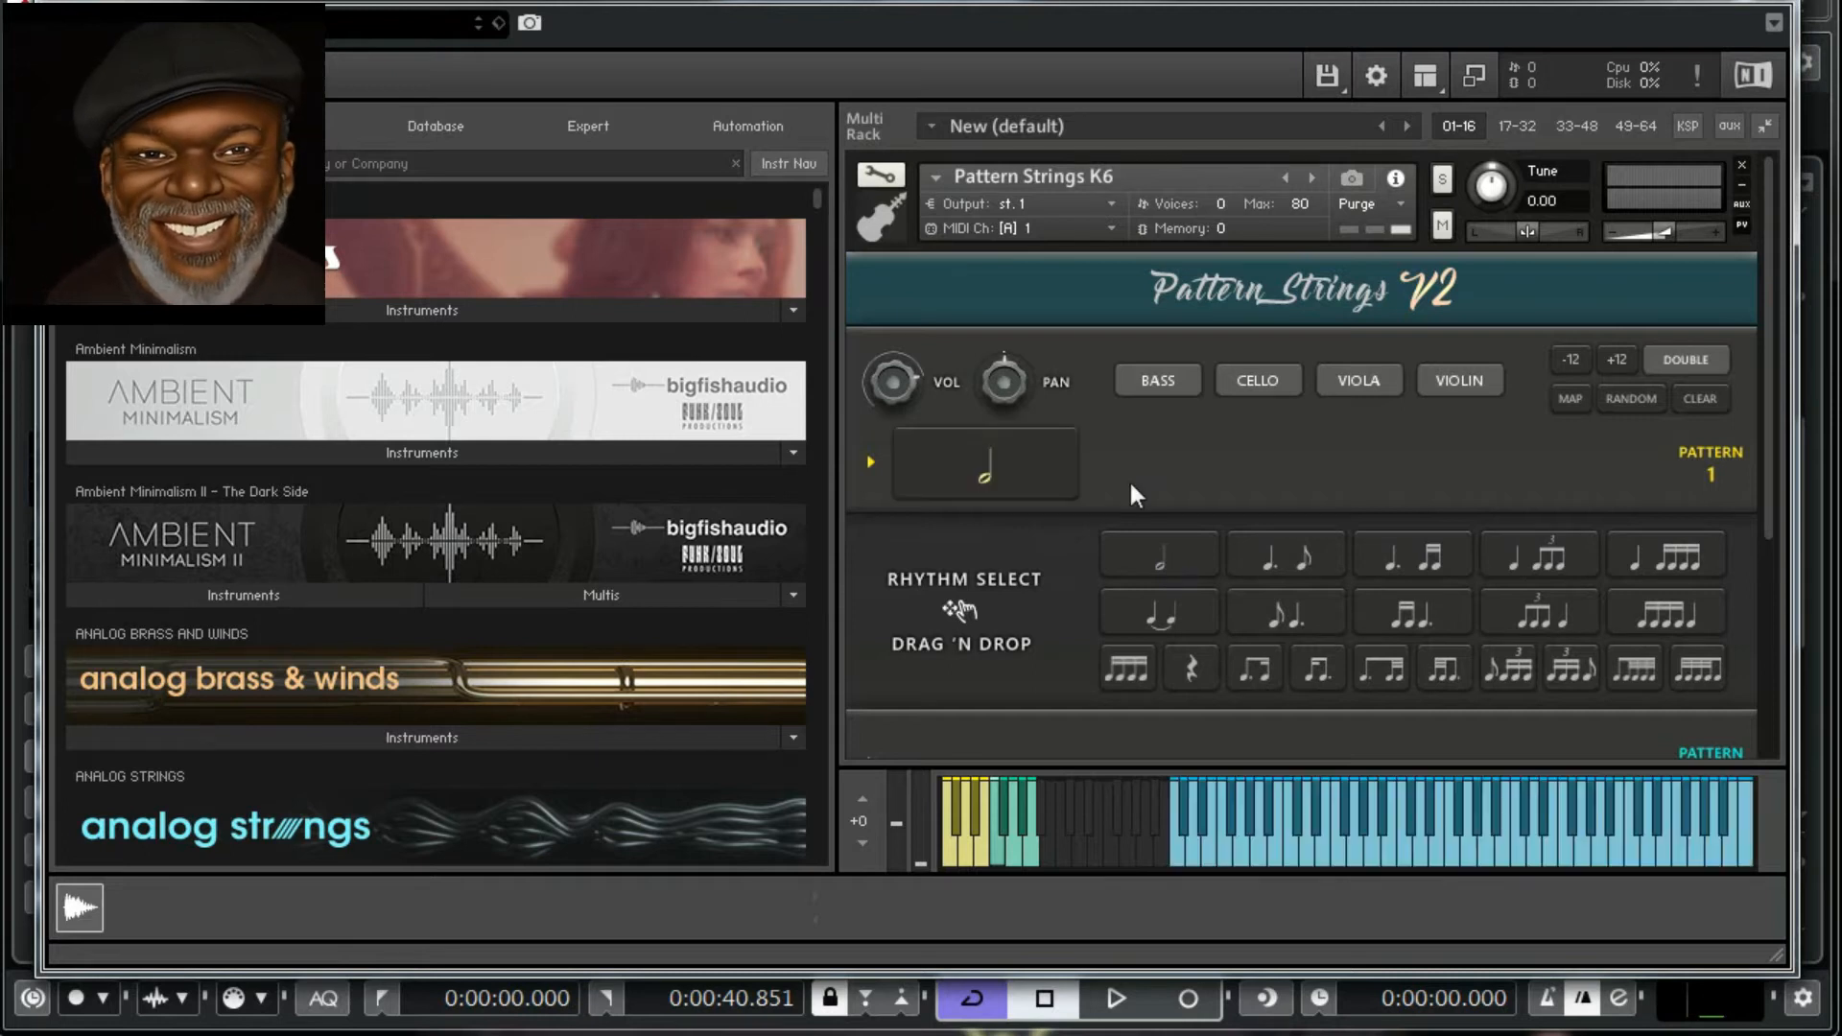
left_click_drag(1293, 554, 1132, 469)
left_click_drag(1401, 558, 1357, 481)
left_click_drag(1433, 567, 1530, 462)
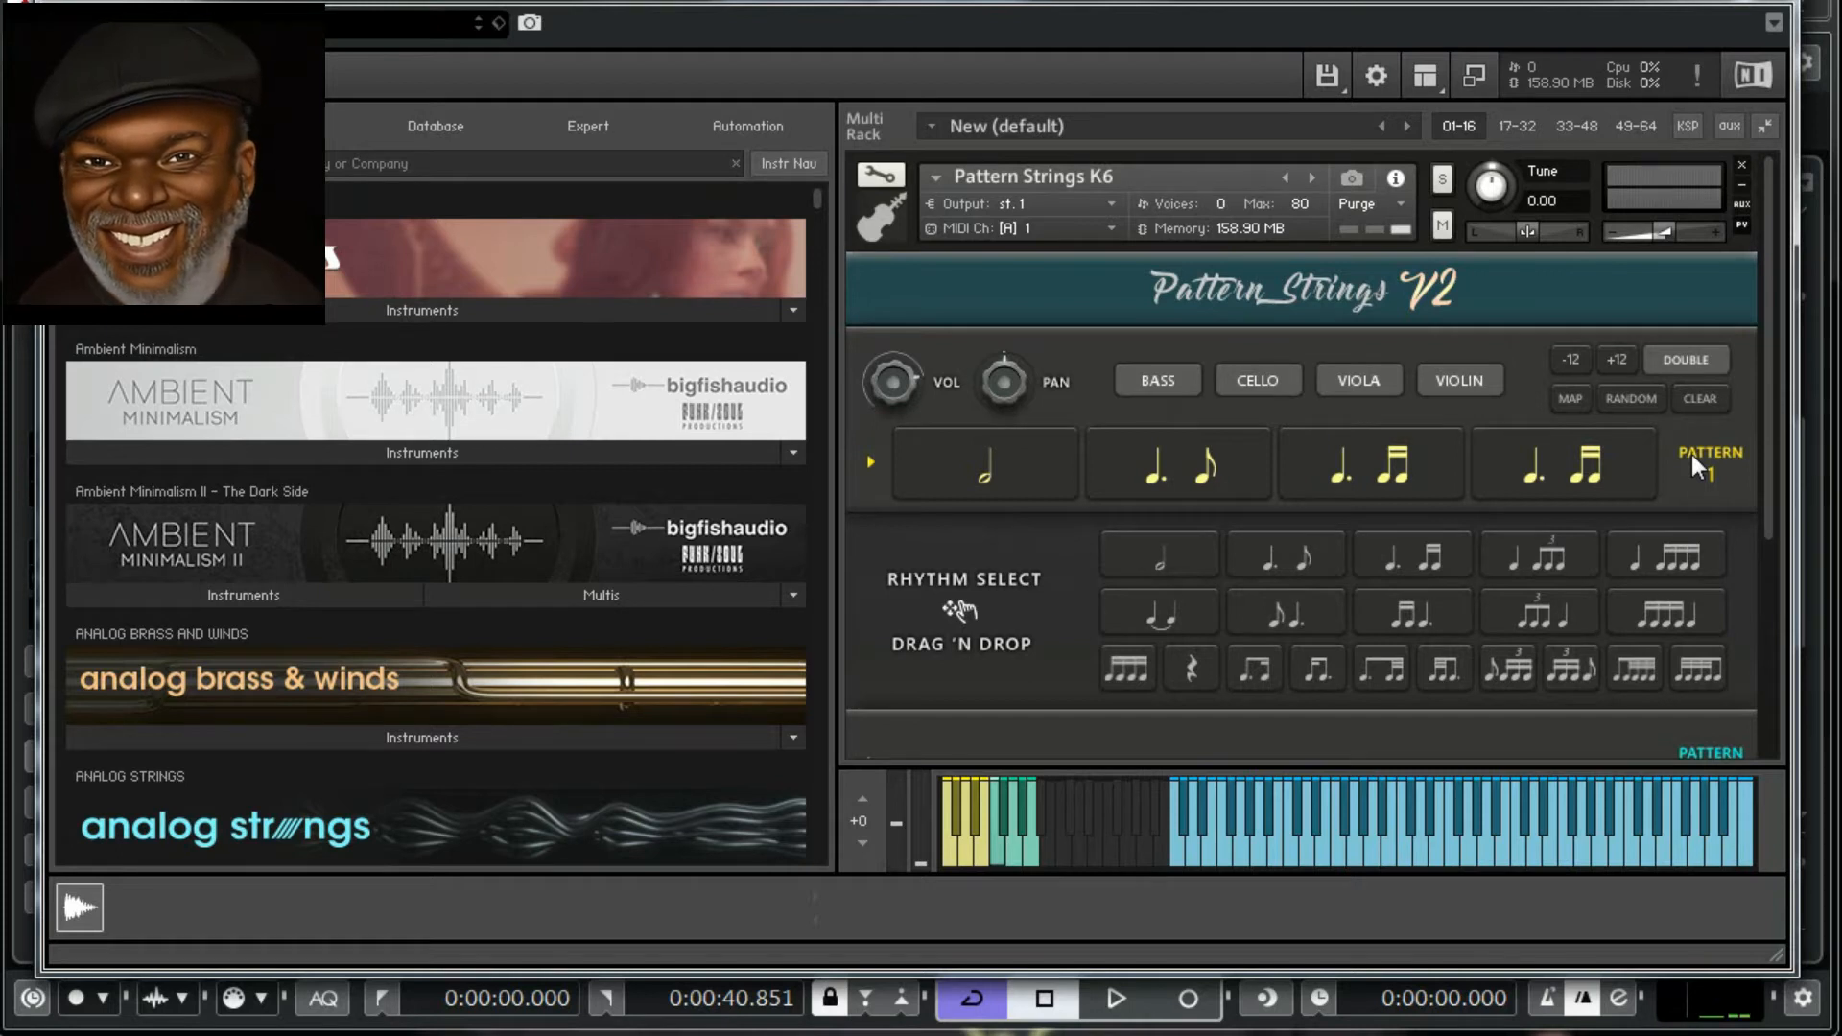
Remove the fourth rhythm from pattern 1 and add the dotted quarter with two sixteenths back in its place
scroll(1590, 440, "down", 2)
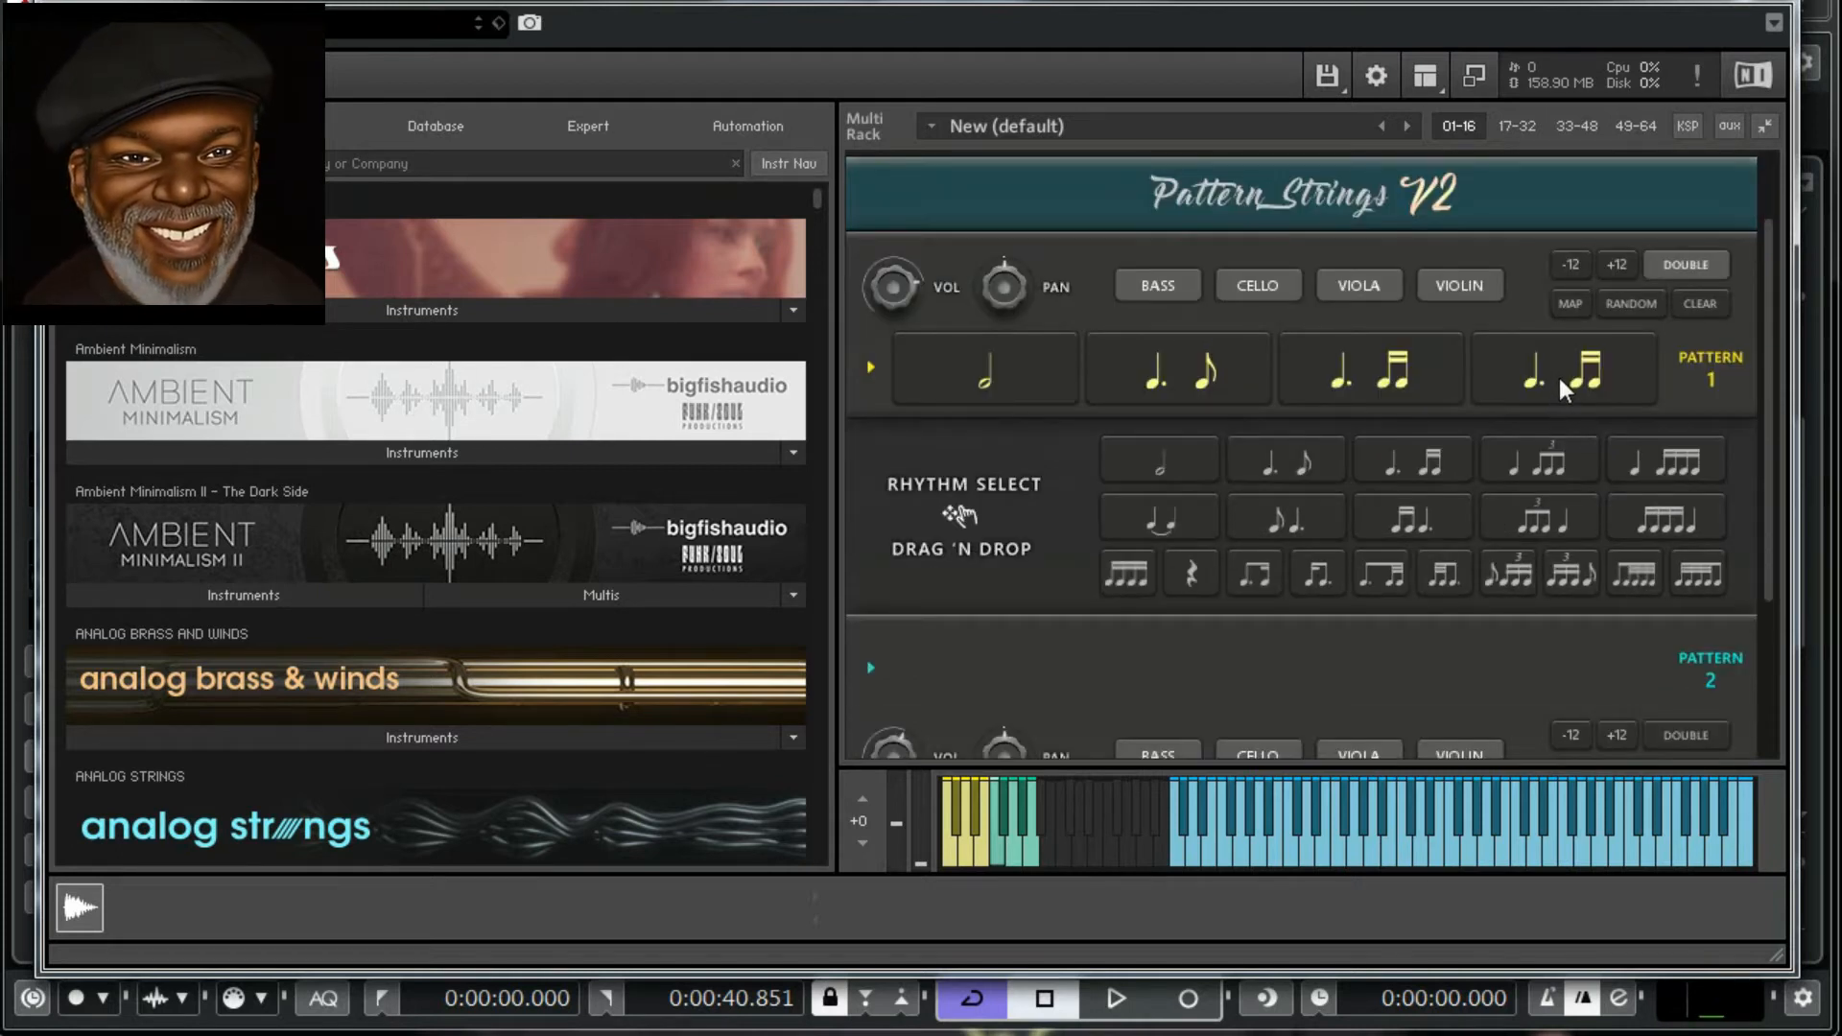
left_click_drag(1631, 341, 946, 462)
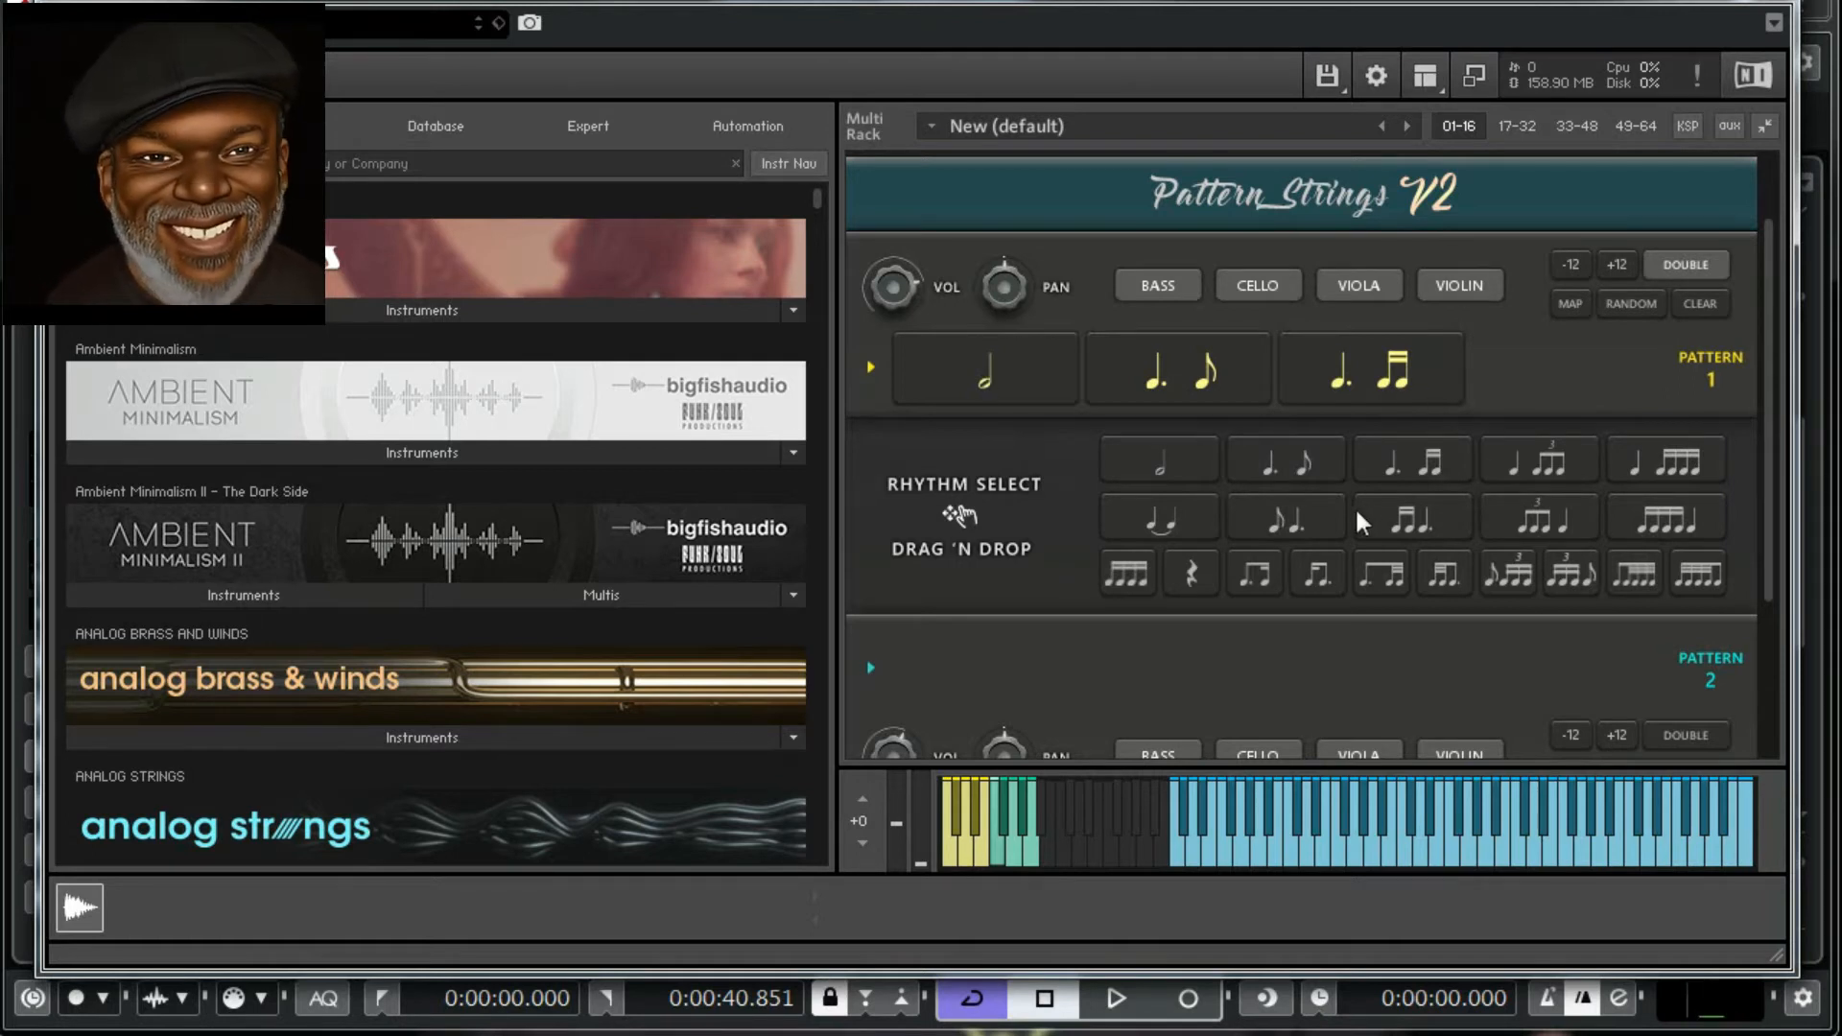
left_click_drag(1418, 470, 1575, 346)
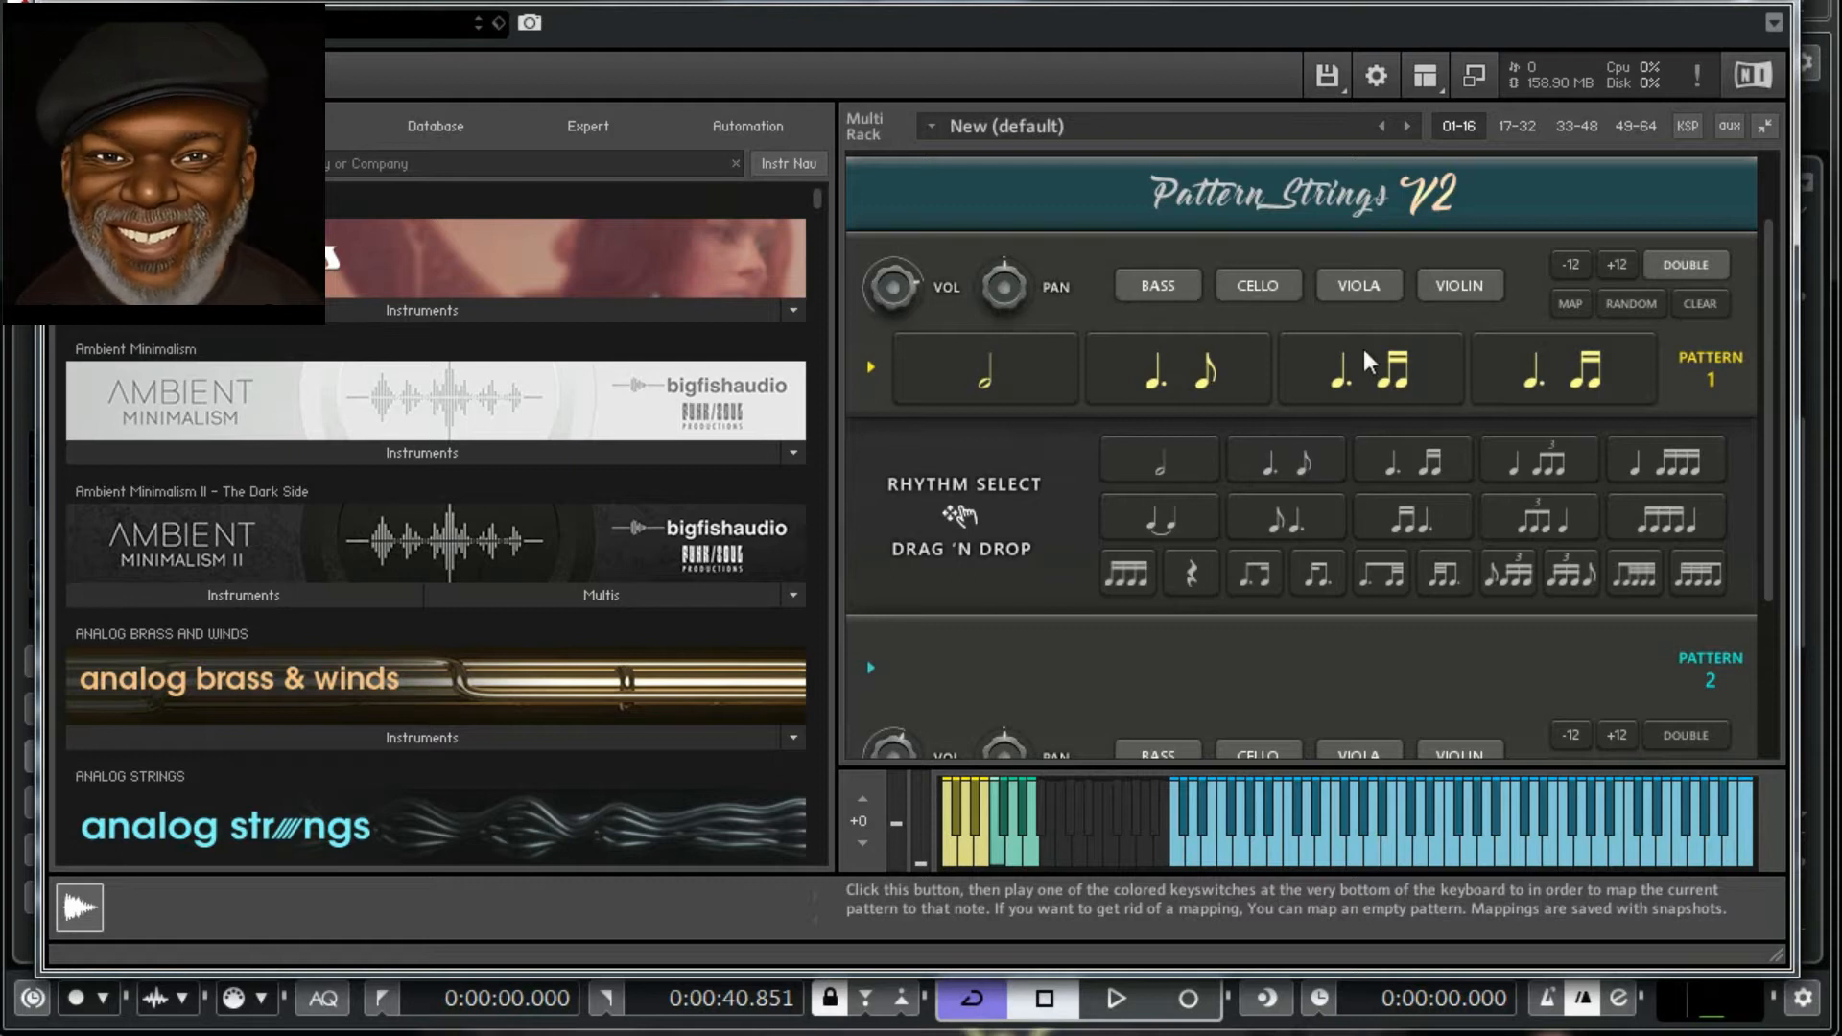
Reorder the rhythm blocks in pattern 1 and reduce the pattern to the half note followed by the dotted quarter and eighth
left_click_drag(1368, 361, 1589, 375)
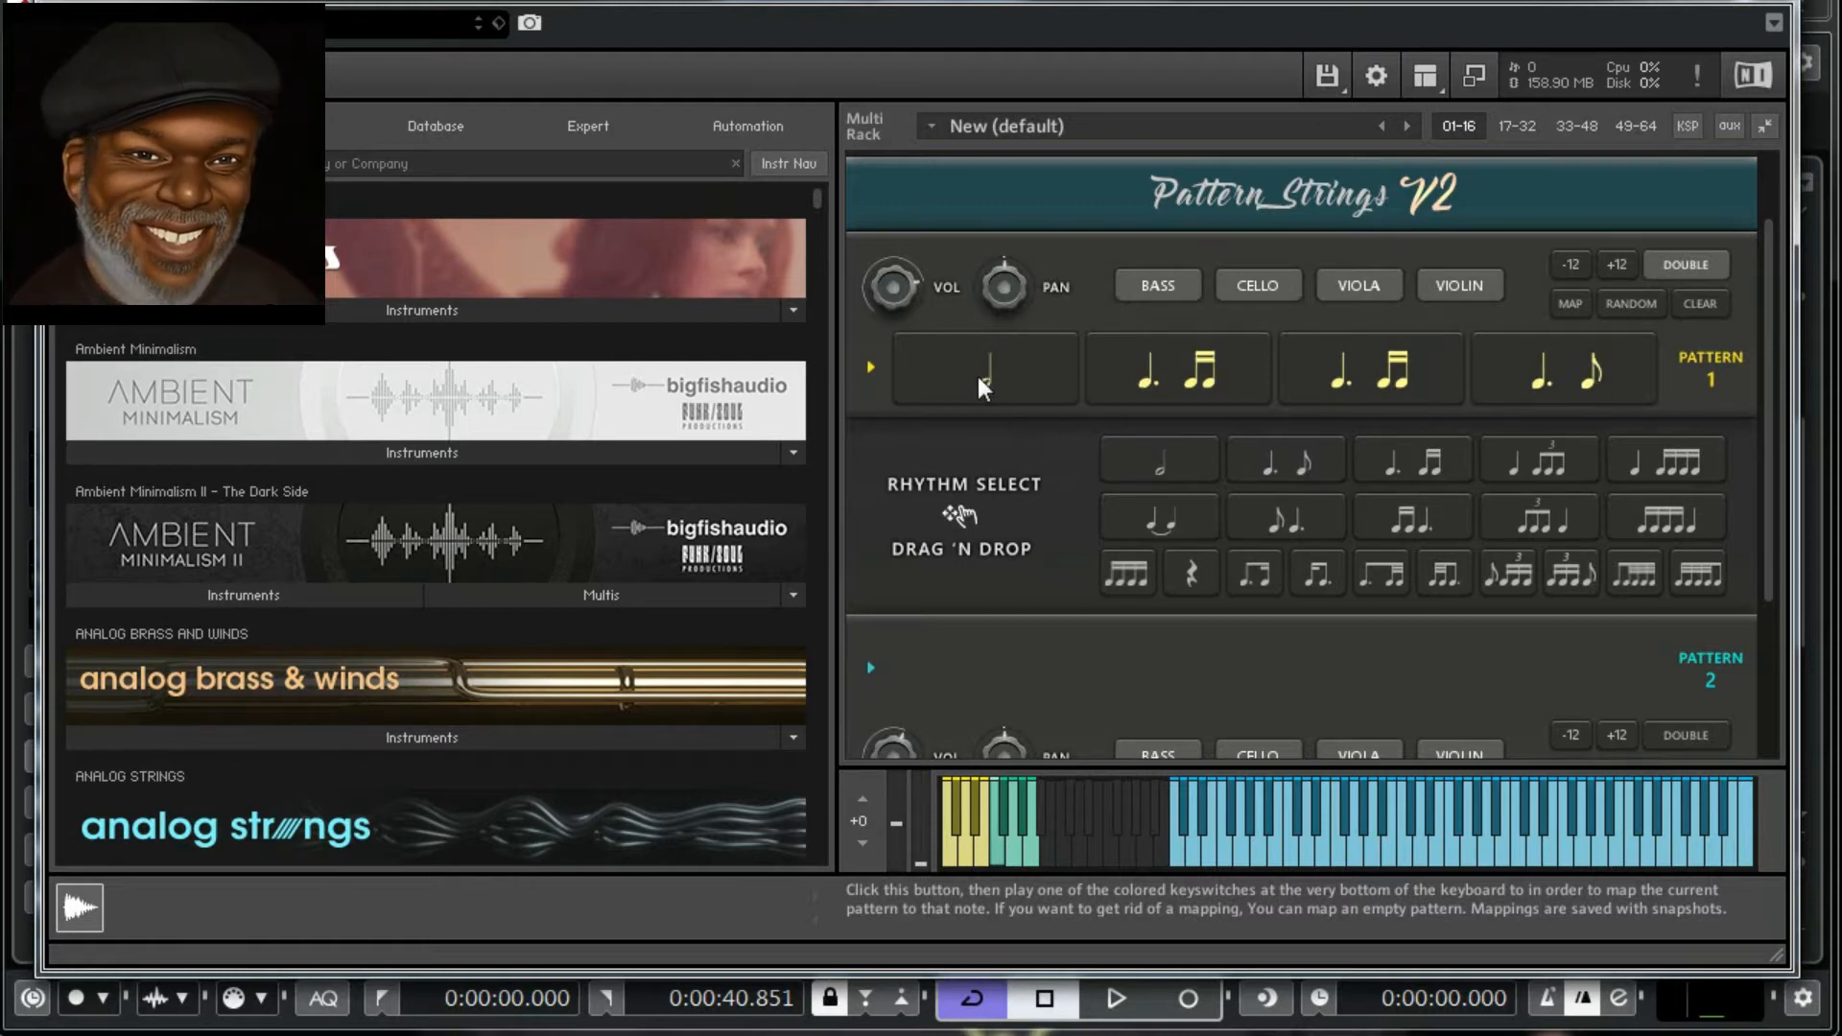
left_click_drag(983, 387, 1217, 349)
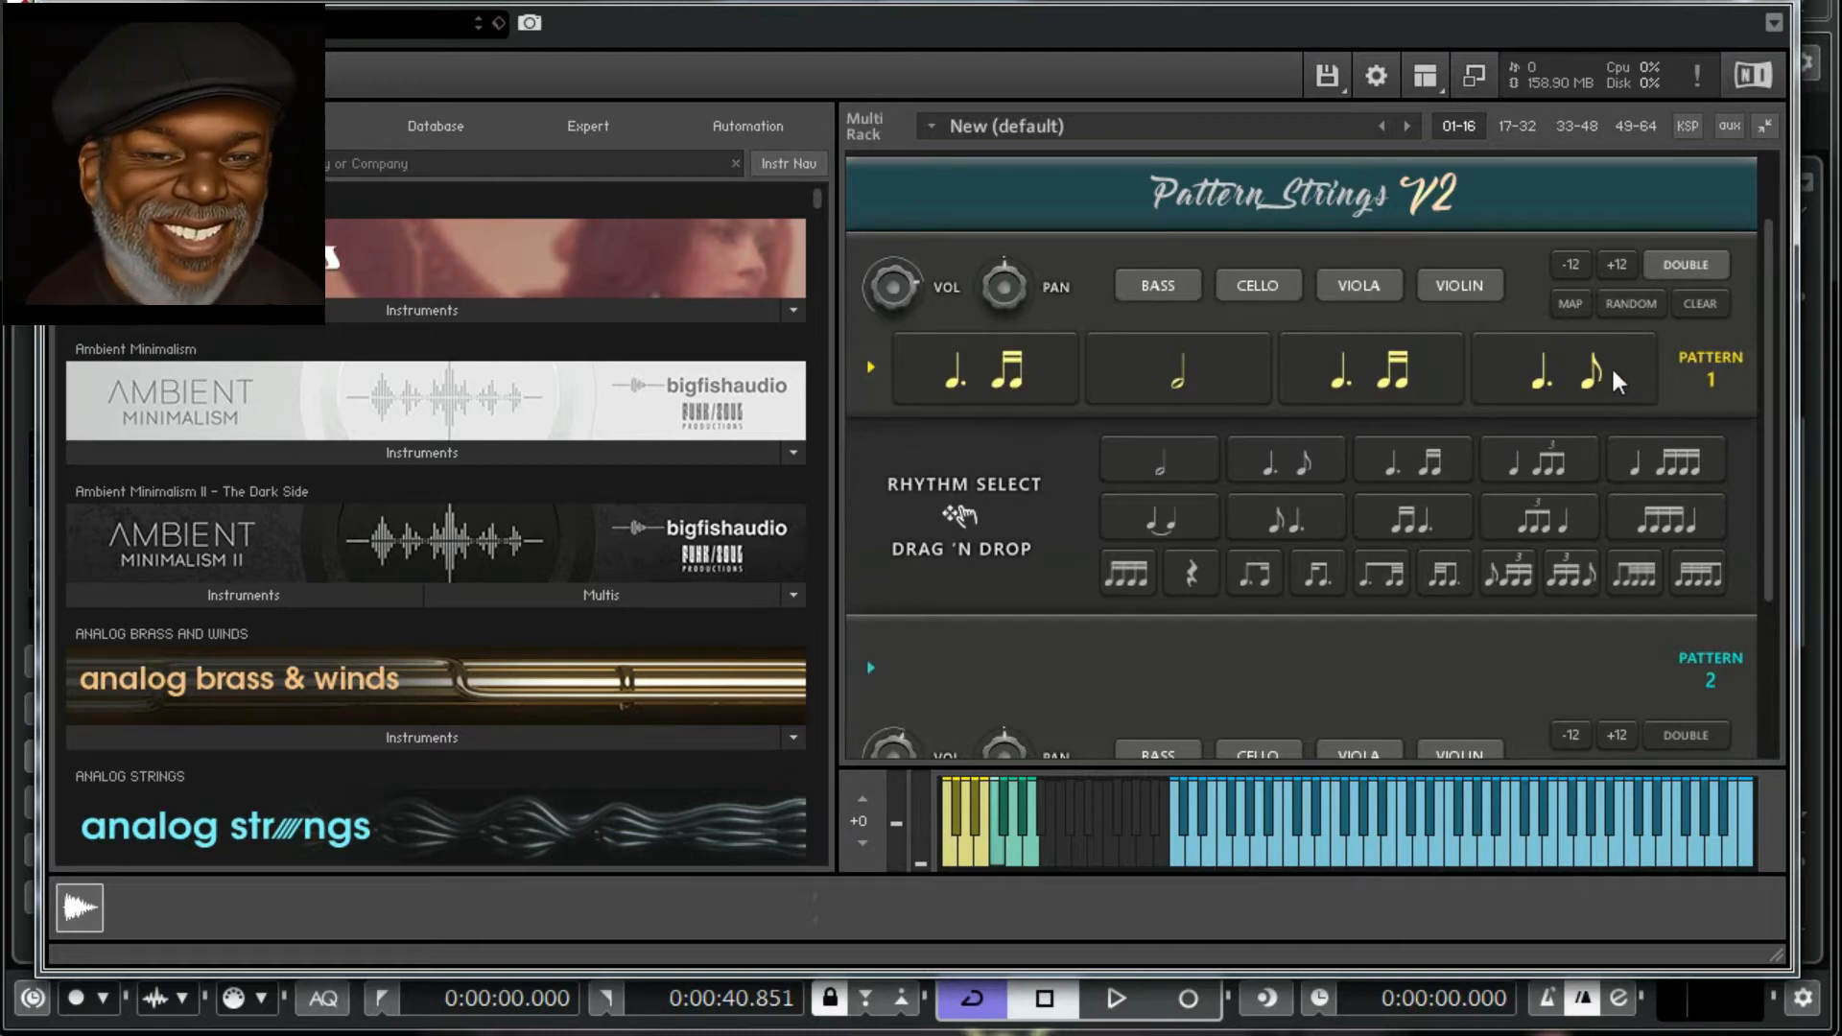
left_click(956, 379)
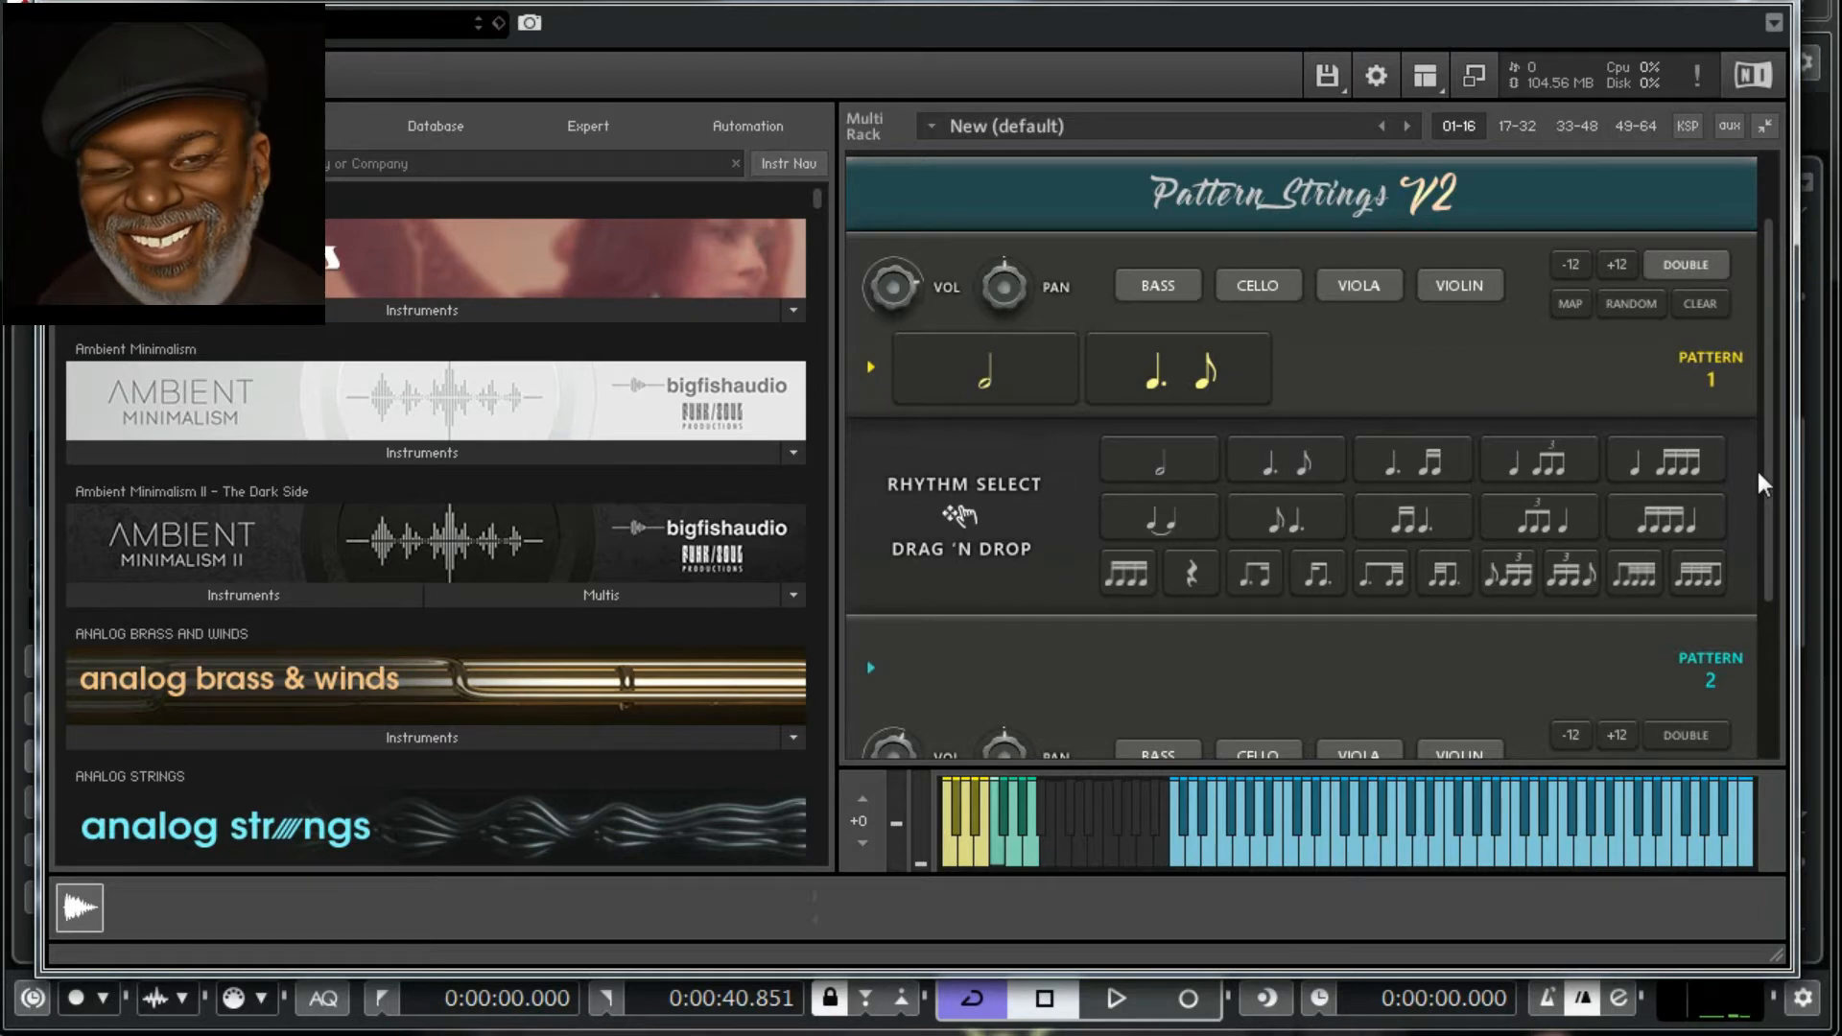
Try the instrument's tempo sync at 2 and 1/2 speed, then set it back to 1
left_click_drag(1769, 469, 1784, 407)
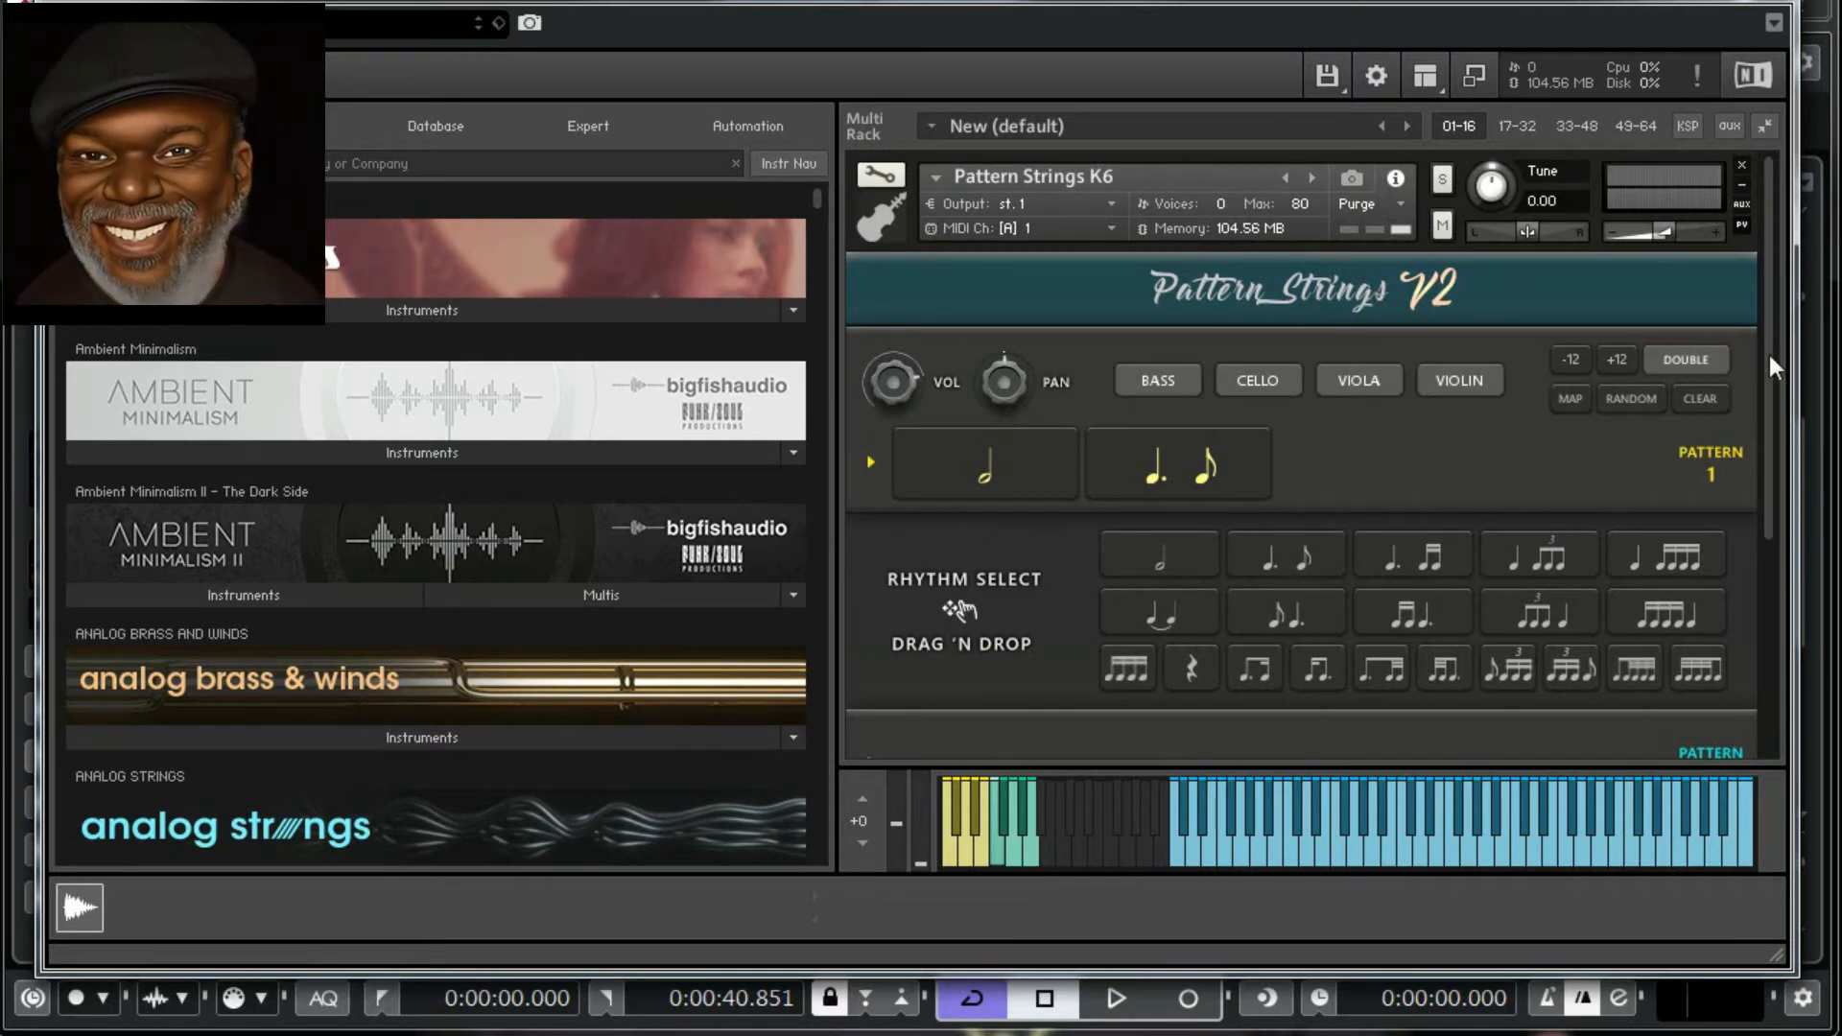
left_click_drag(1770, 359, 1770, 363)
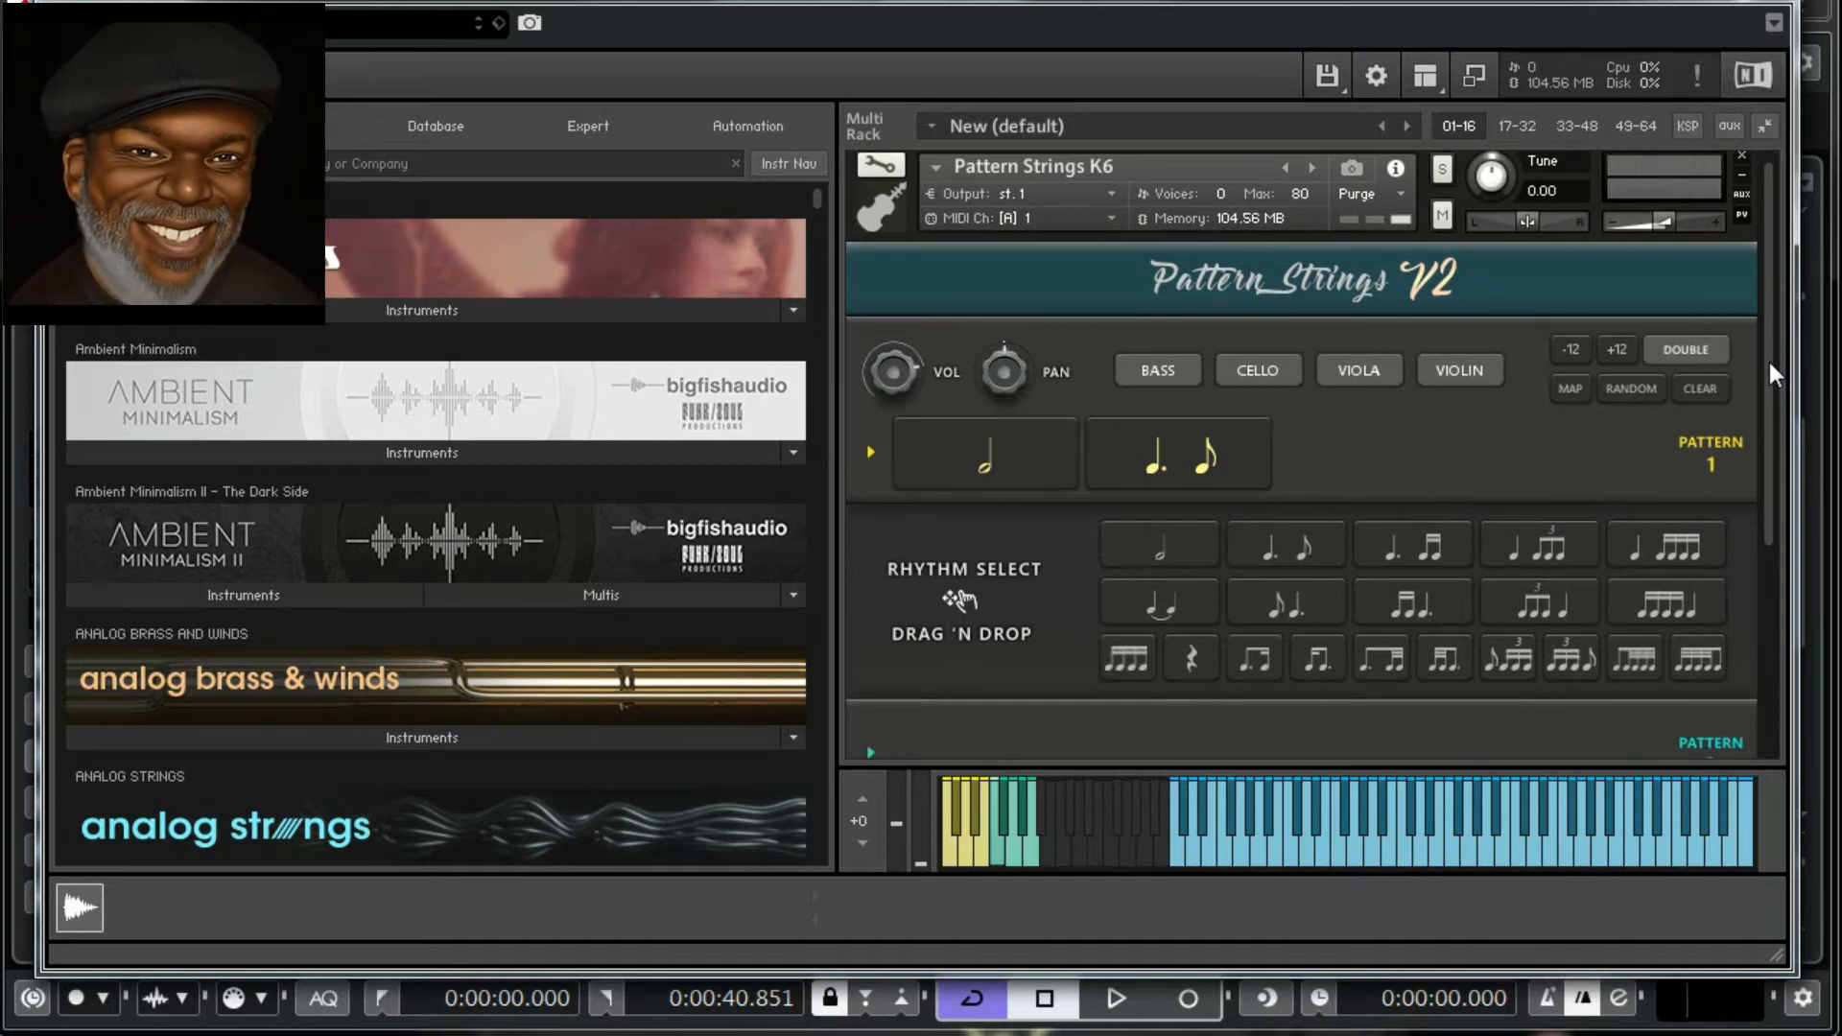
scroll(1769, 361, "up", 2)
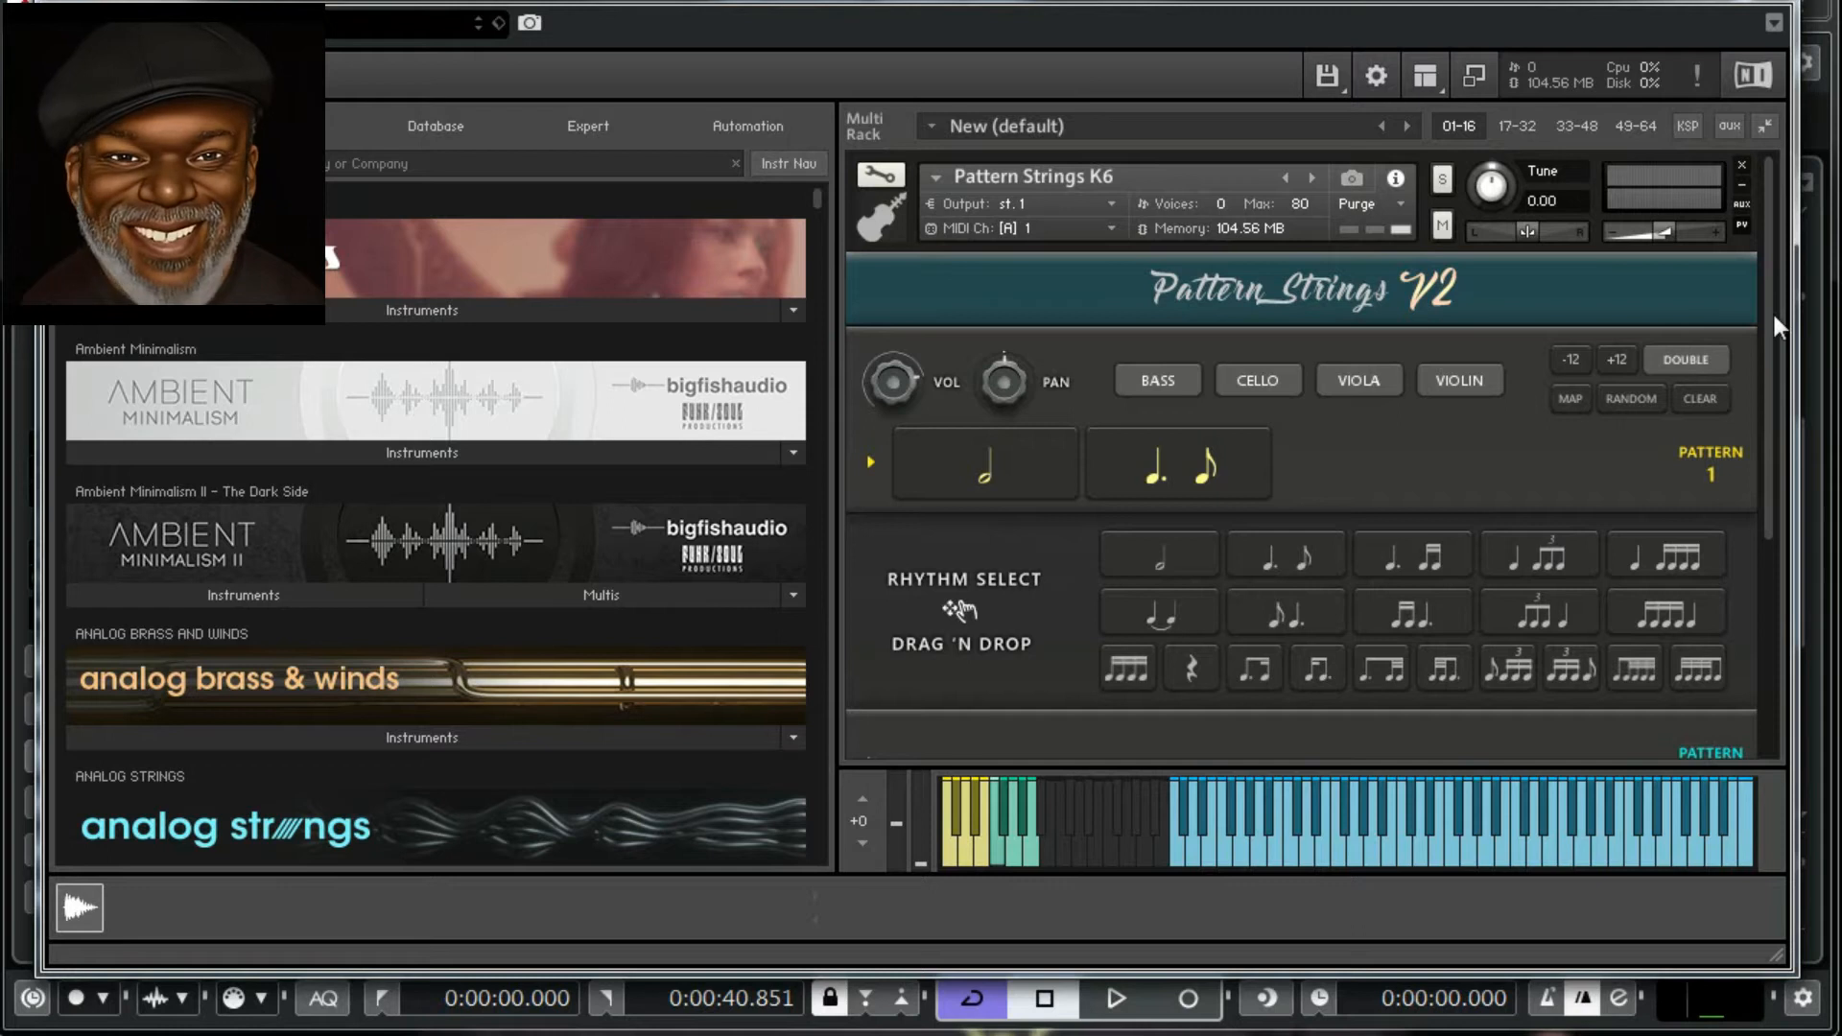
left_click_drag(1770, 311, 1816, 586)
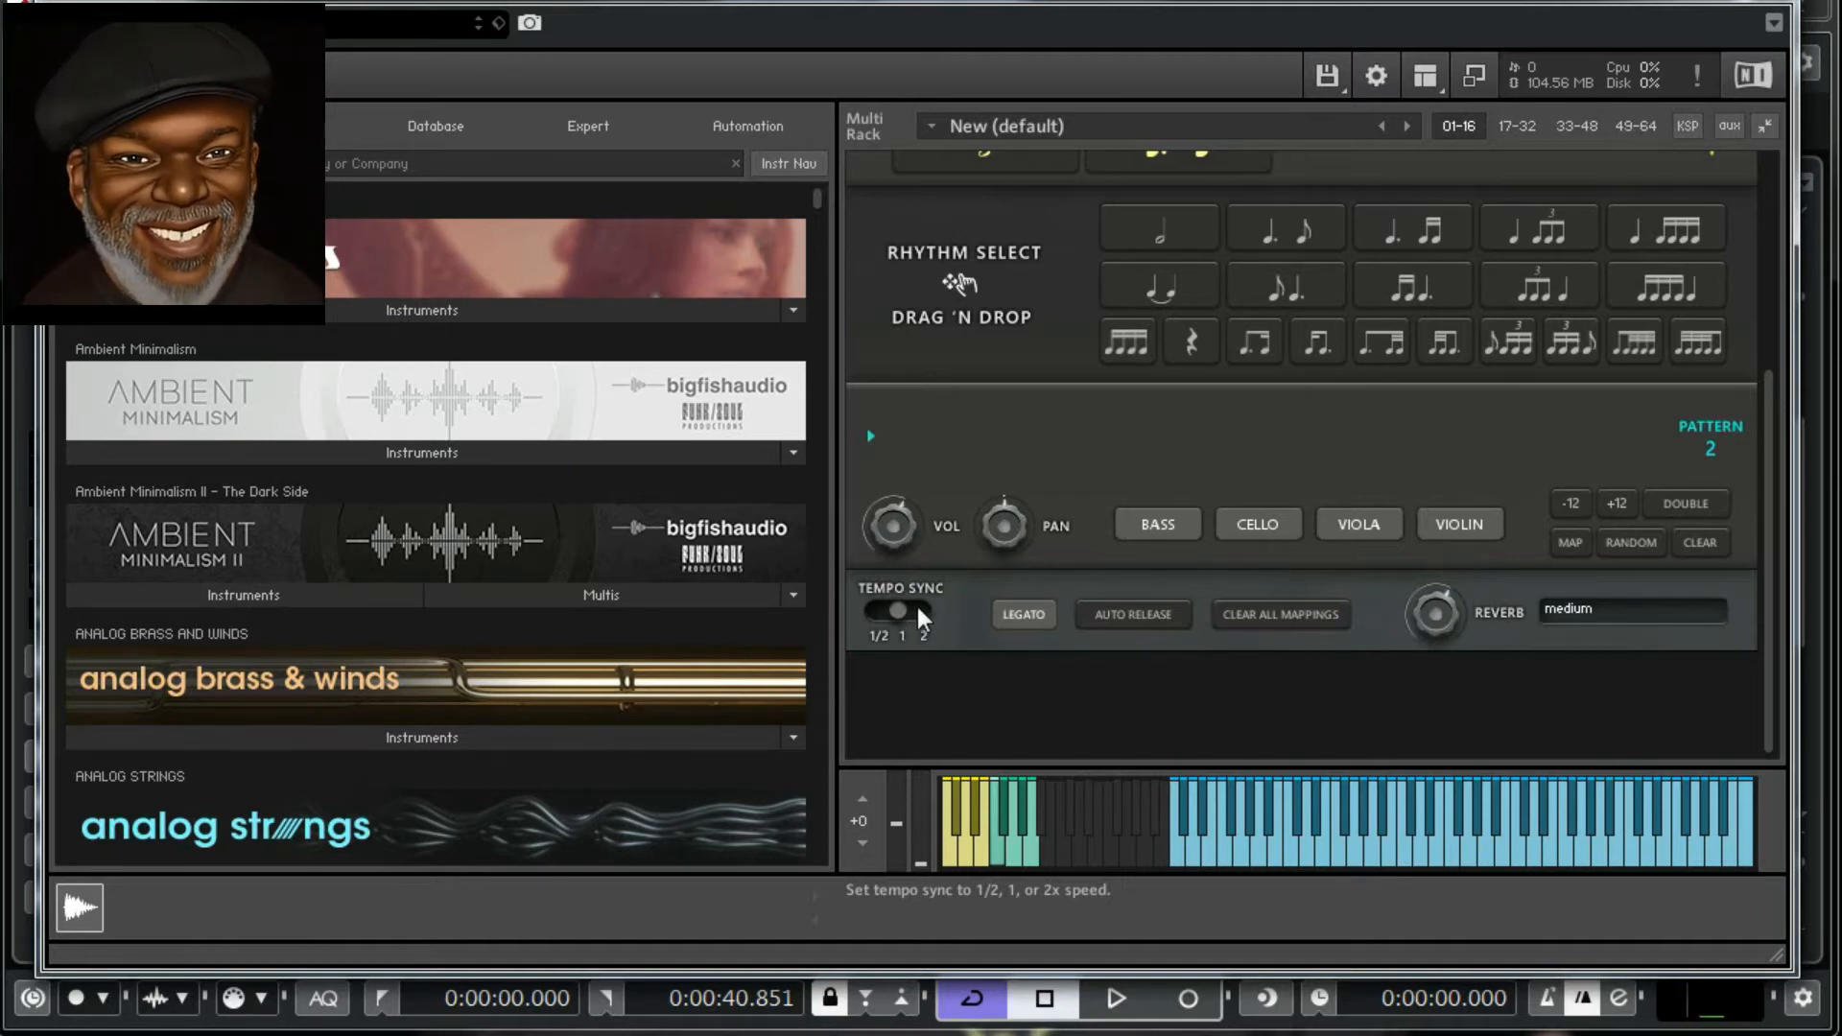
left_click_drag(894, 618, 913, 610)
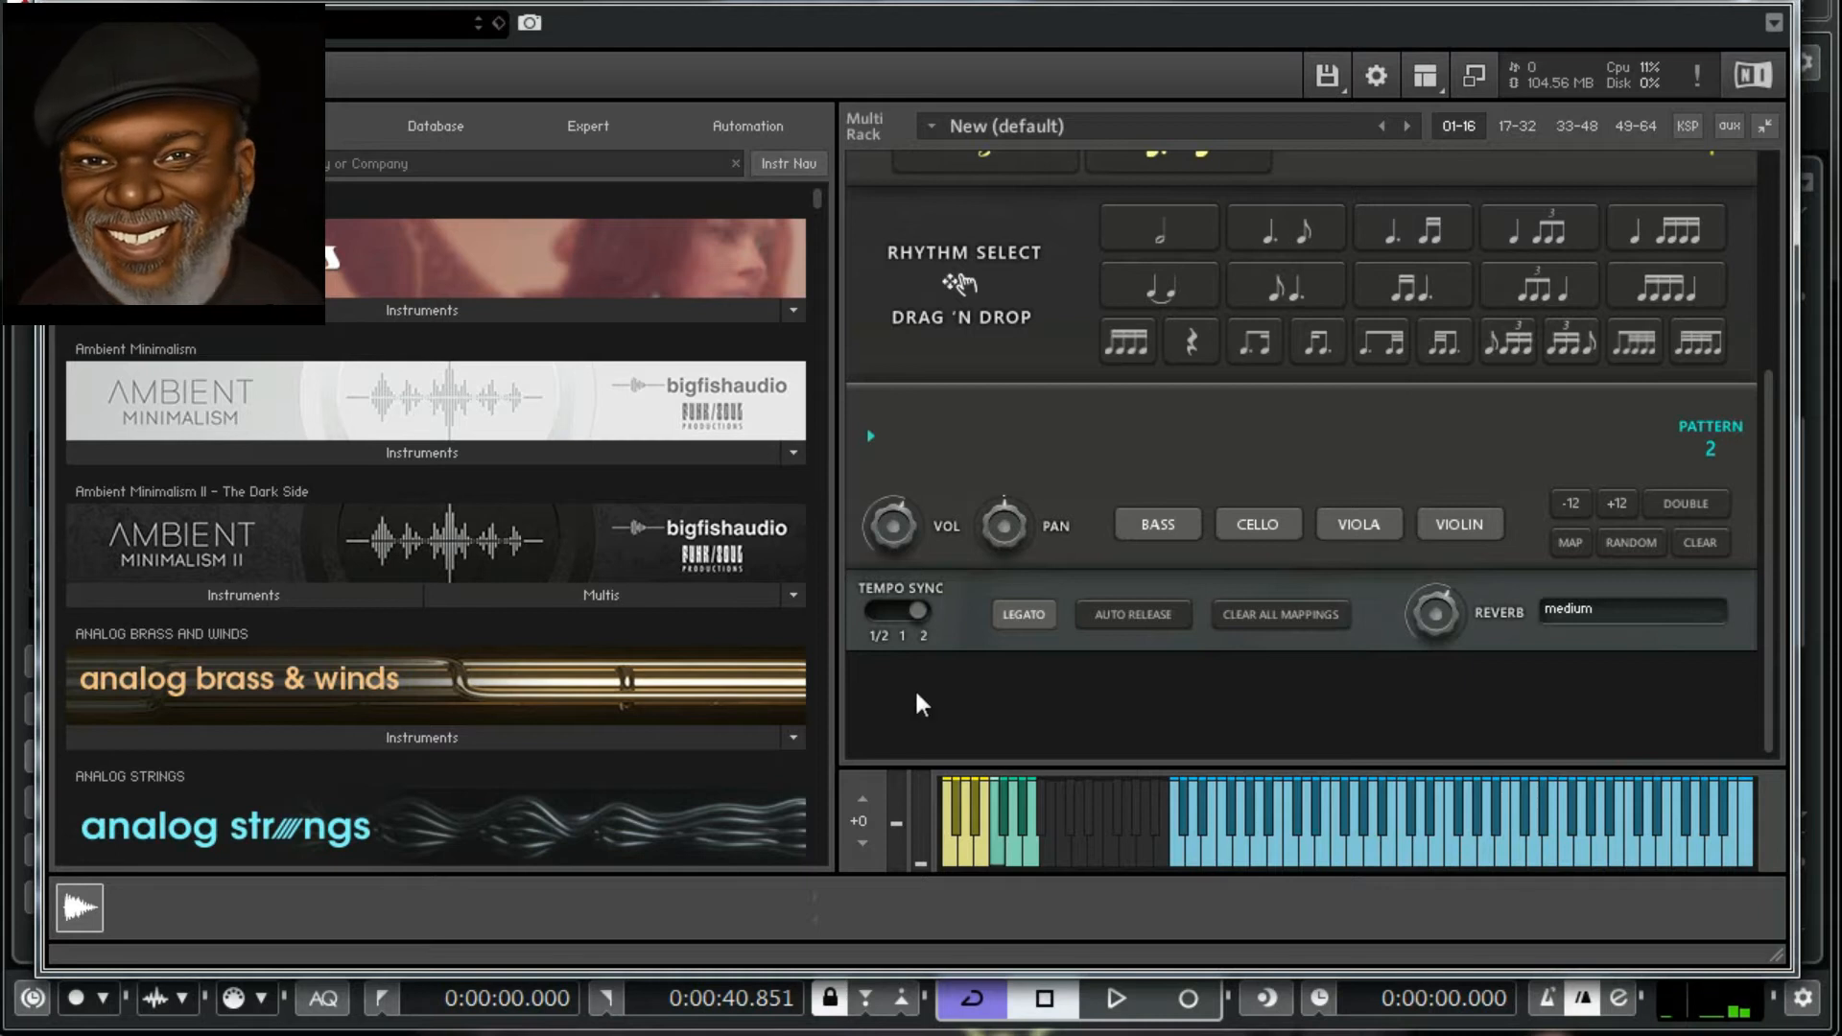
left_click(900, 614)
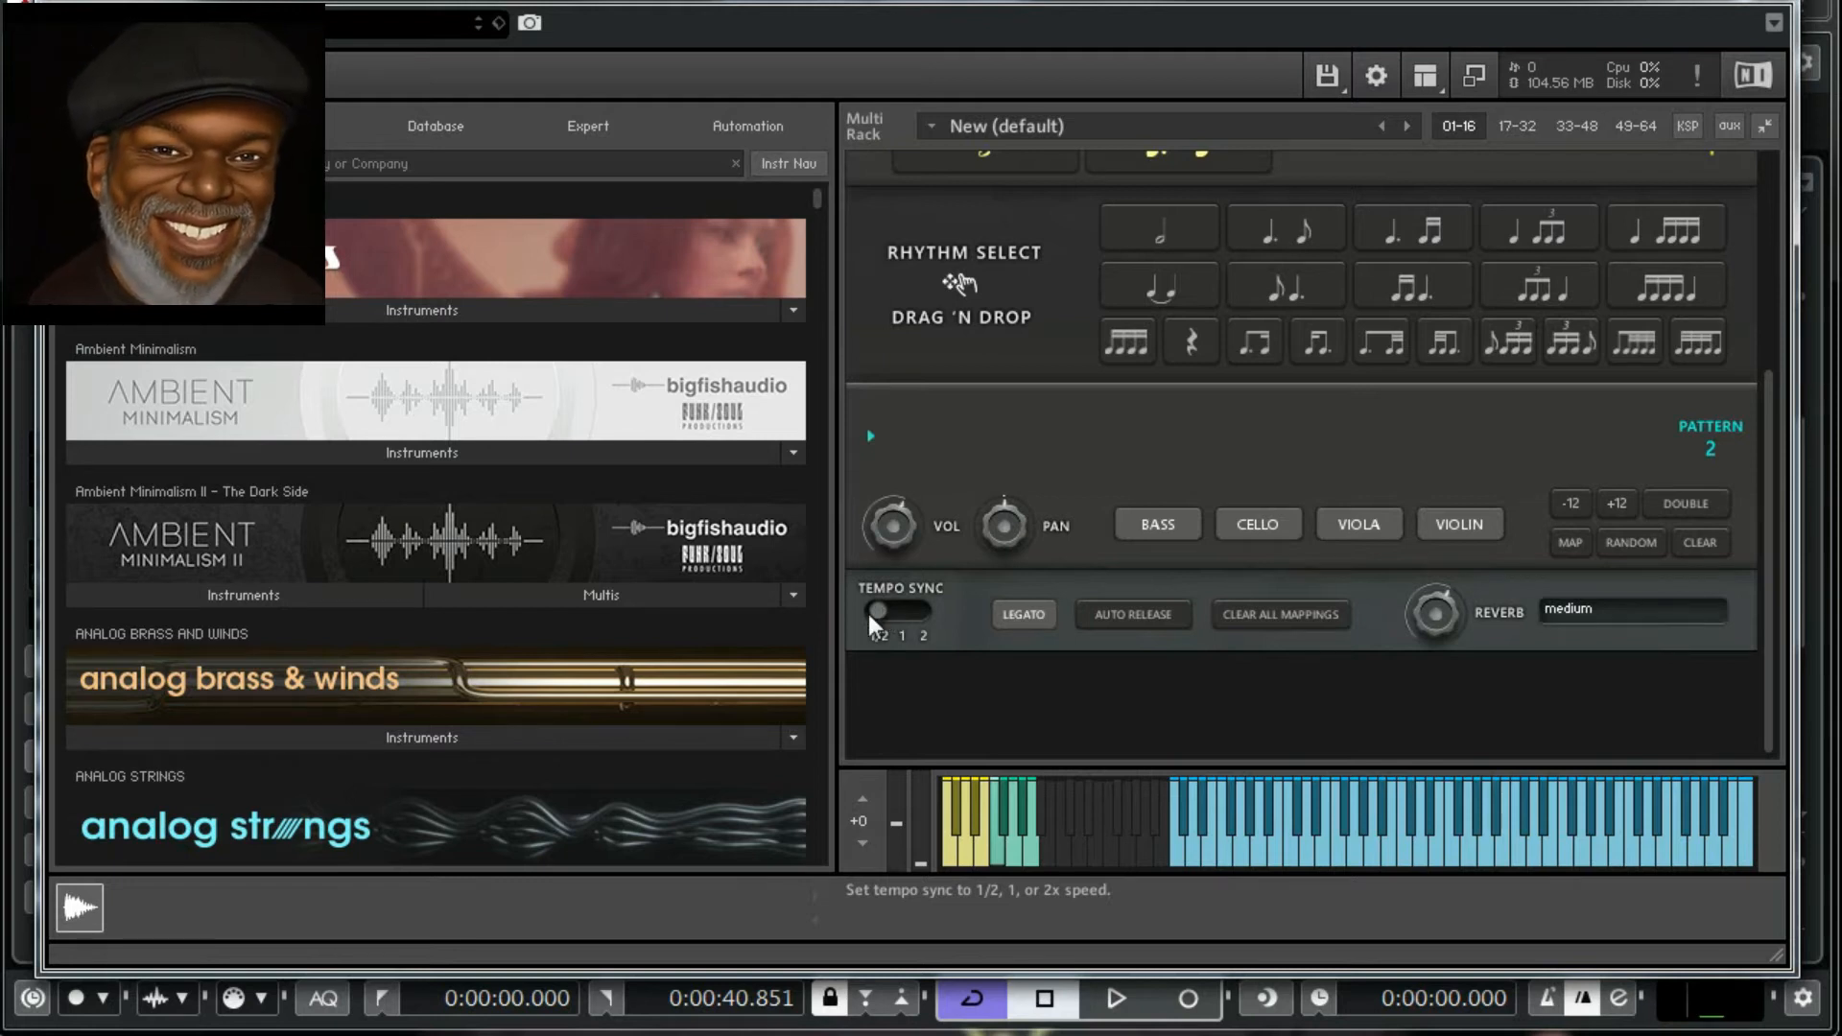
left_click_drag(871, 608, 908, 607)
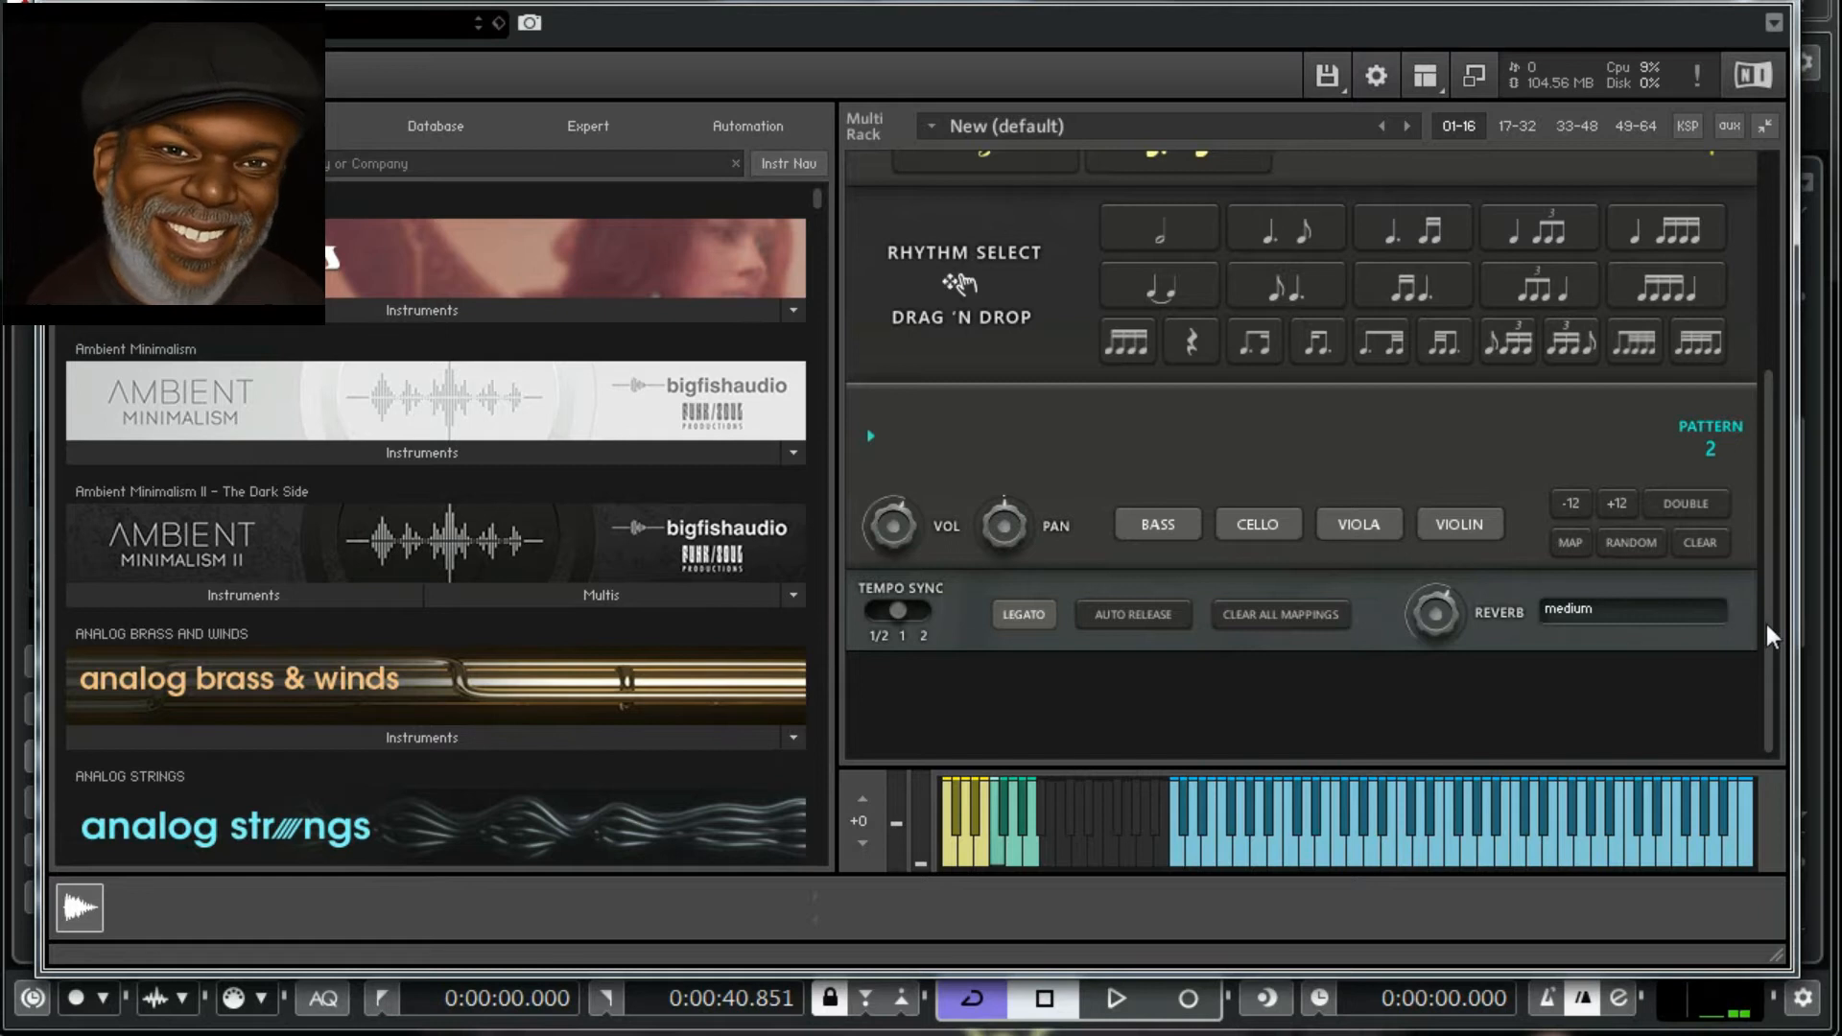
Replace pattern 1's two rhythms with the eighth-and-sixteenths group, the four sixteenths with a quarter note, and the short group ending in a dotted note
left_click_drag(1771, 629, 1798, 501)
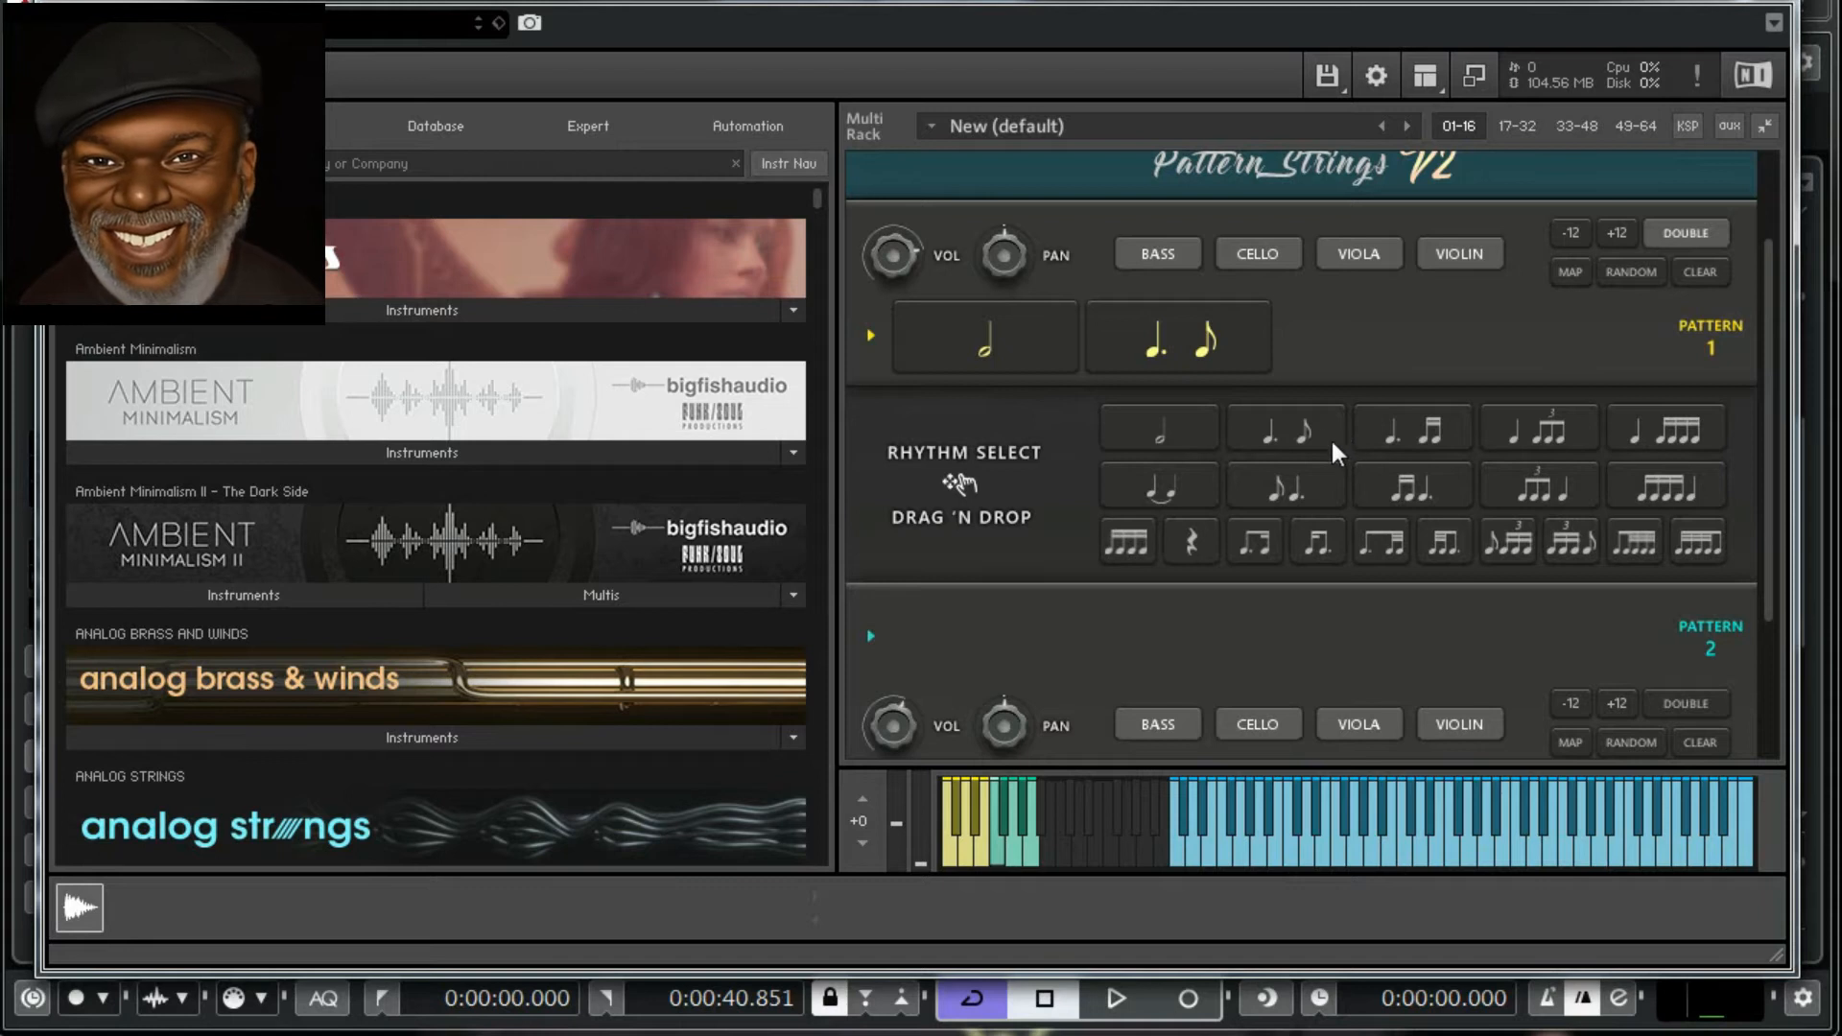
left_click_drag(1163, 345, 1238, 463)
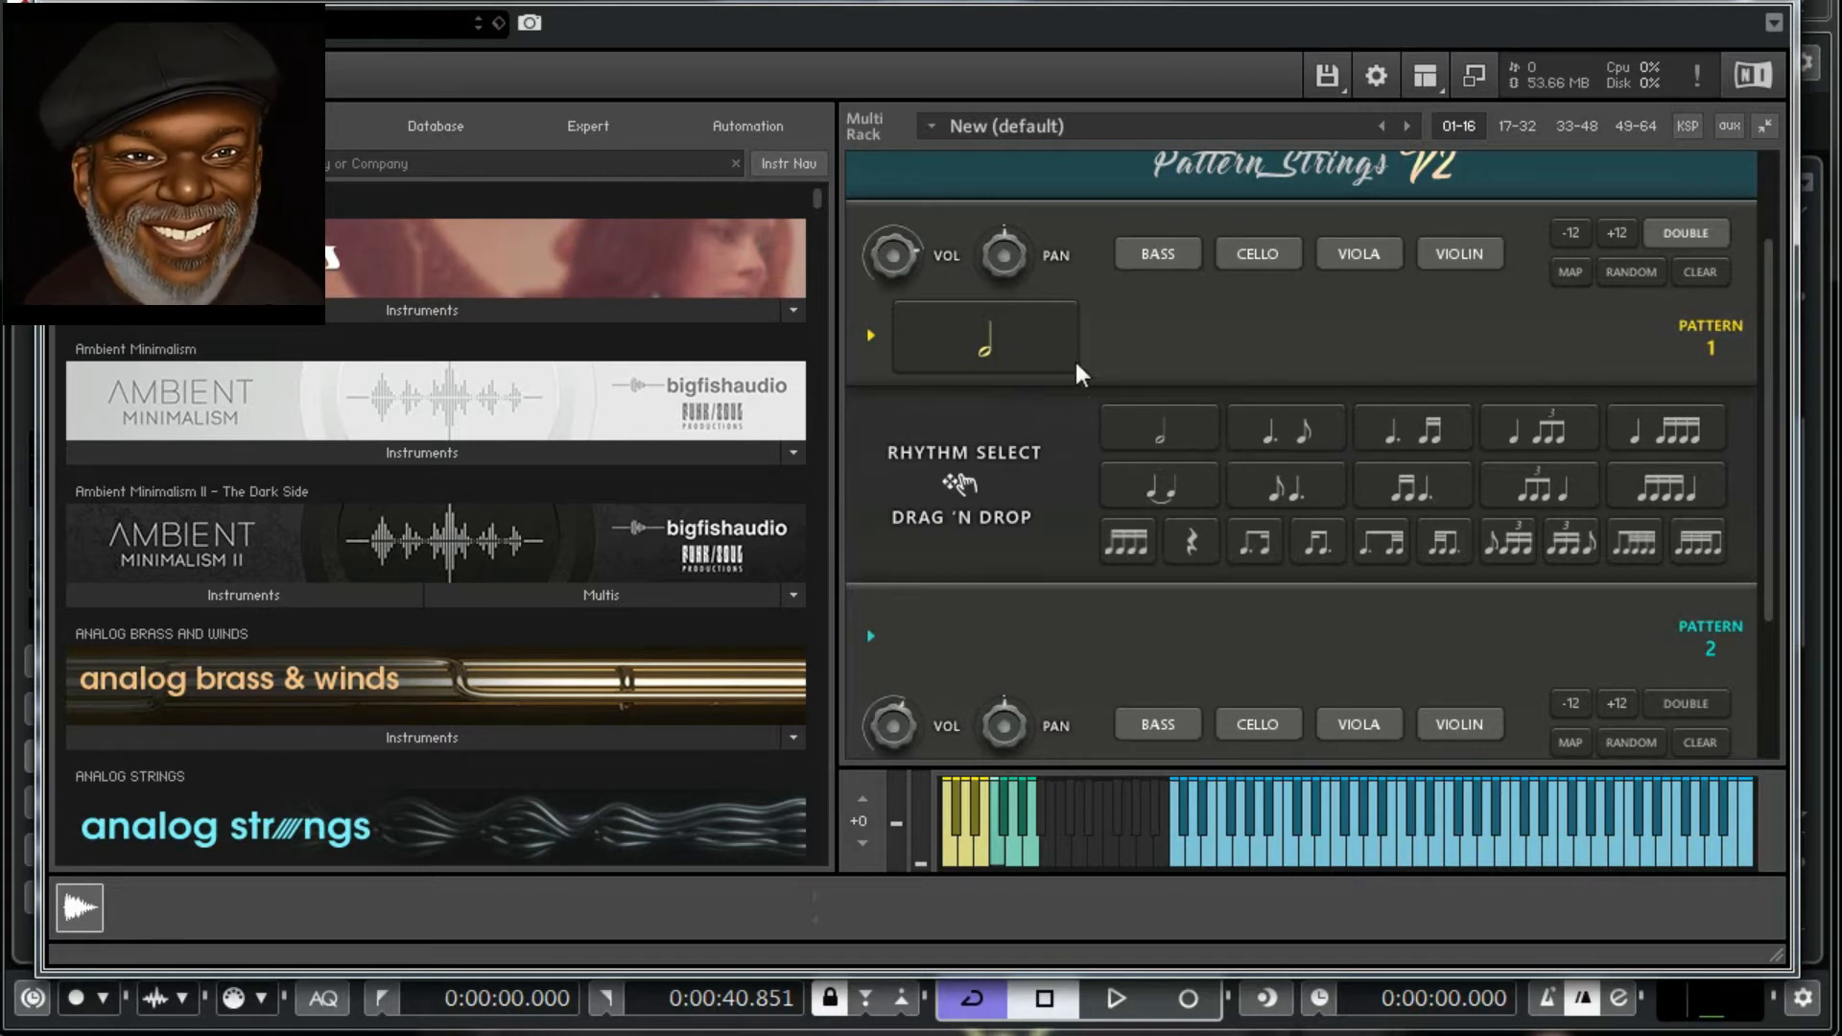
left_click_drag(1029, 324, 1193, 423)
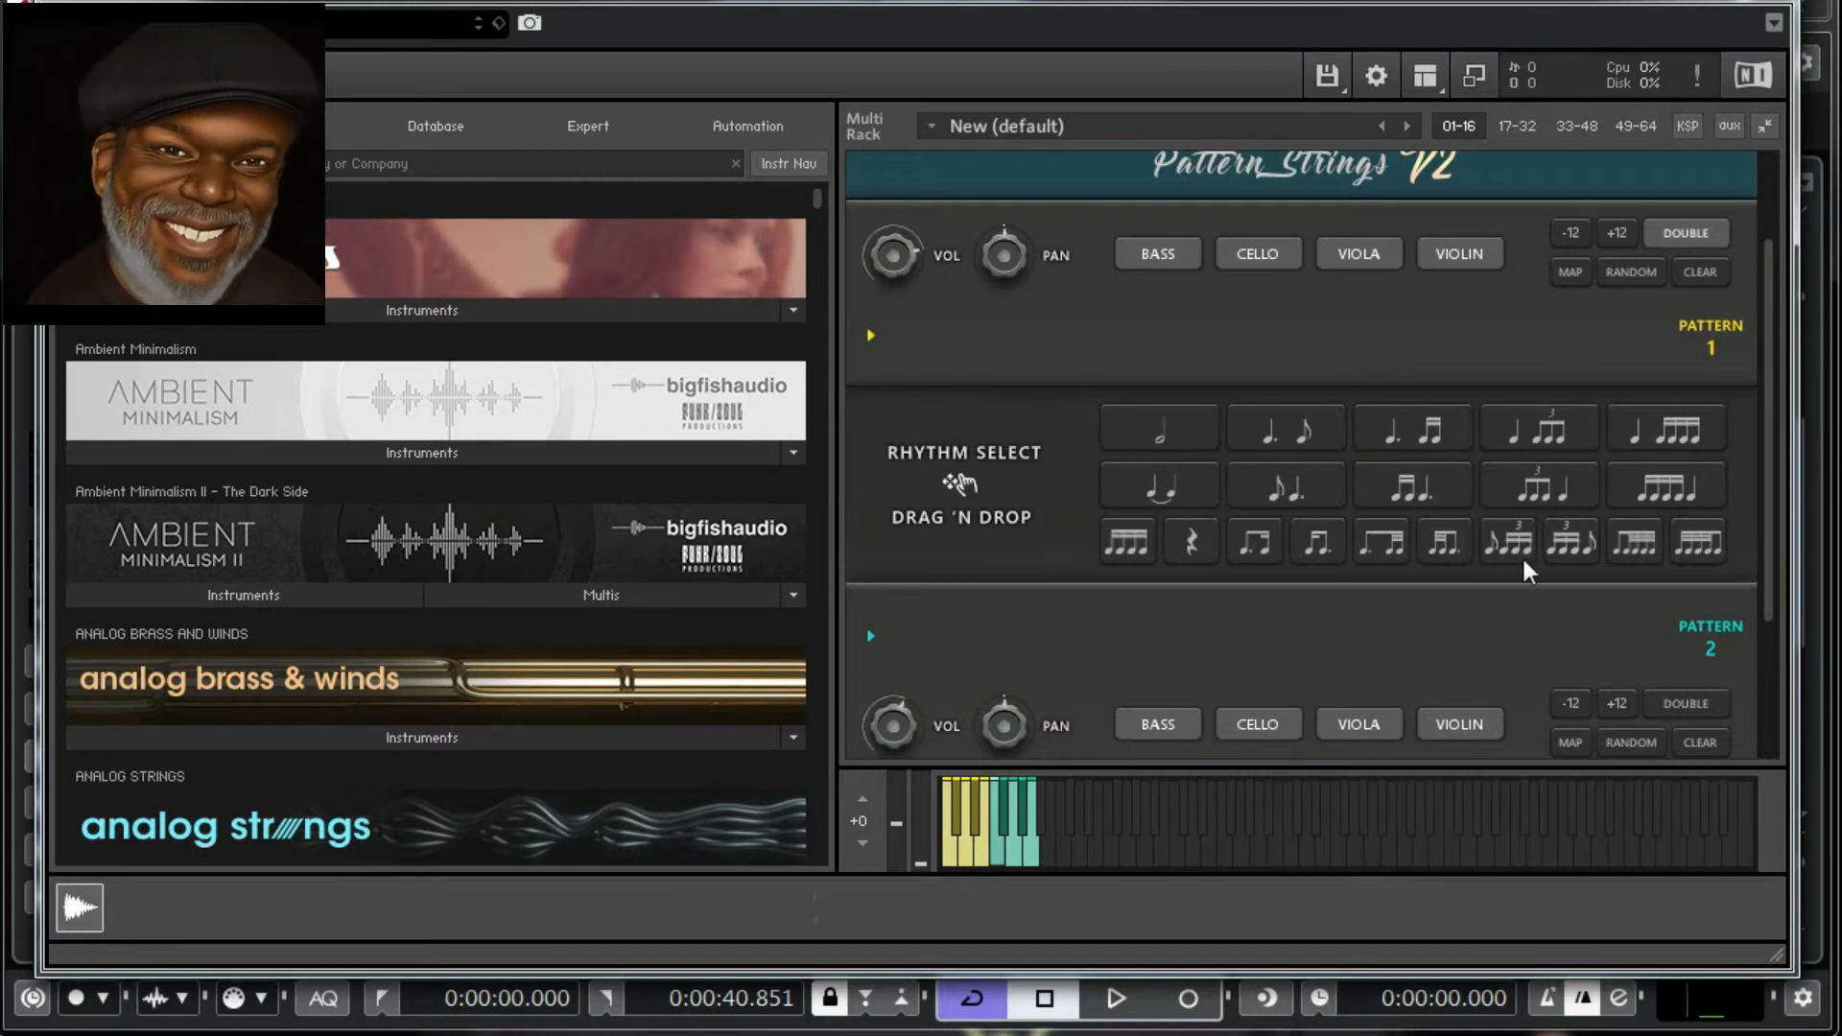
left_click_drag(1642, 542, 1342, 321)
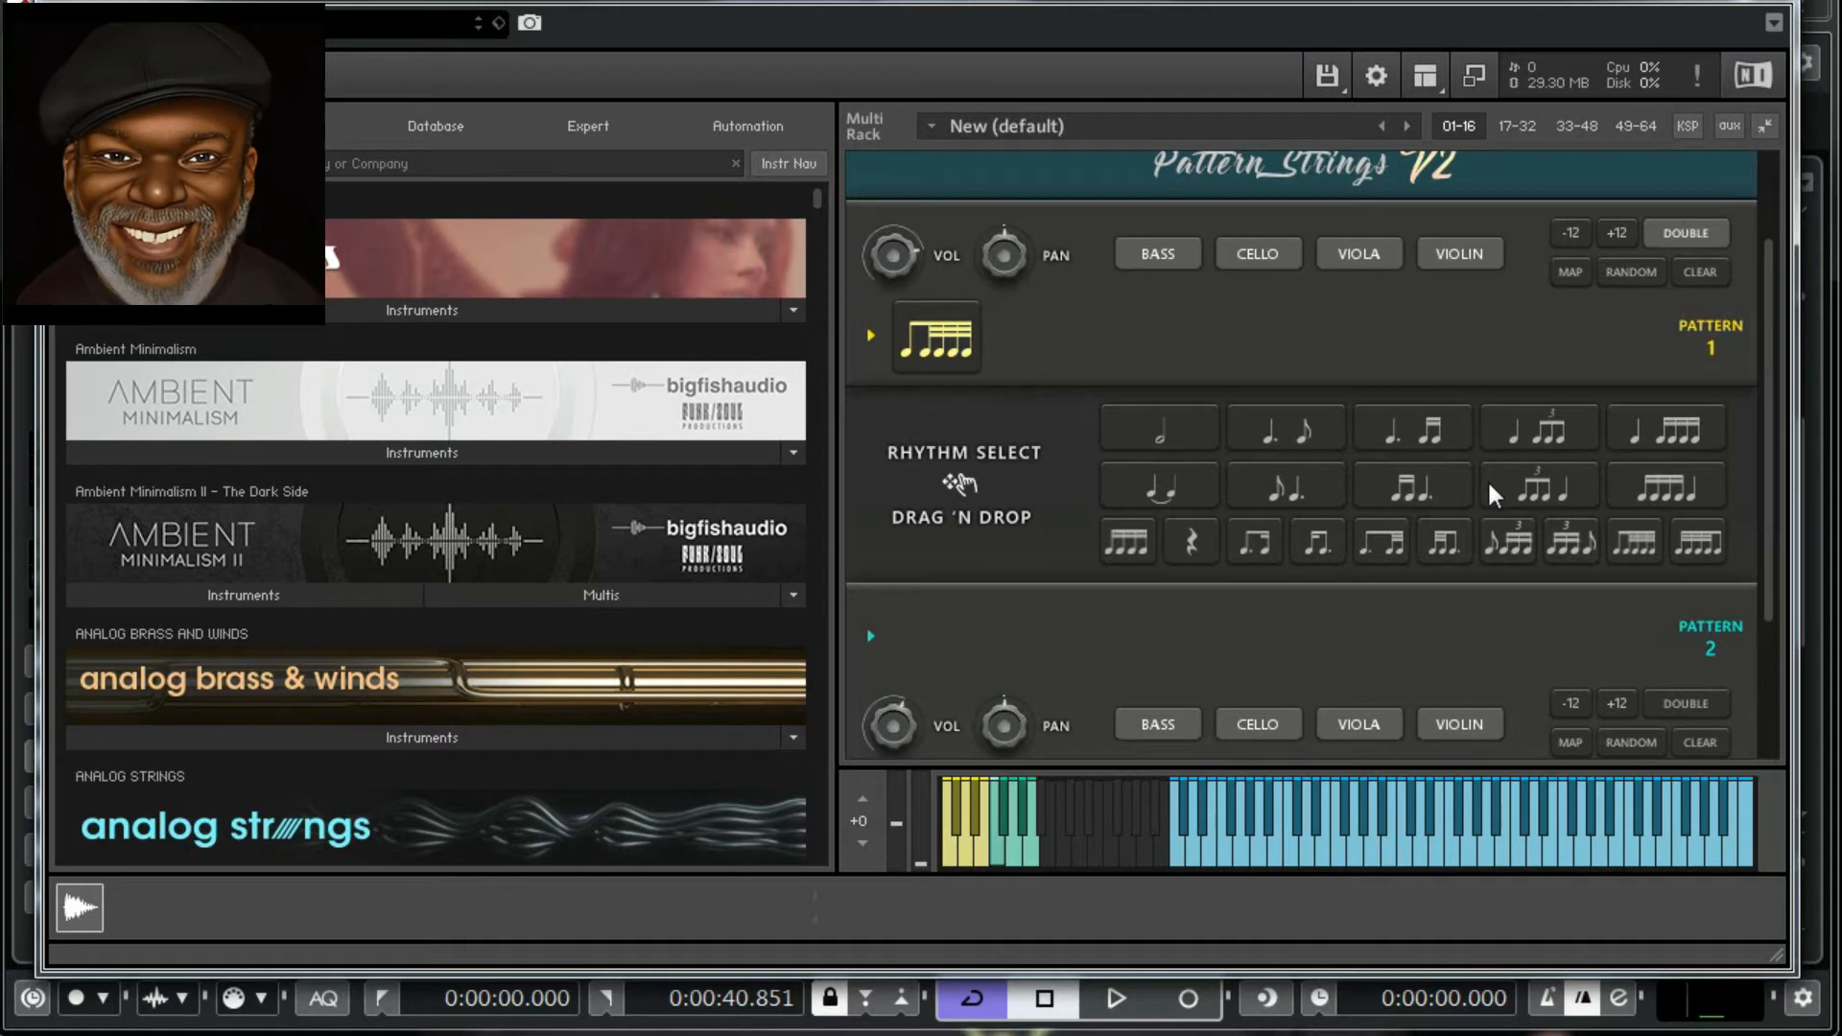
left_click_drag(1658, 486, 1127, 326)
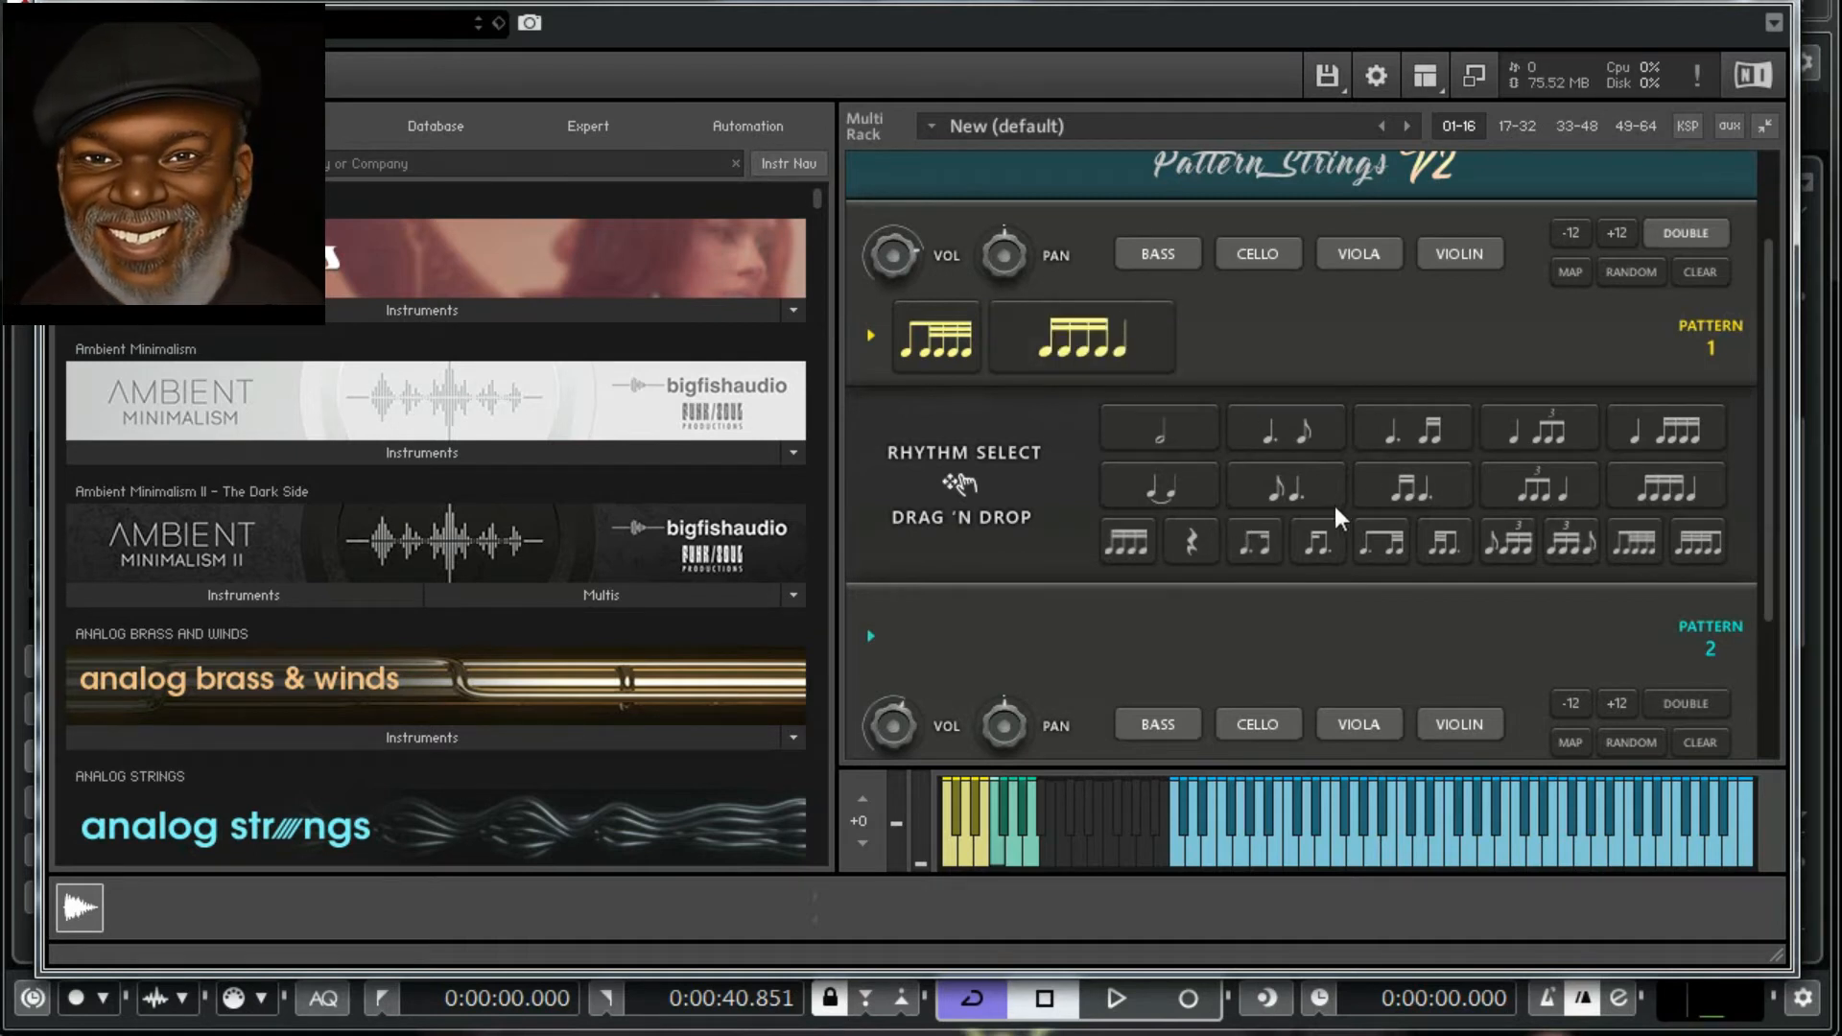
left_click_drag(1317, 556, 1240, 347)
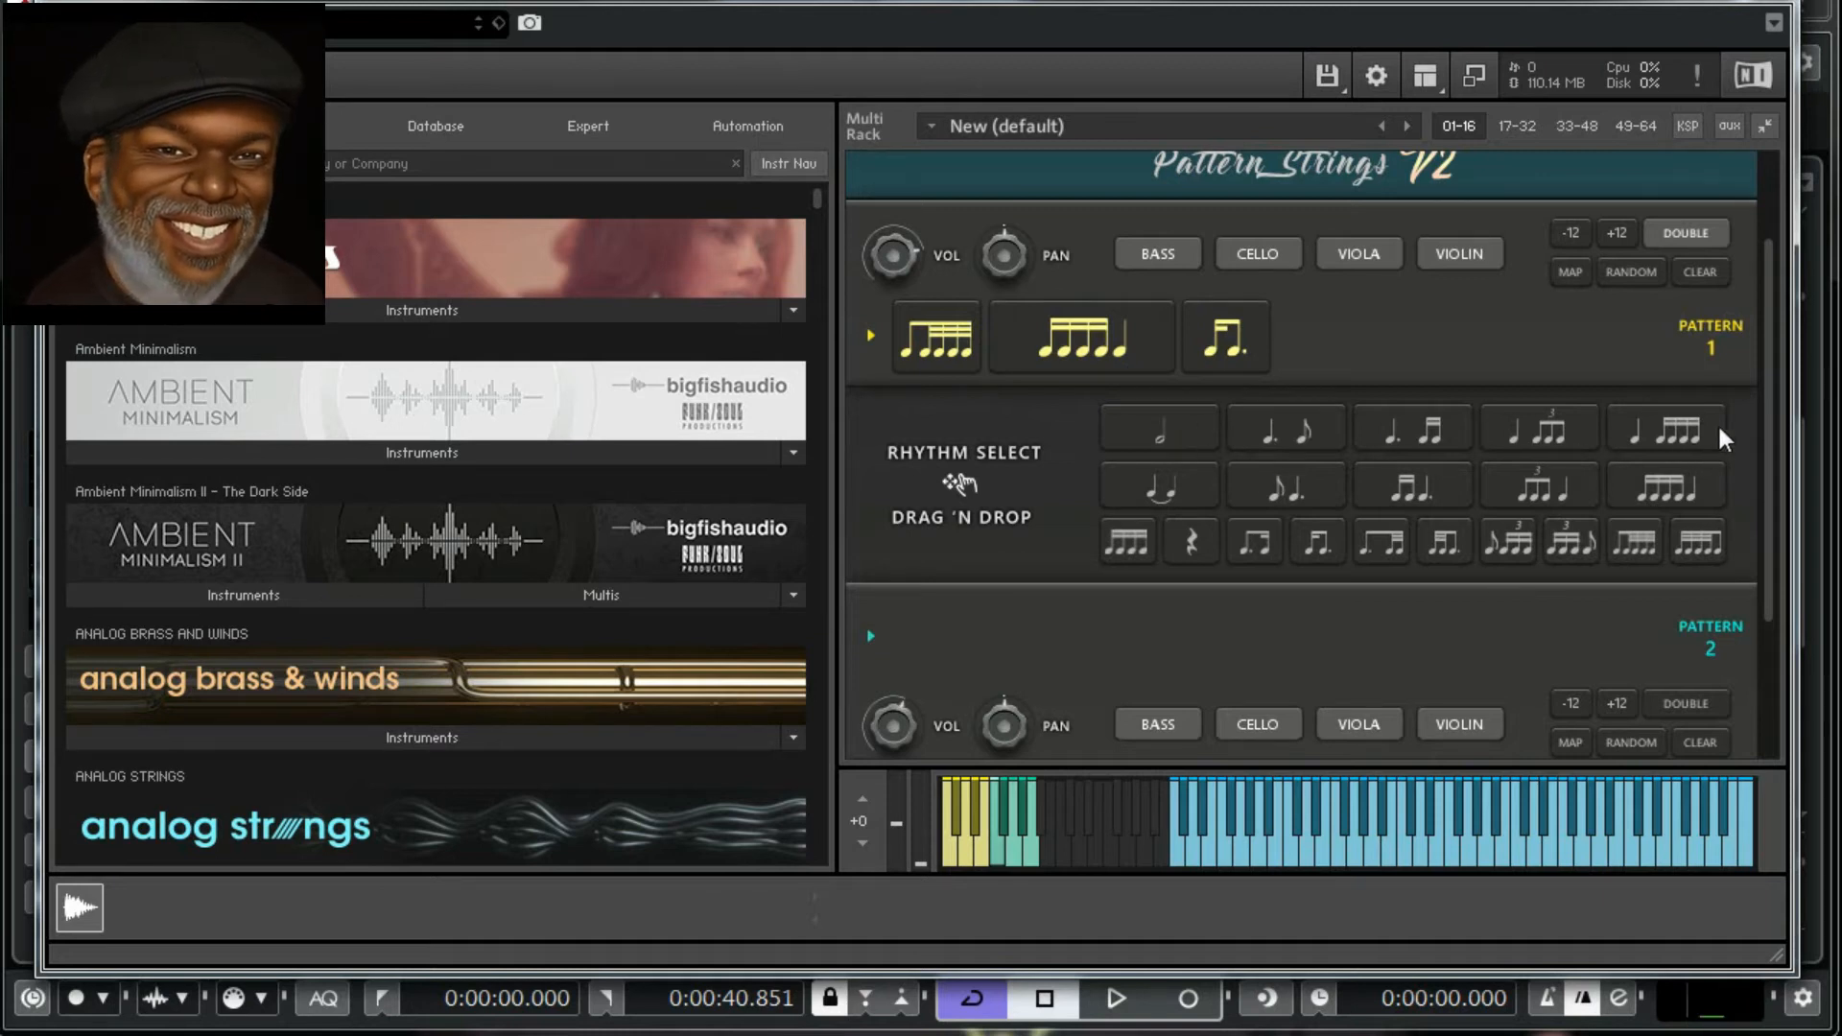
Leave the Pattern Strings instrument for the project window and play the soloed part briefly from the start
scroll(1770, 447, "up", 2)
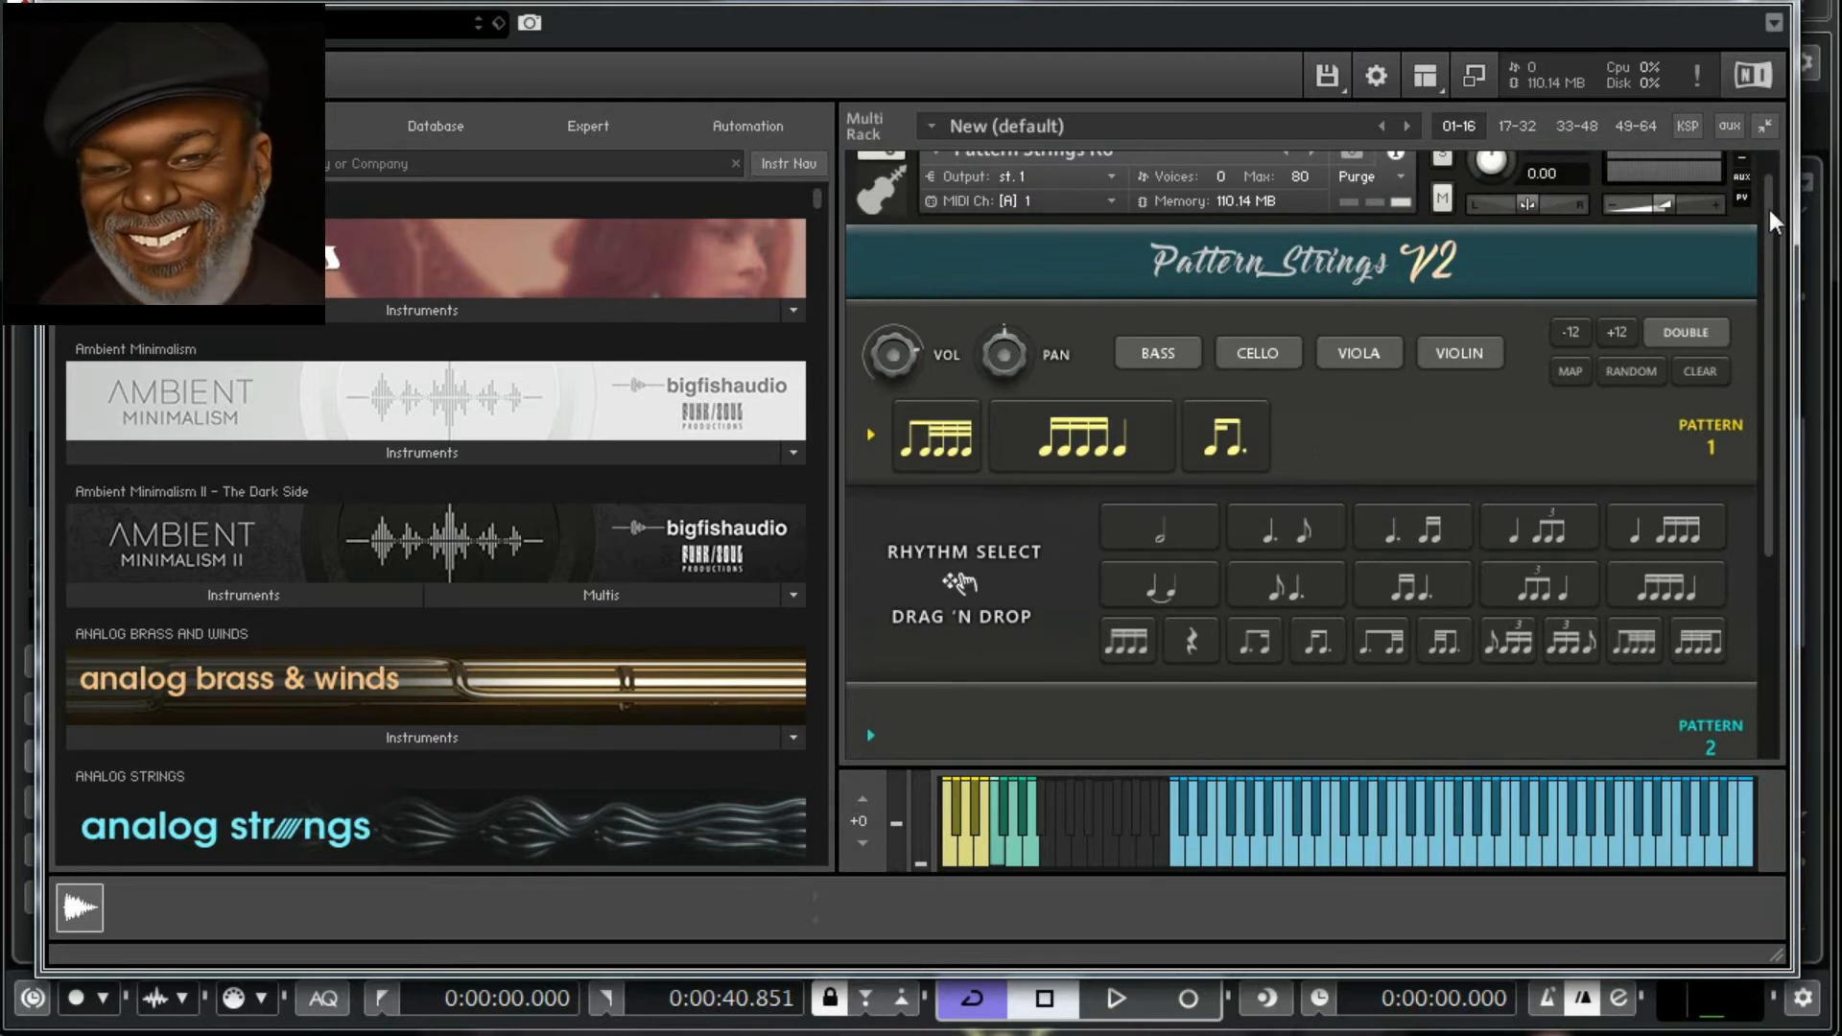
scroll(1021, 624, "down", 6)
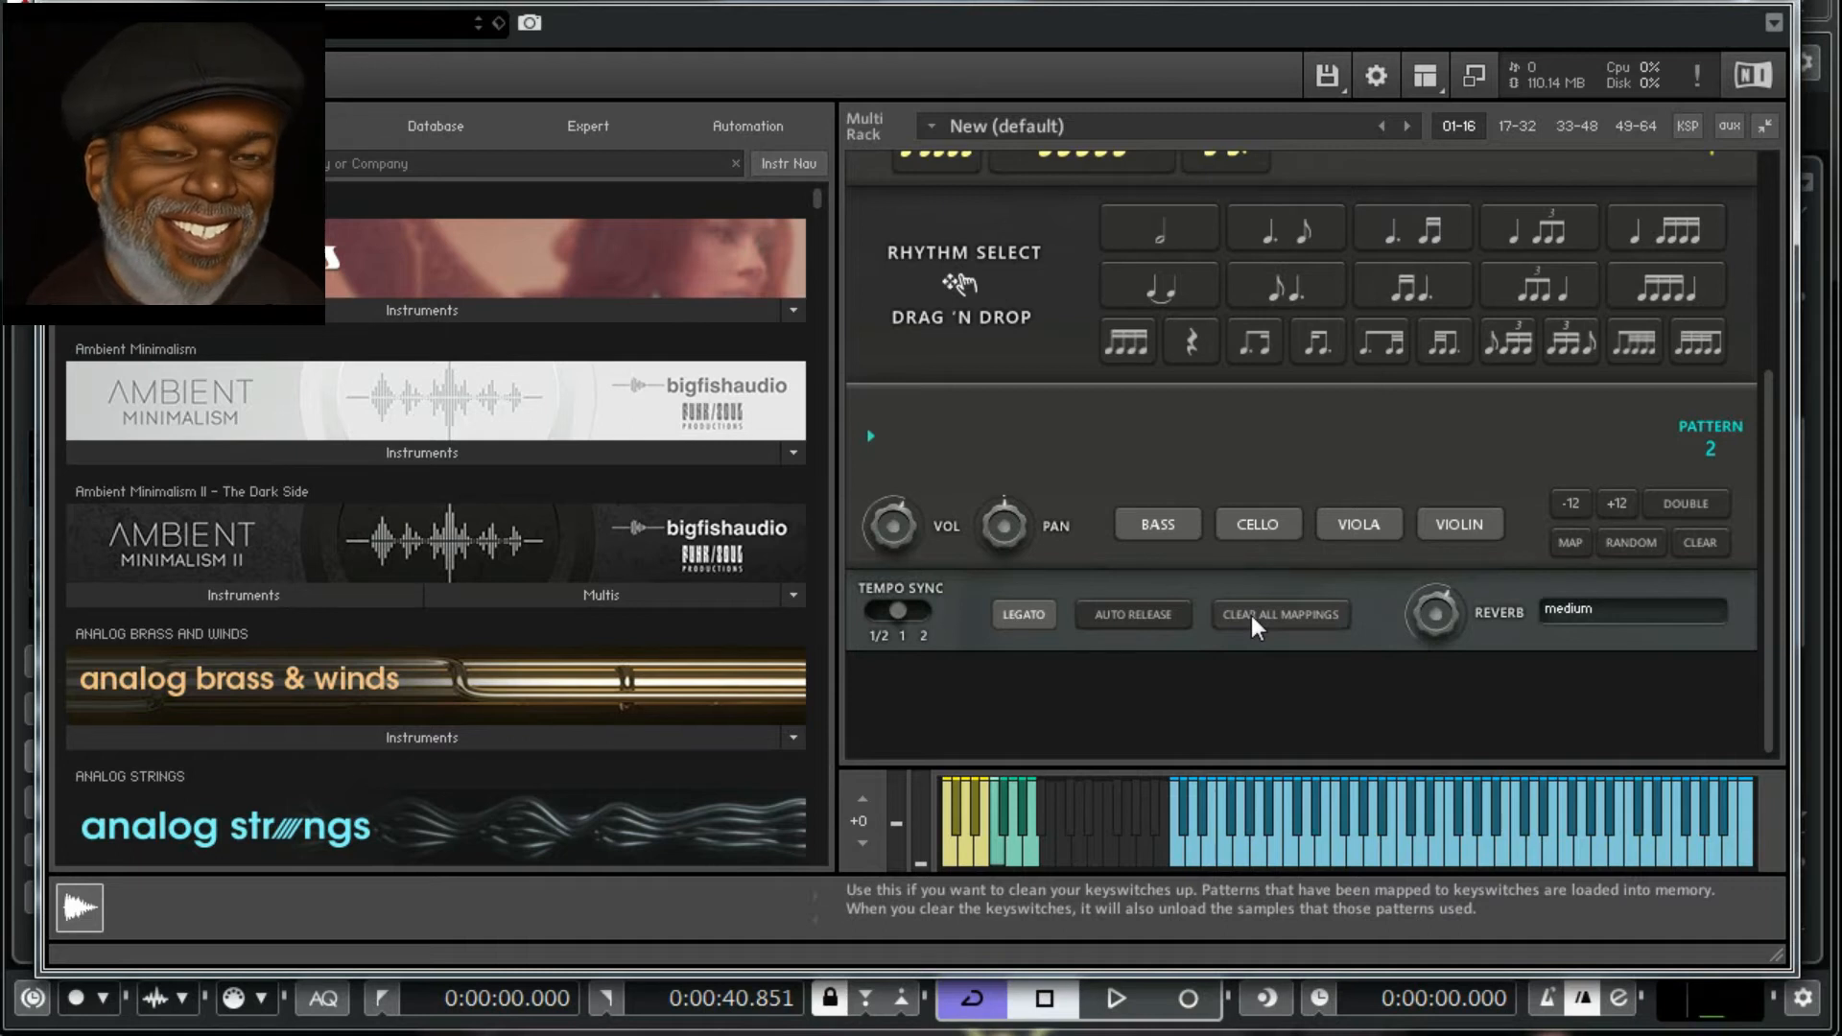
left_click_drag(1773, 592, 1745, 543)
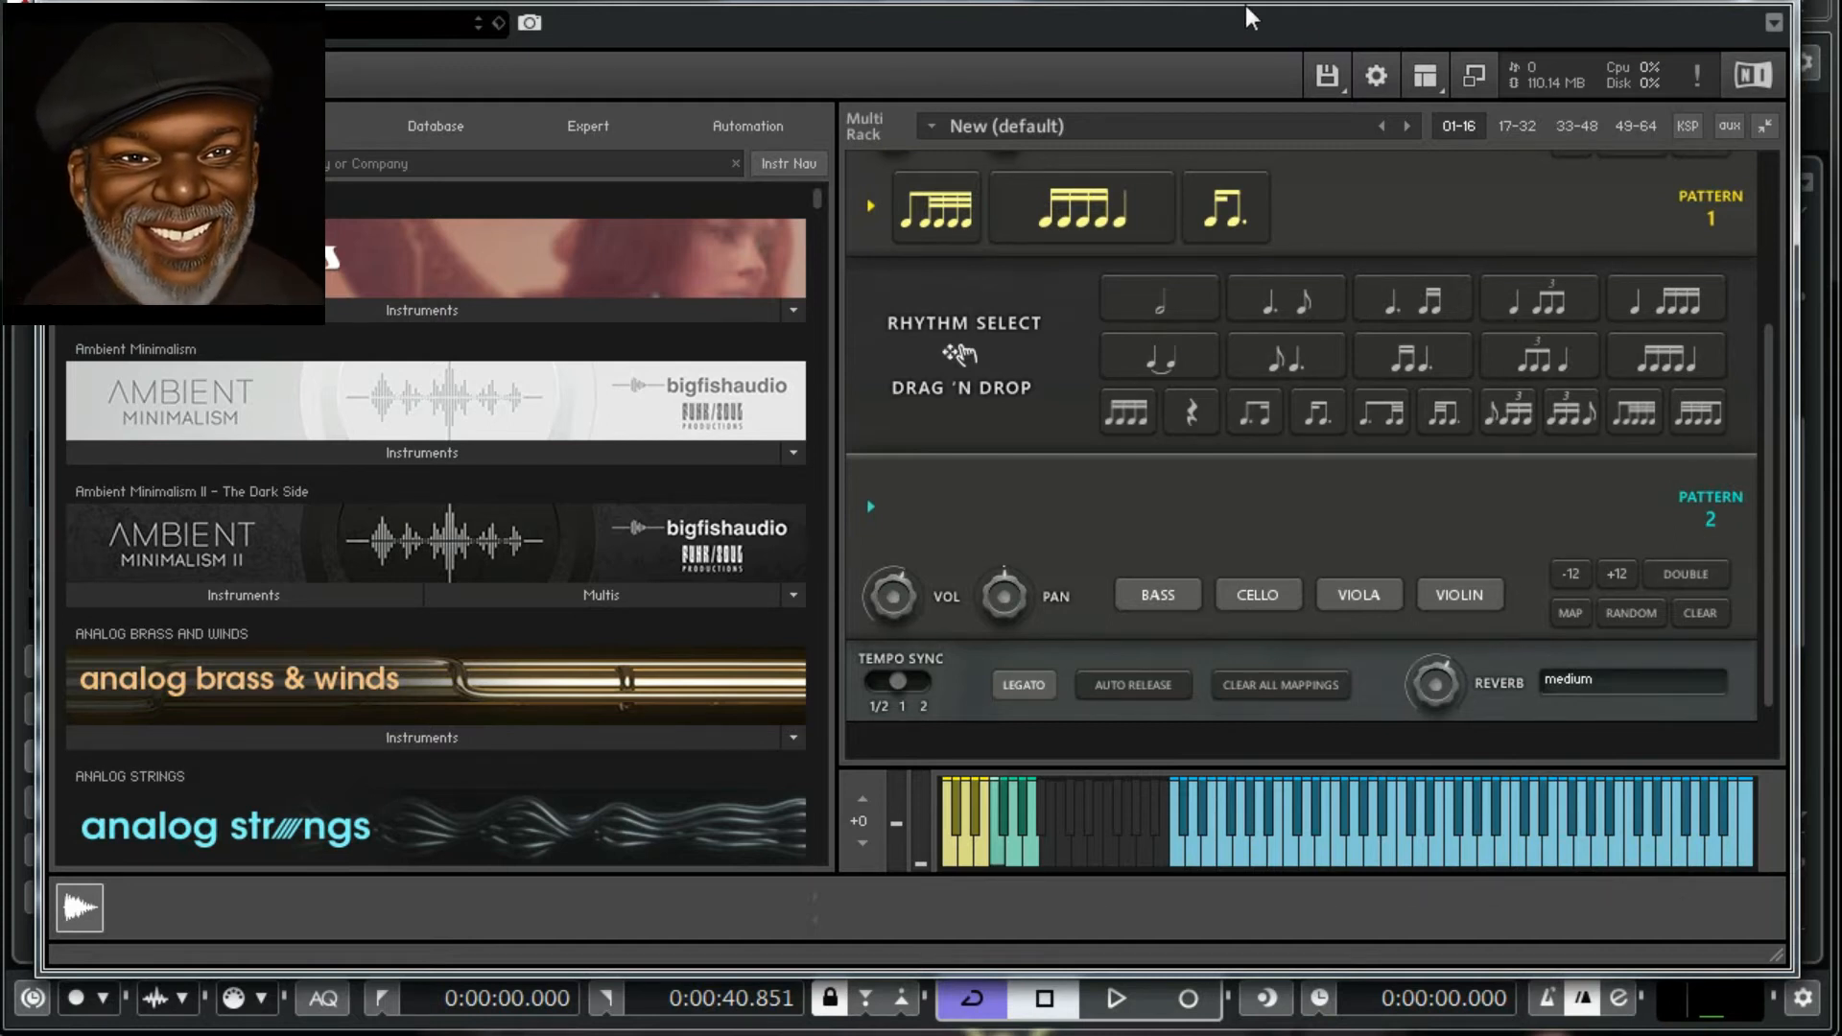
left_click_drag(1224, 219, 1276, 317)
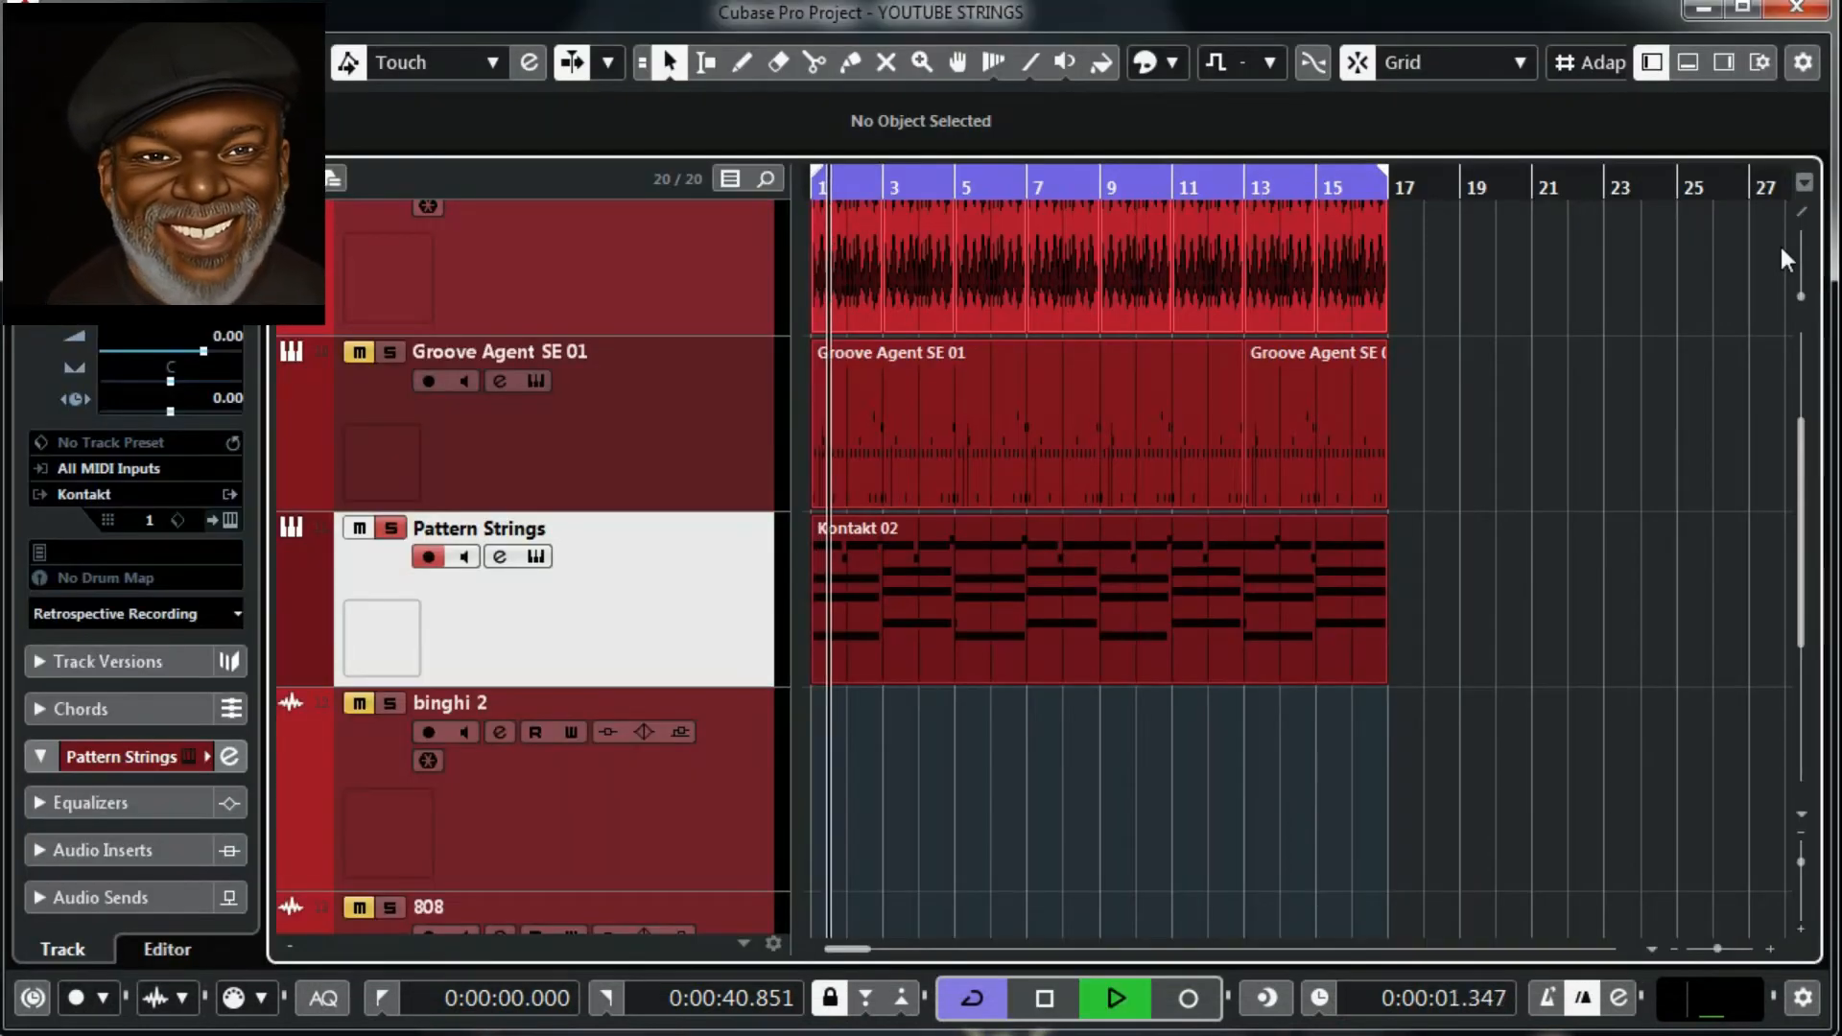
key("space")
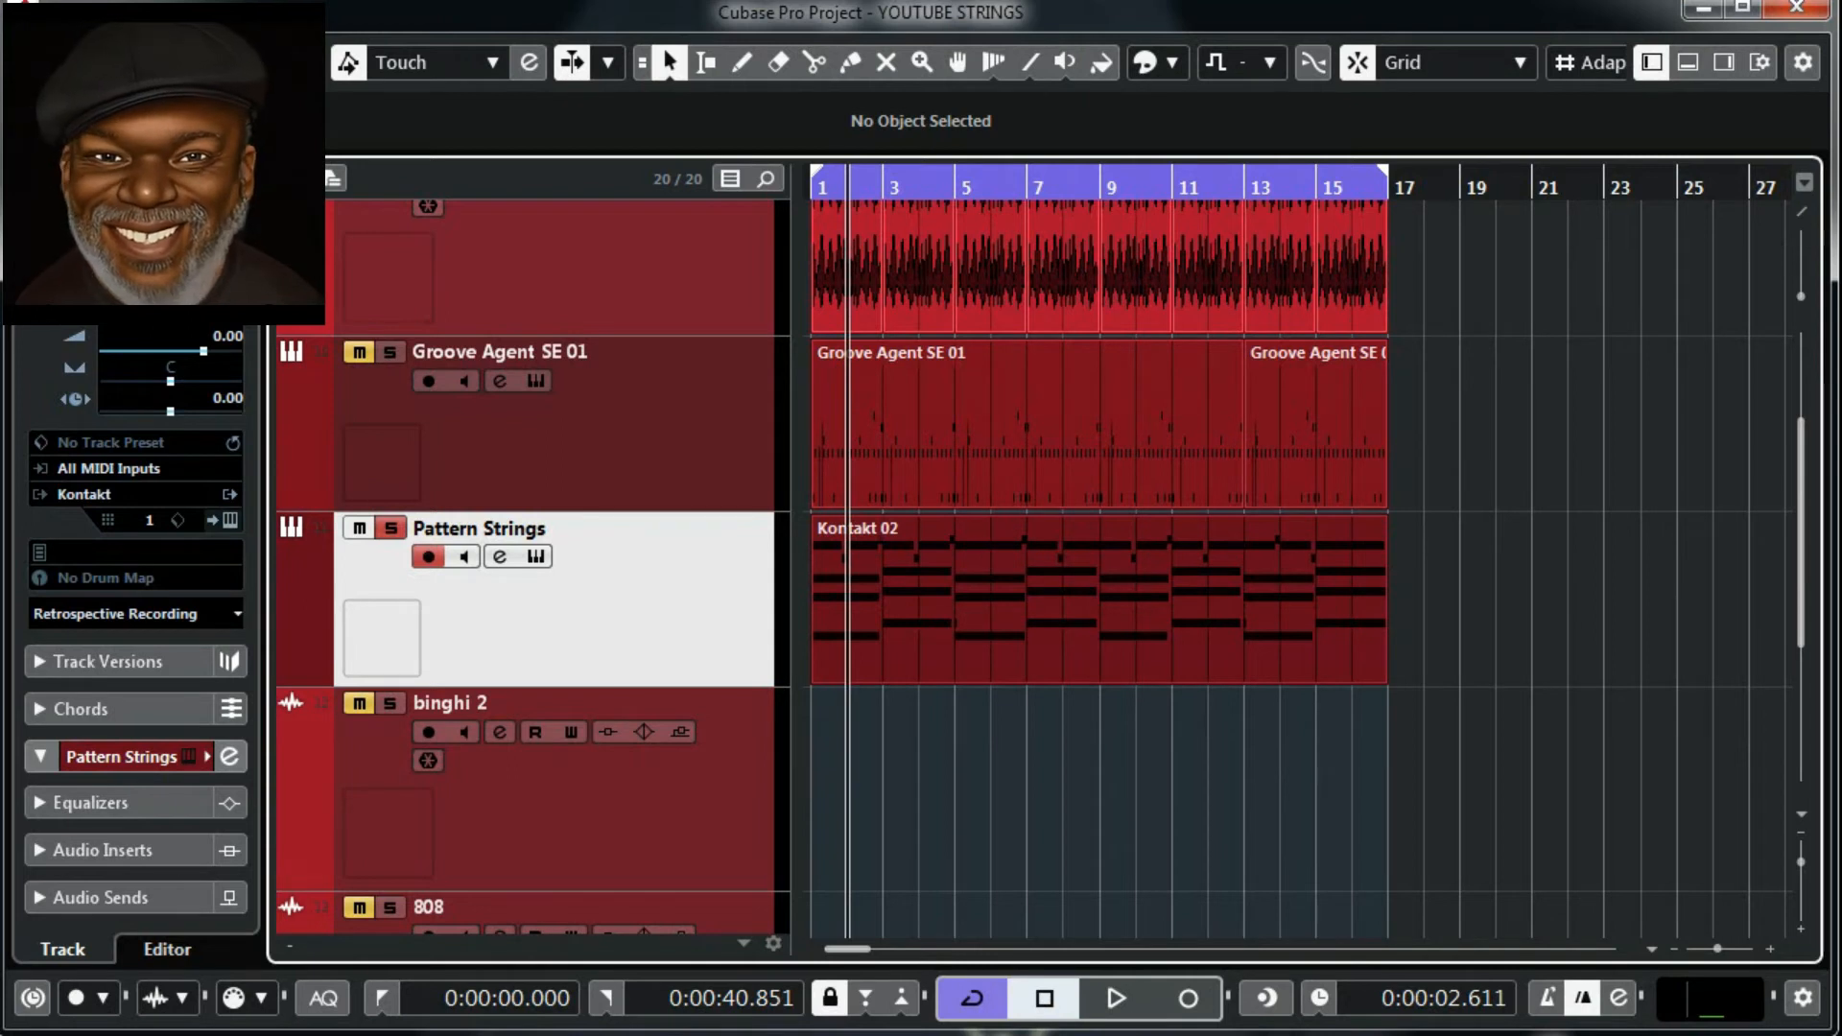
Solo the loop track instead of Pattern Strings and play it briefly from the project start
left_click_drag(1804, 446, 1823, 393)
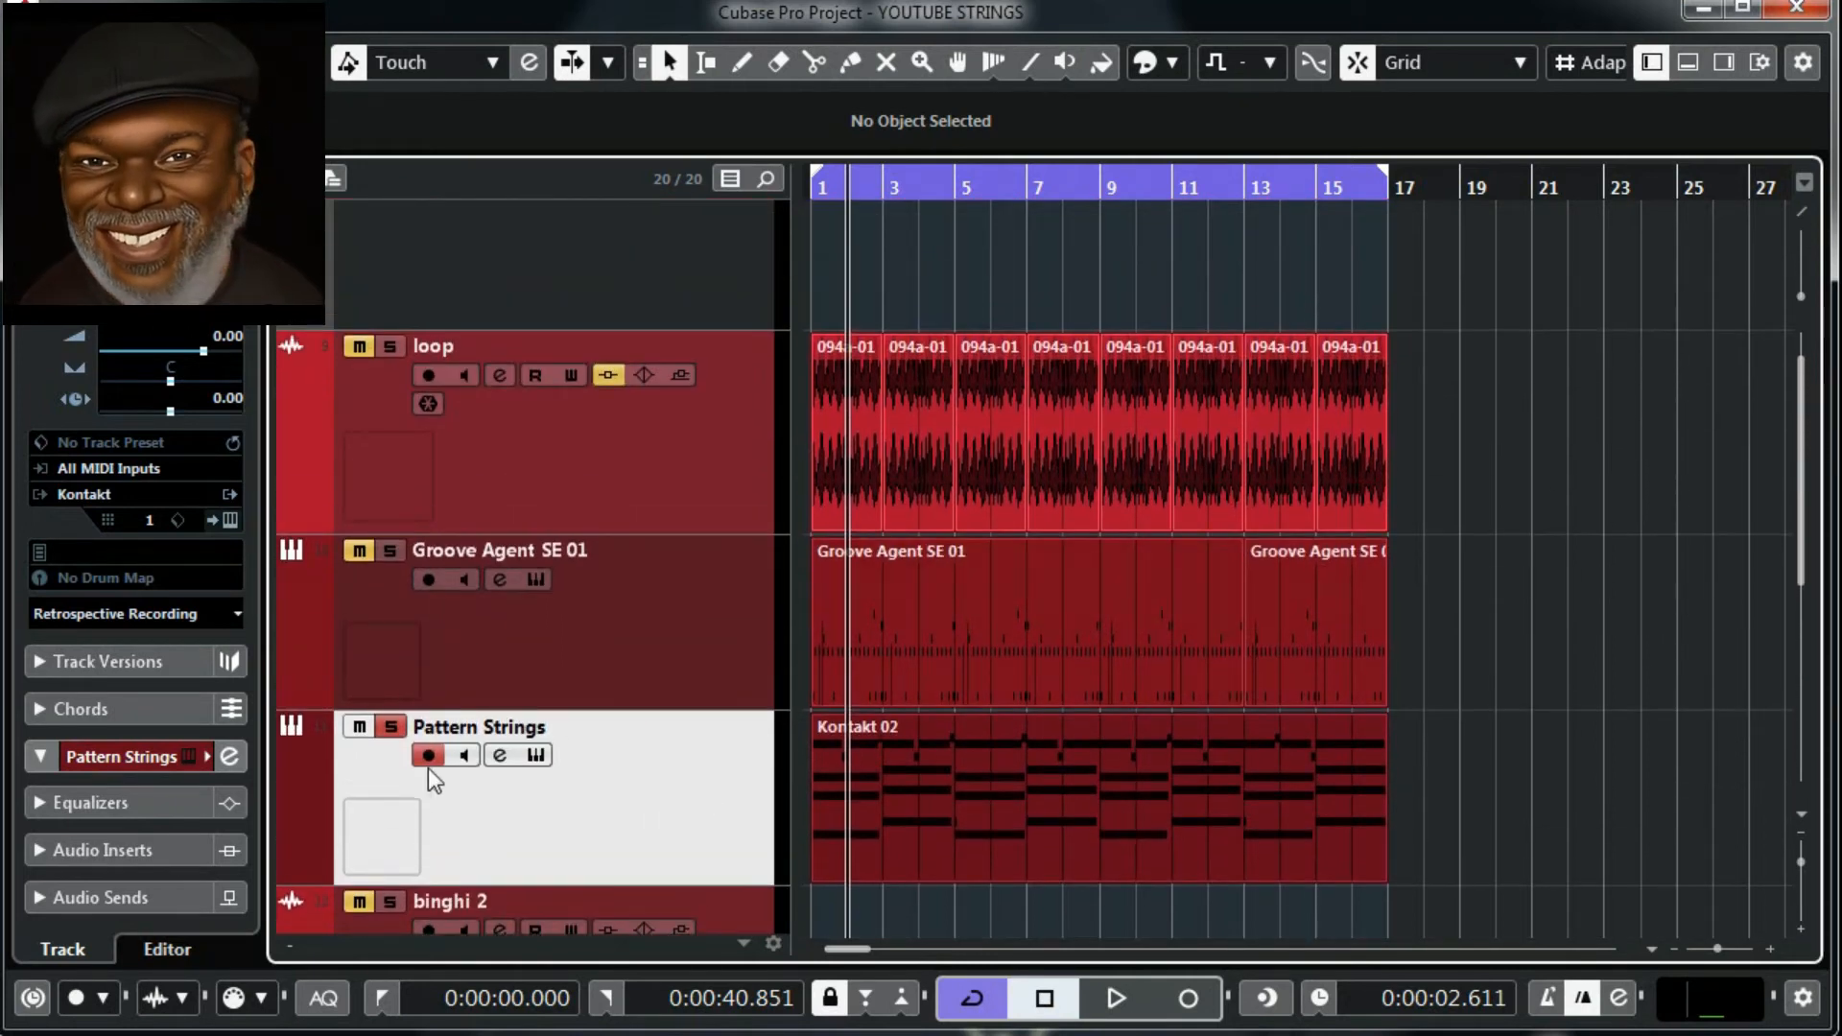
left_click(390, 345)
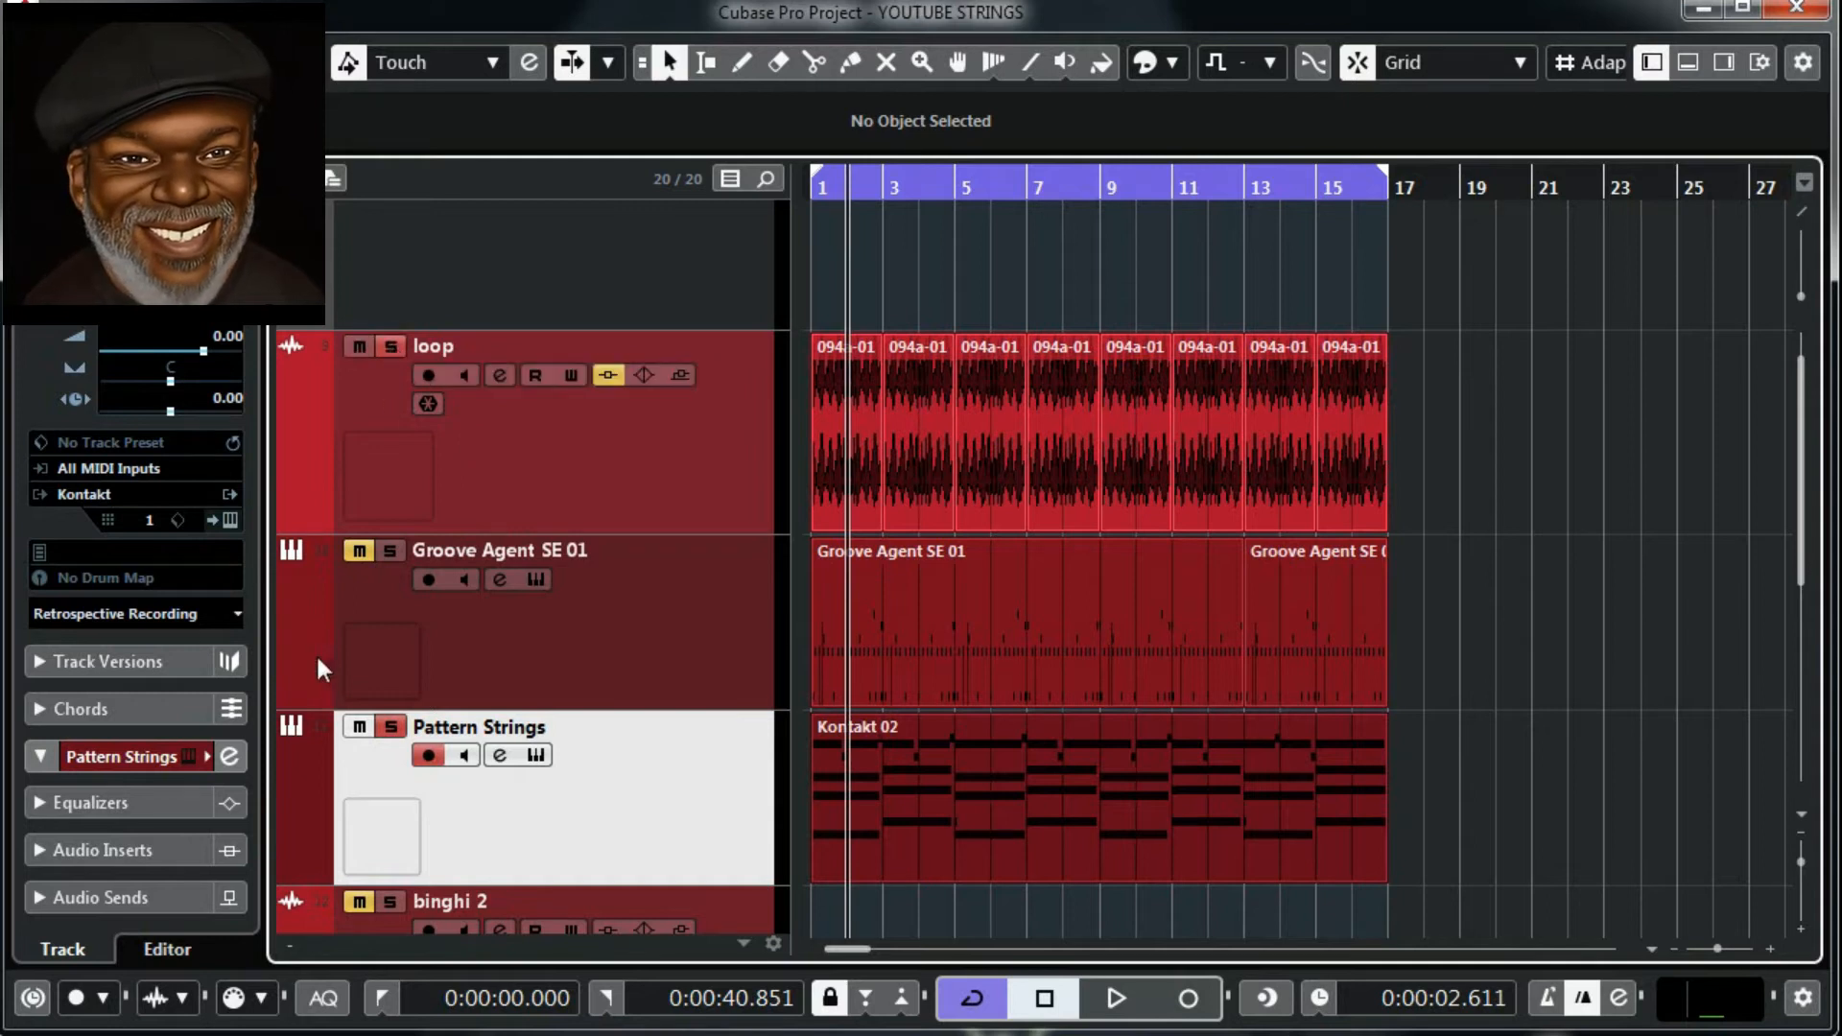
left_click(385, 729)
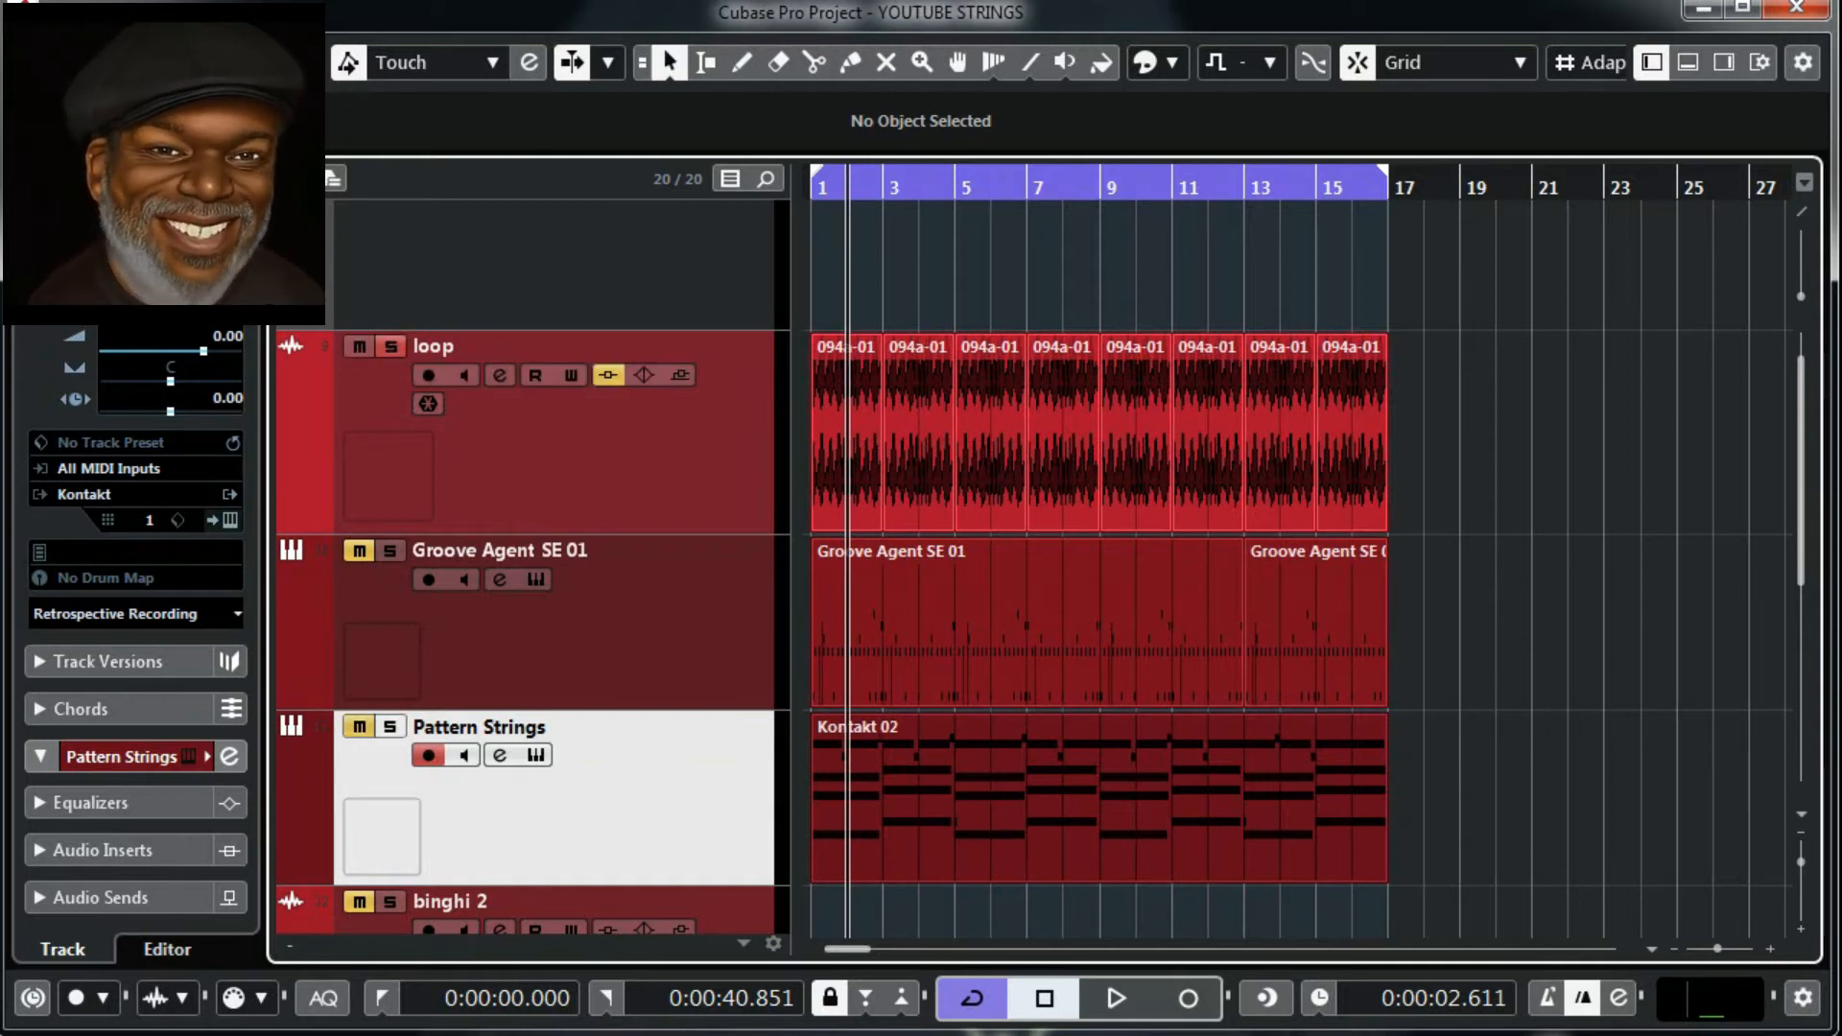
key("KP_Decimal")
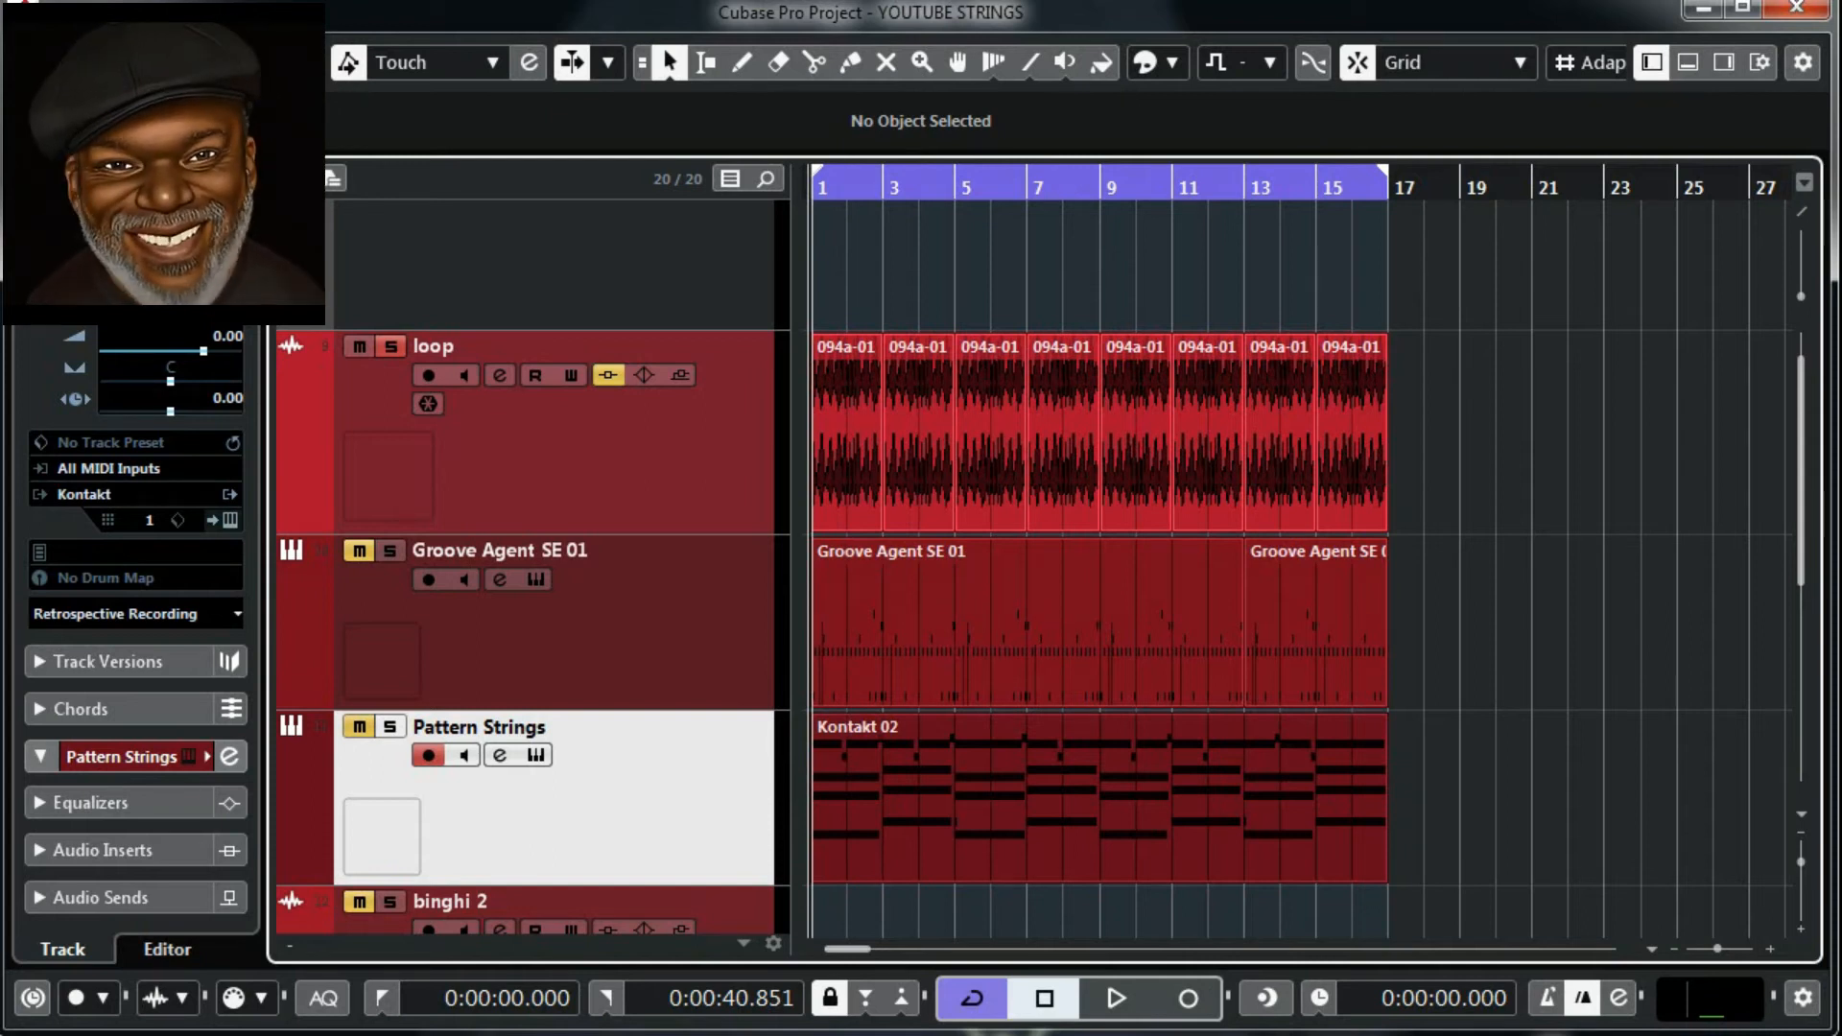
key("space")
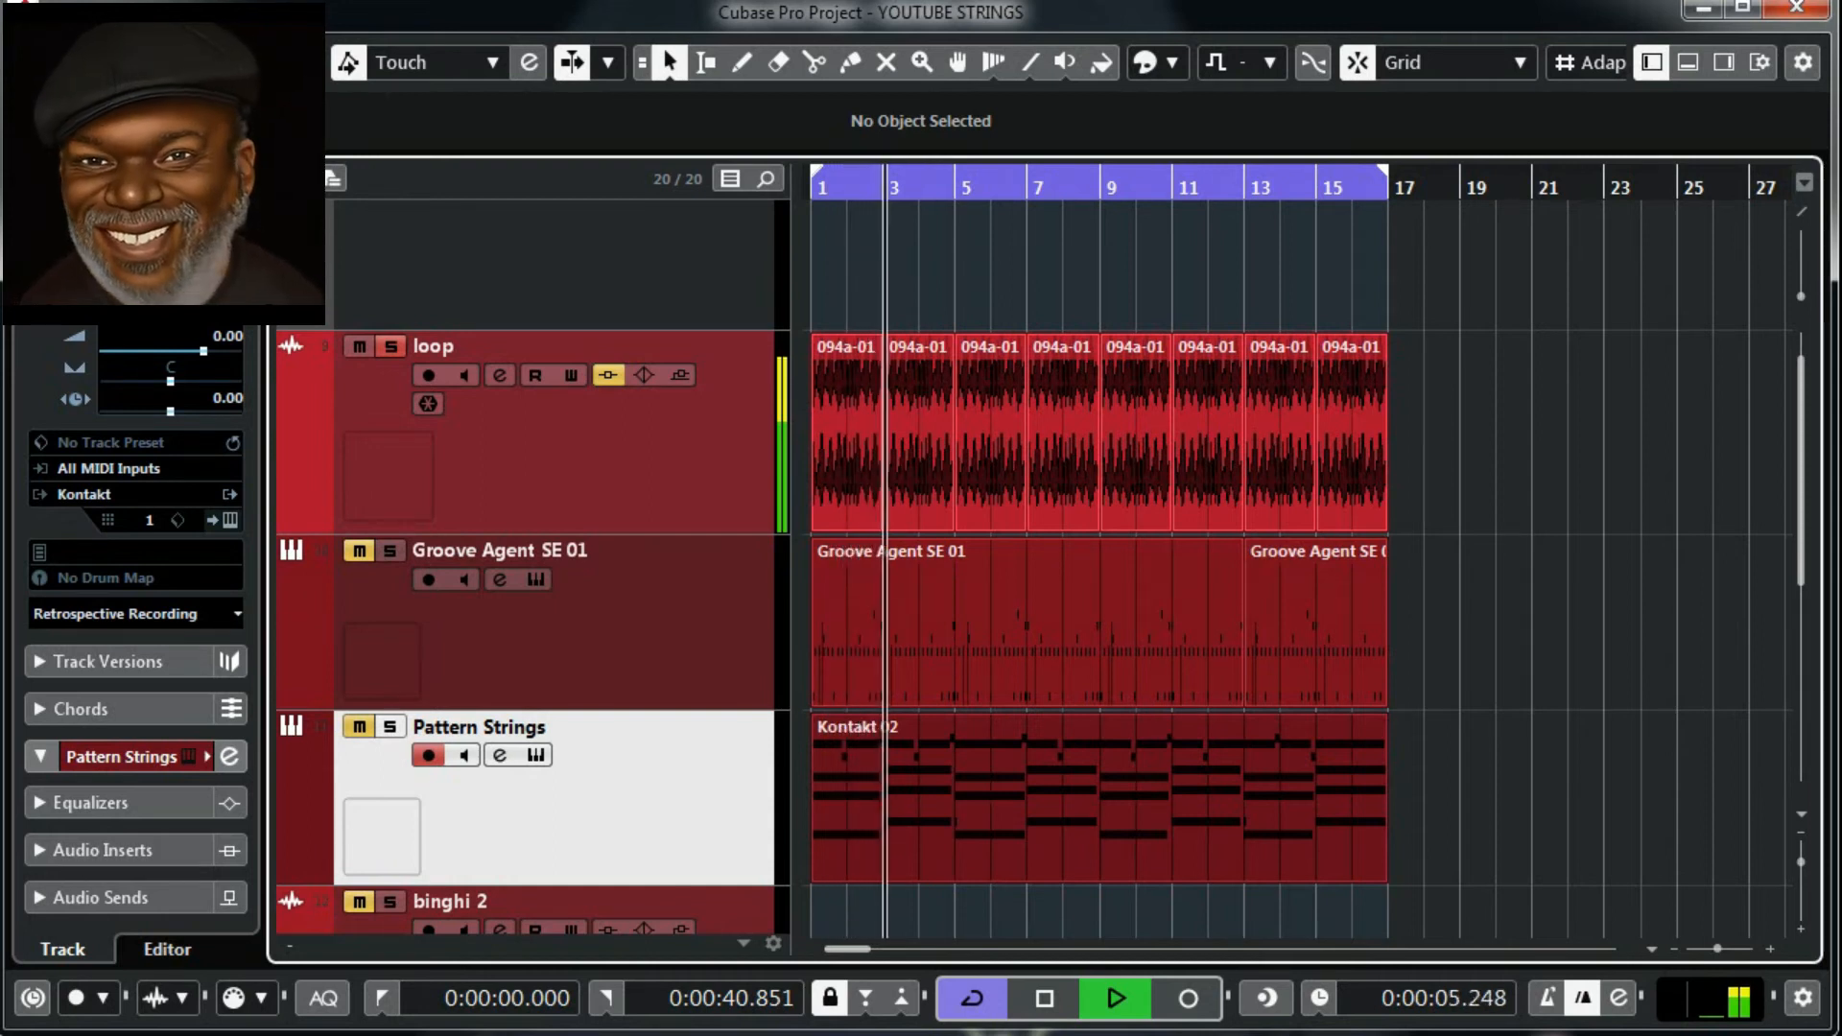
key("space")
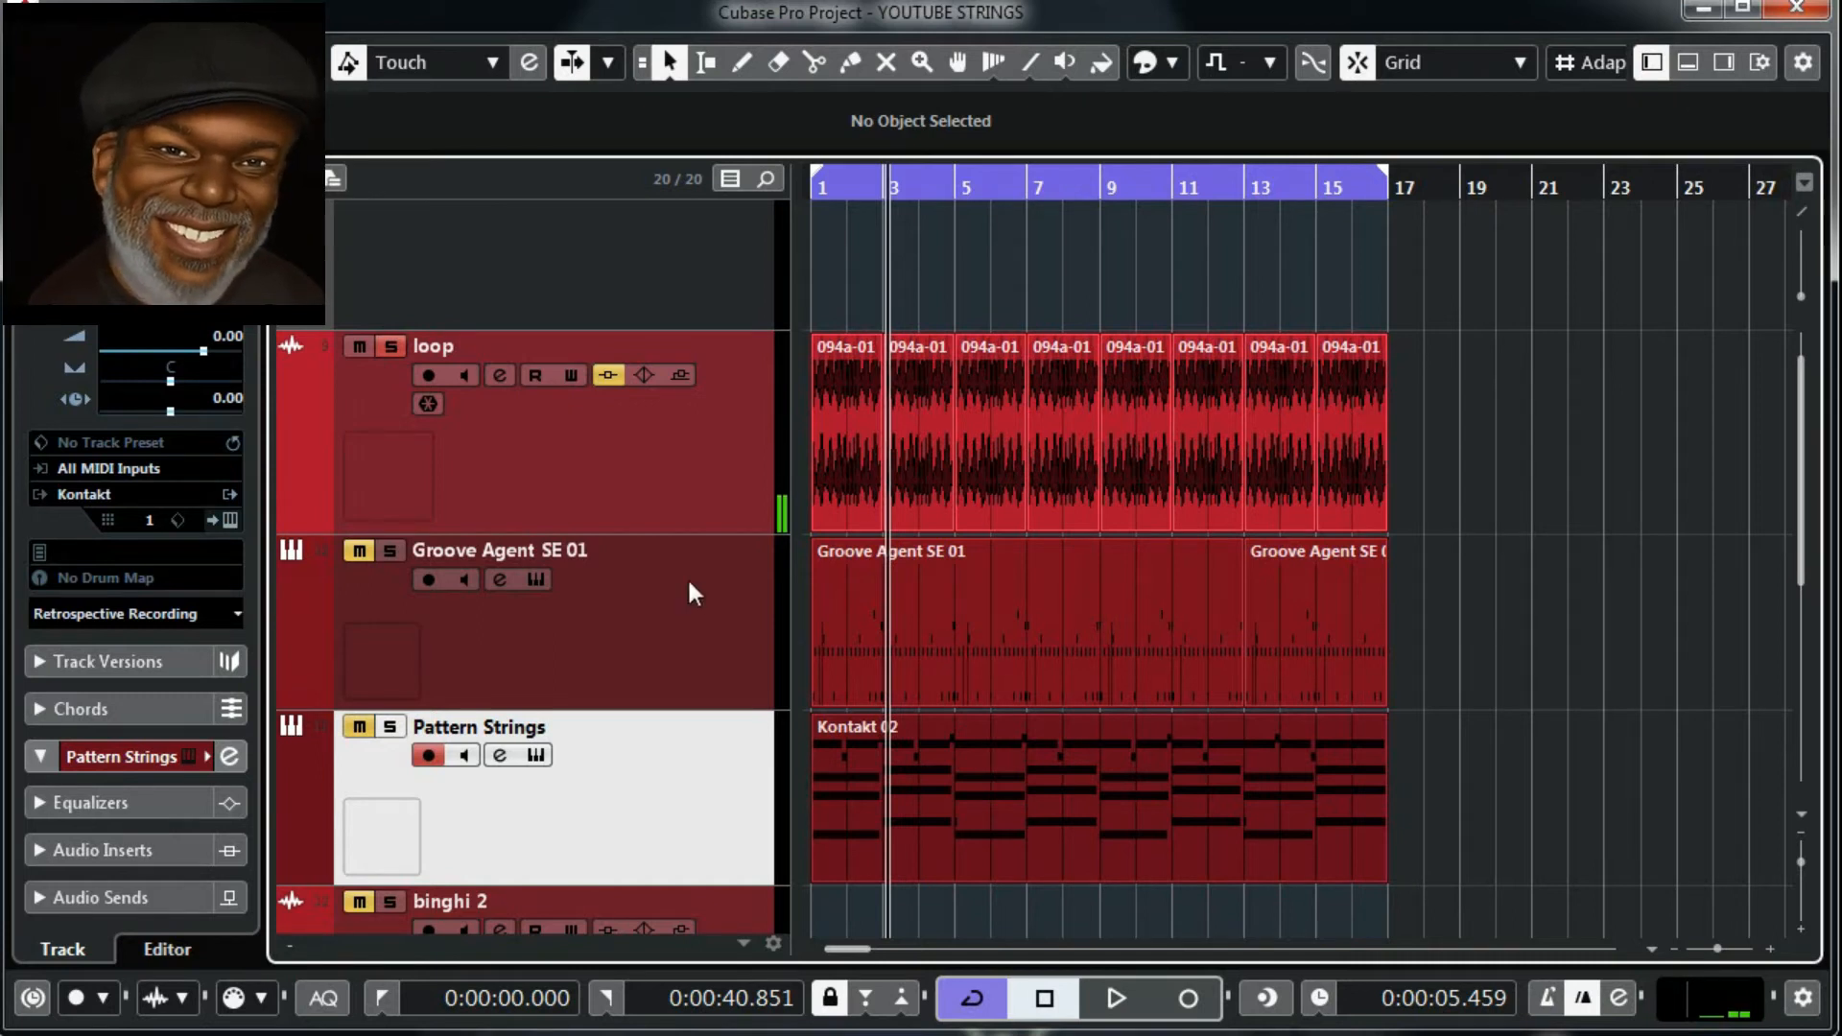
Open the loop track's channel settings and inspect the Dirty Filter insert's settings
left_click(500, 378)
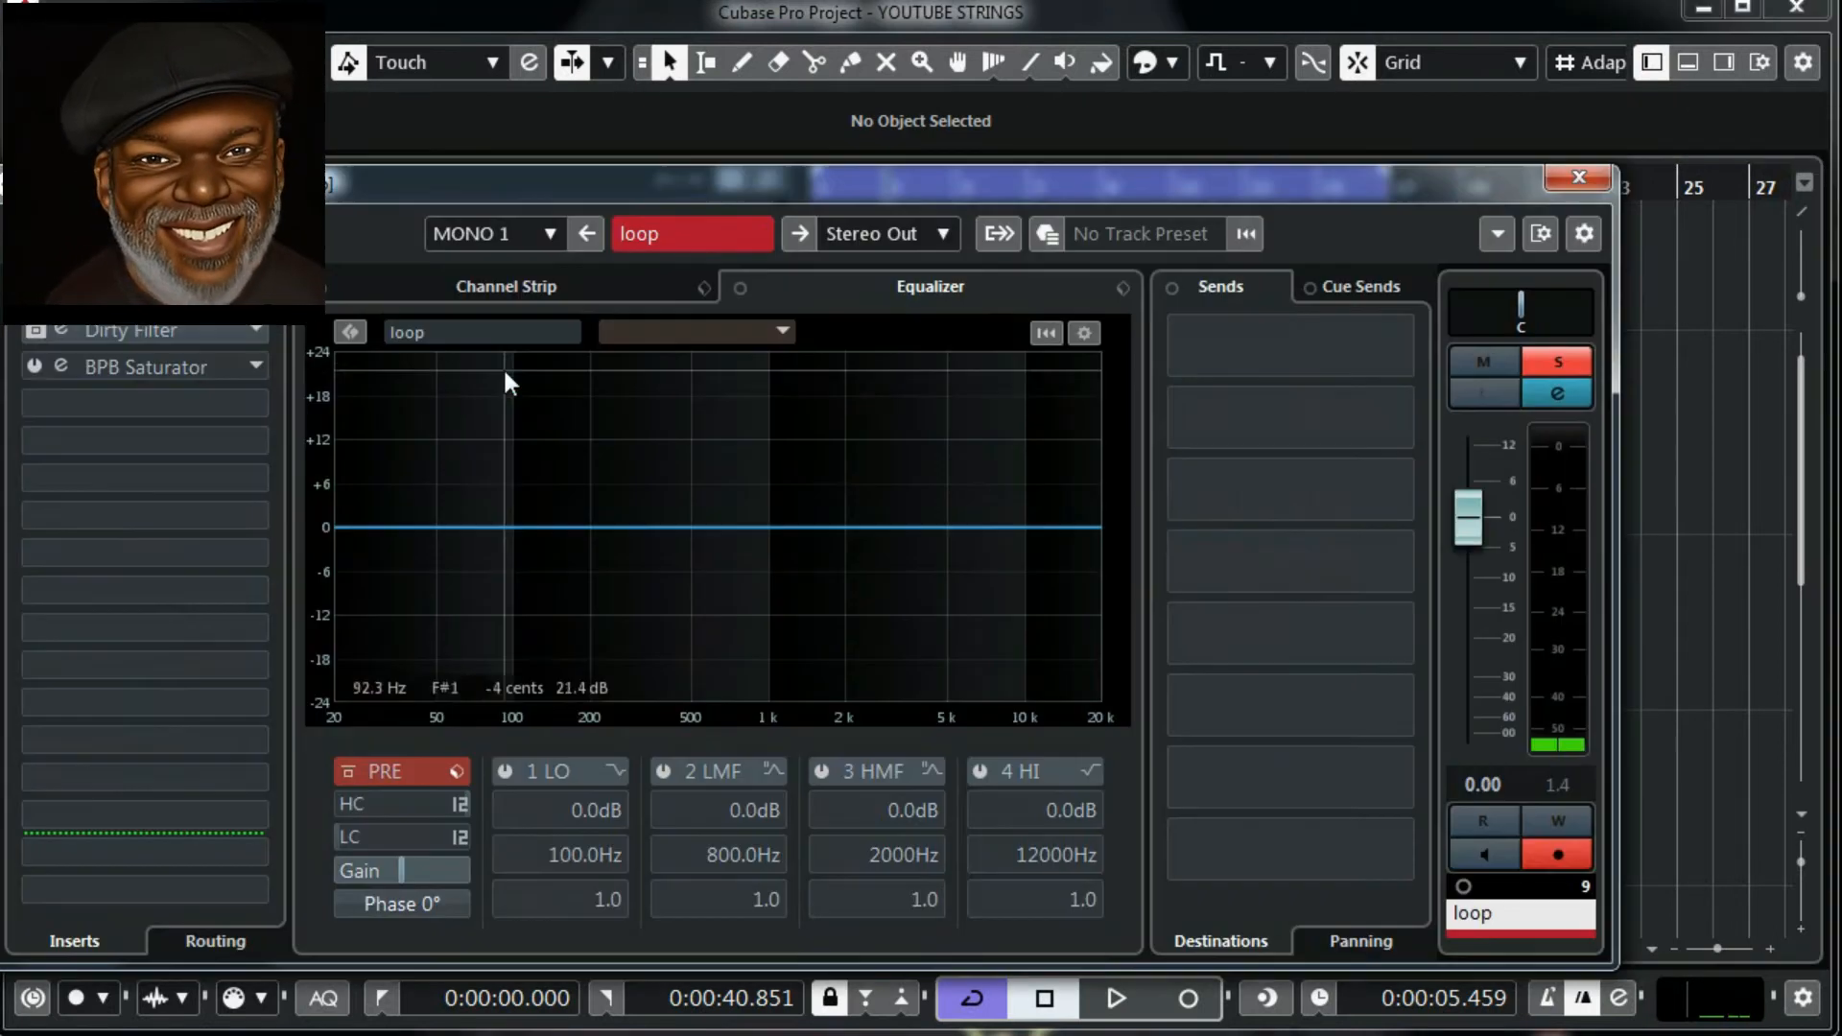
left_click_drag(585, 180, 854, 134)
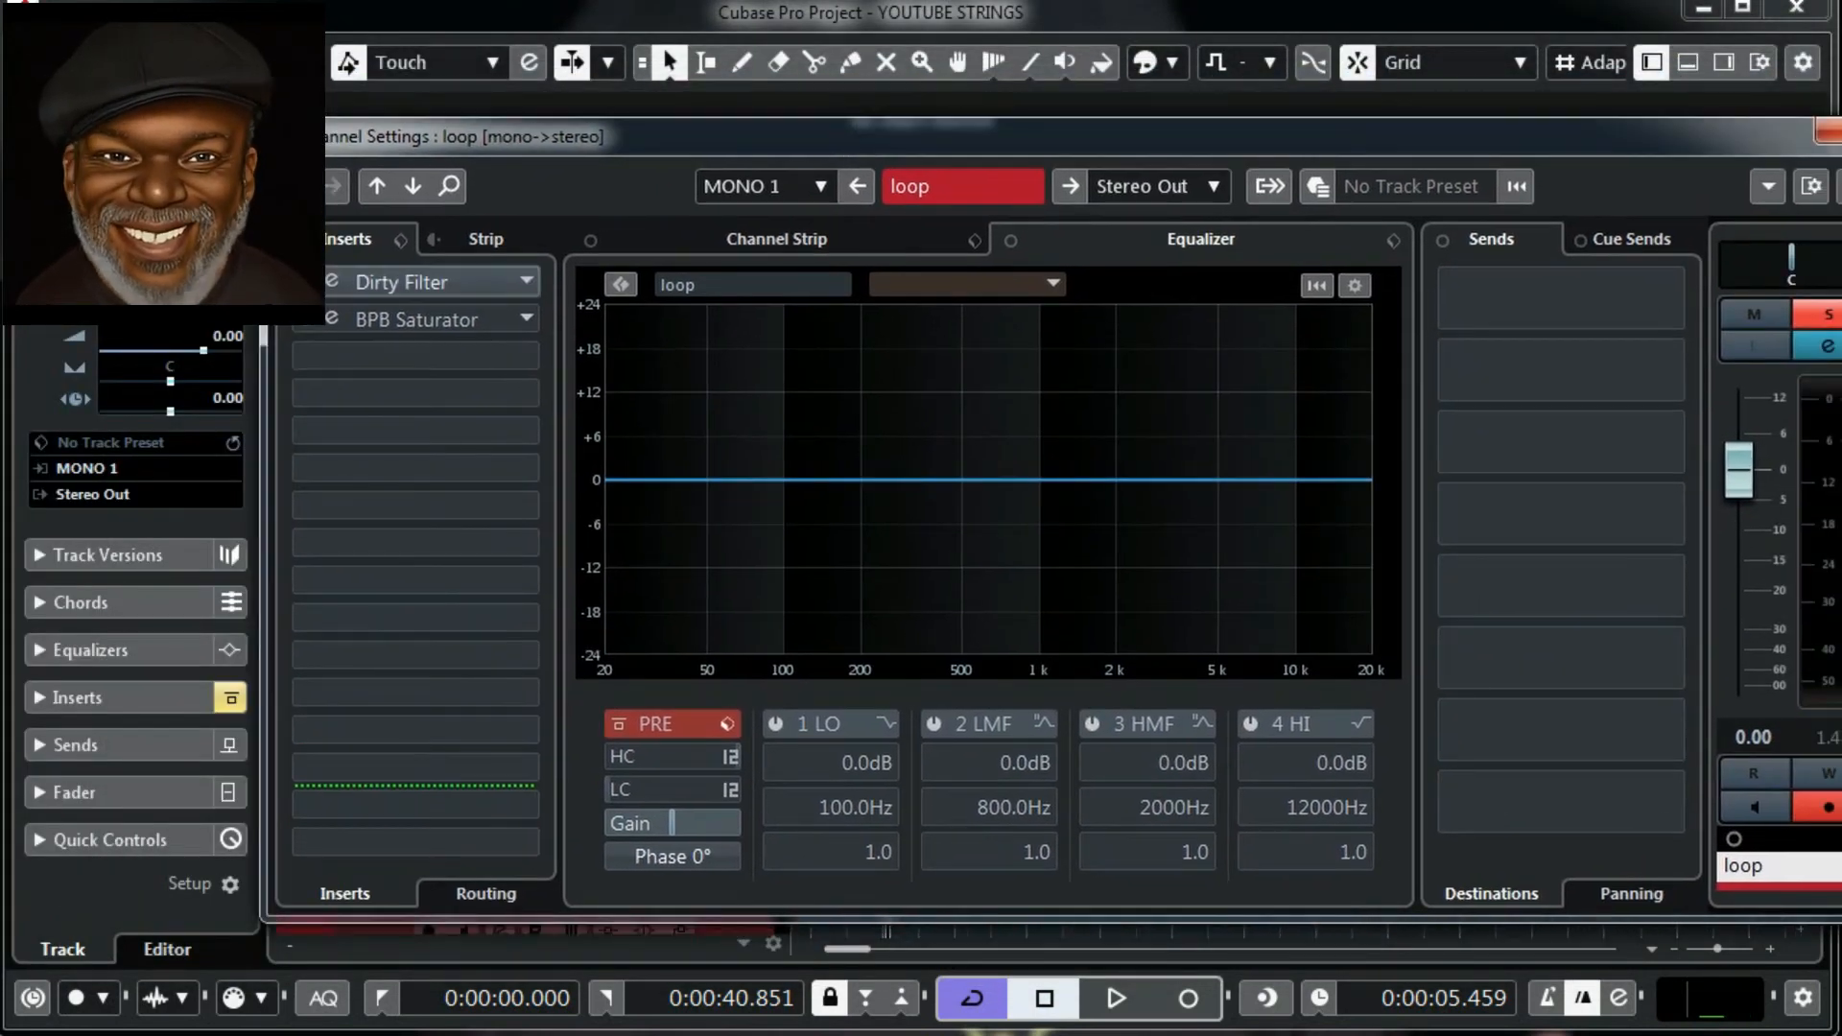
left_click(374, 282)
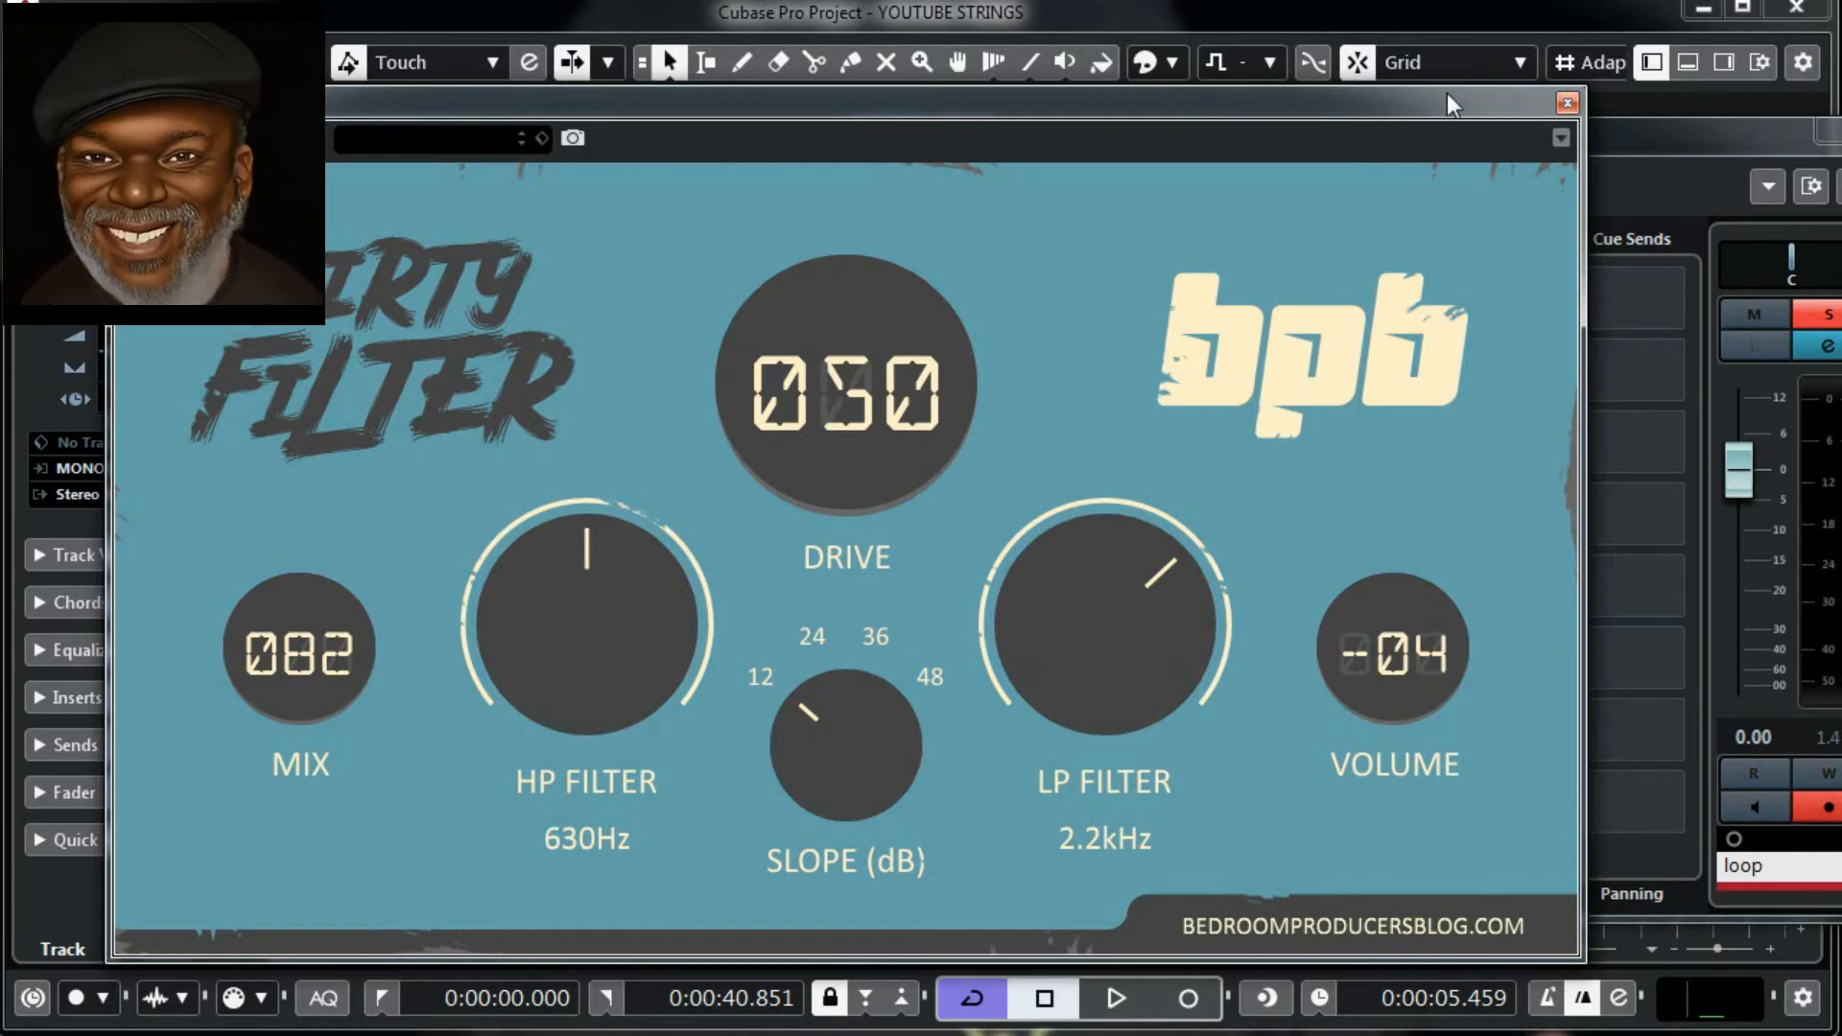
left_click(1566, 104)
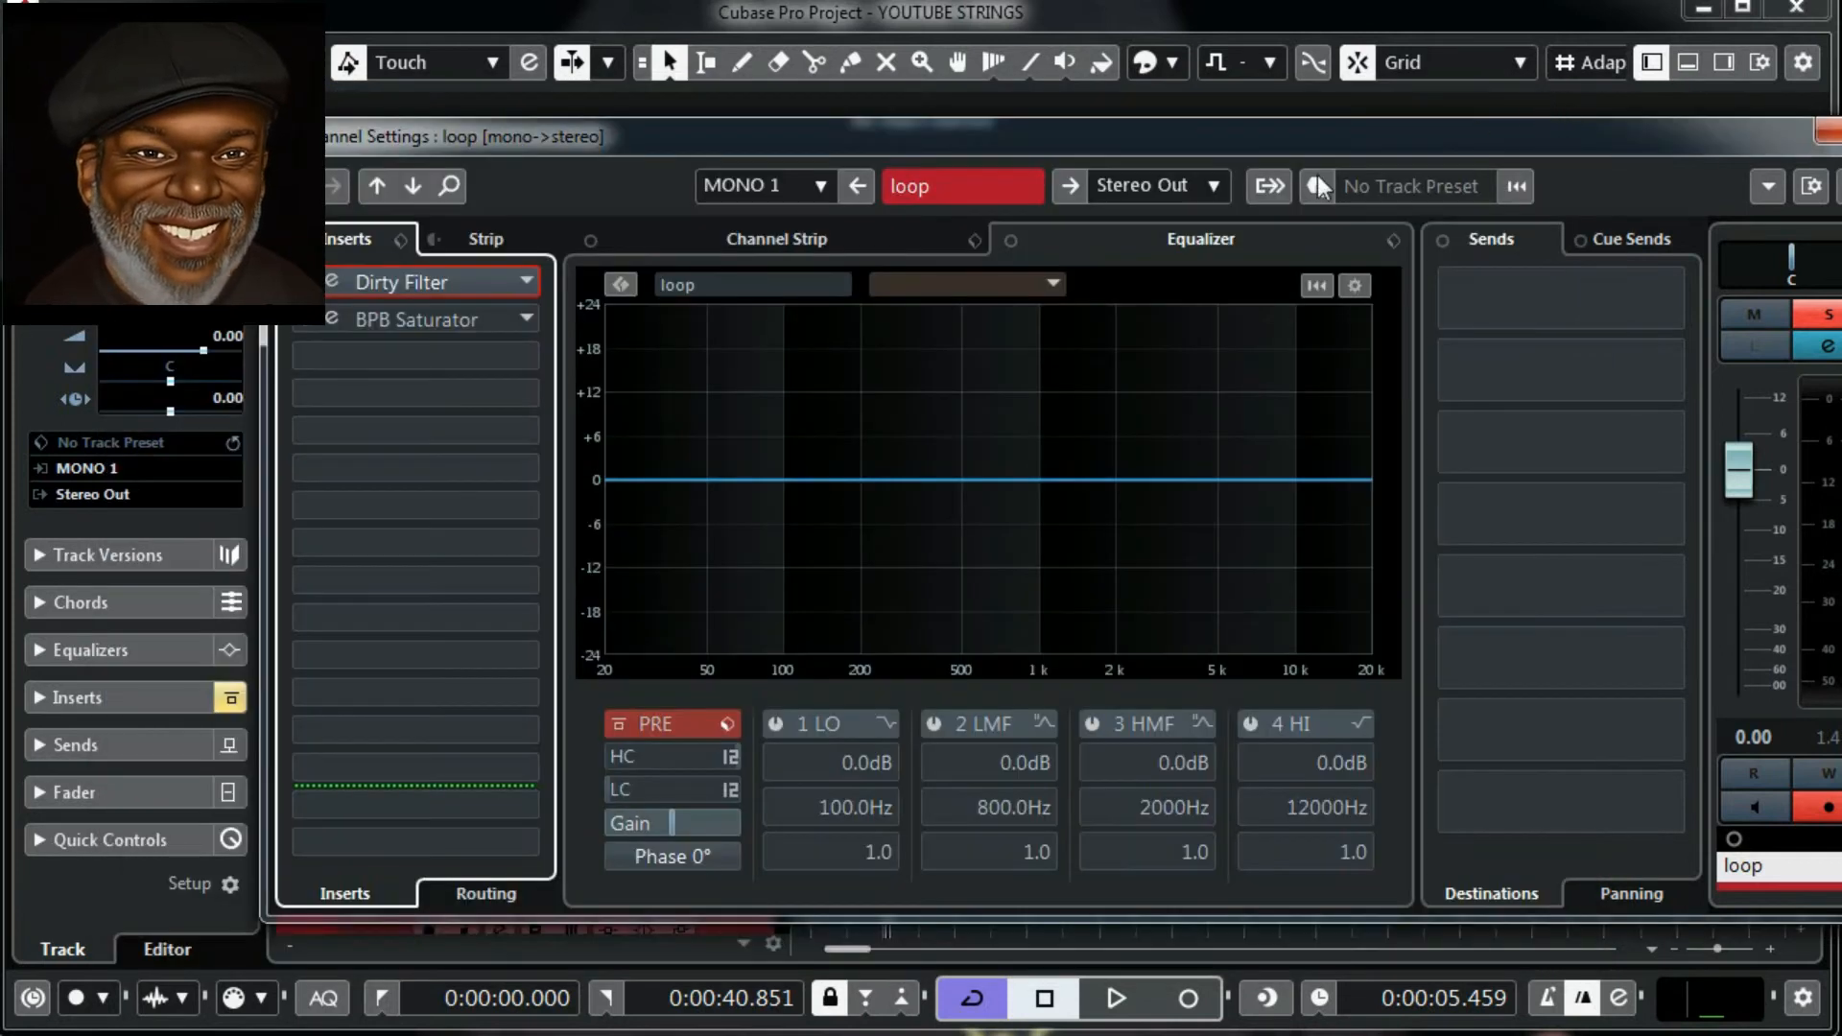
Inspect the loop track's BPB Saturator insert settings and return to the project window
left_click(332, 318)
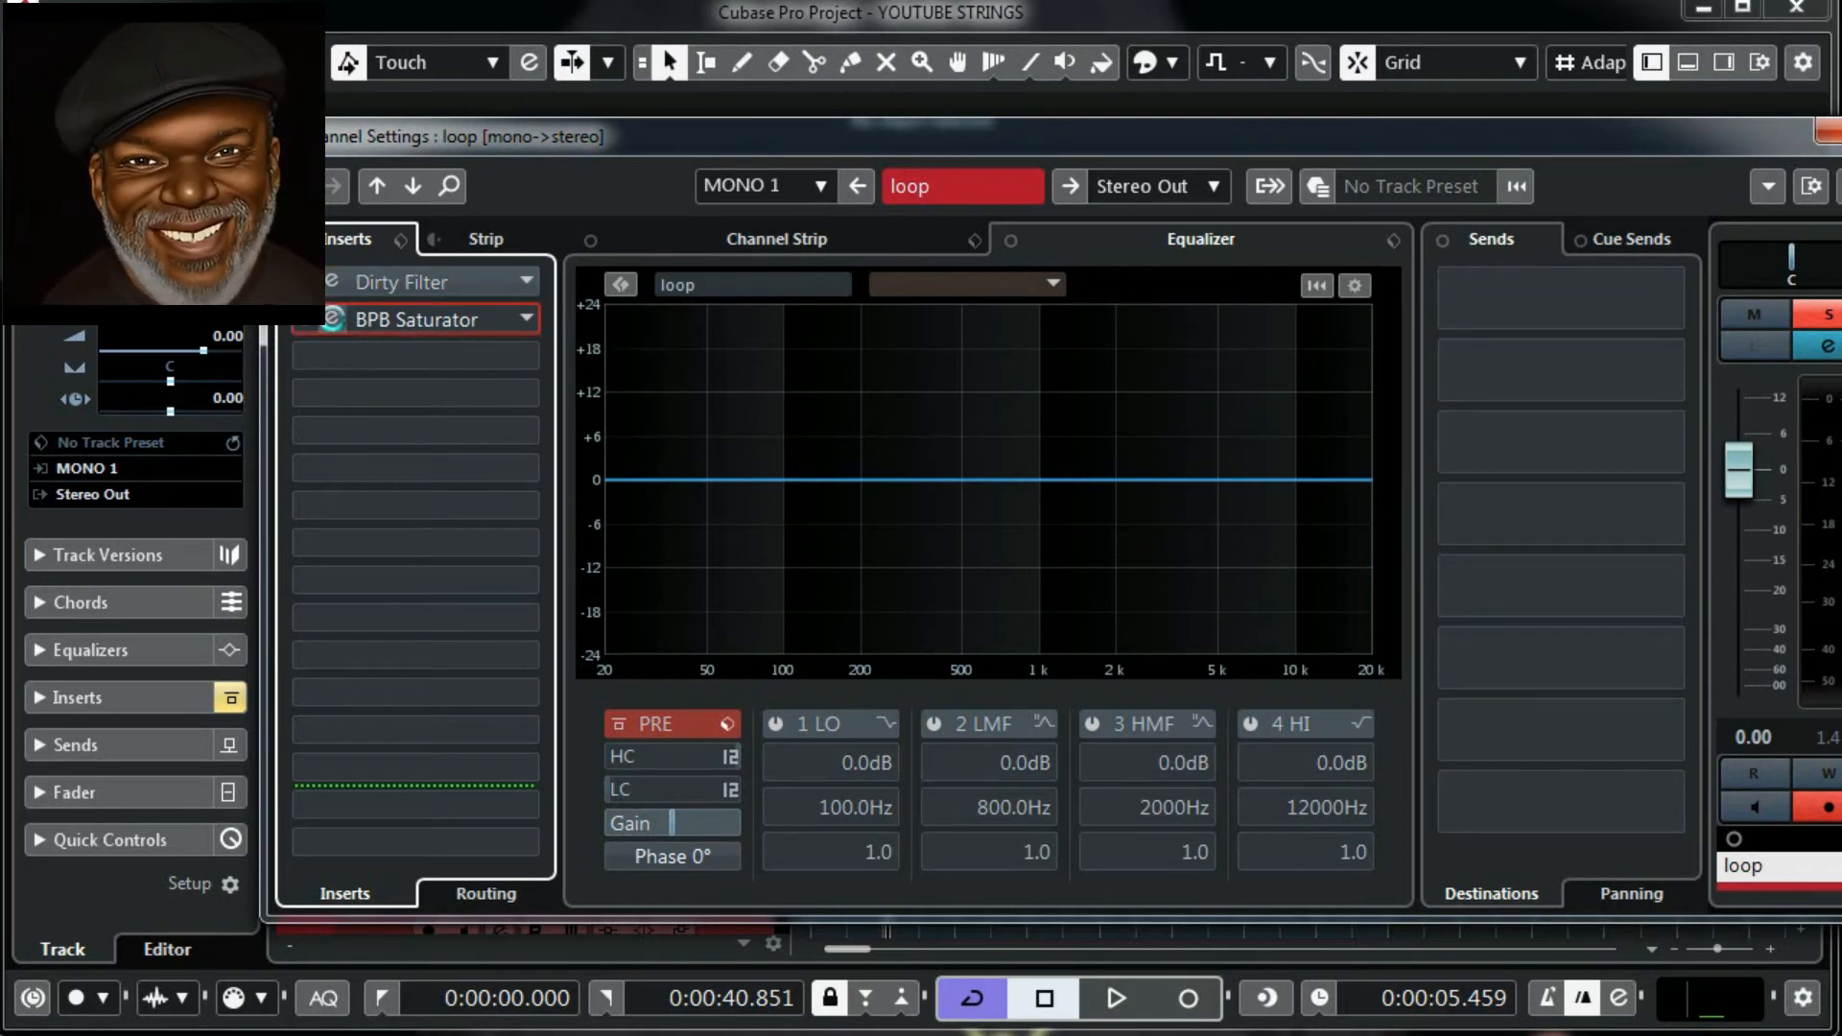
left_click(332, 318)
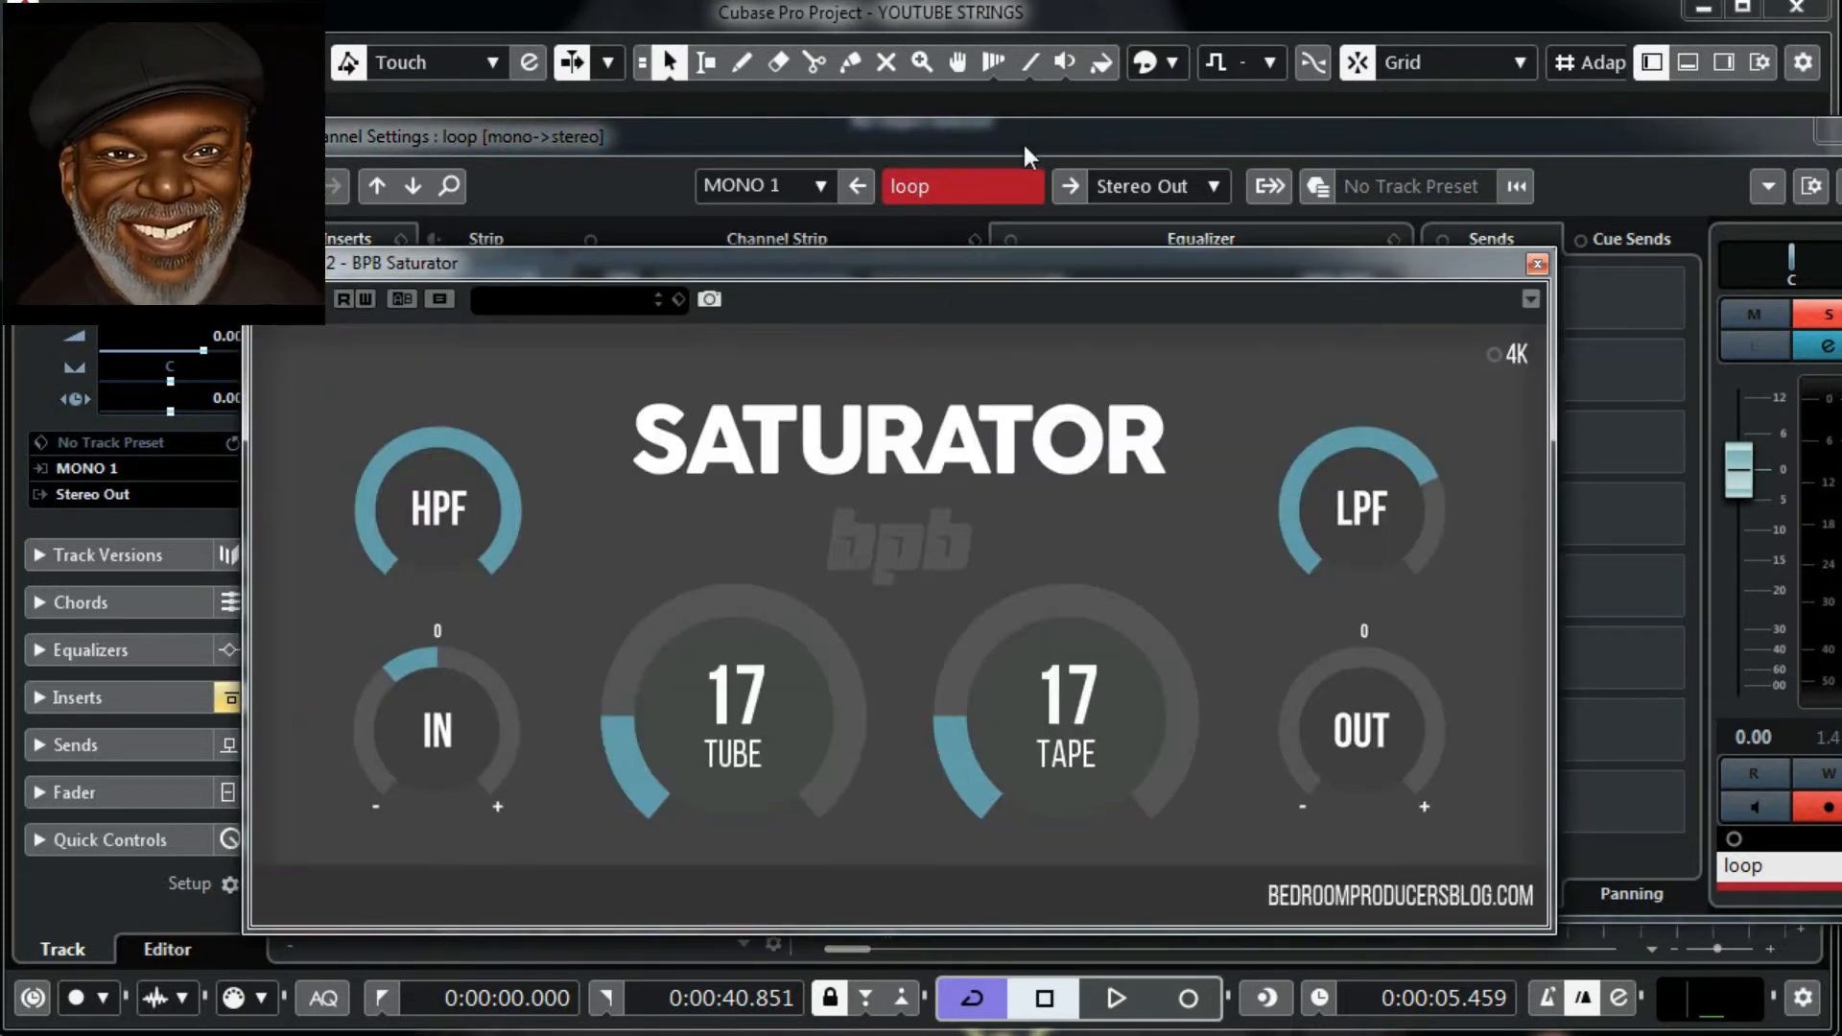
left_click_drag(969, 259, 1107, 180)
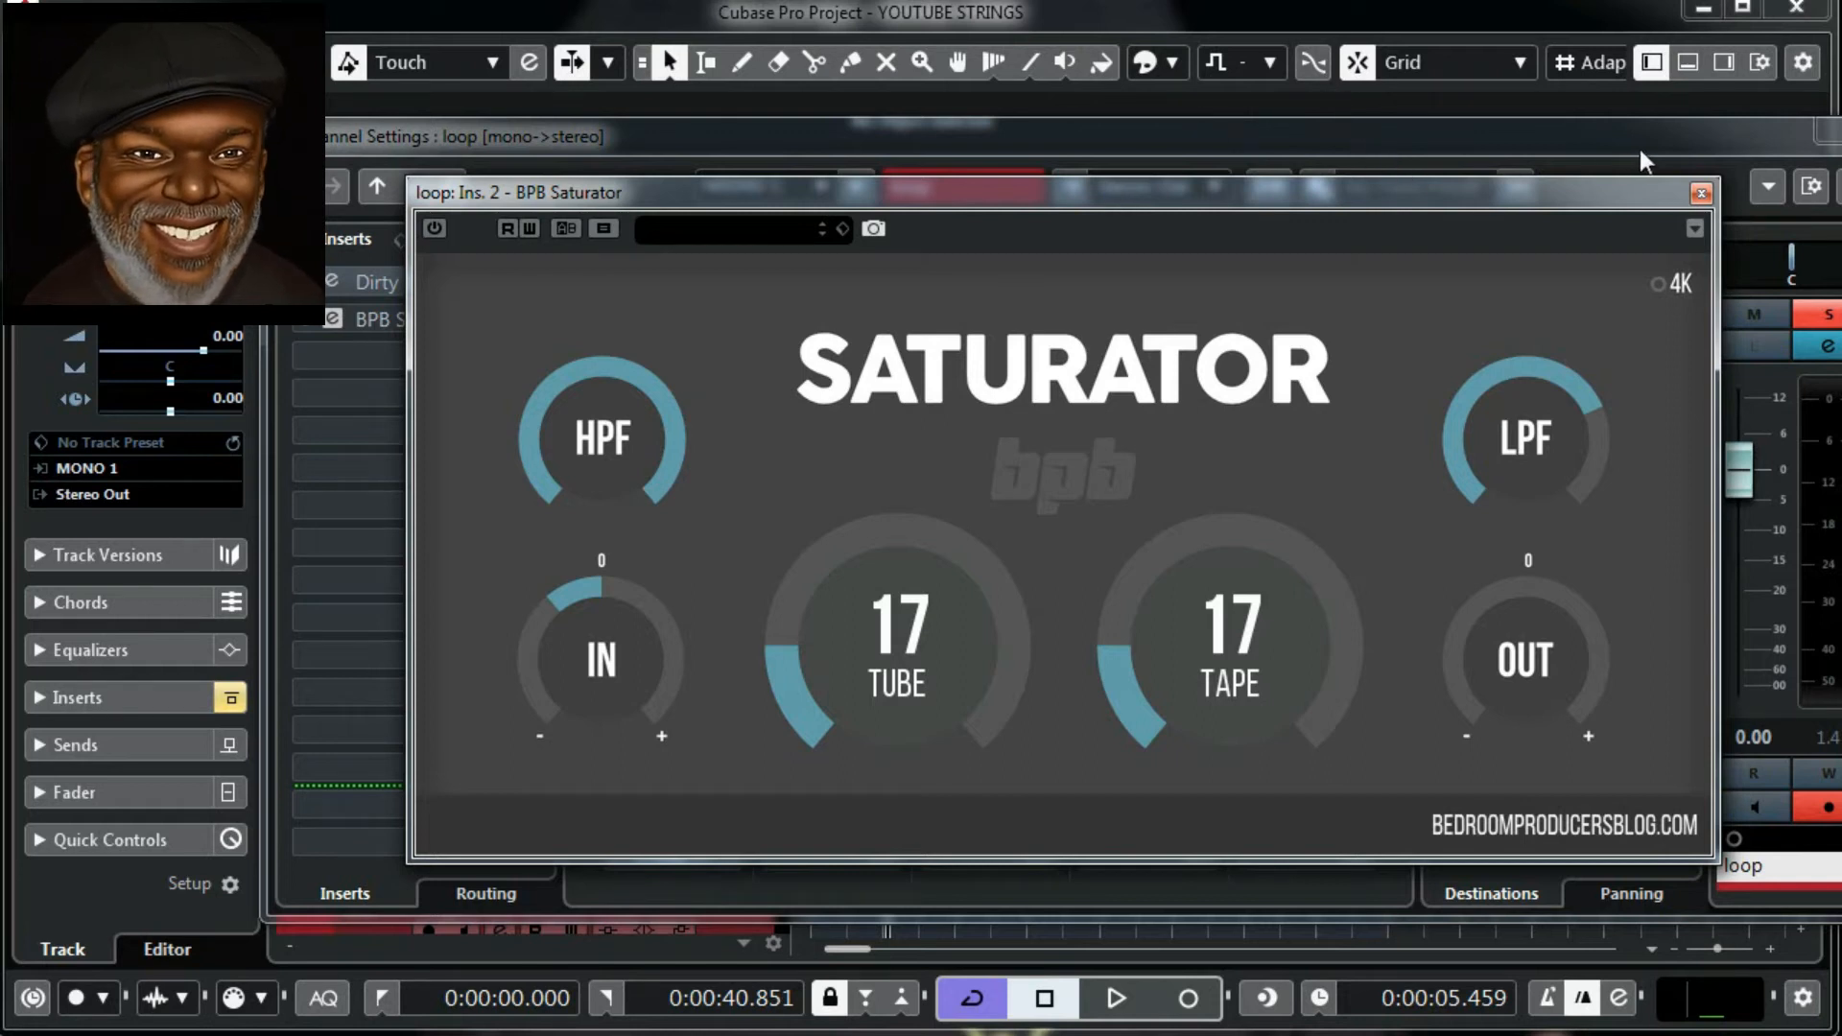
left_click(1702, 192)
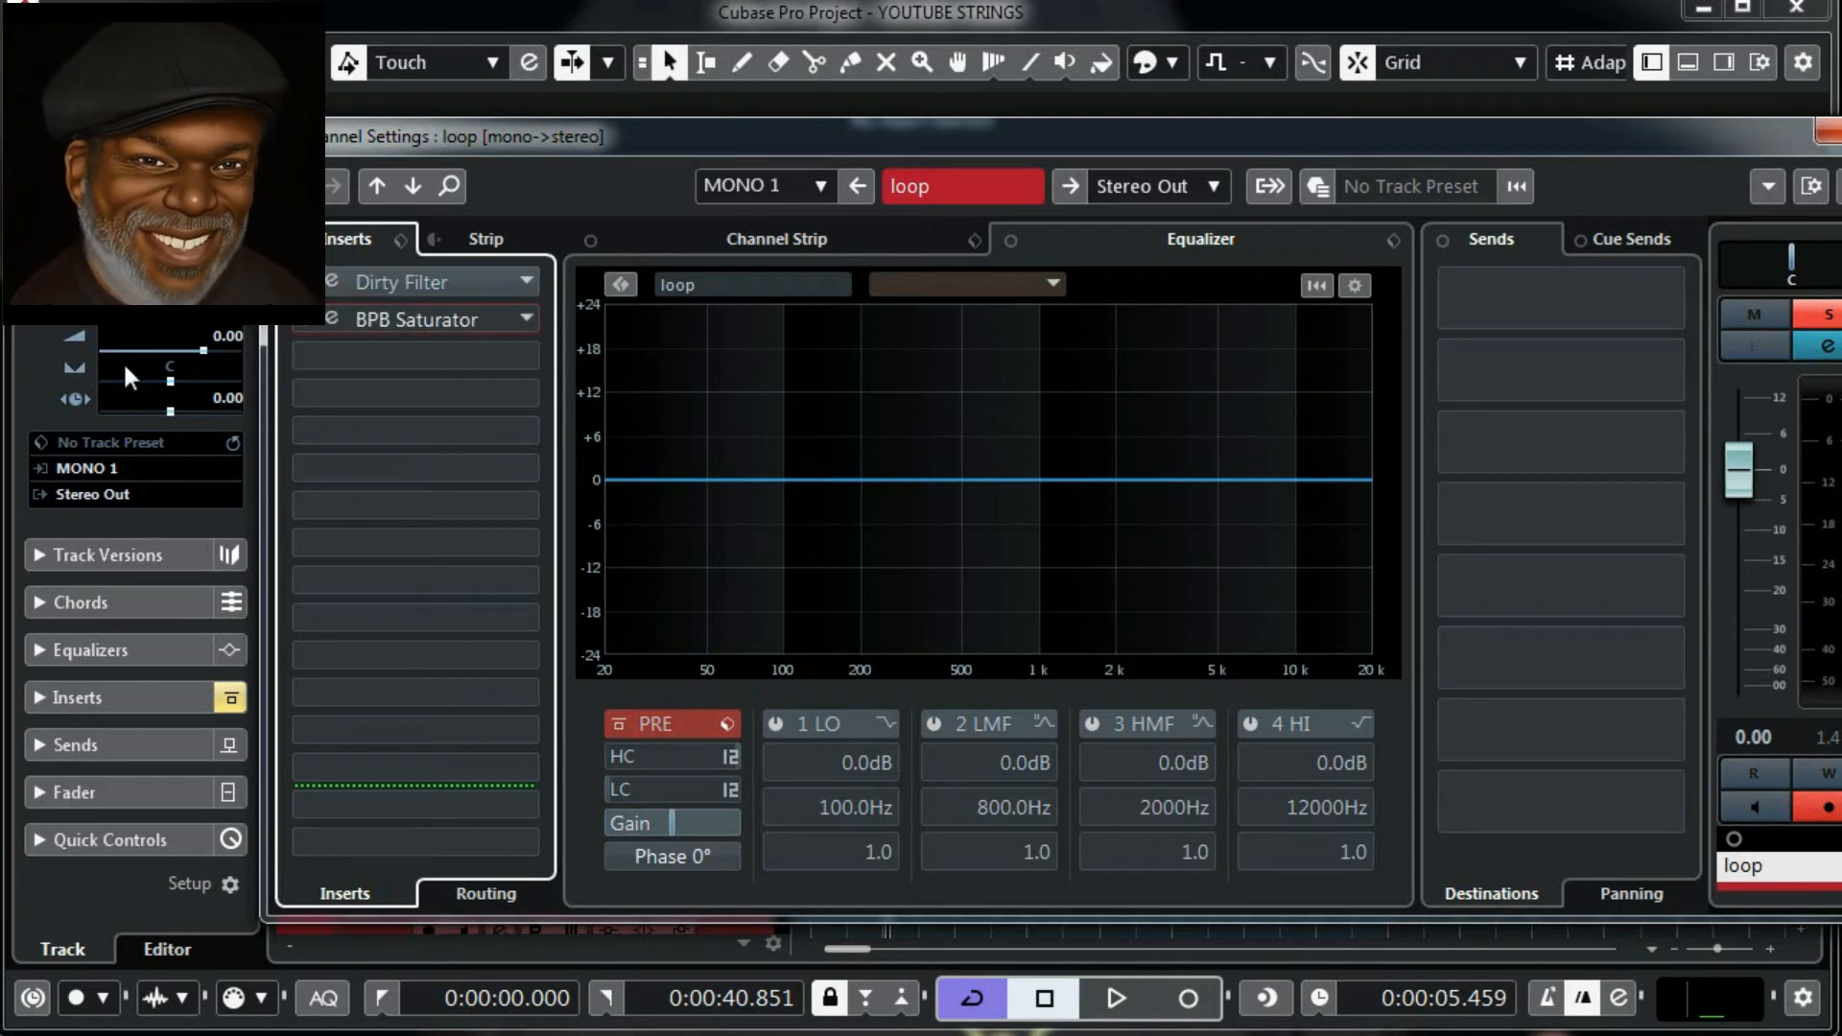
left_click(837, 931)
Play the soloed loop from the project start and take its inserts out of bypass during playback
key("Home")
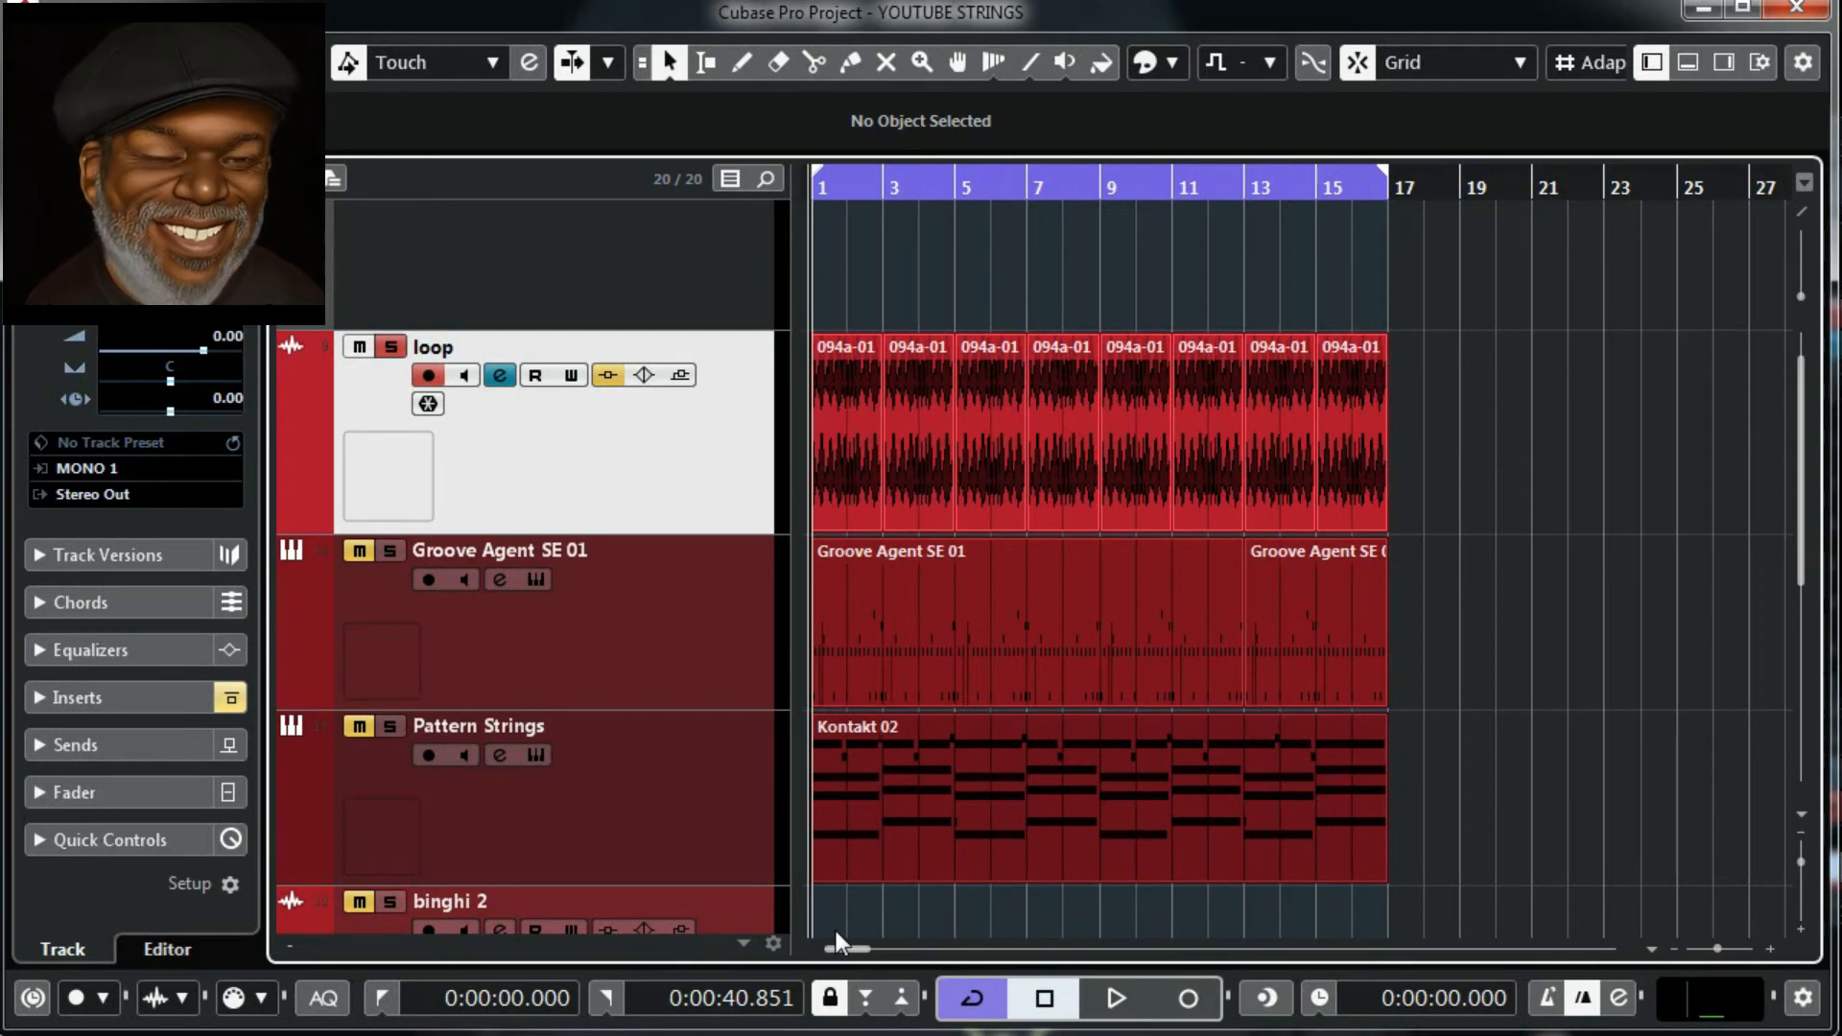
key("space")
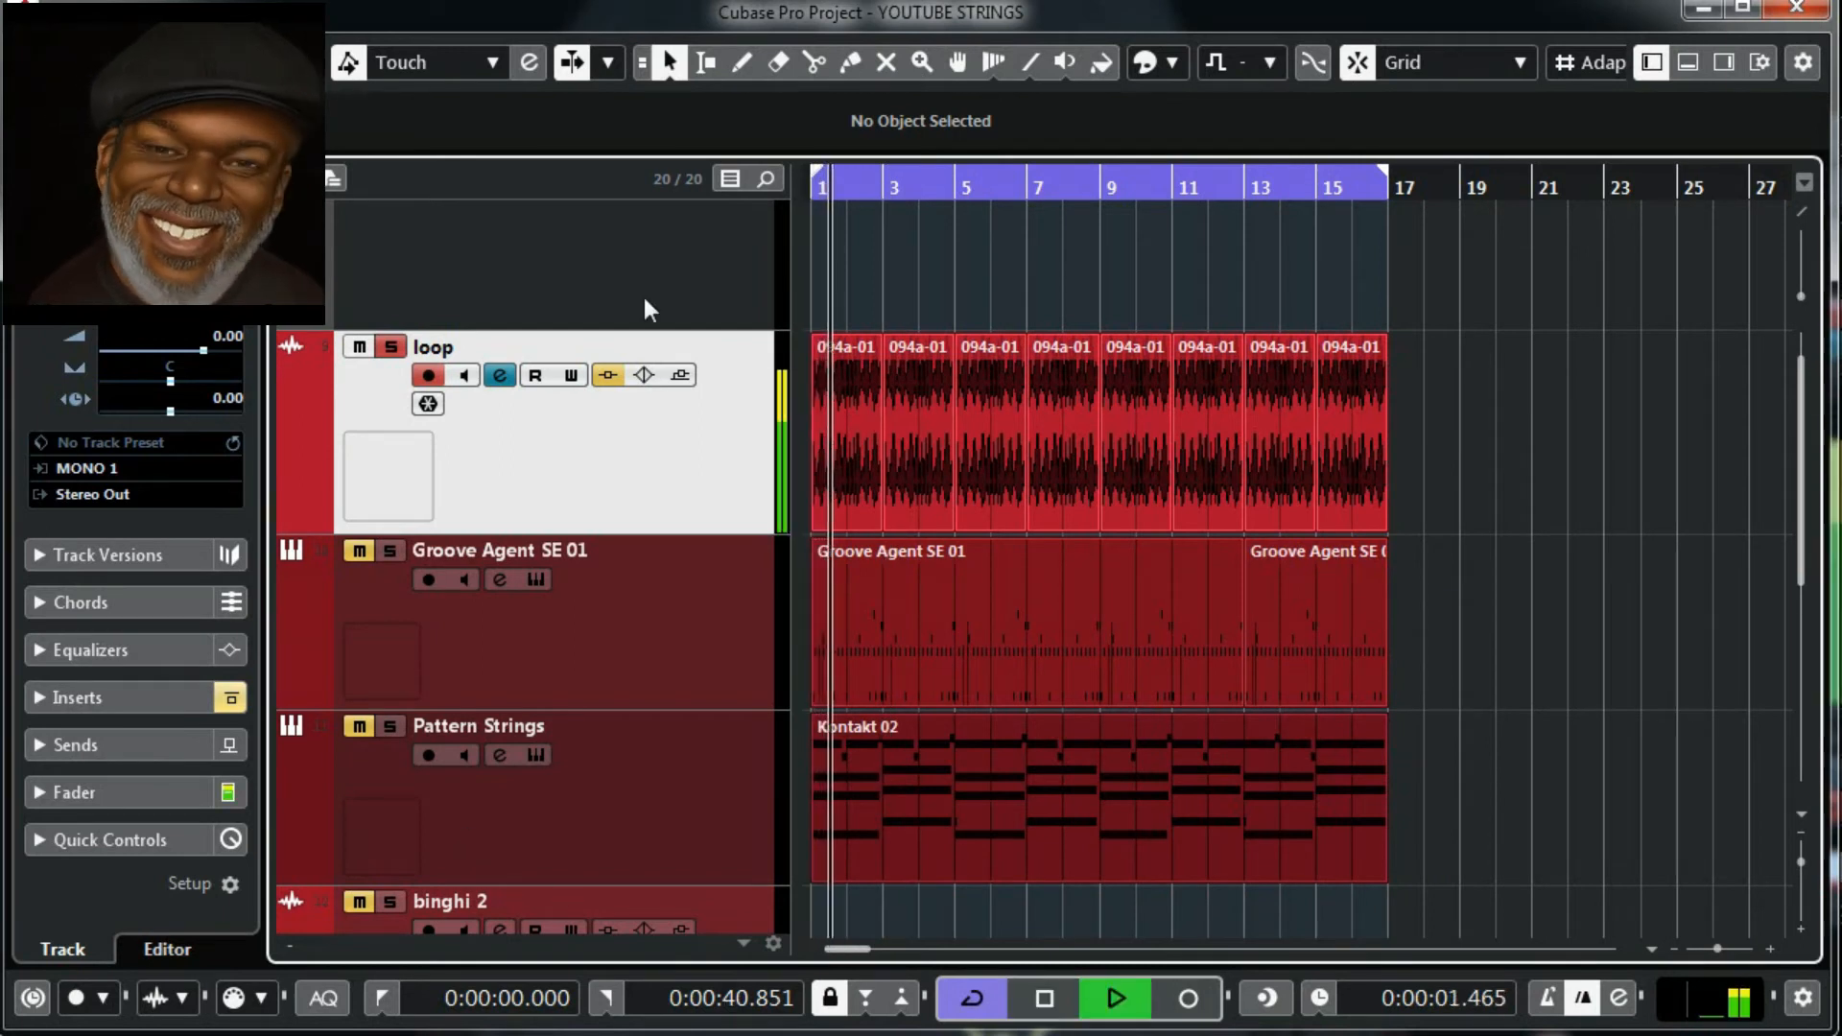
left_click(609, 374)
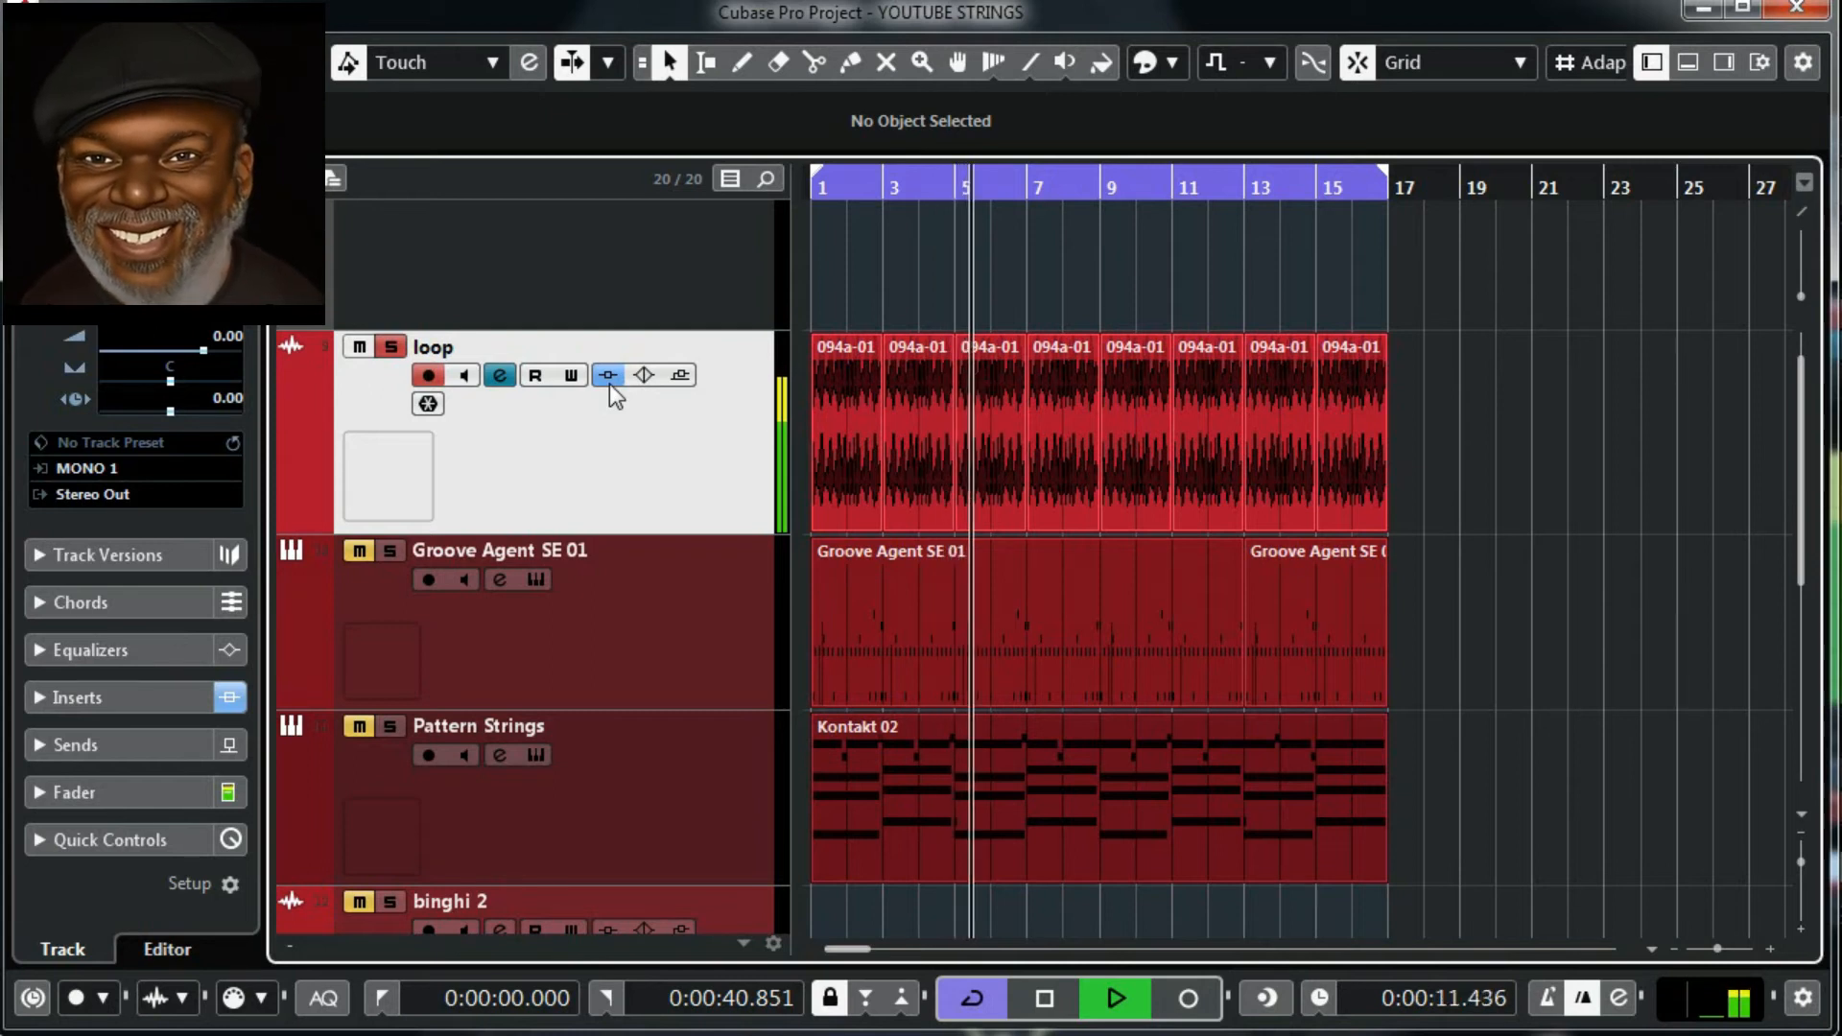
Stop the loop playback, solo the Groove Agent SE 01 track alongside the loop and play both briefly from the project start
key("space")
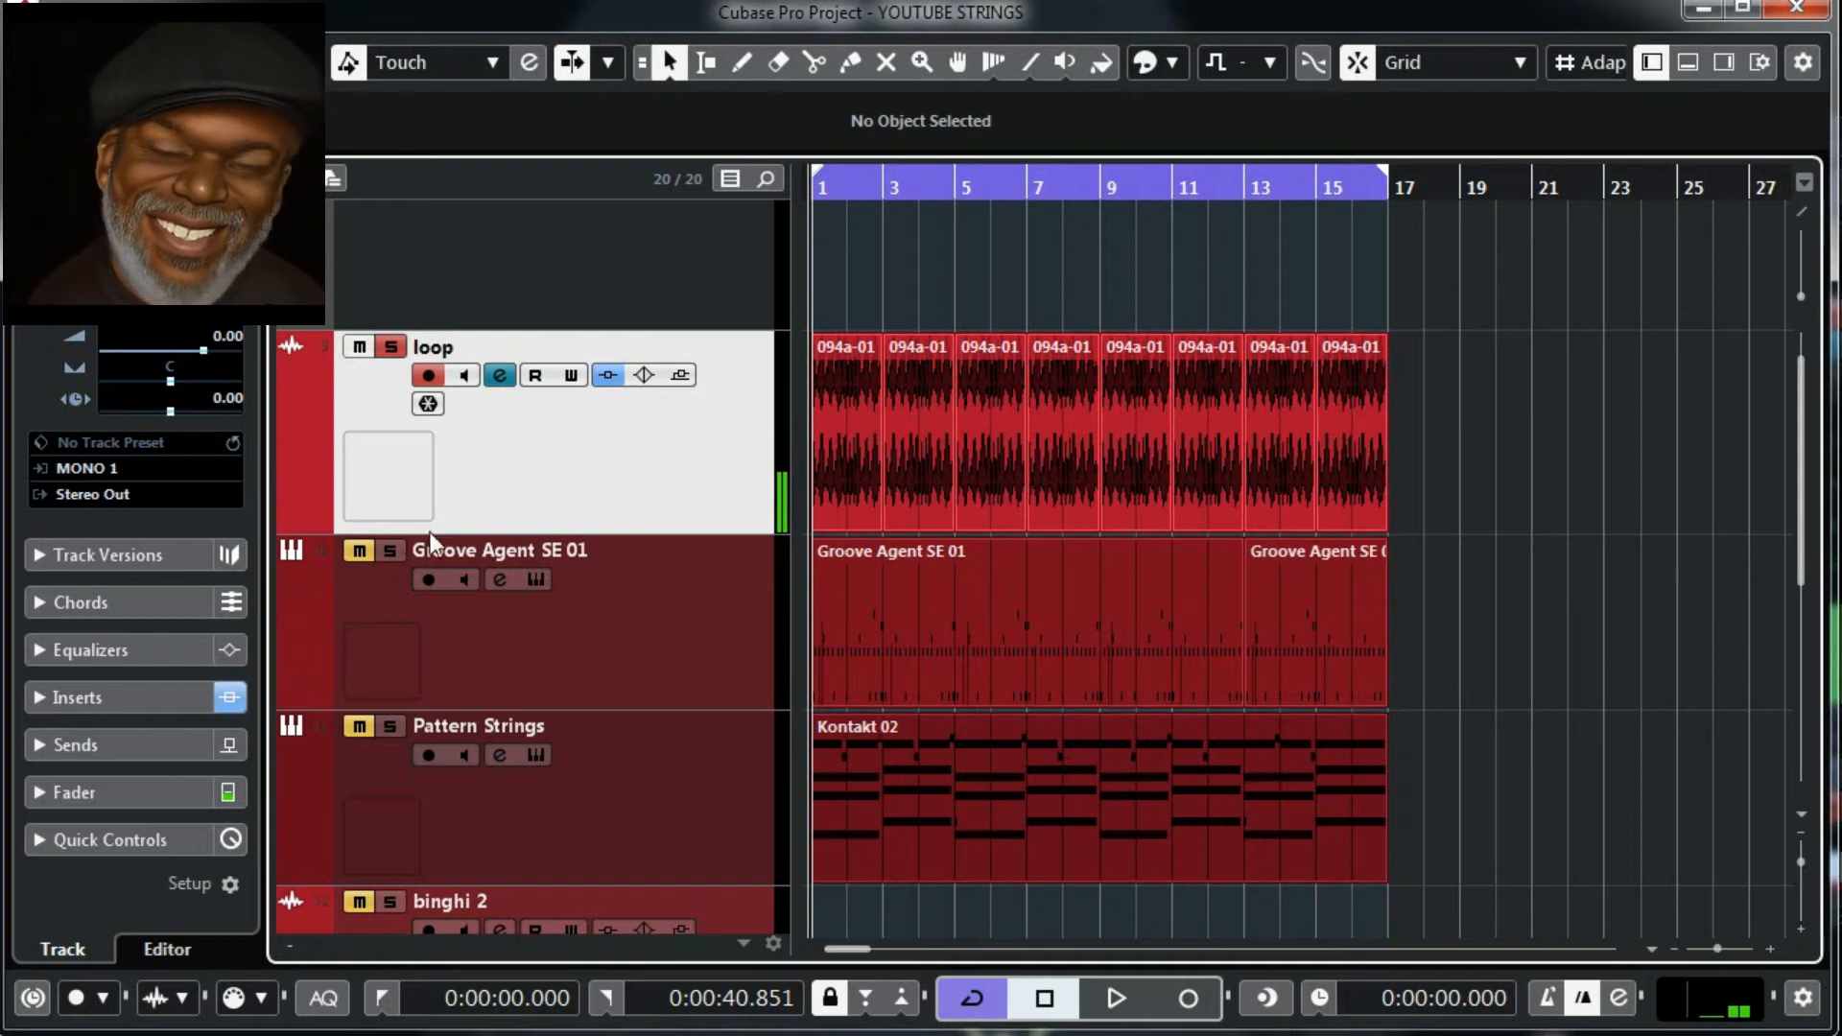
left_click(637, 584)
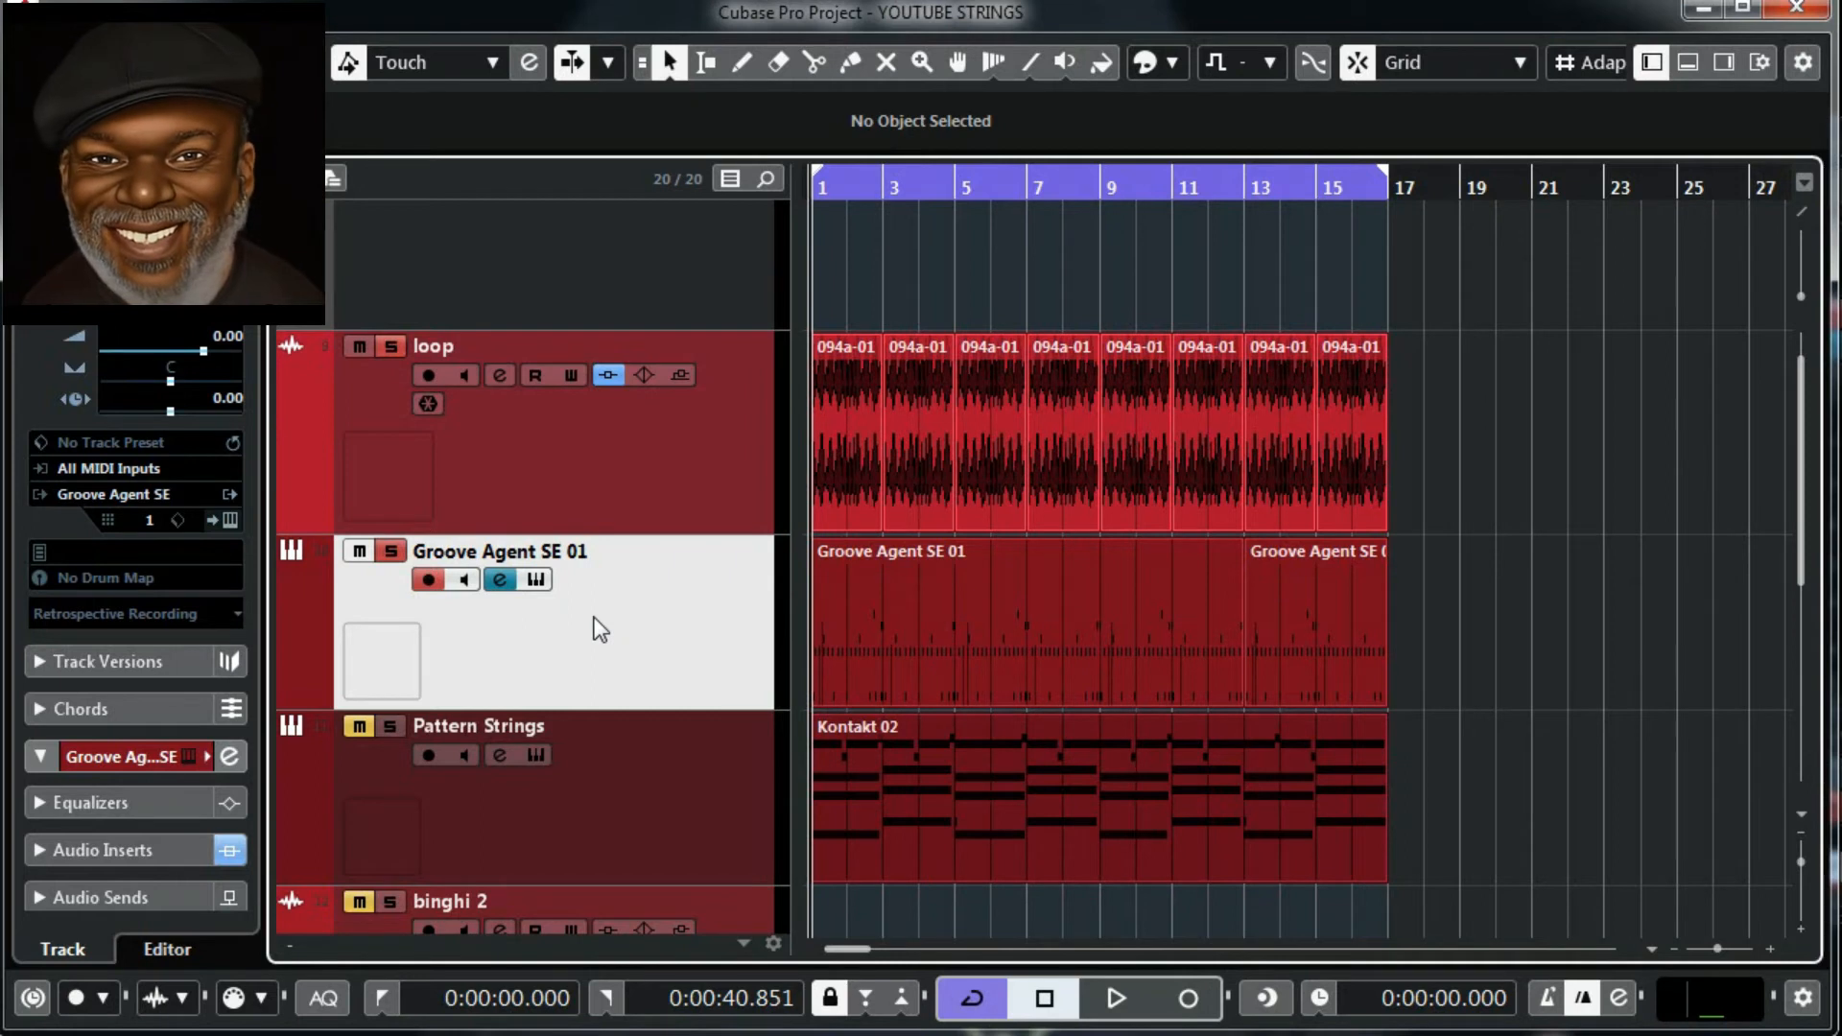
key("space")
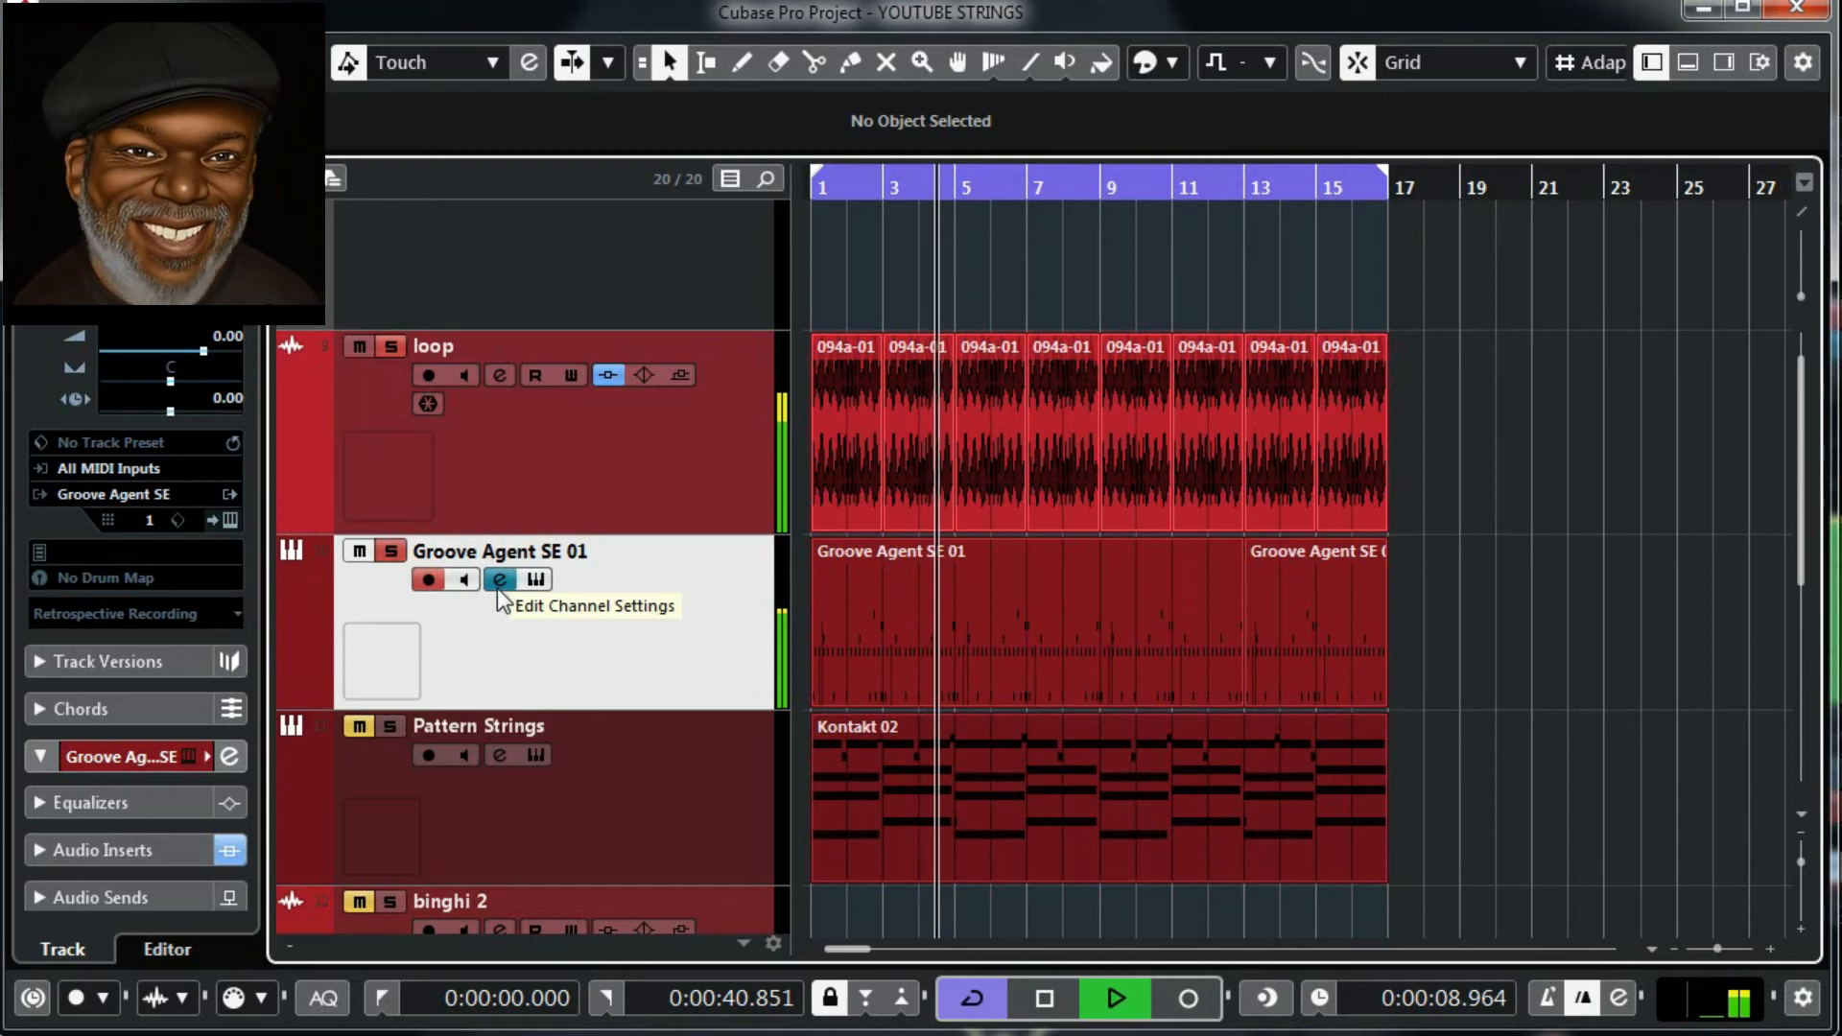
key("space")
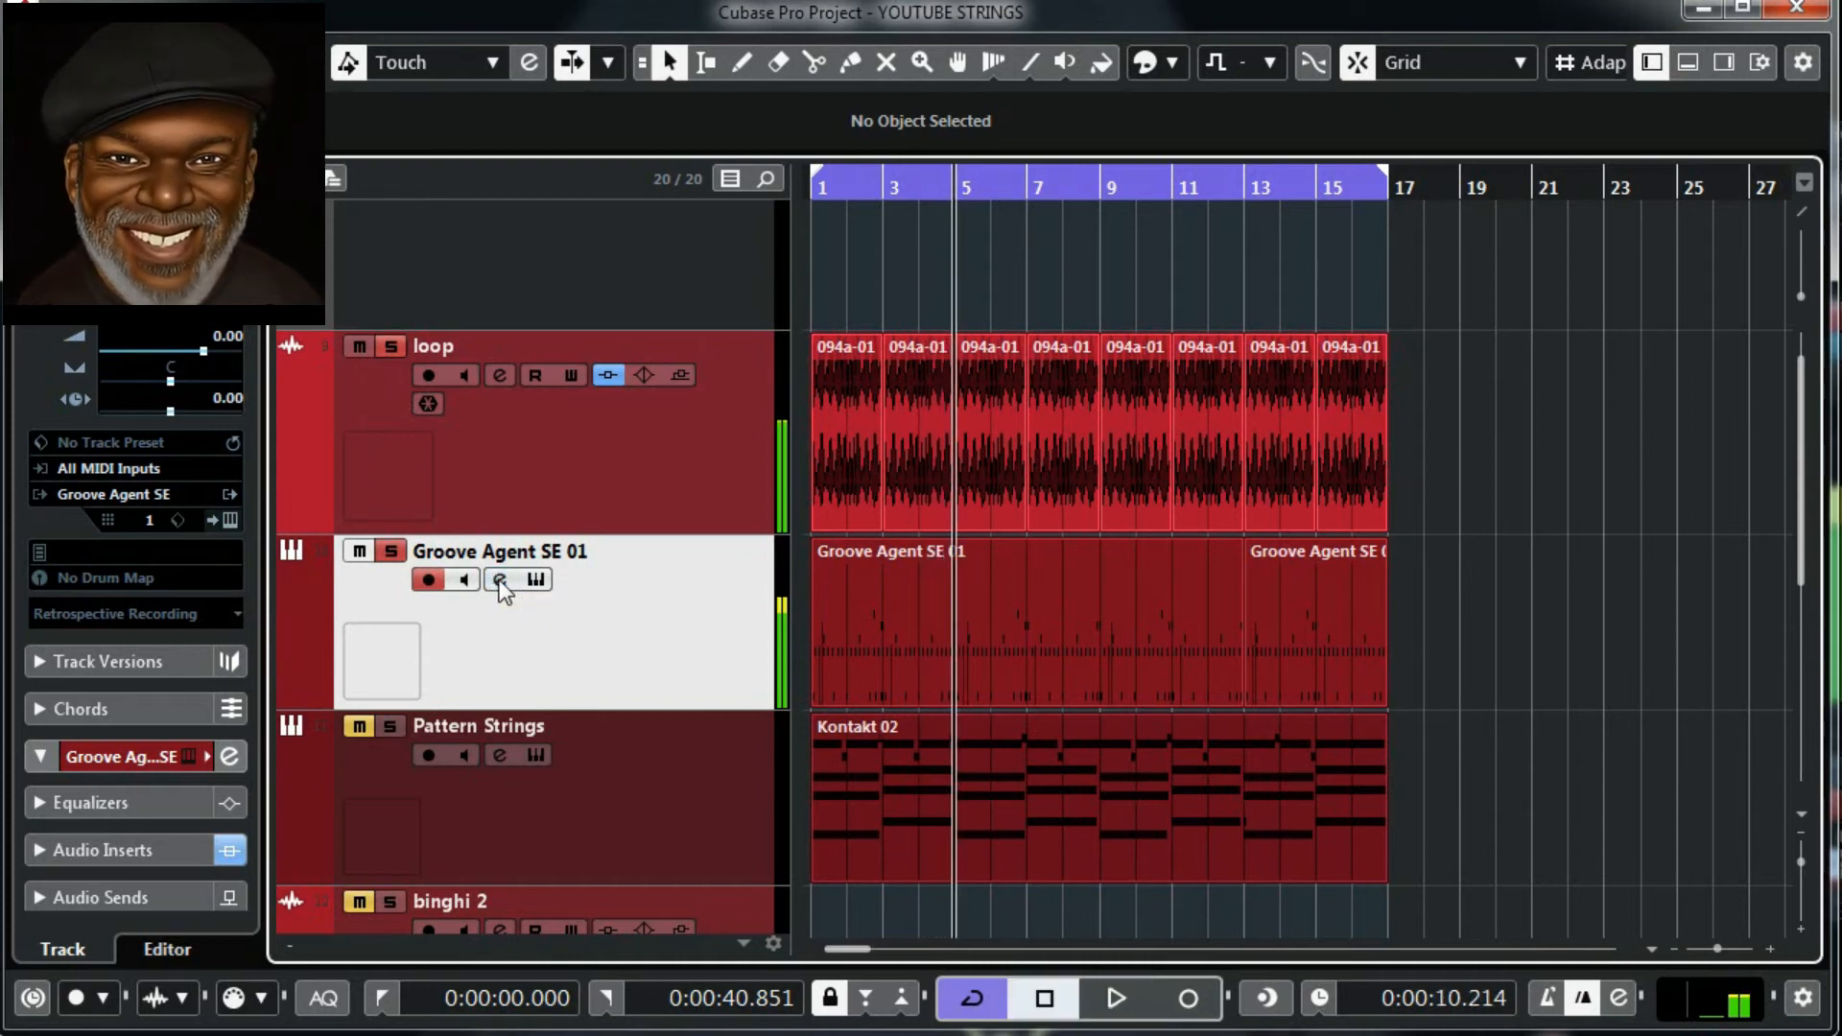
Open the Groove Agent SE 01 channel settings and inspect the ReverbSolo insert's settings
left_click(499, 580)
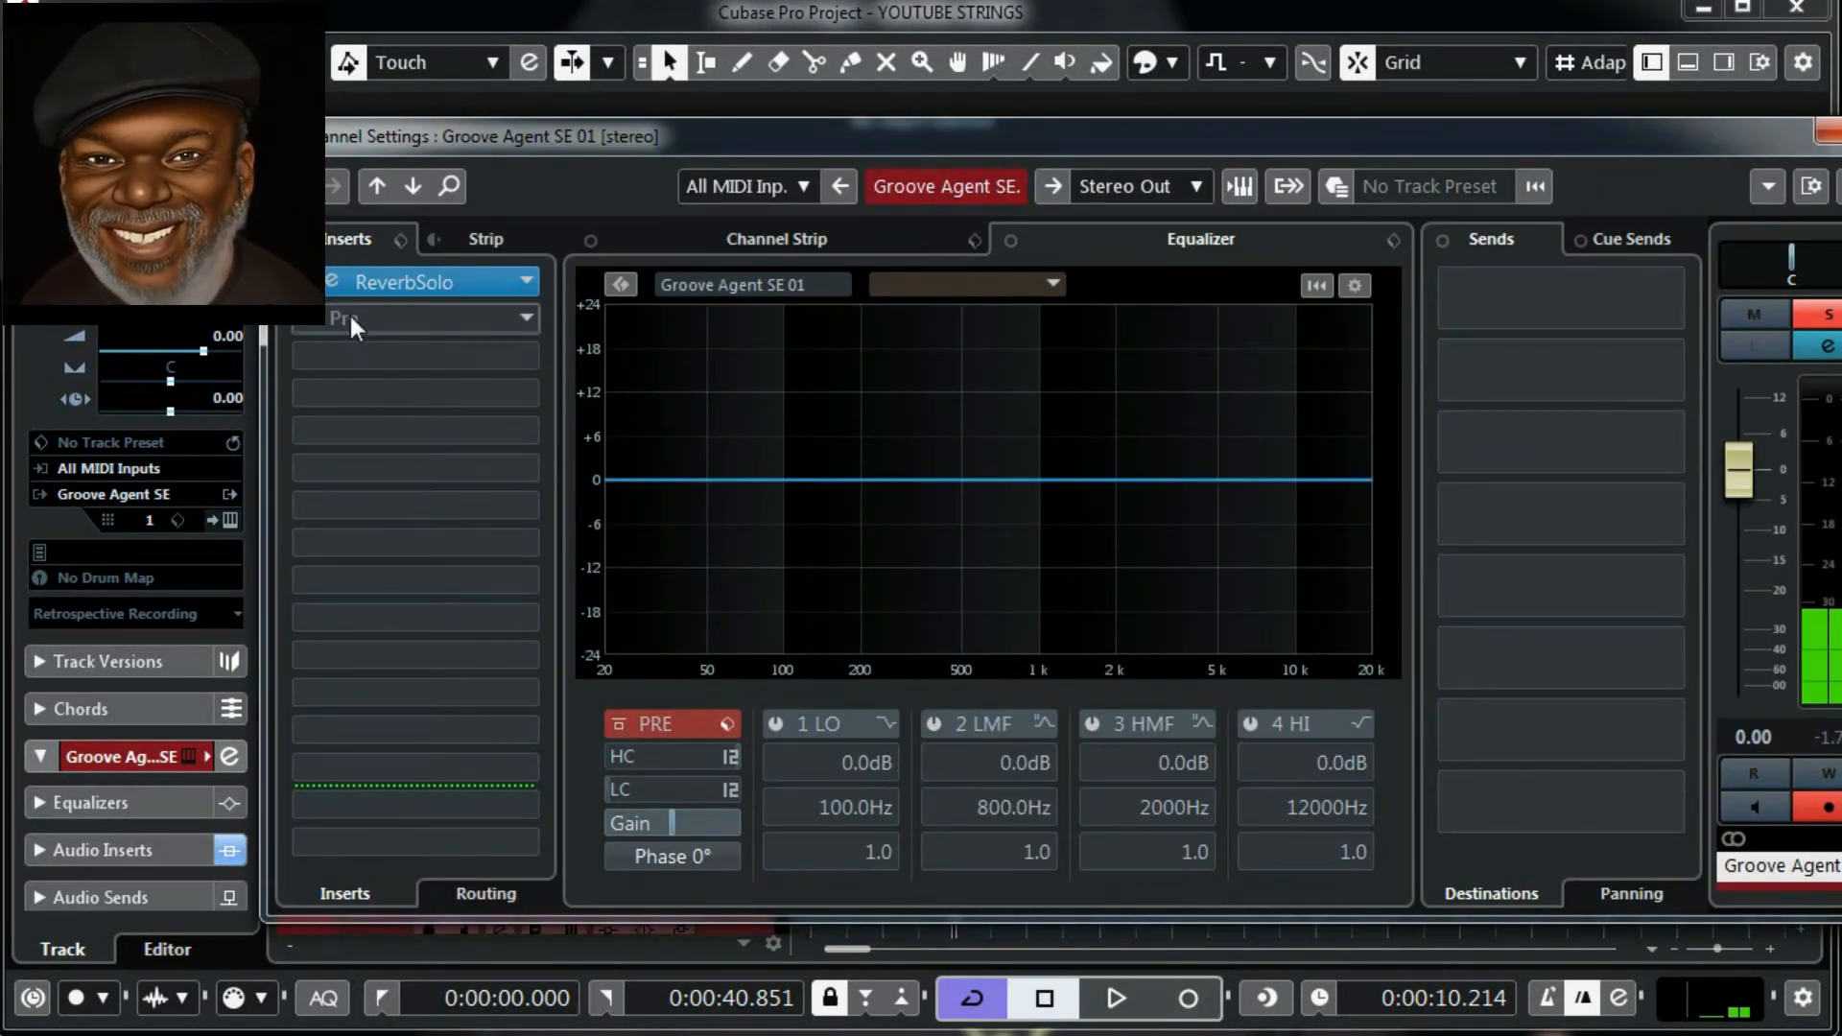
left_click(333, 282)
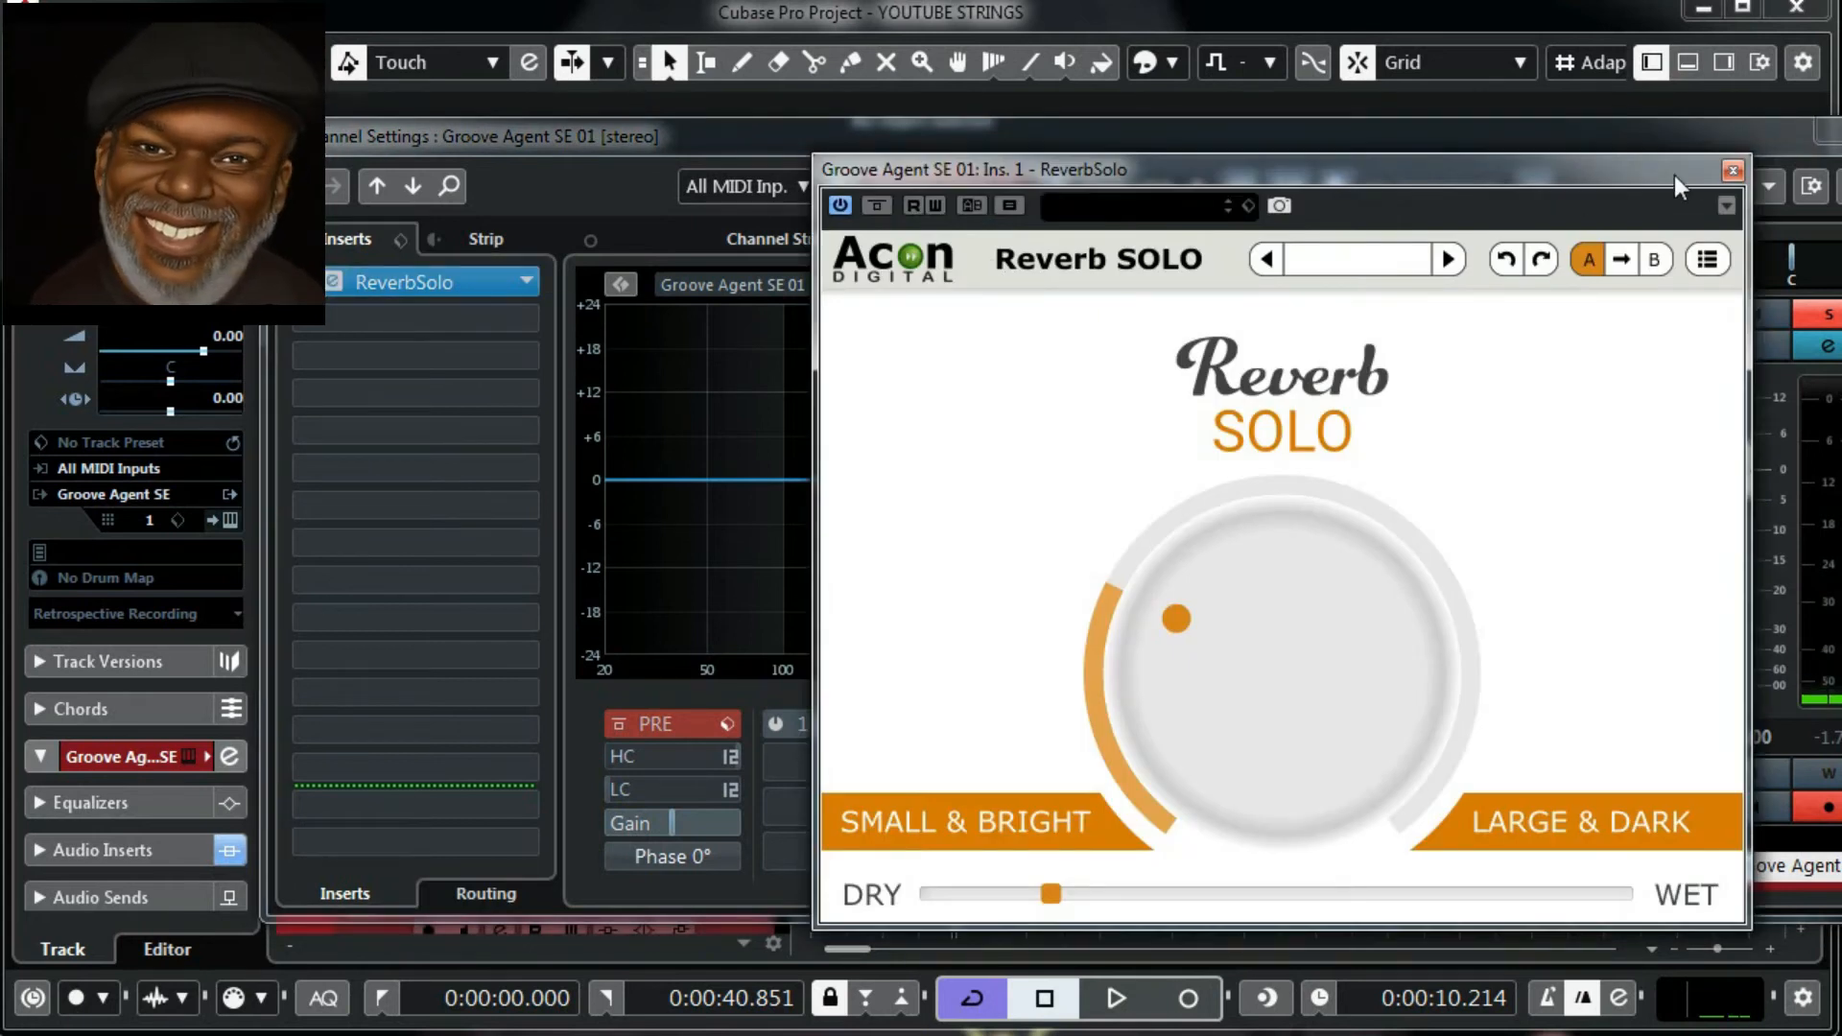
left_click(1732, 171)
Compare Groove Agent SE 01 with its inserts bypassed and re-enabled during playback, and return to the project start
left_click(292, 239)
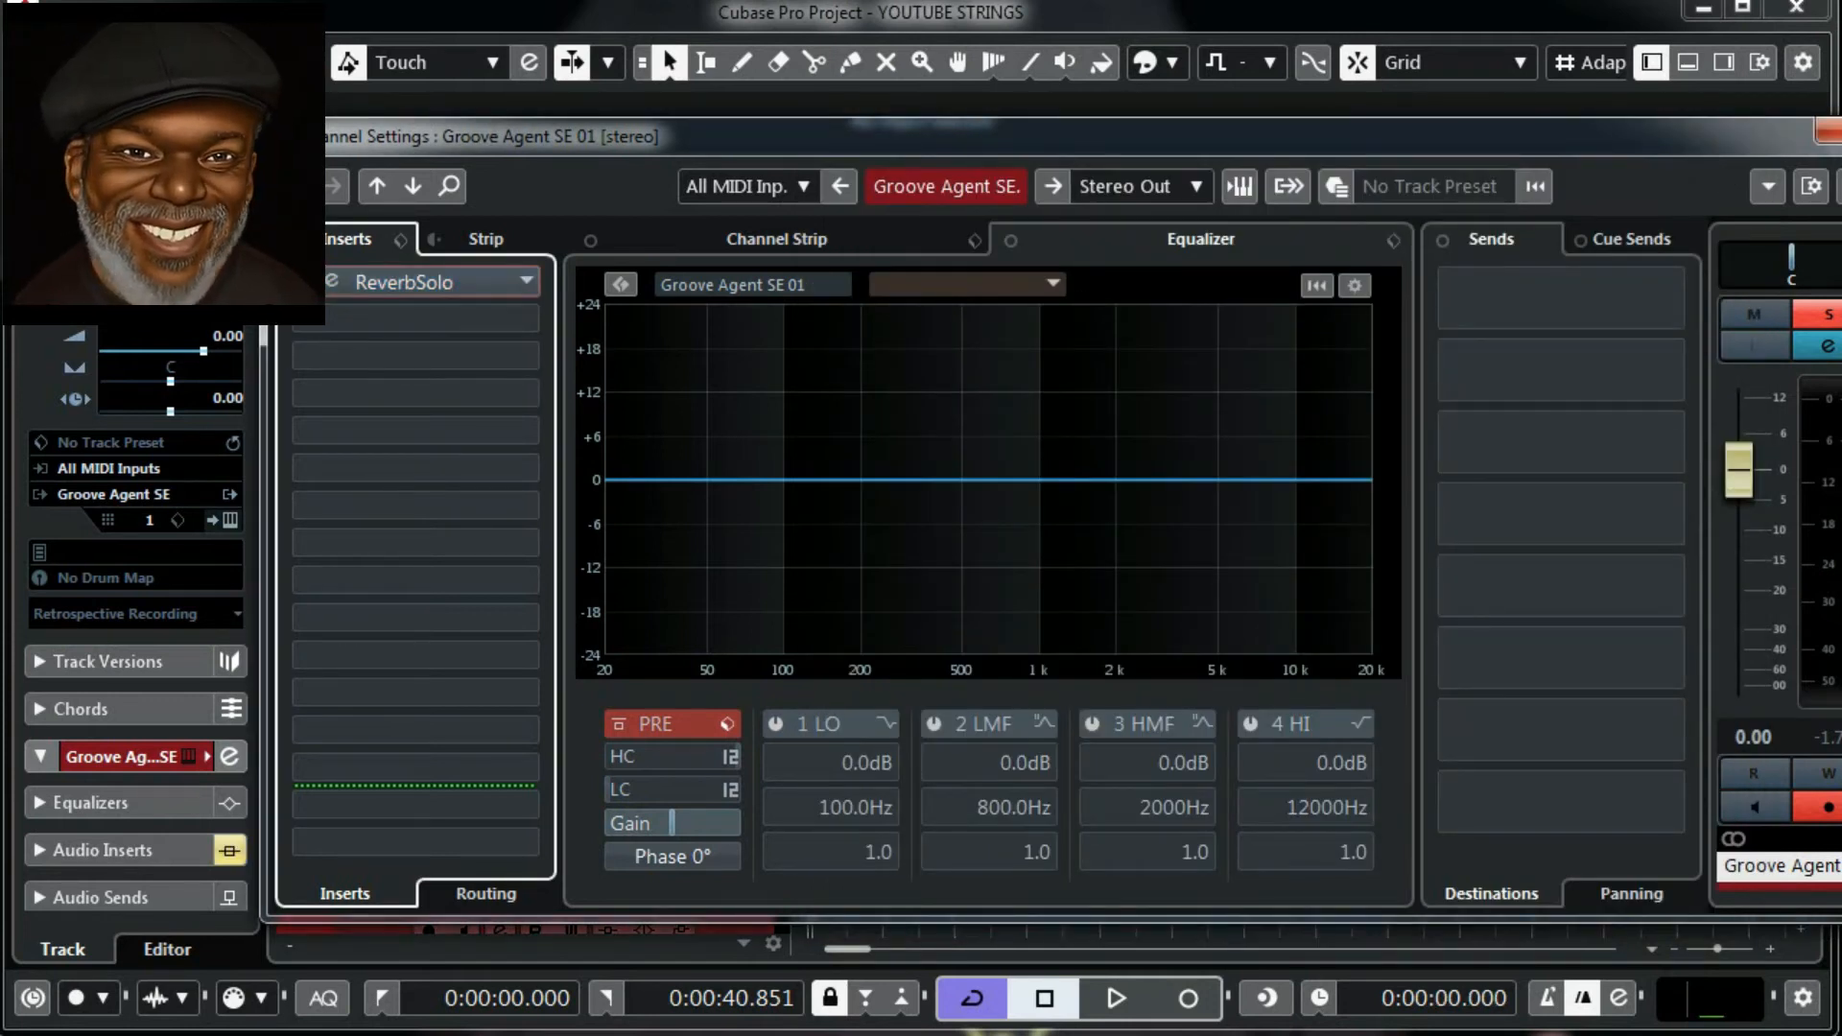
key("space")
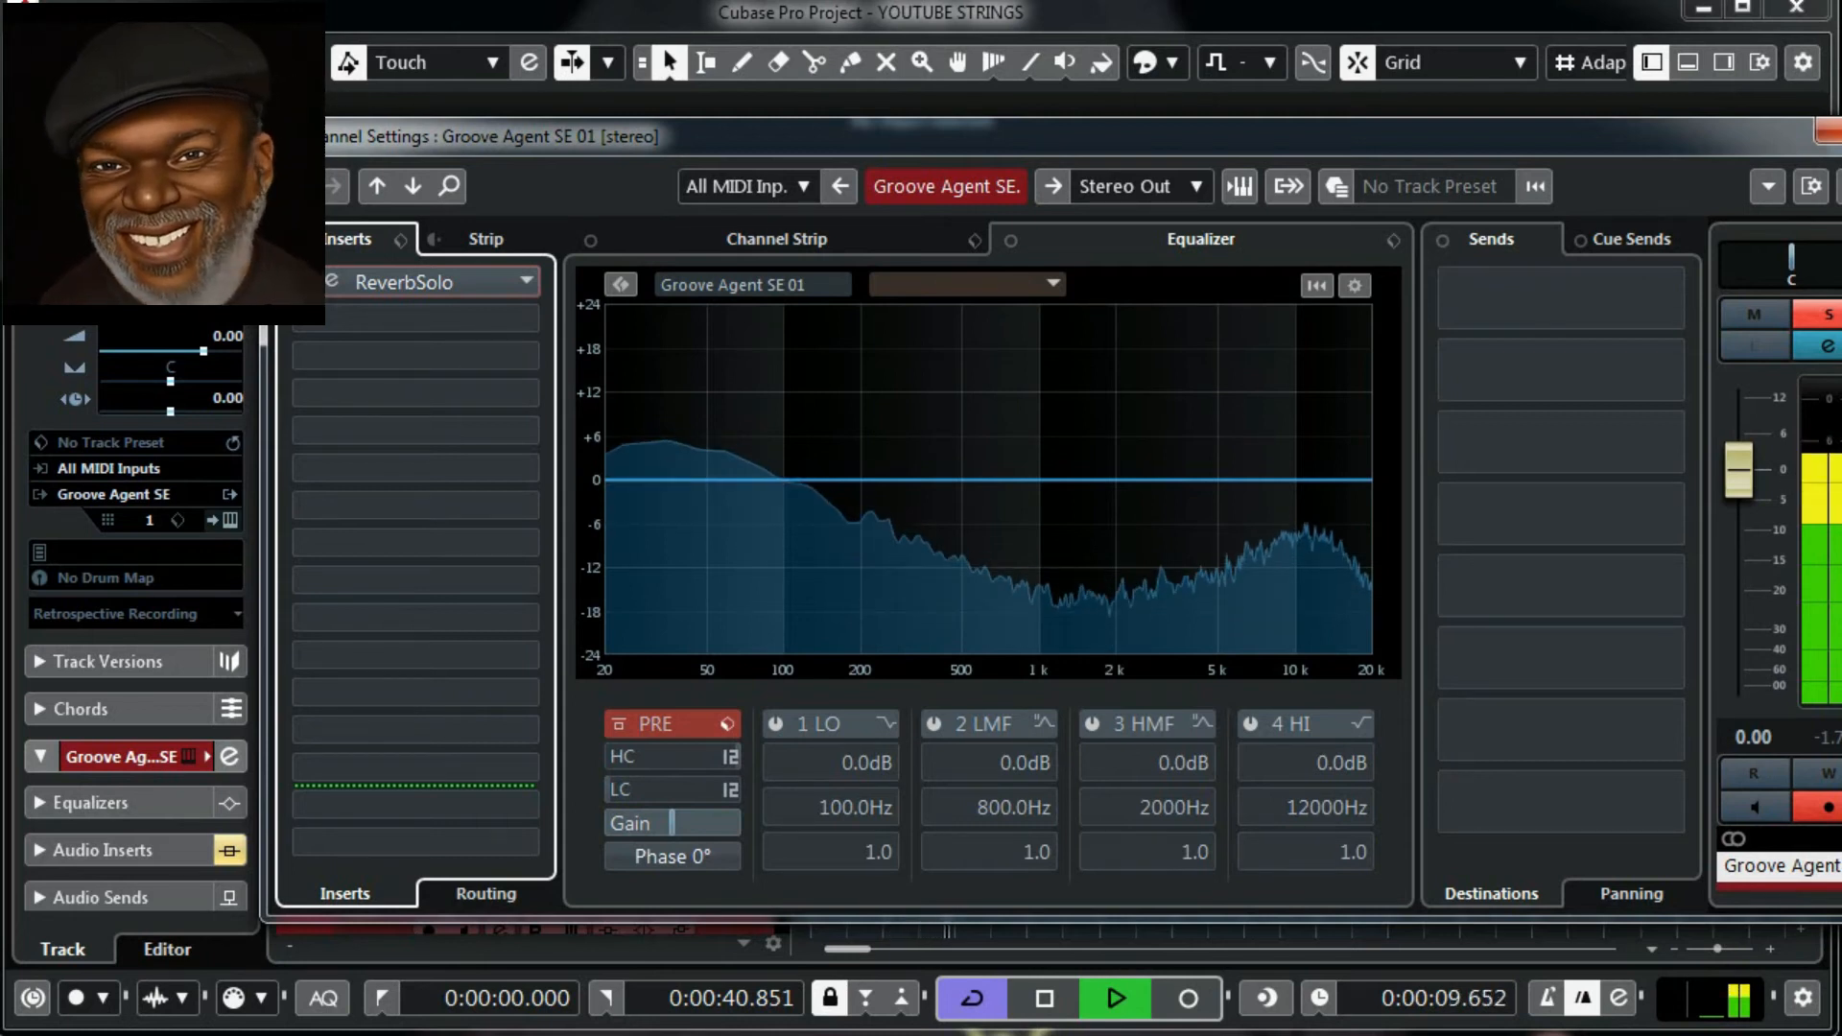
left_click(307, 282)
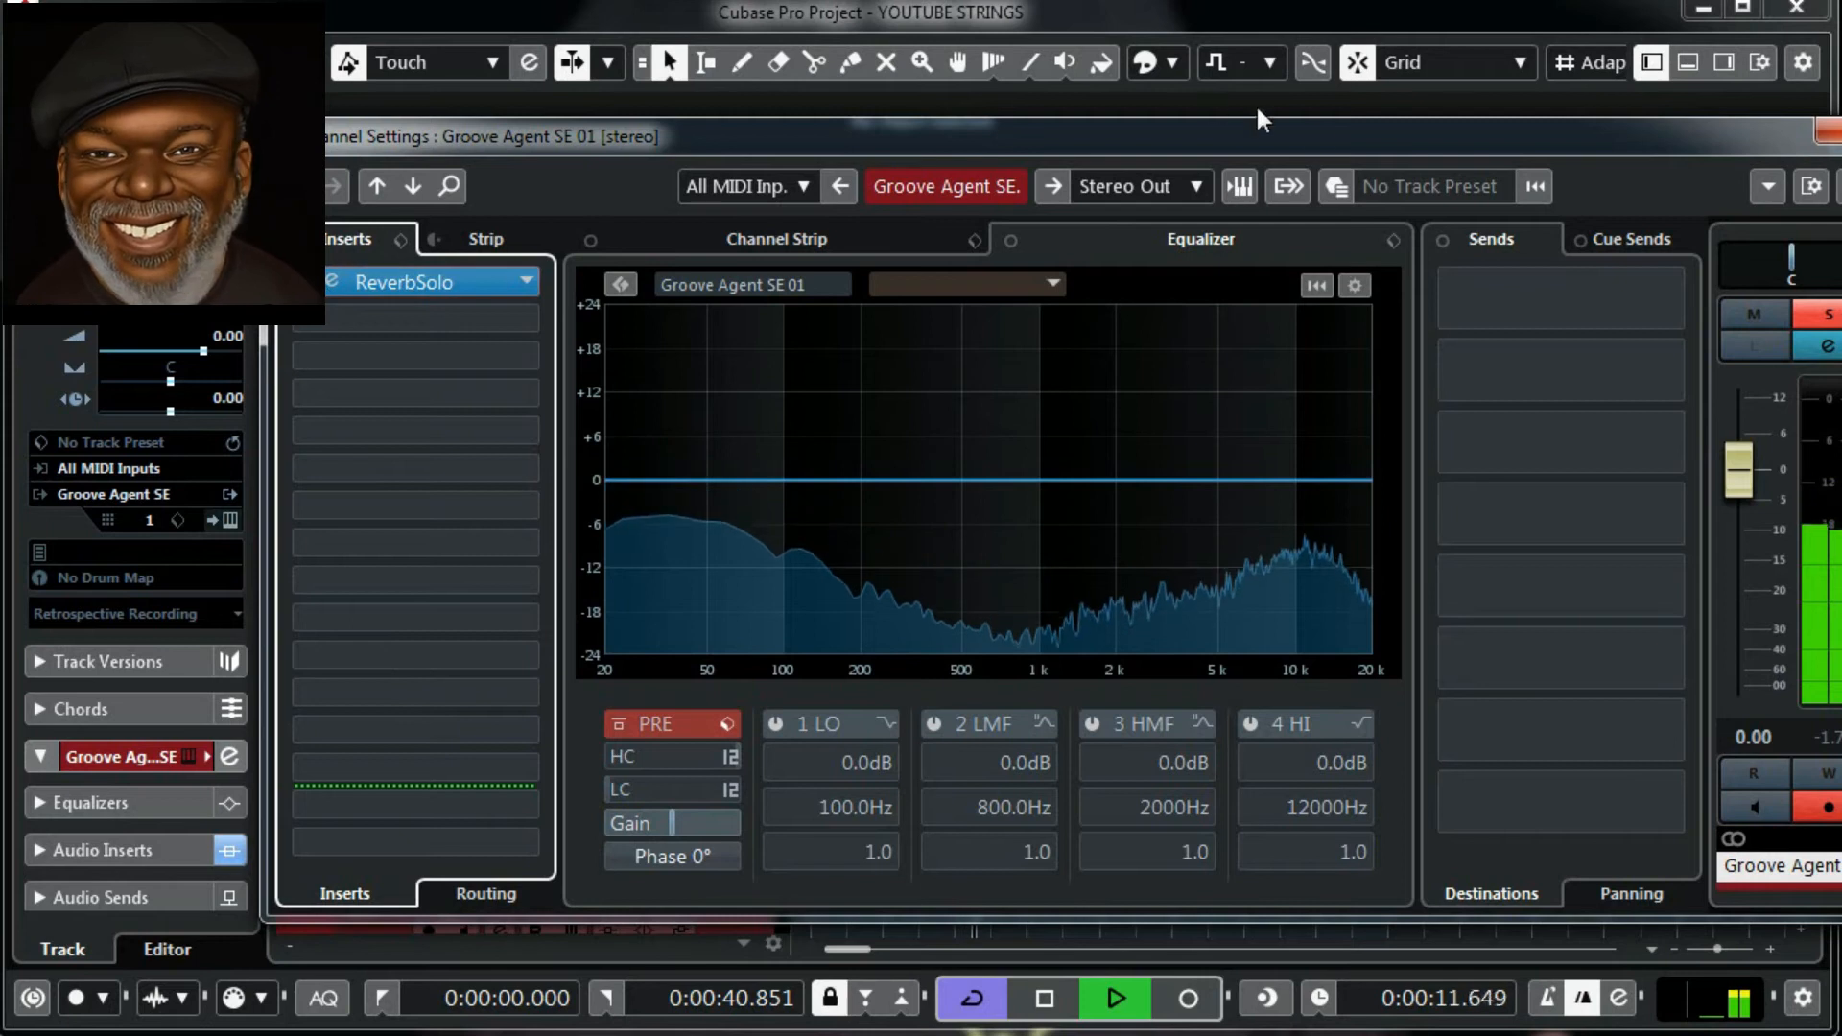
left_click(1827, 133)
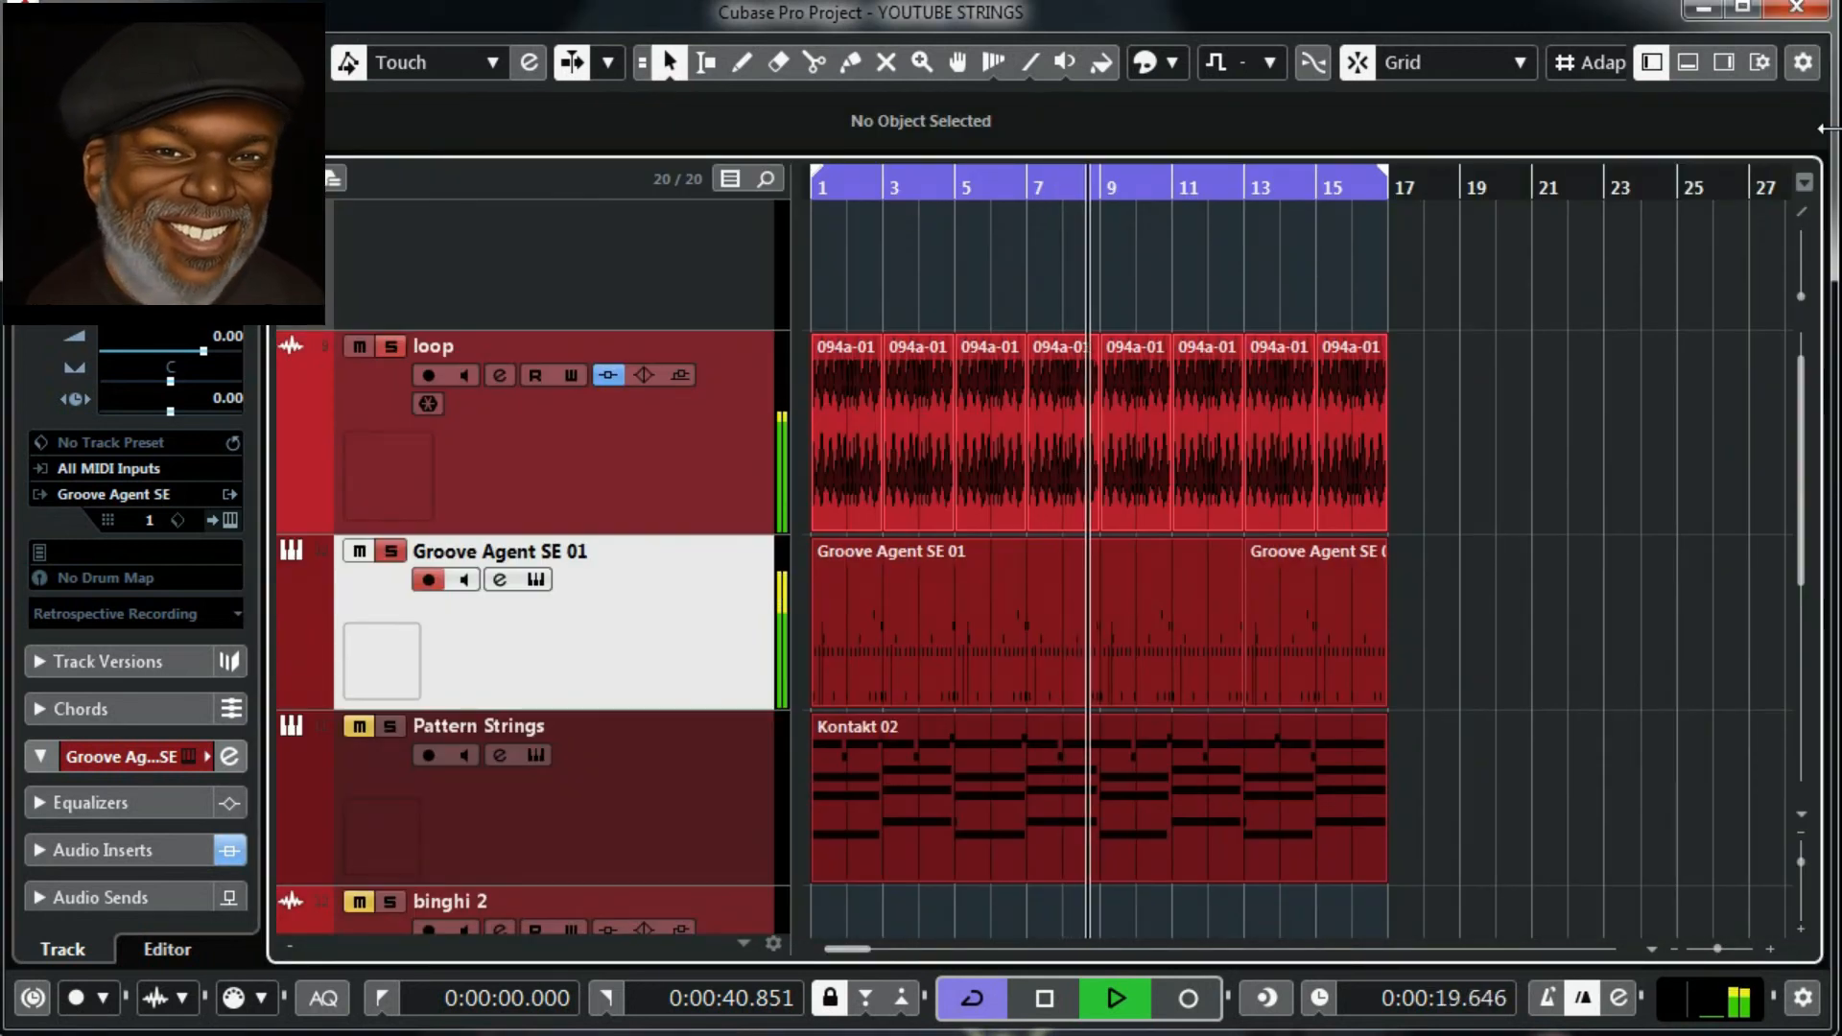
key("space")
key("Home")
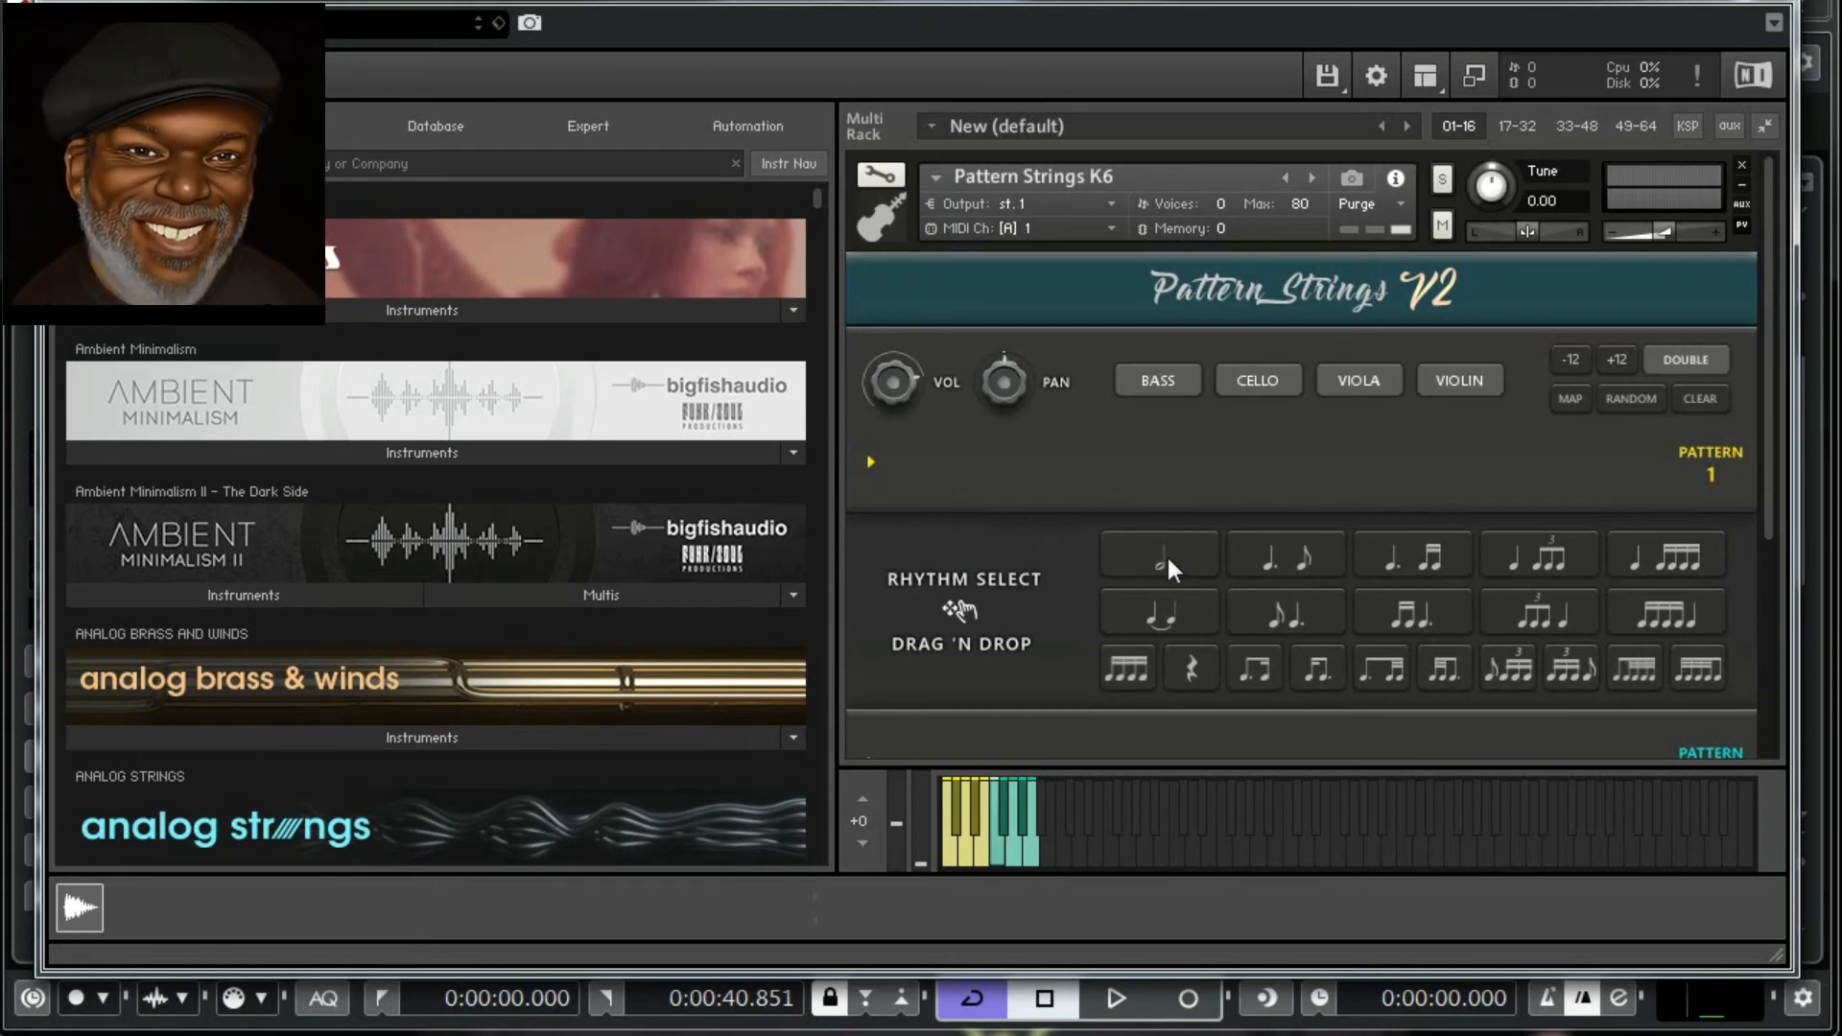
Fill Pattern 1 in Pattern Strings V2 with the half-note and dotted quarter plus eighth rhythms, and play it with the drums
left_click_drag(1167, 556, 1132, 476)
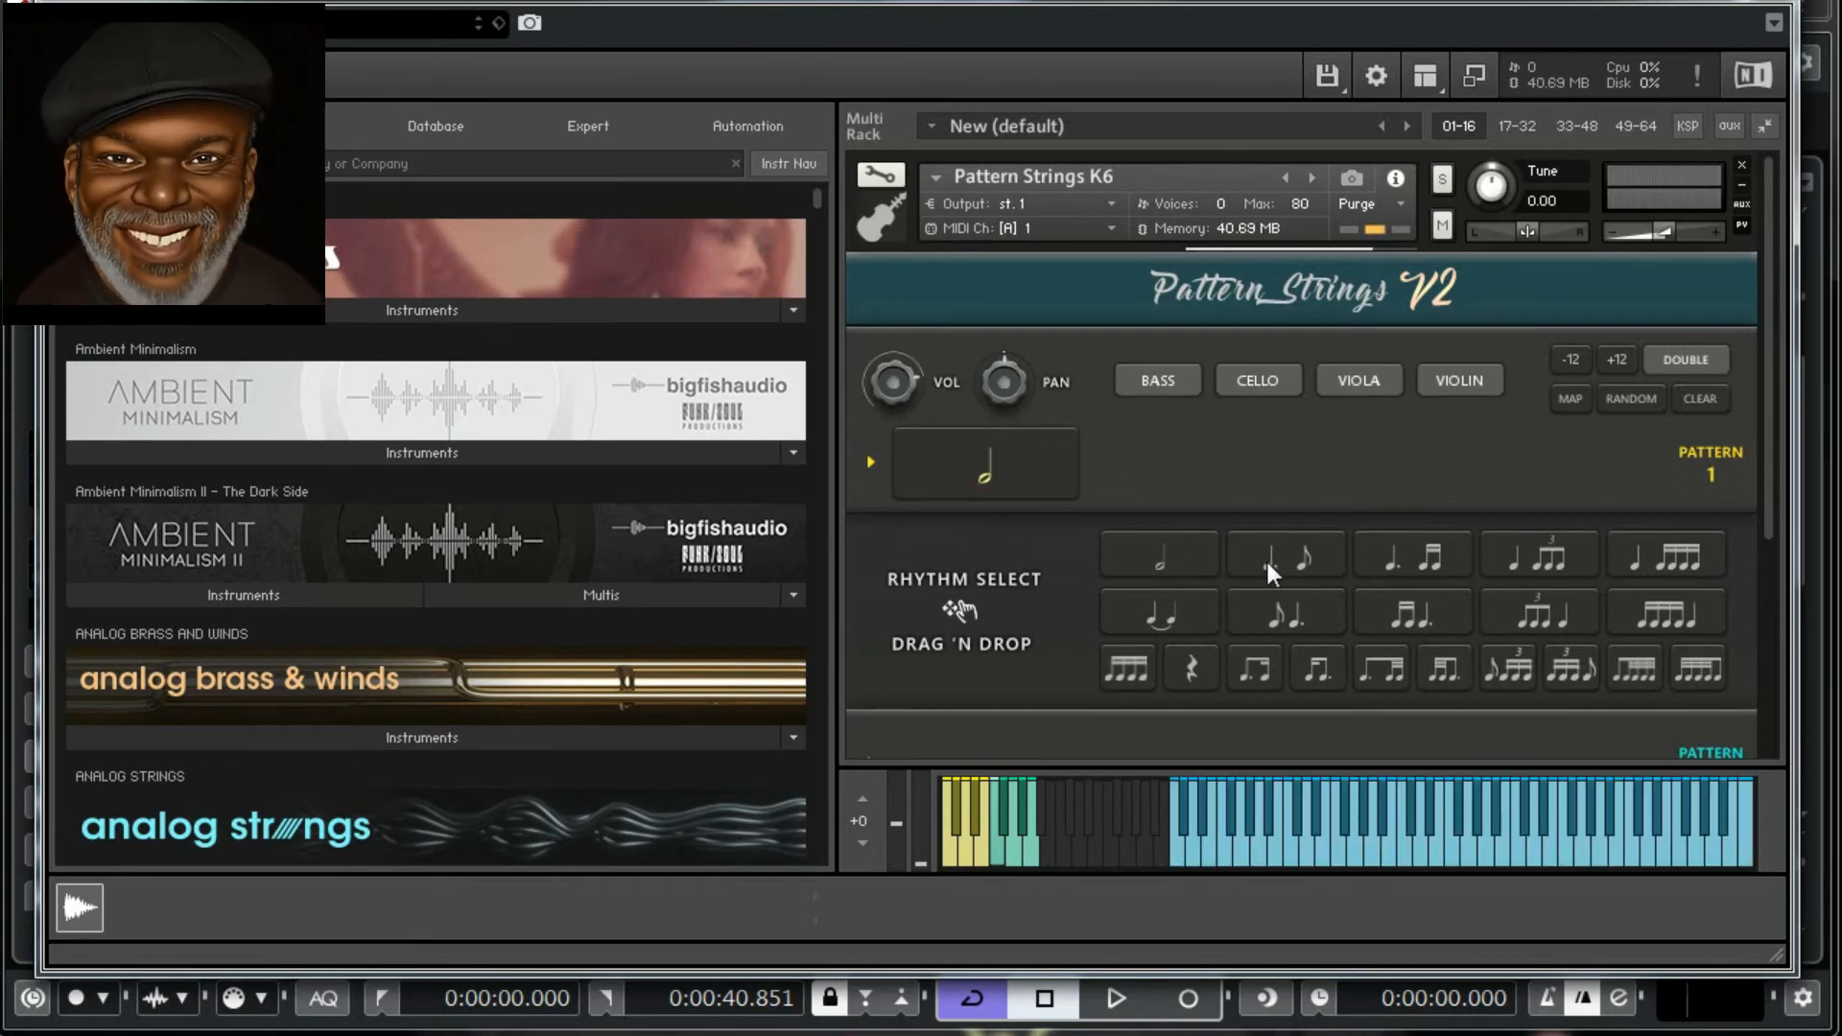
left_click_drag(1294, 550, 1182, 478)
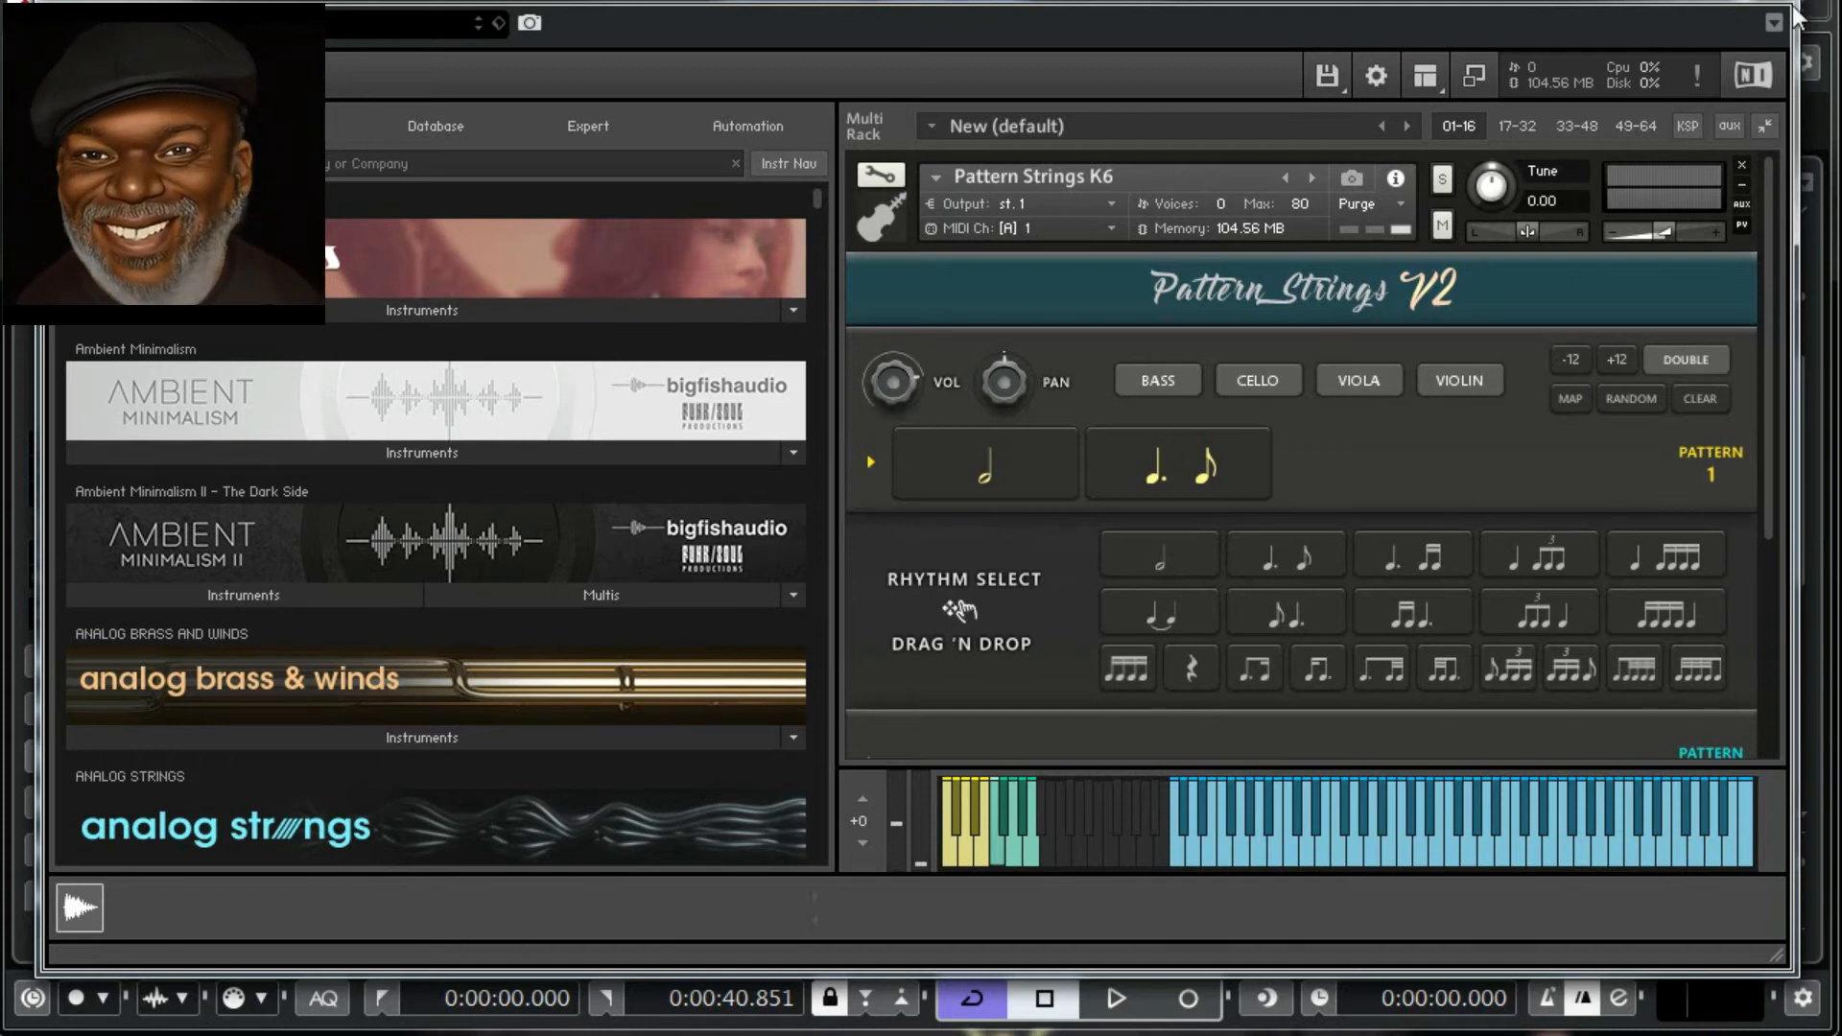
key("space")
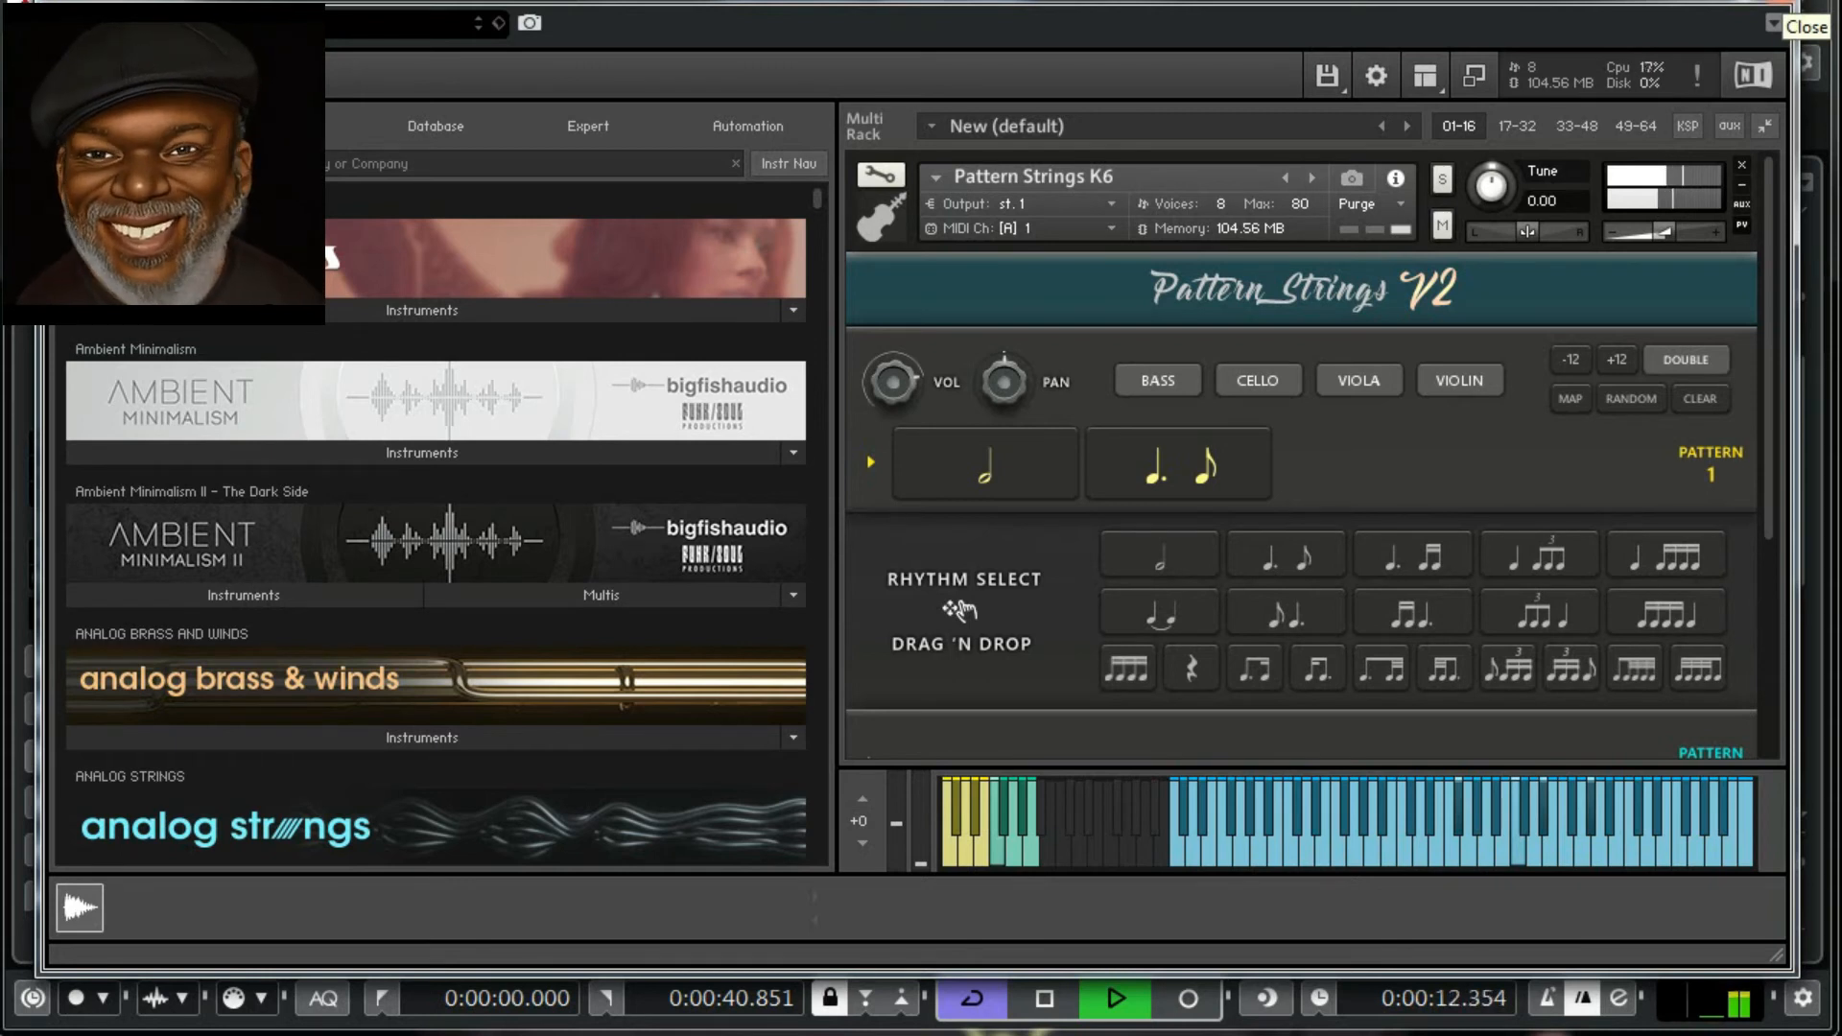
left_click(1780, 14)
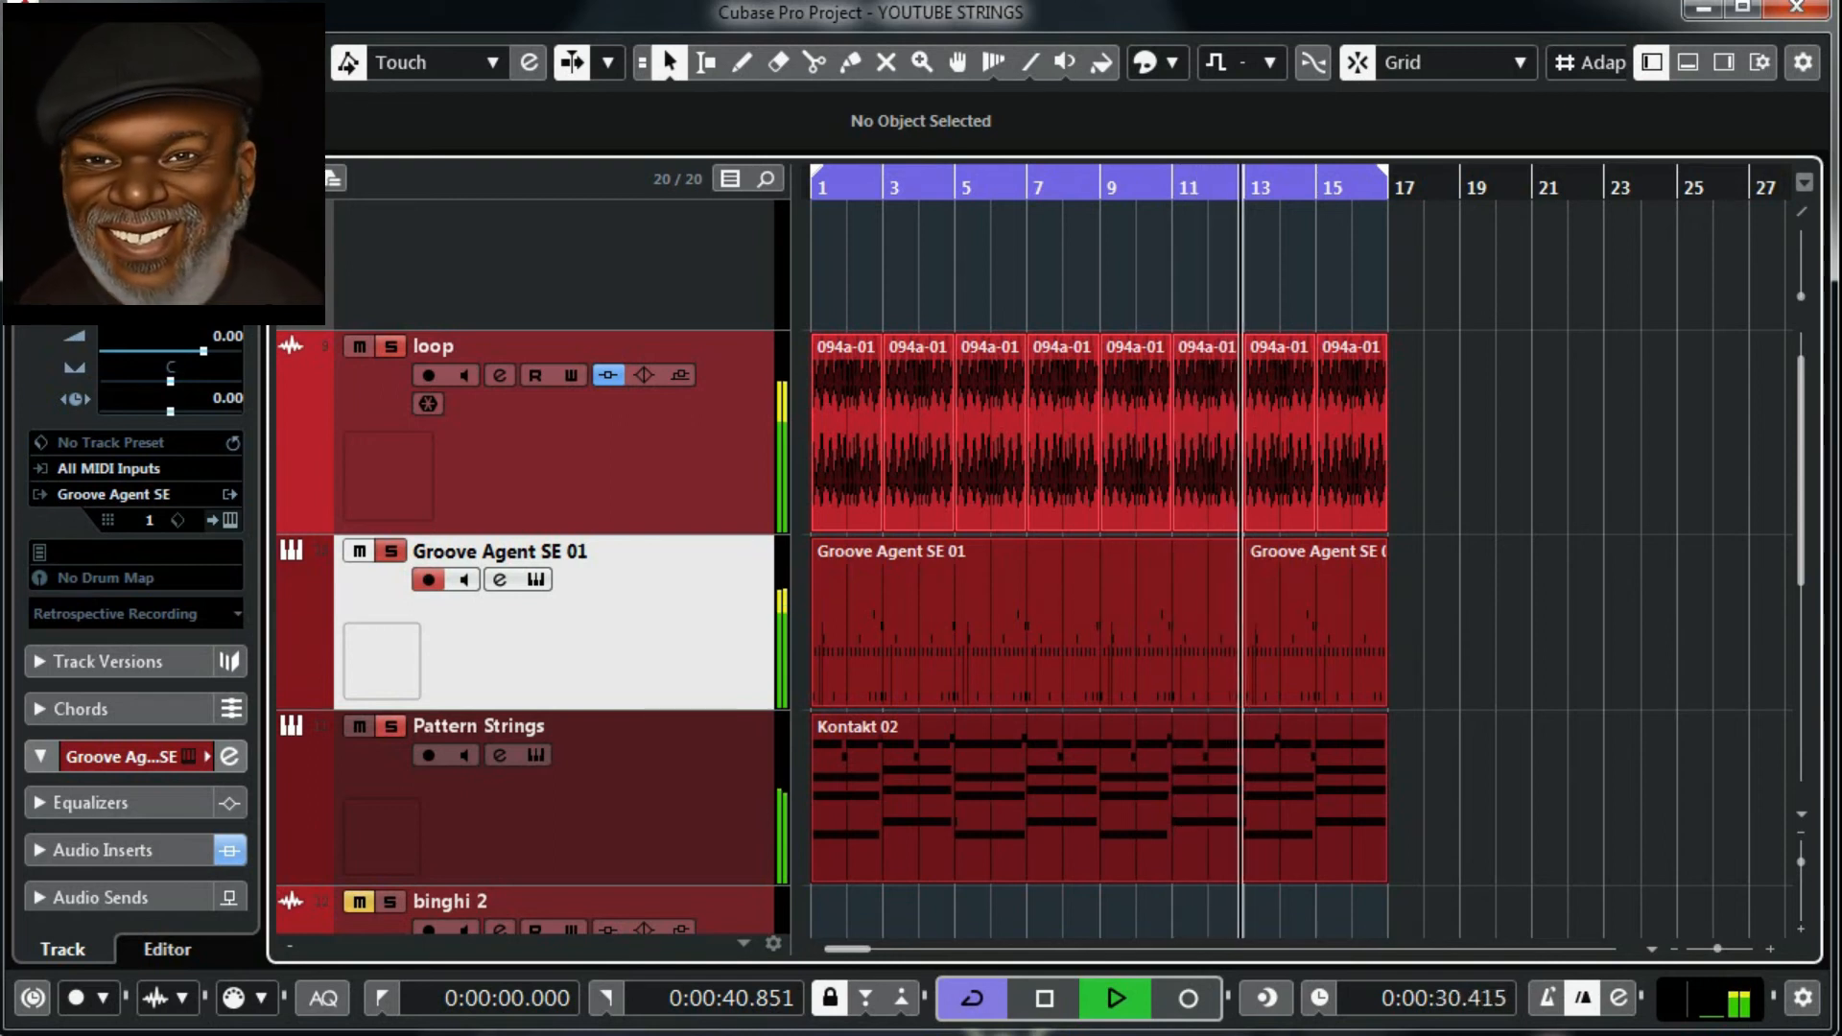
key("space")
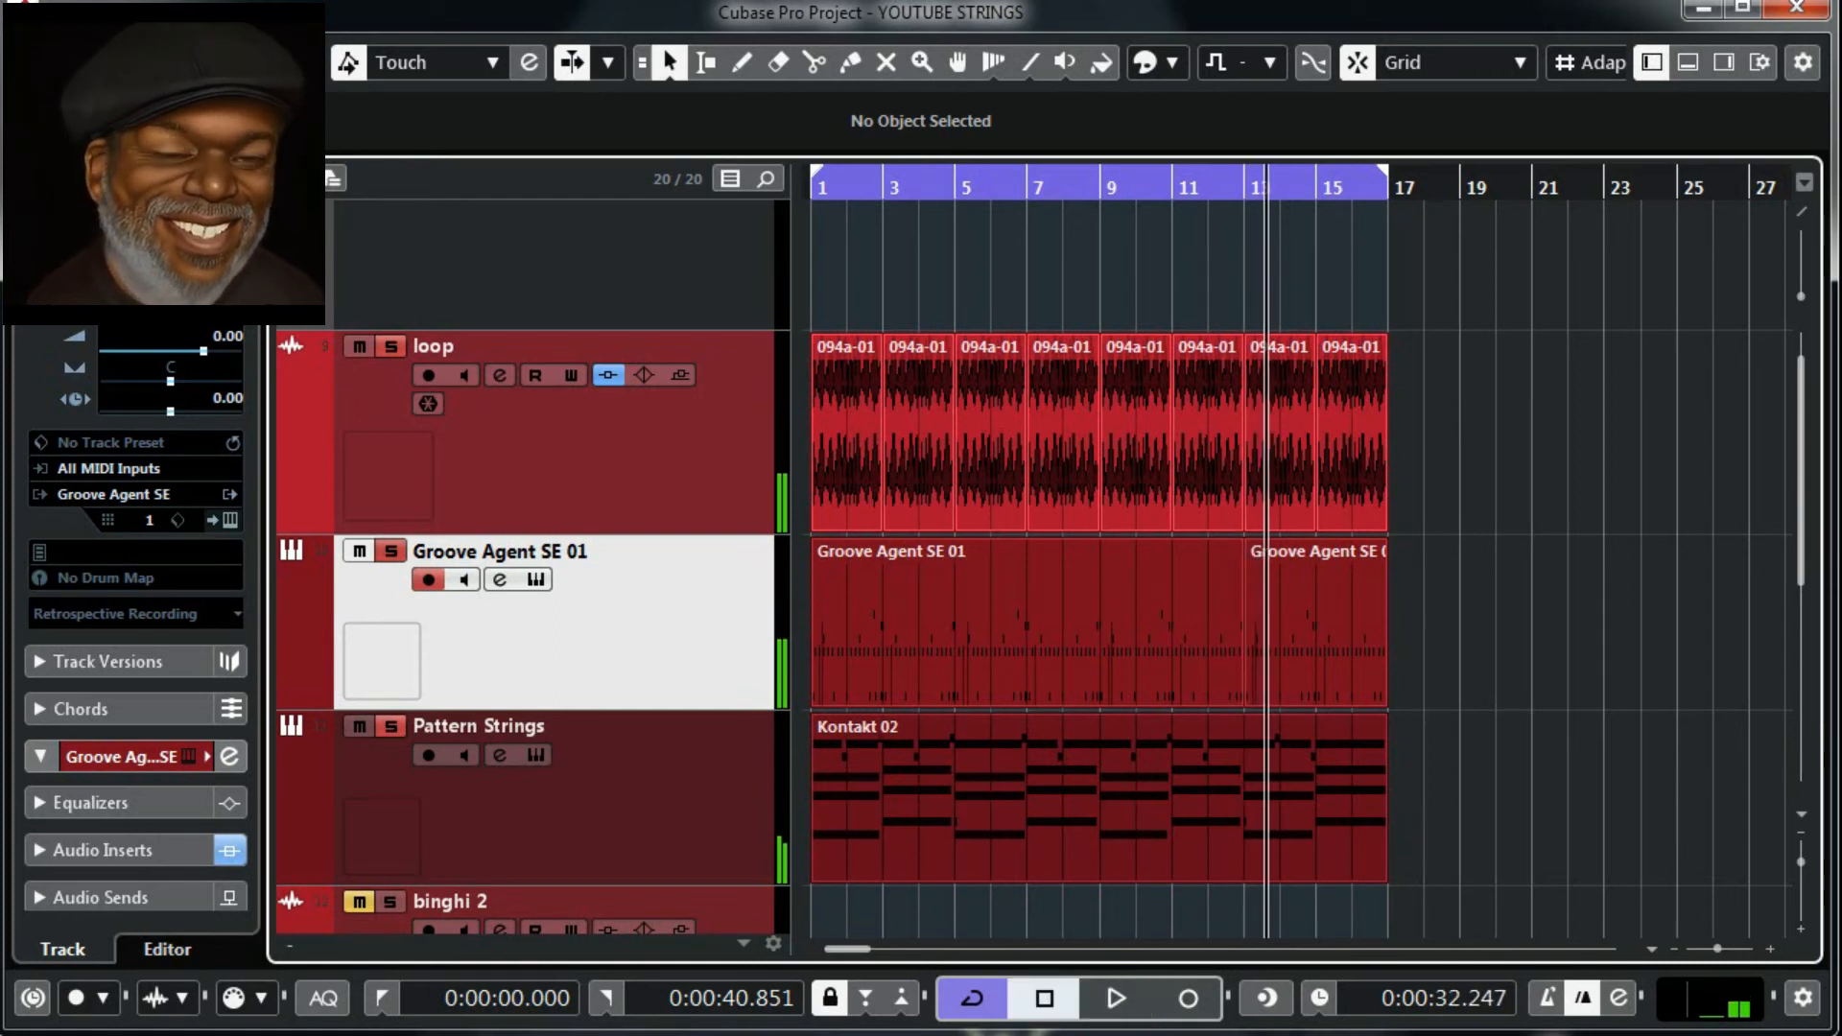
Add one Martinic Kee Bass instrument track below Pattern Strings, routed to Stereo Out, and solo it with the other tracks
scroll(1801, 403, "down", 3)
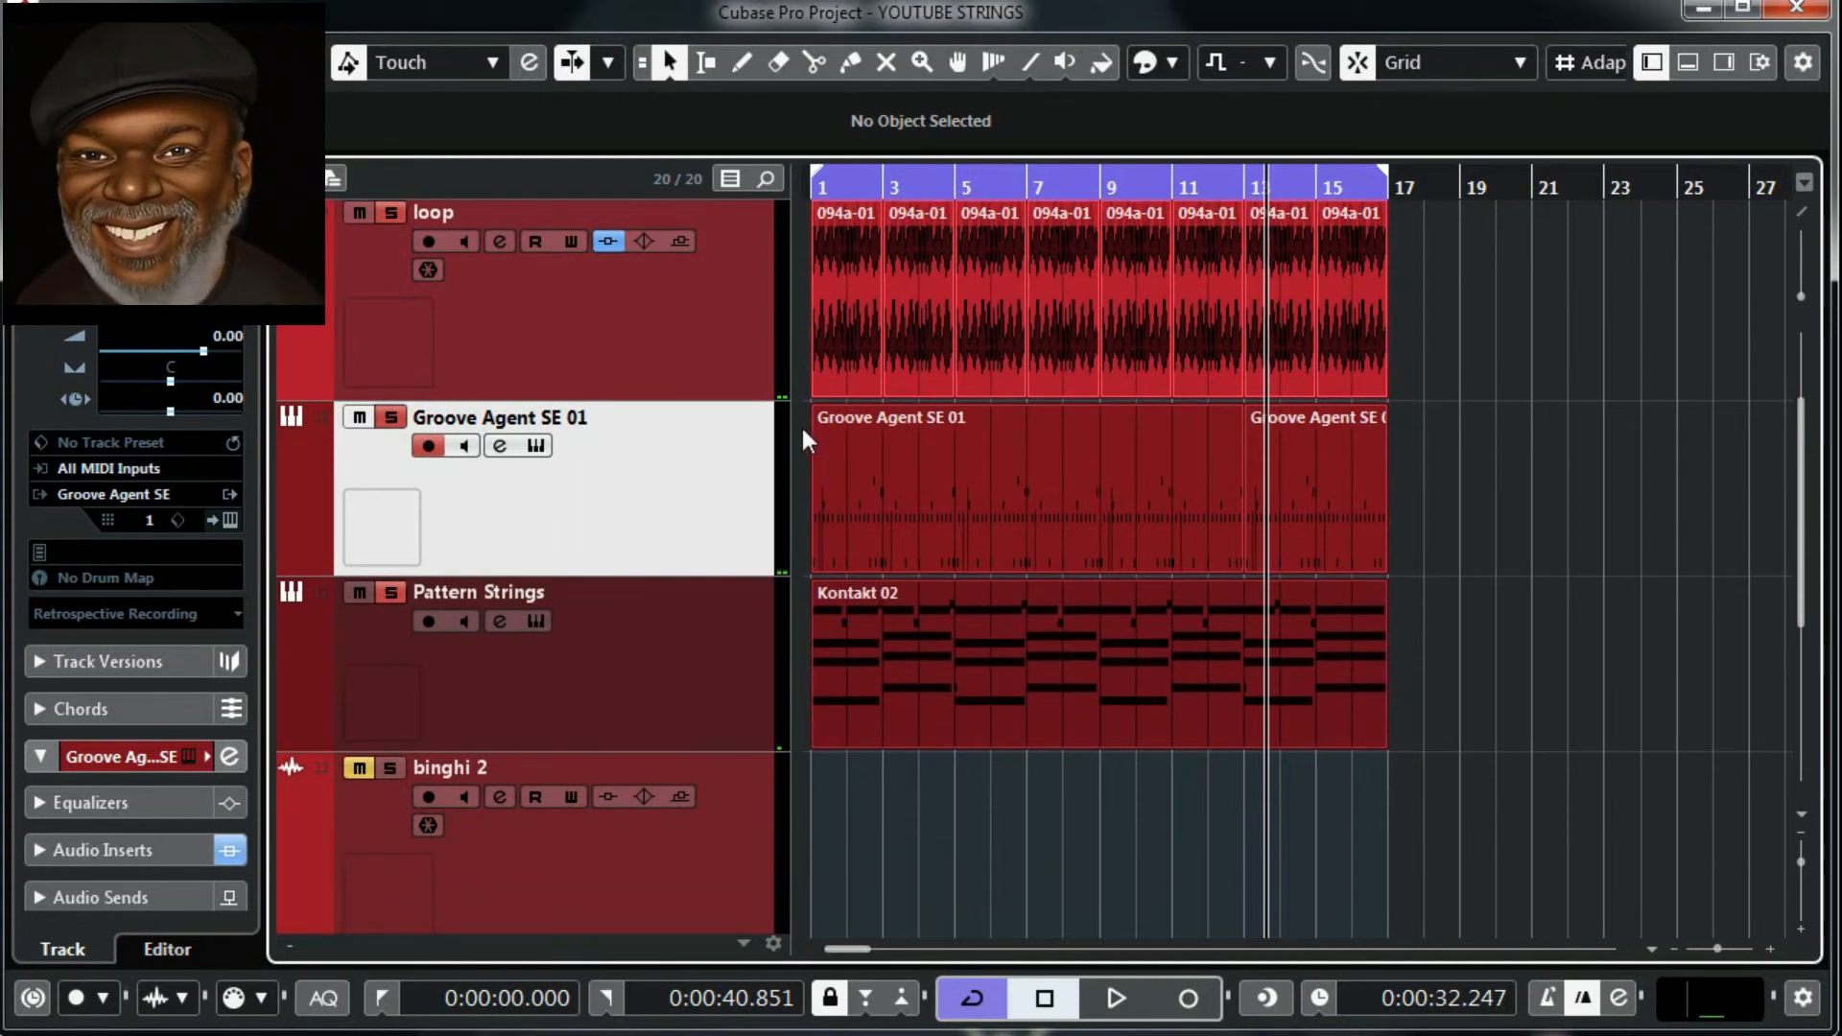
left_click(672, 673)
right_click(668, 674)
mouse_move(733, 692)
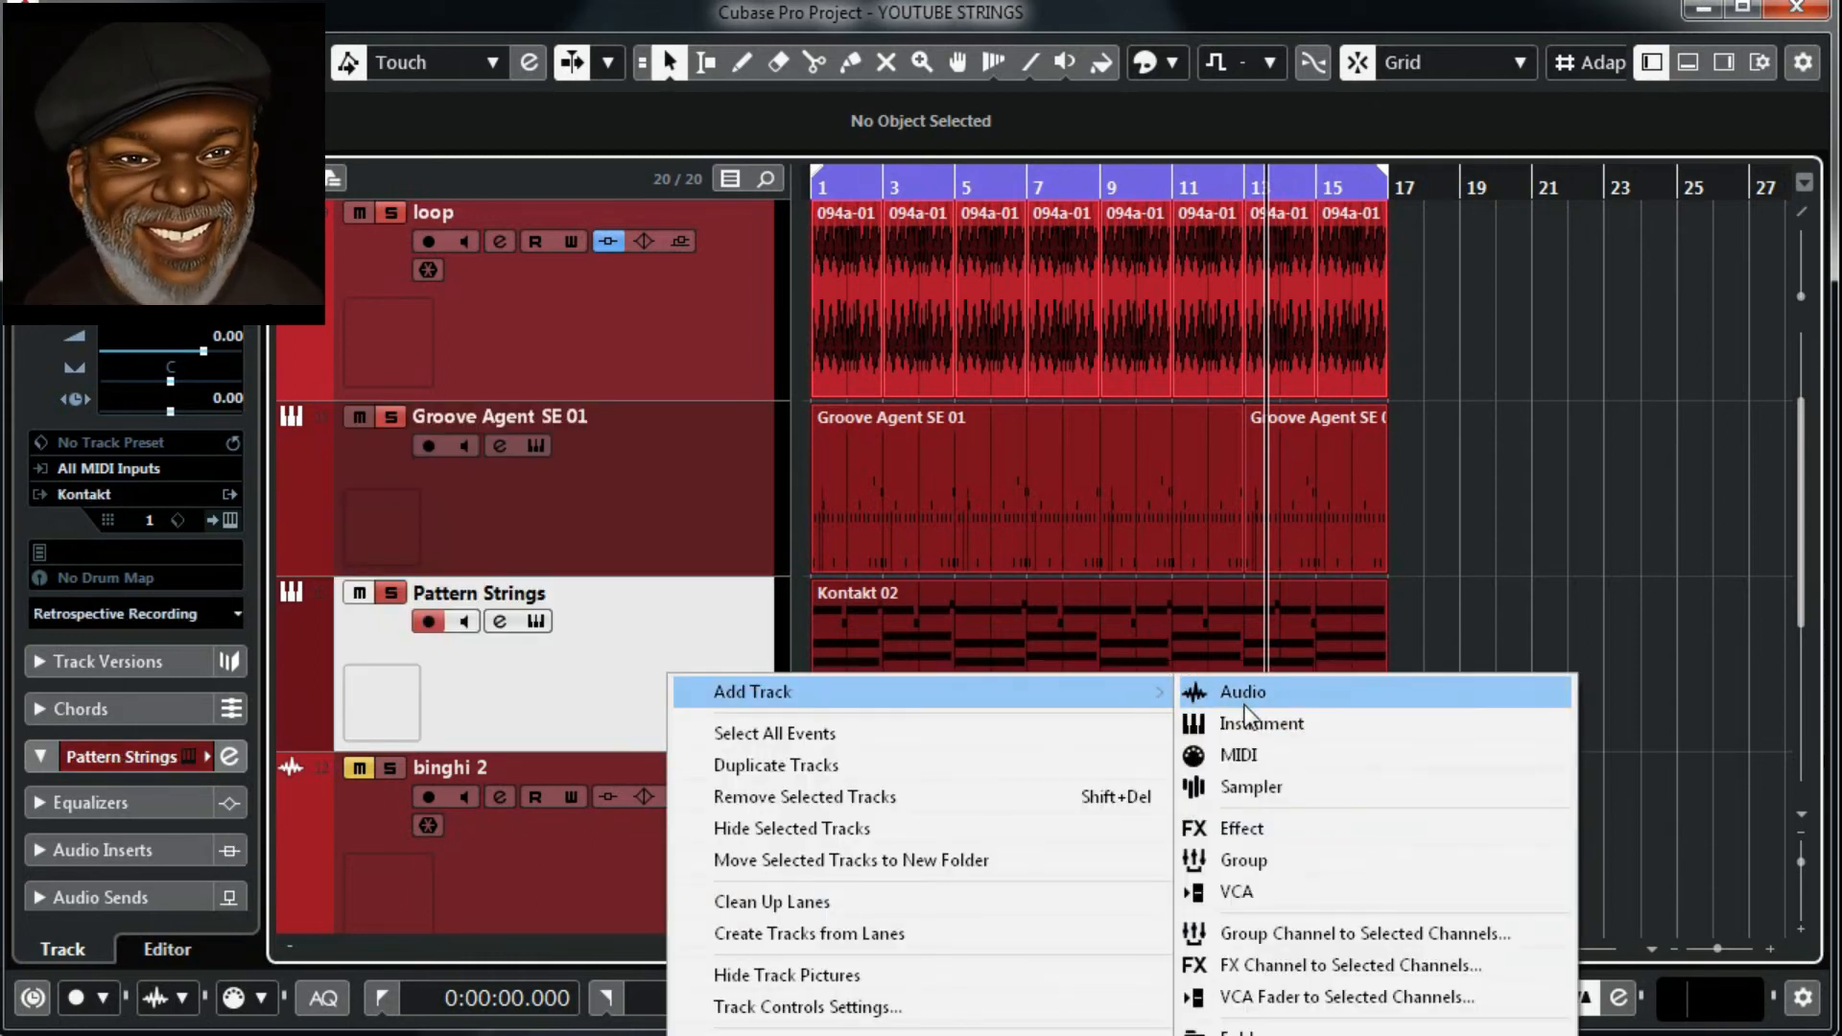
left_click(1251, 727)
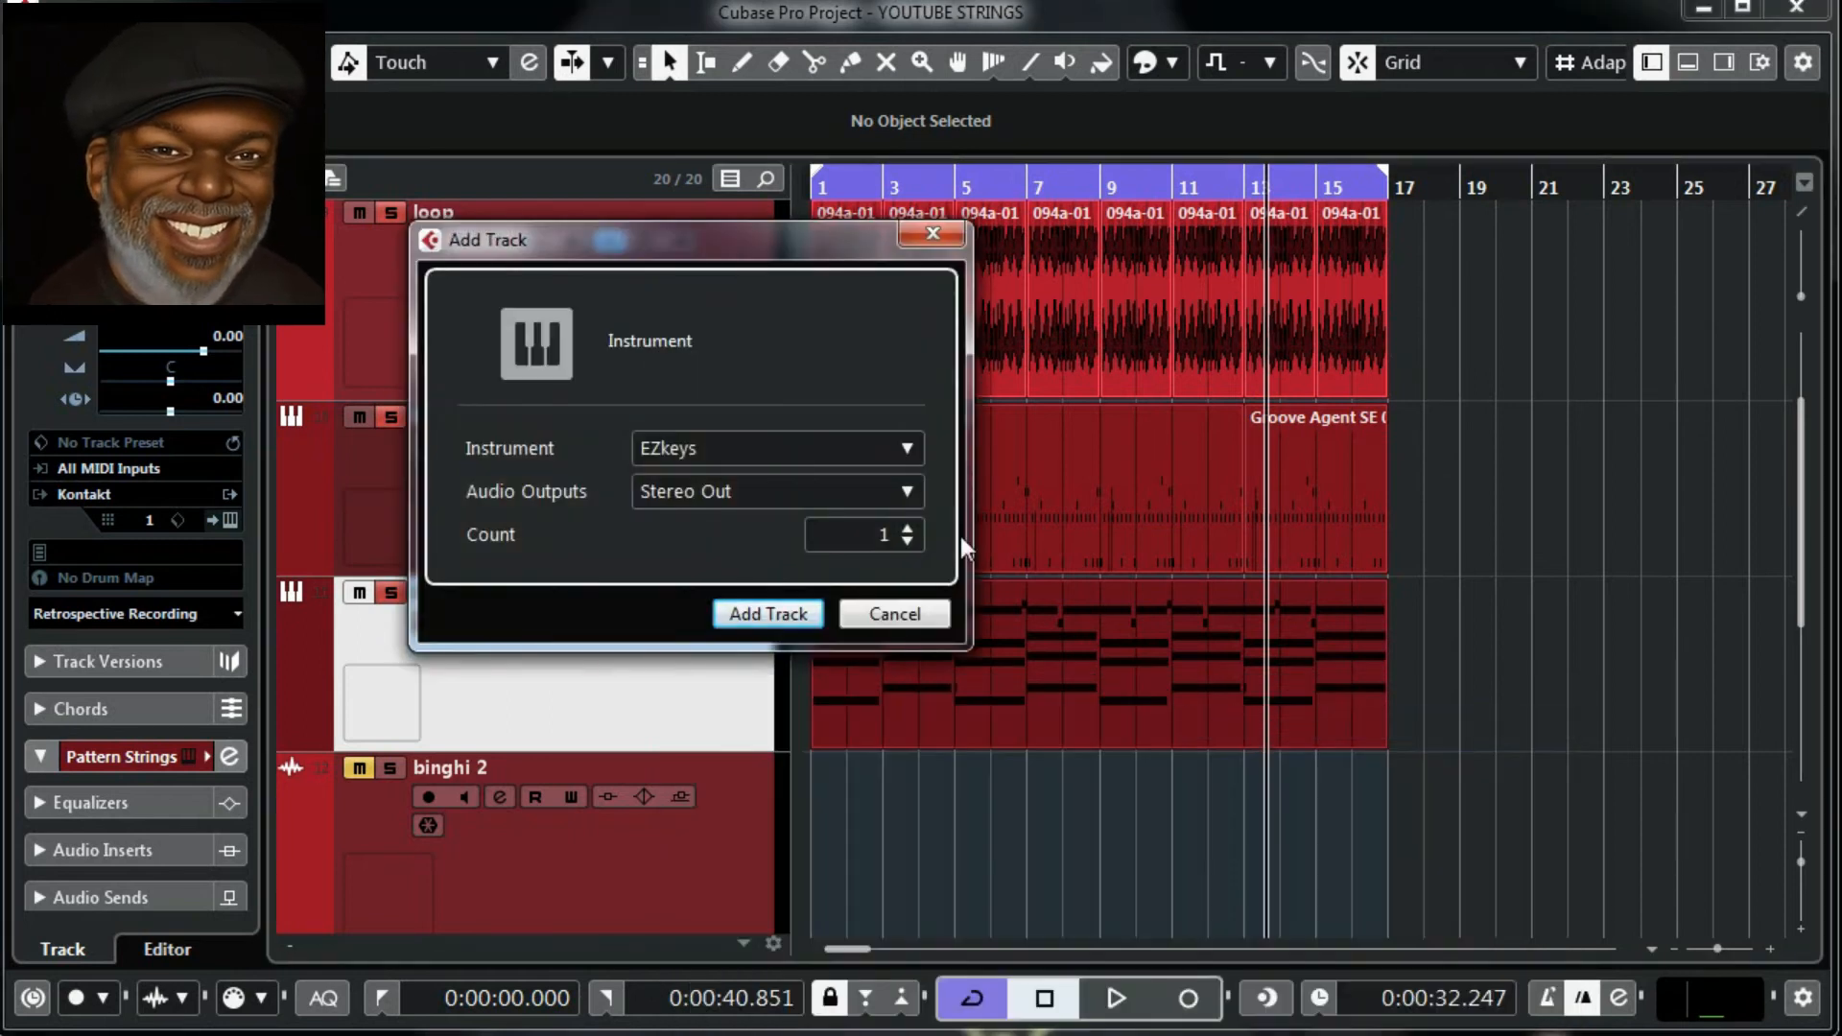
left_click(831, 448)
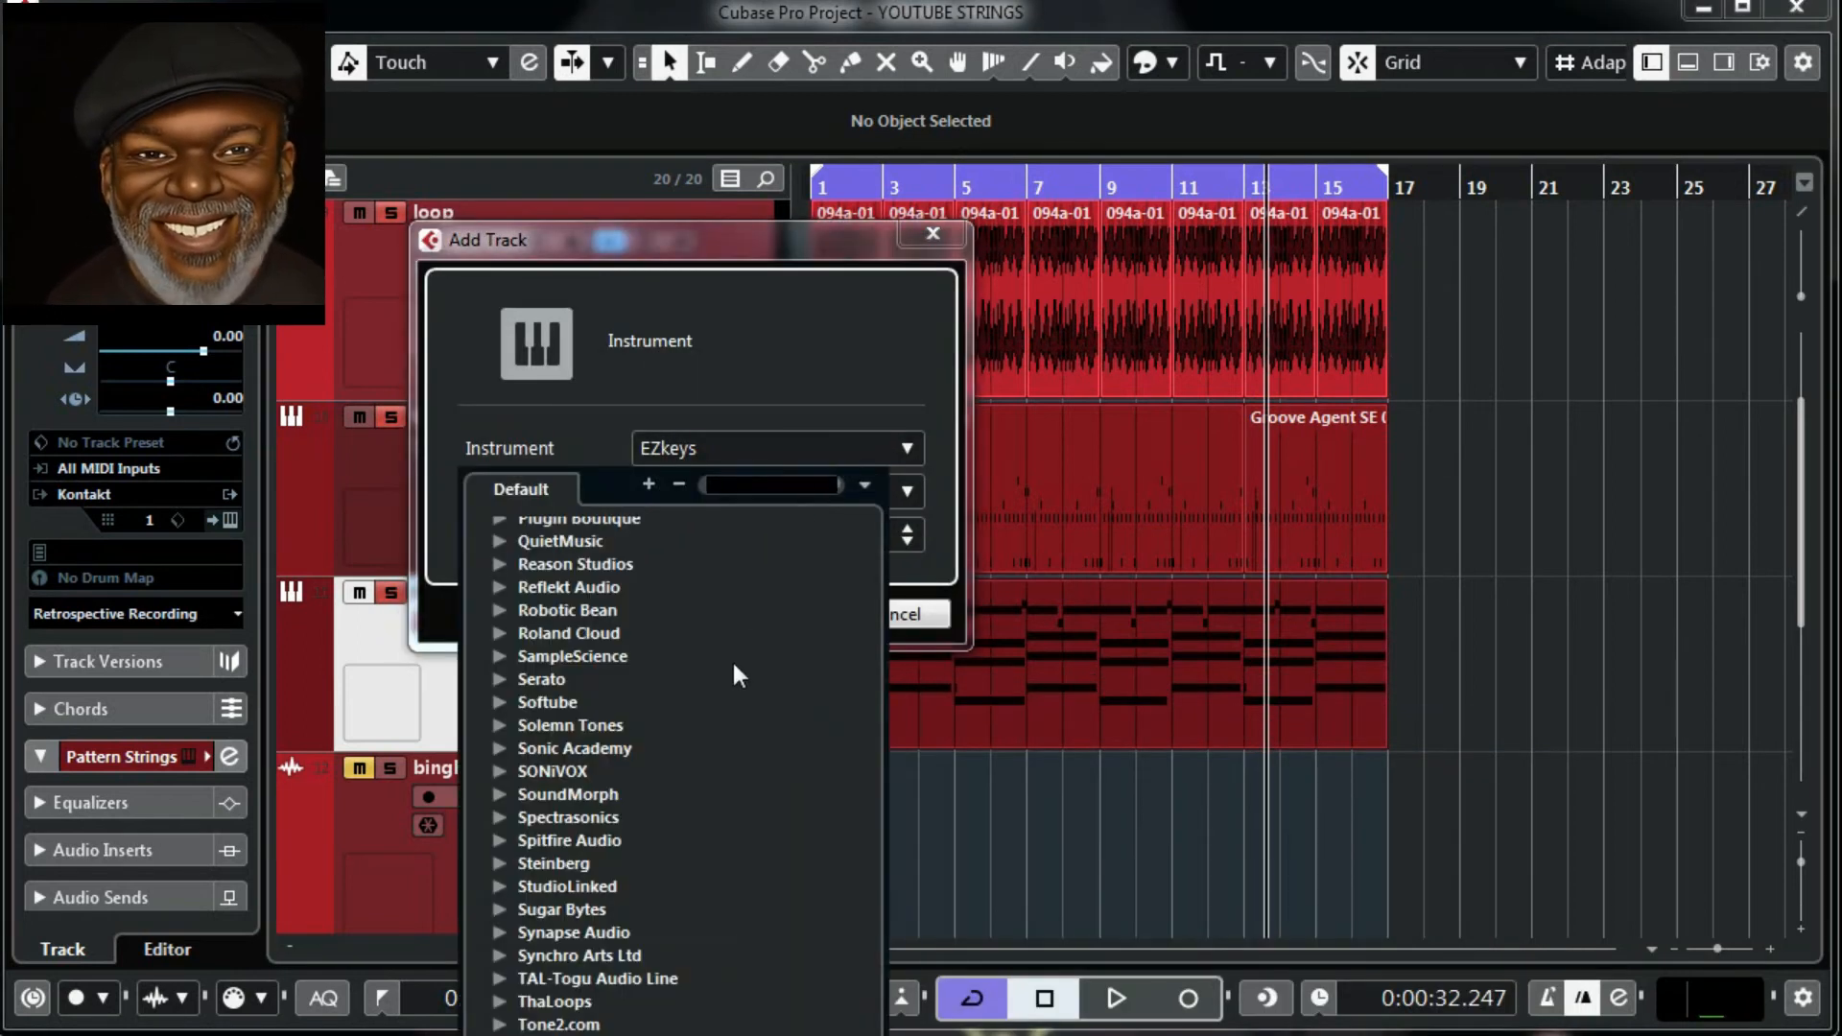
scroll(735, 691, "up", 20)
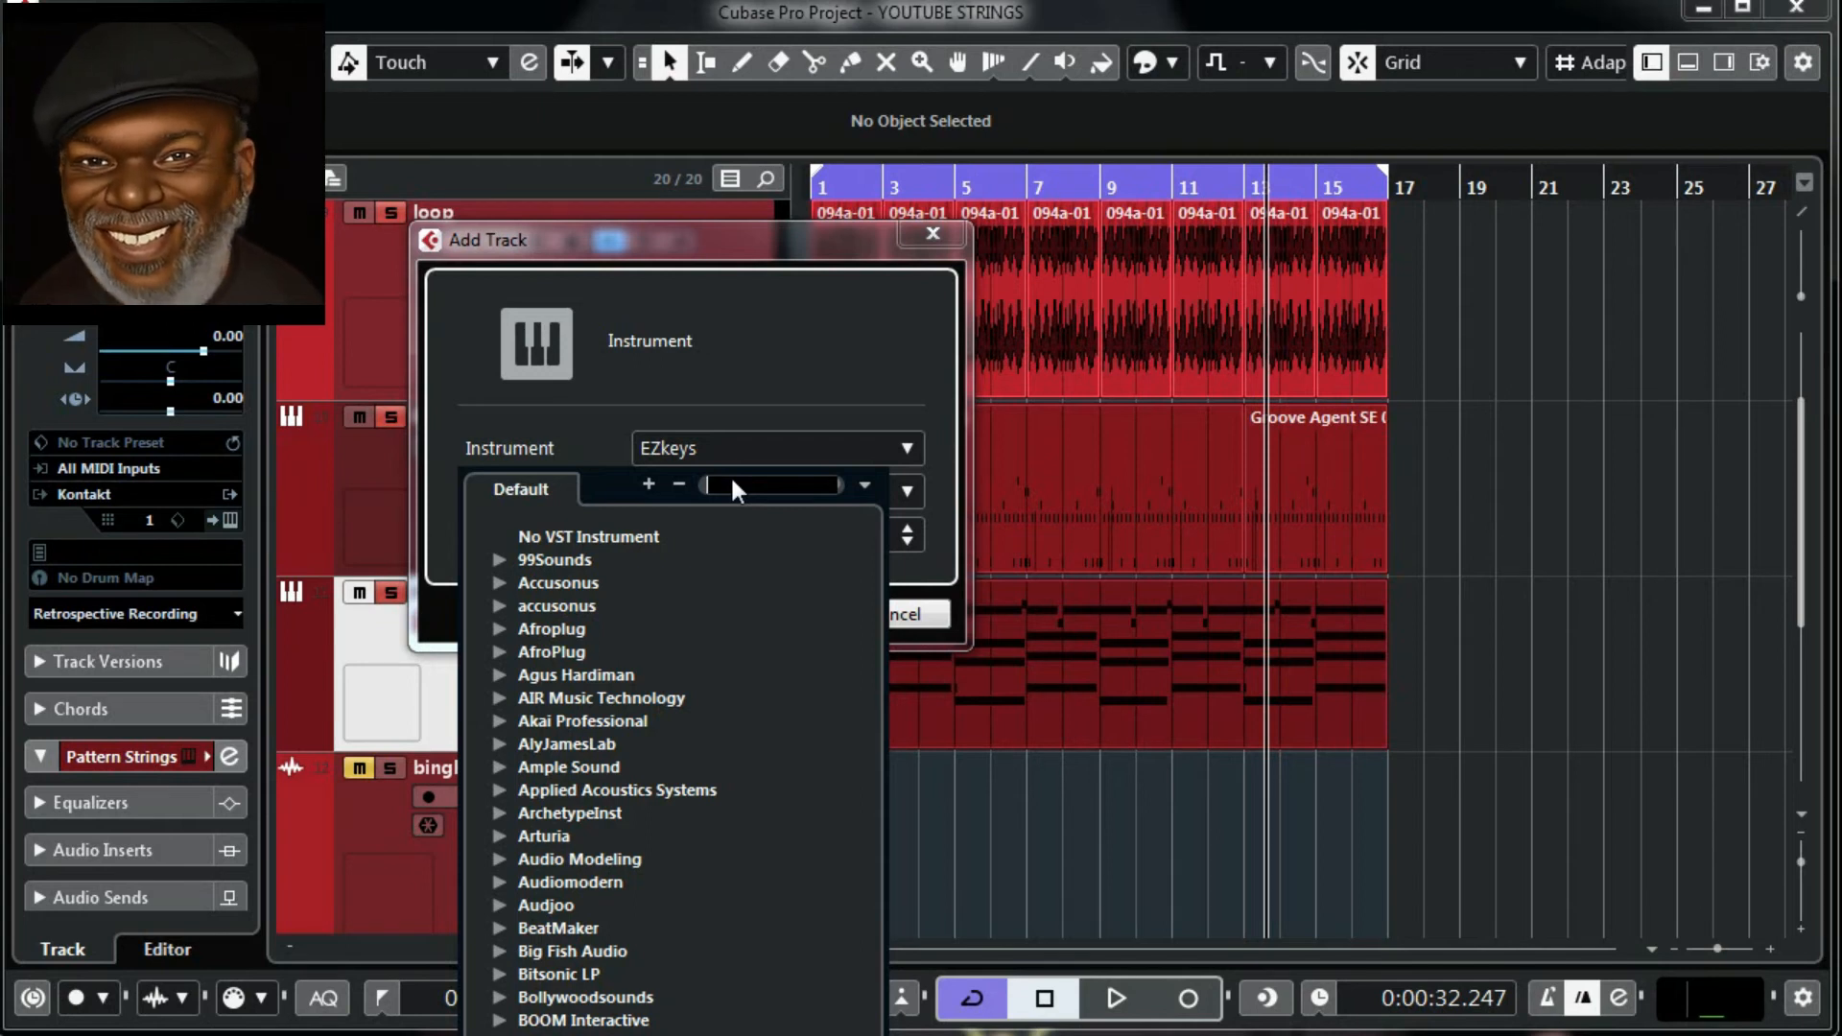
type("kee")
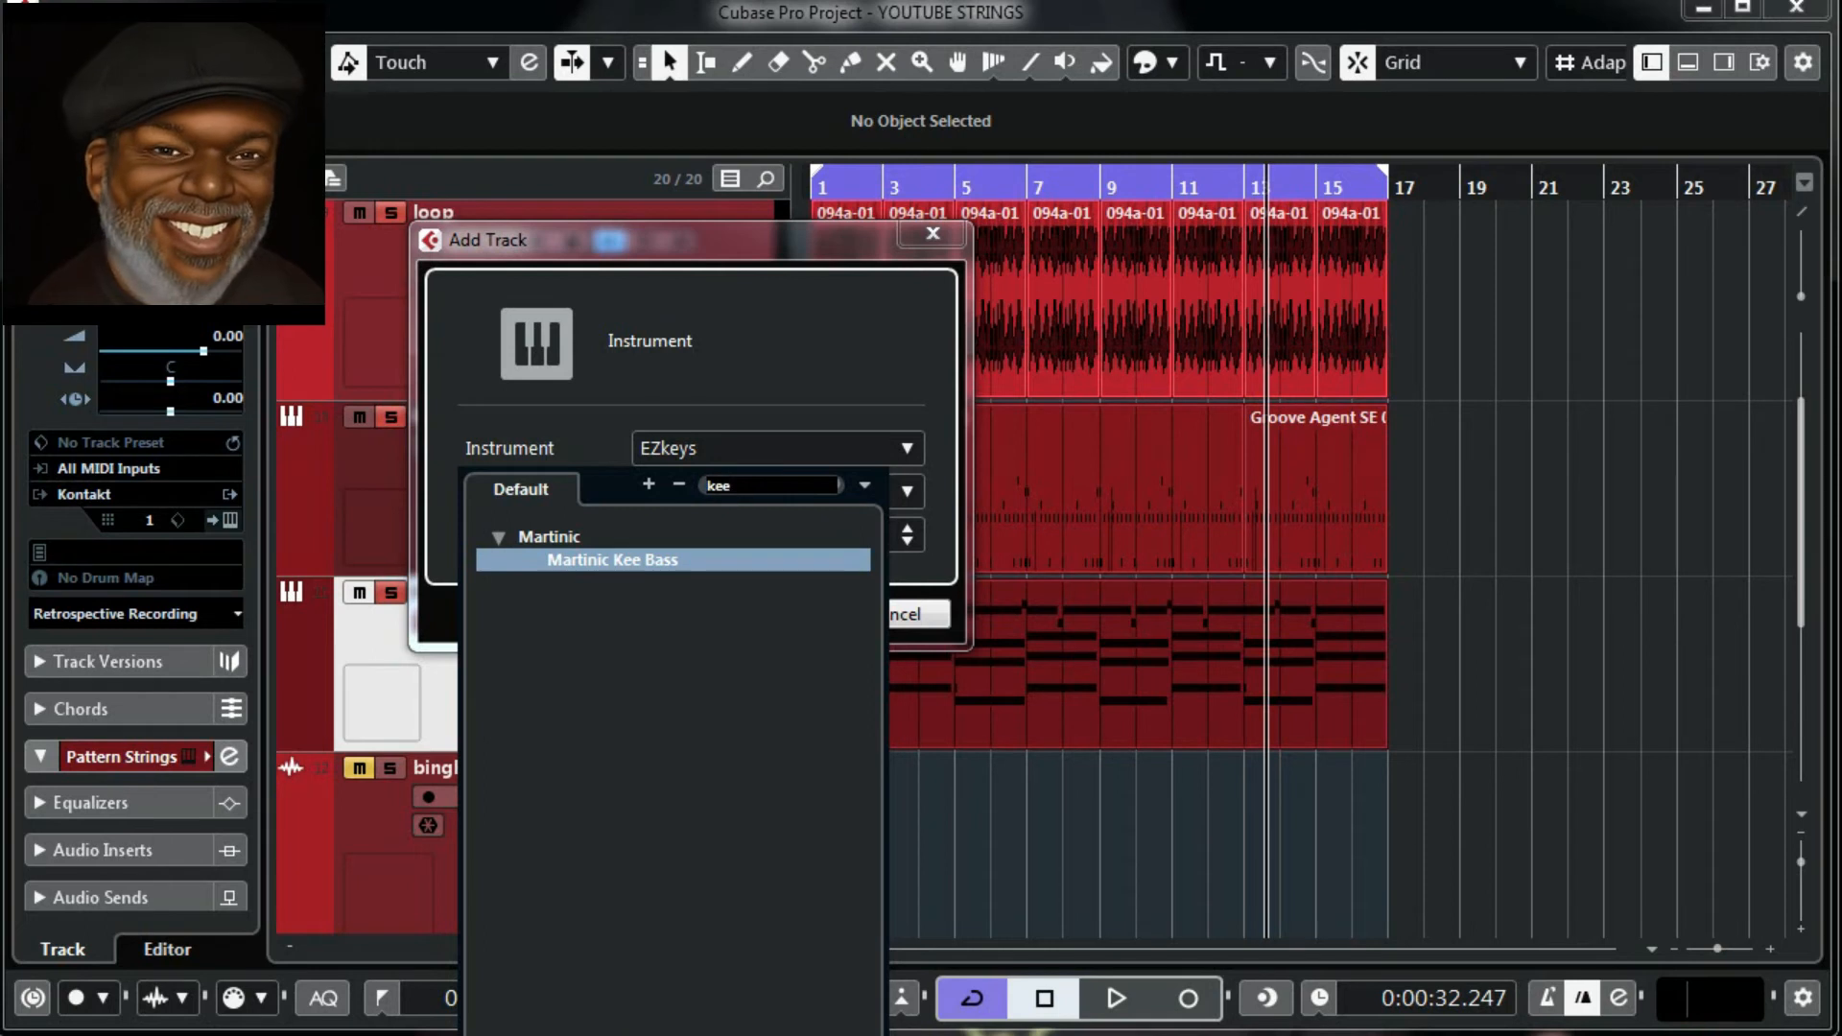
left_click(591, 561)
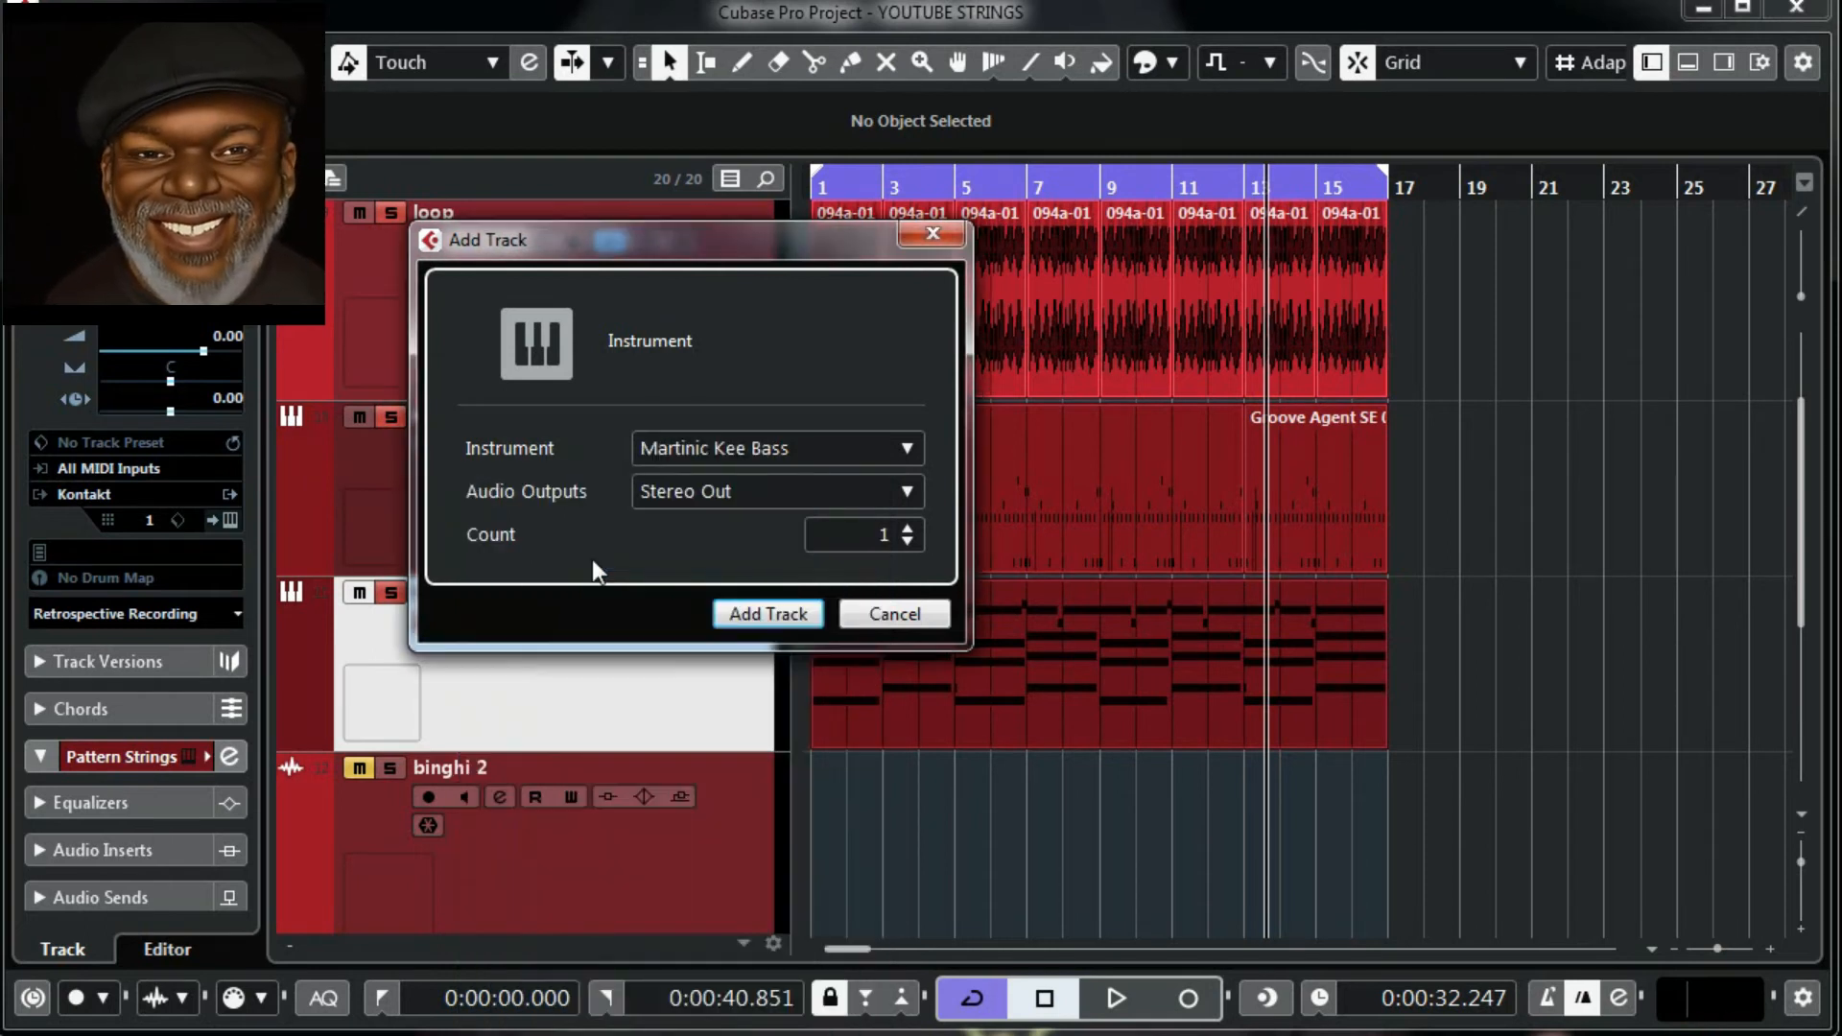
left_click(754, 613)
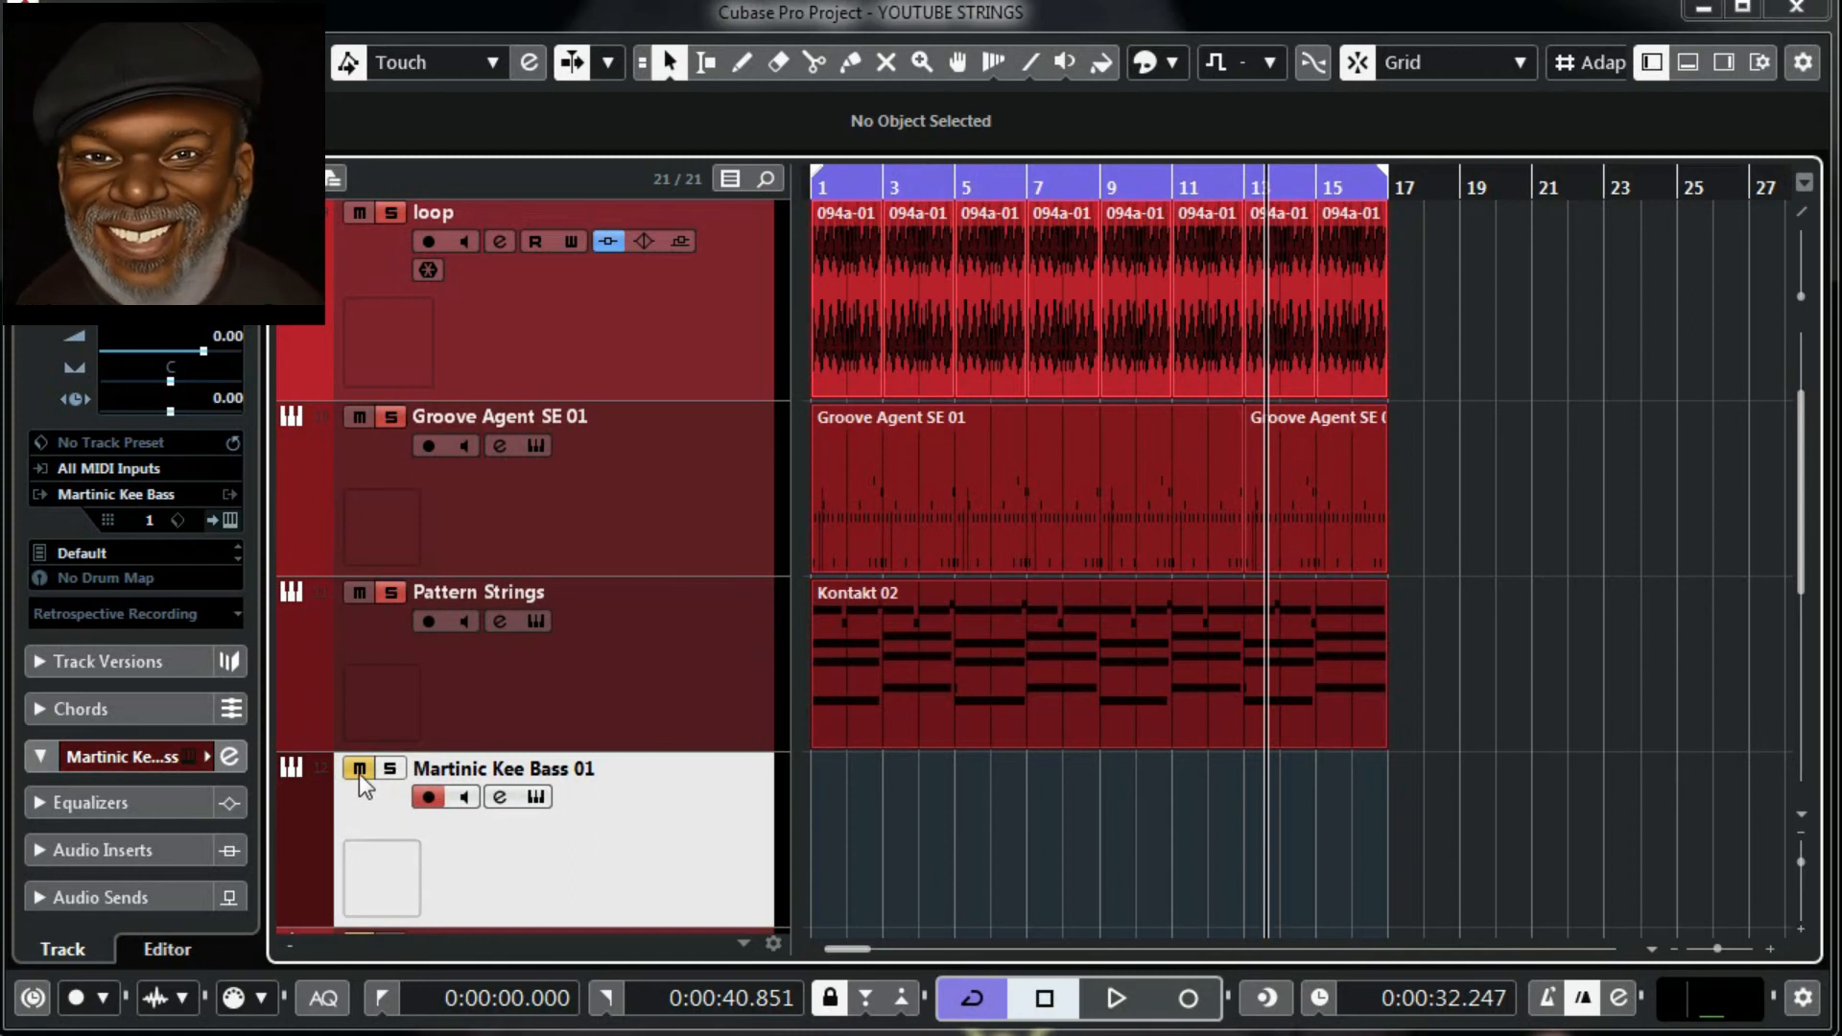
left_click(359, 769)
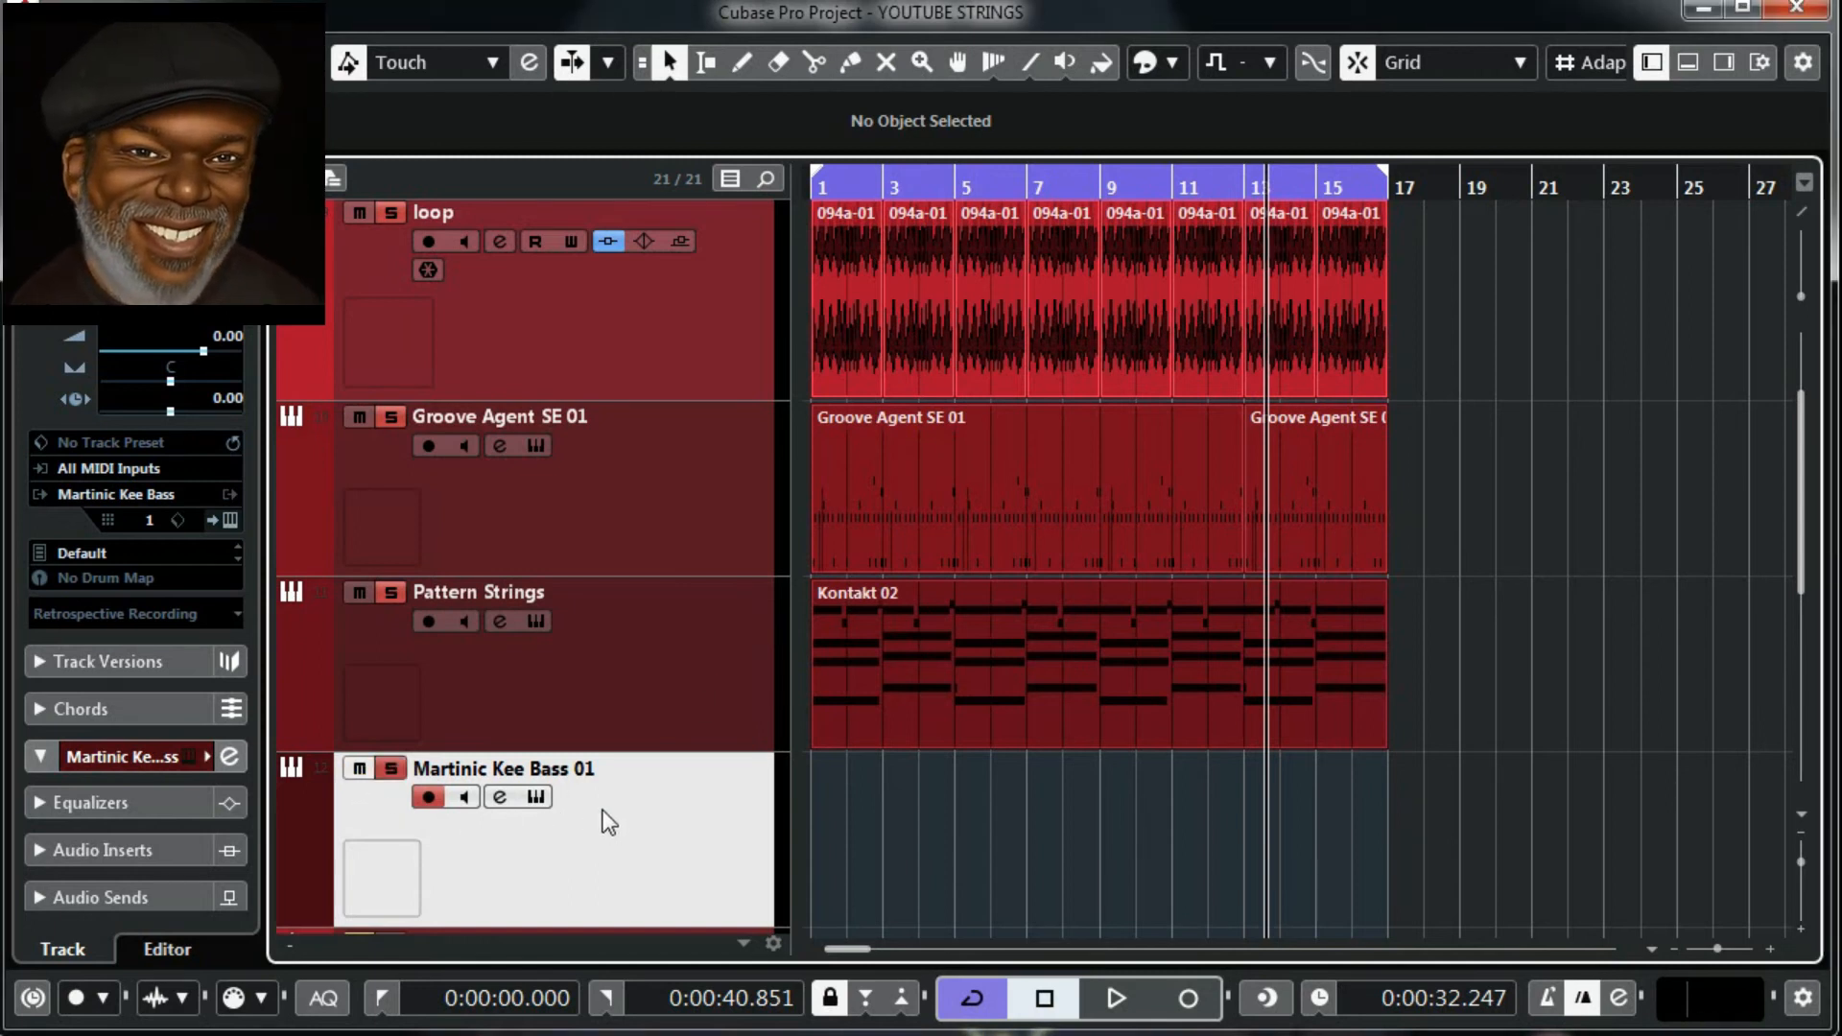
Record a bass line on the Martinic Kee Bass 01 track from the project start across the 16-bar cycle
key("Home")
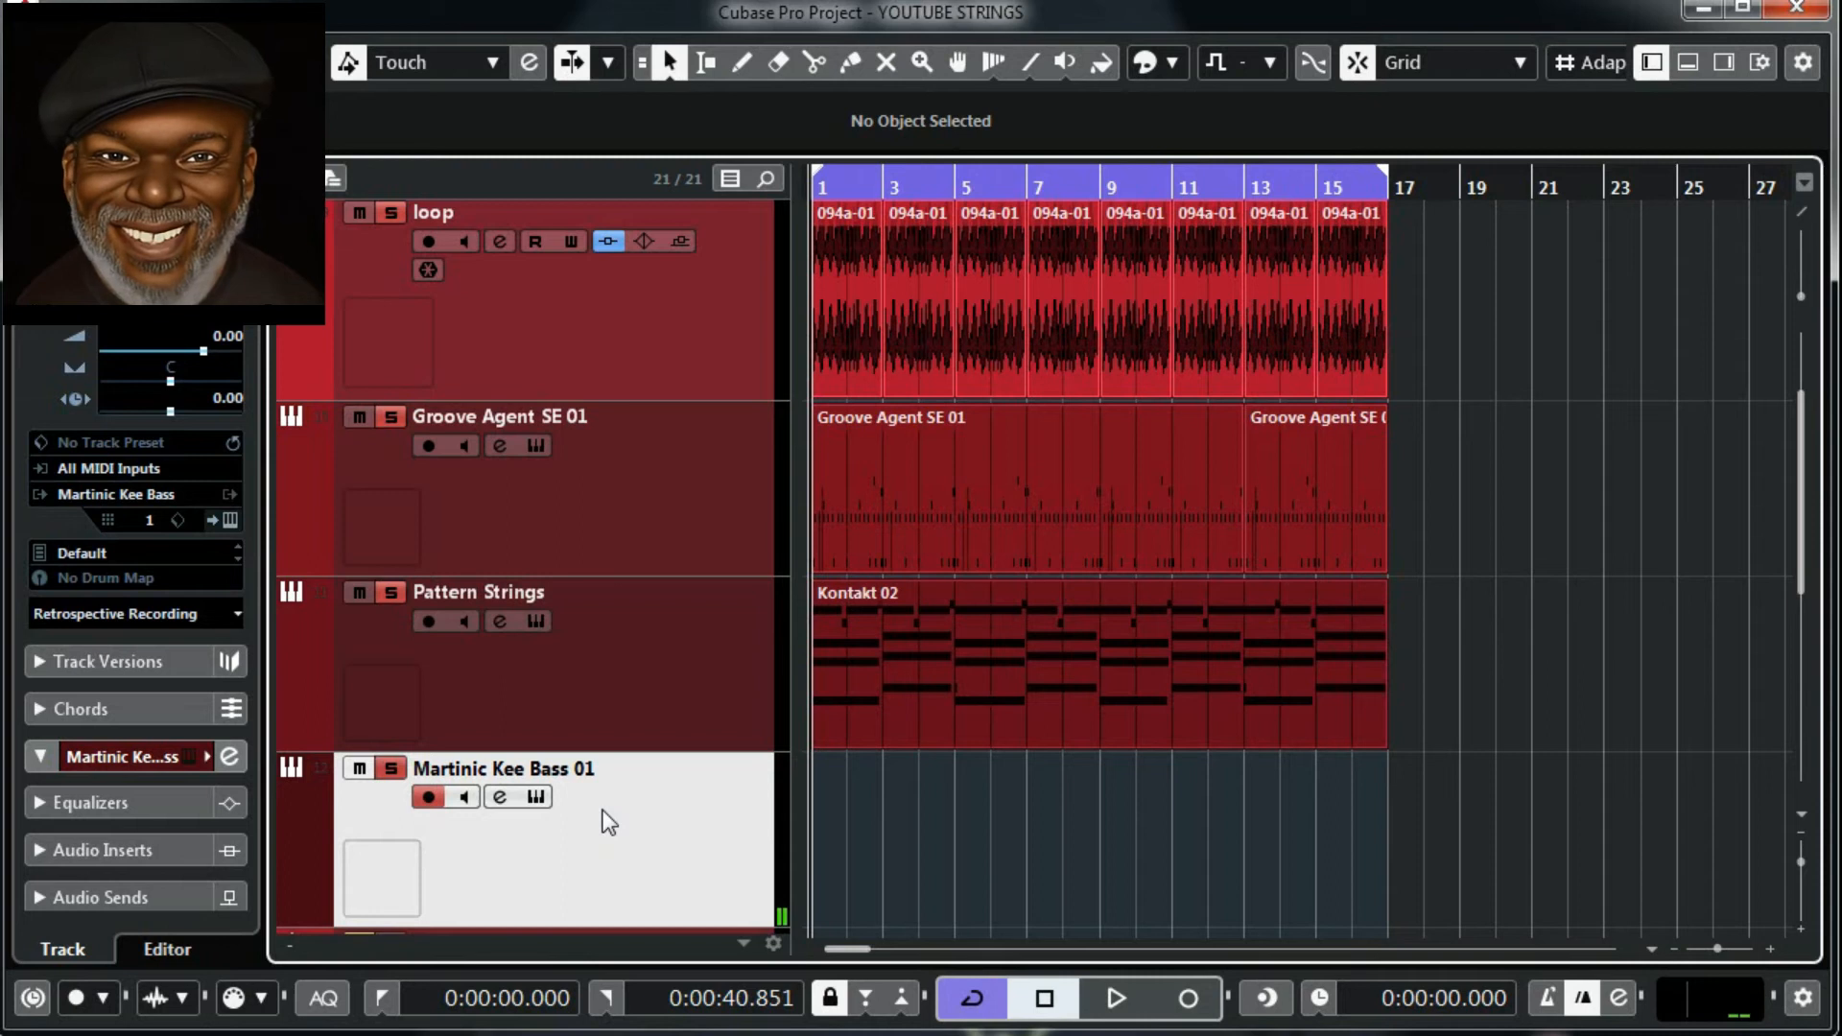
key("KP_Multiply")
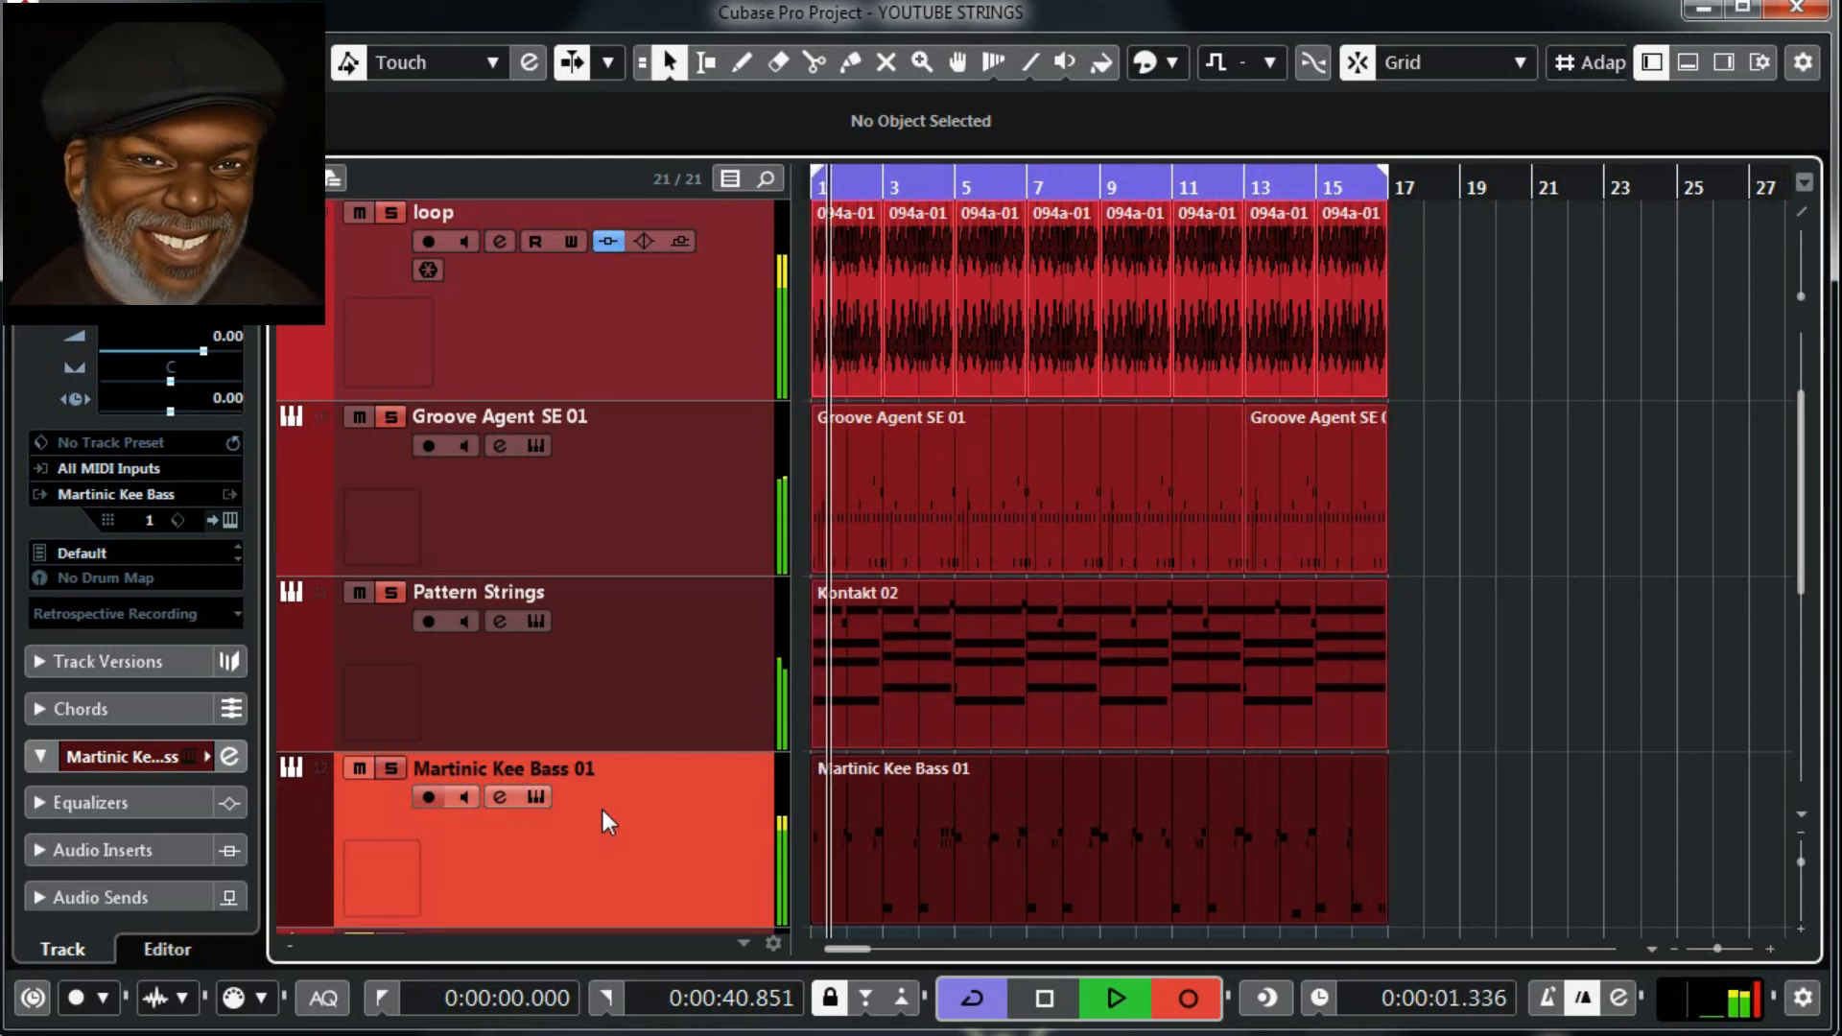
key("space")
key("Home")
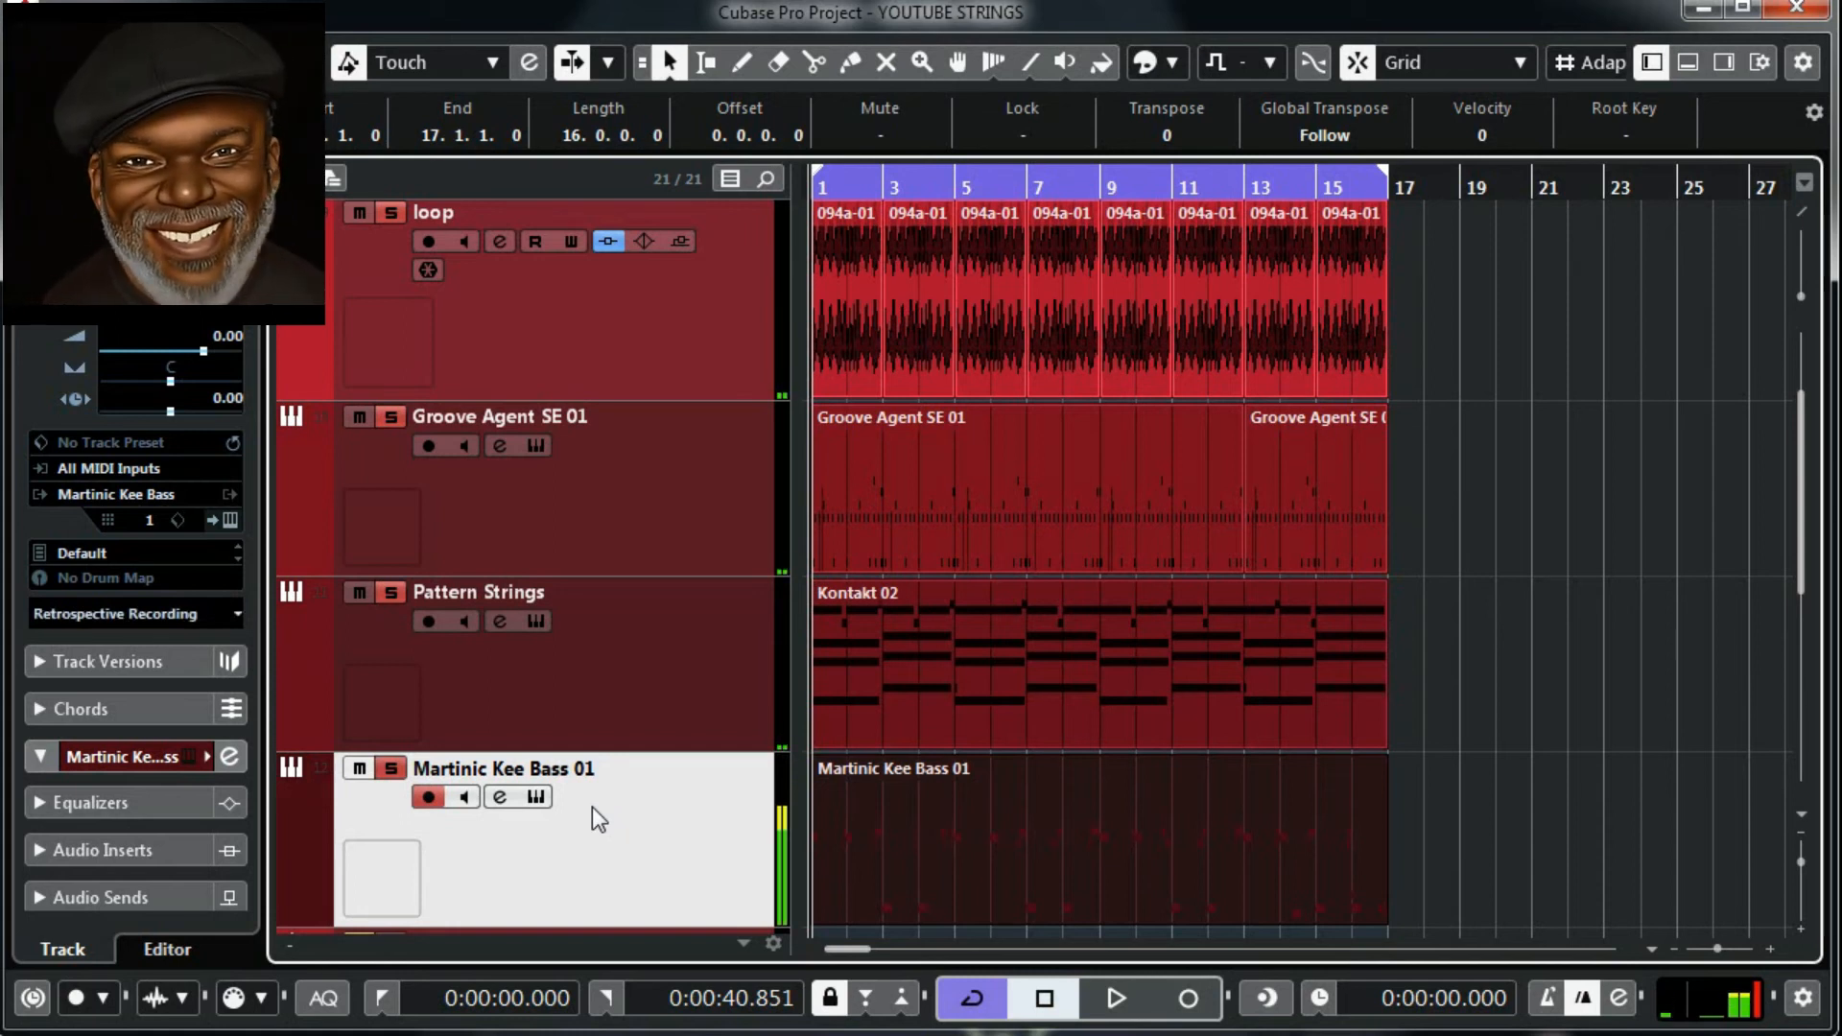
Record another bass pass over the existing part on Martinic Kee Bass 01 and return to the project start
key("KP_Multiply")
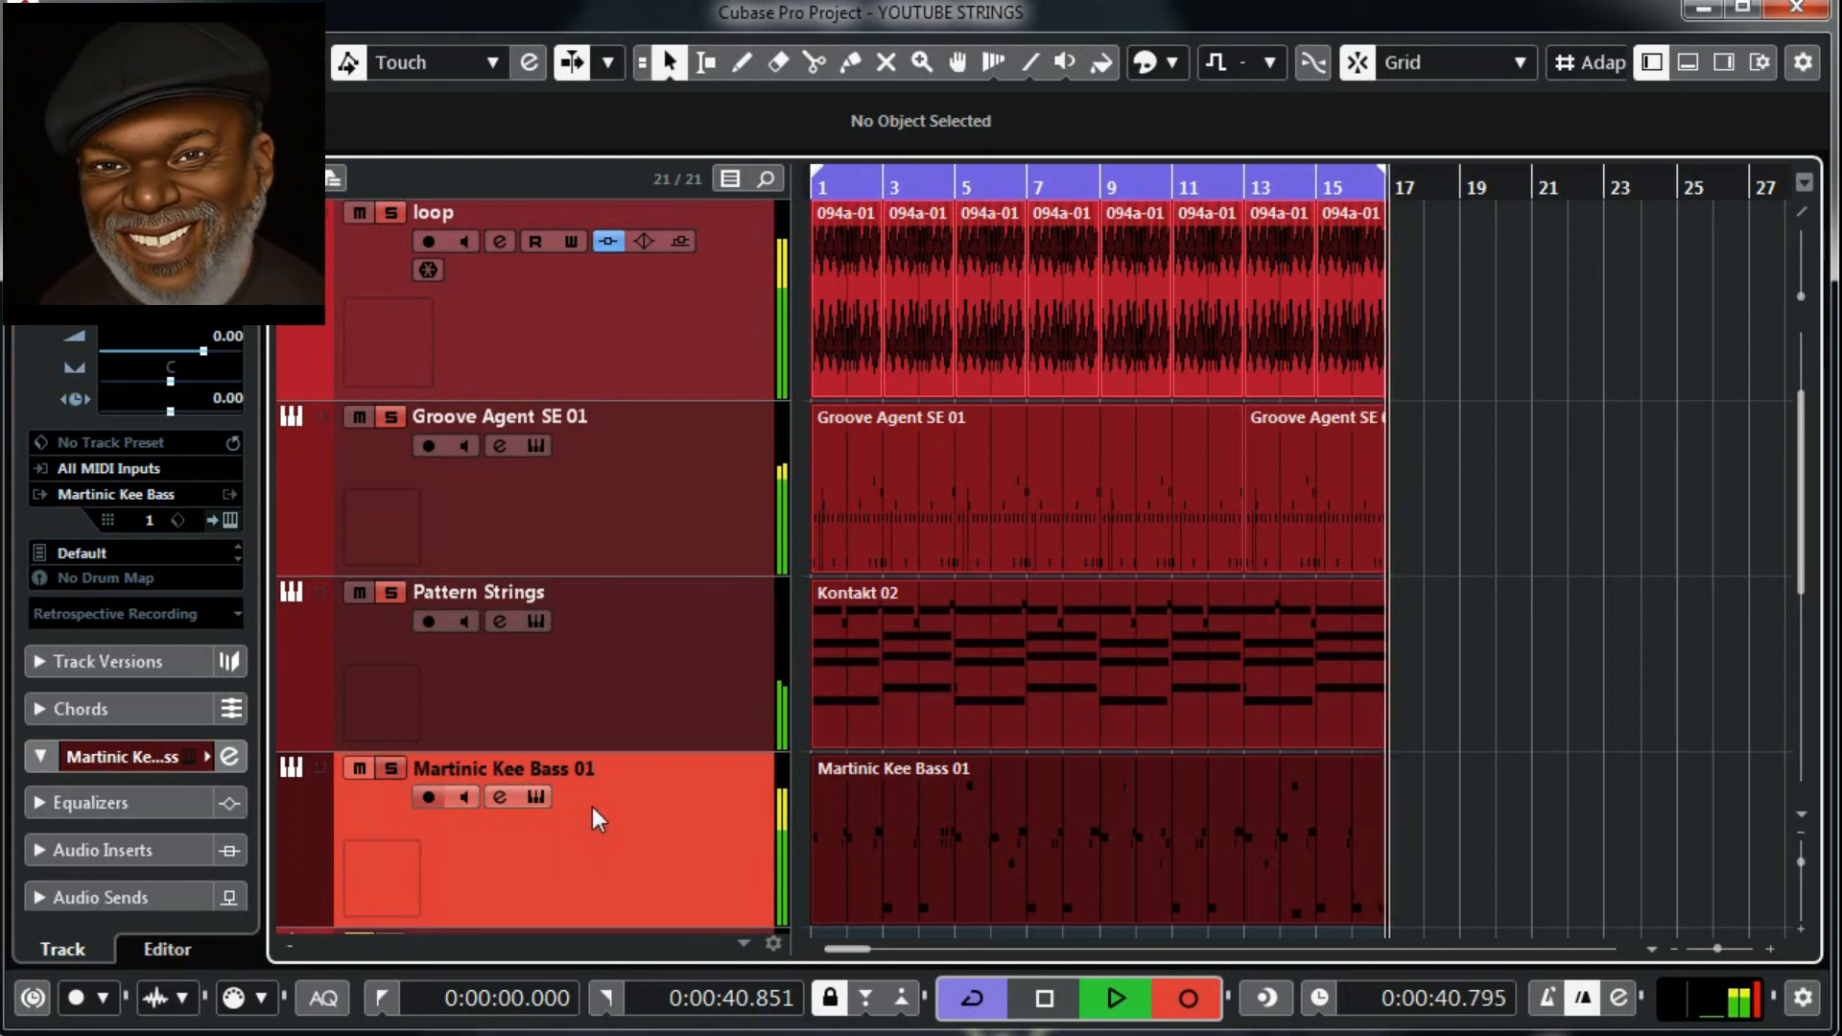
key("space")
key("KP_Decimal")
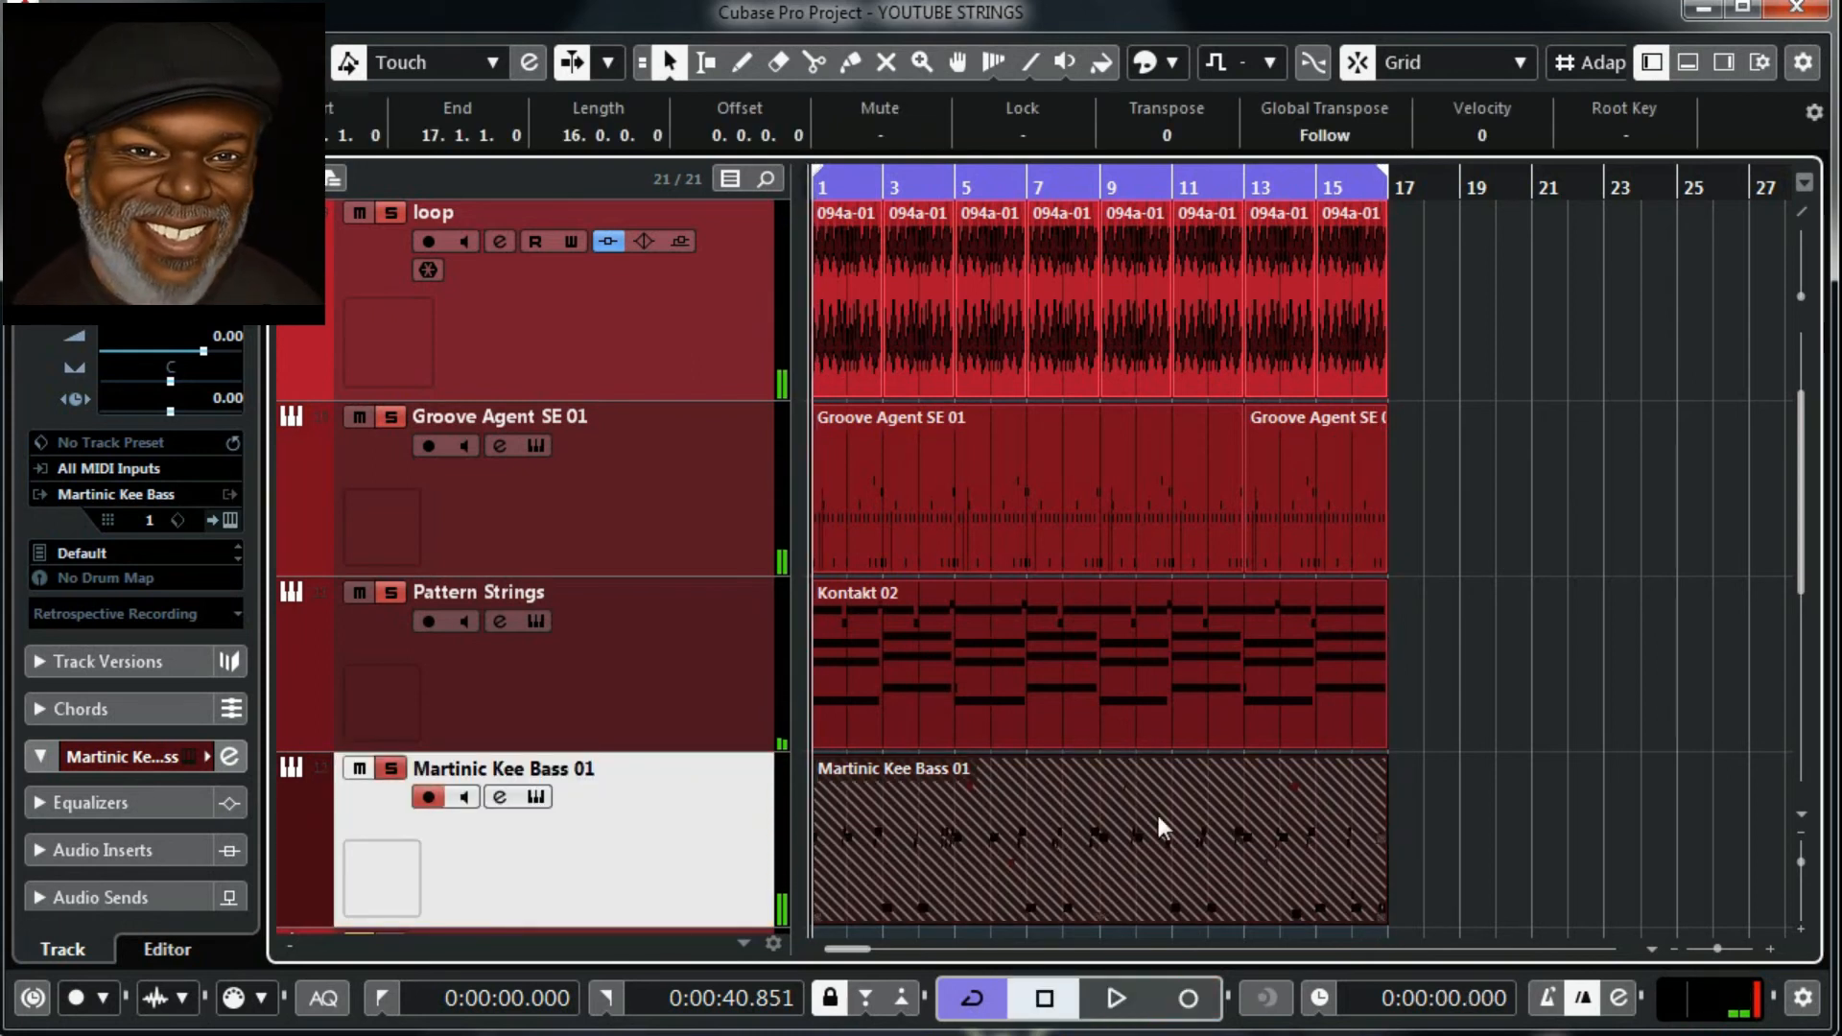
Glue the overlapping Martinic Kee Bass 01 parts into one and play the arrangement from the project start
right_click(1546, 449)
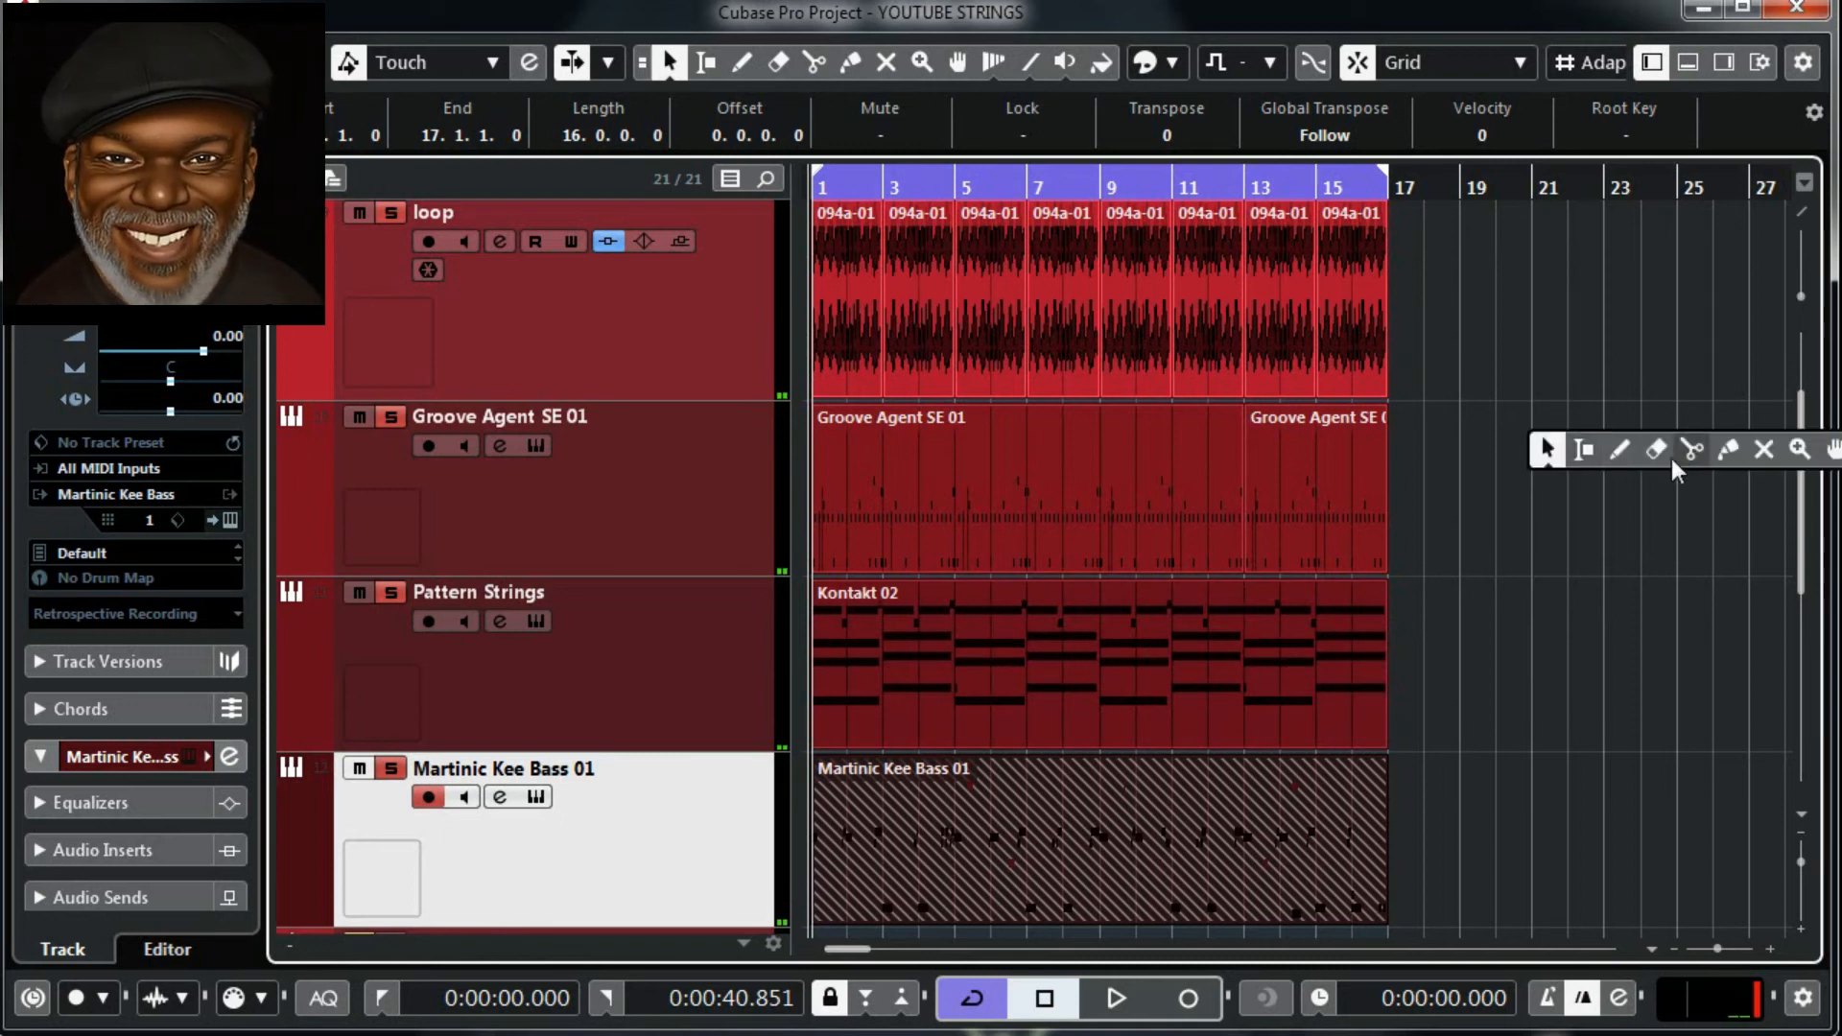
left_click(1628, 392)
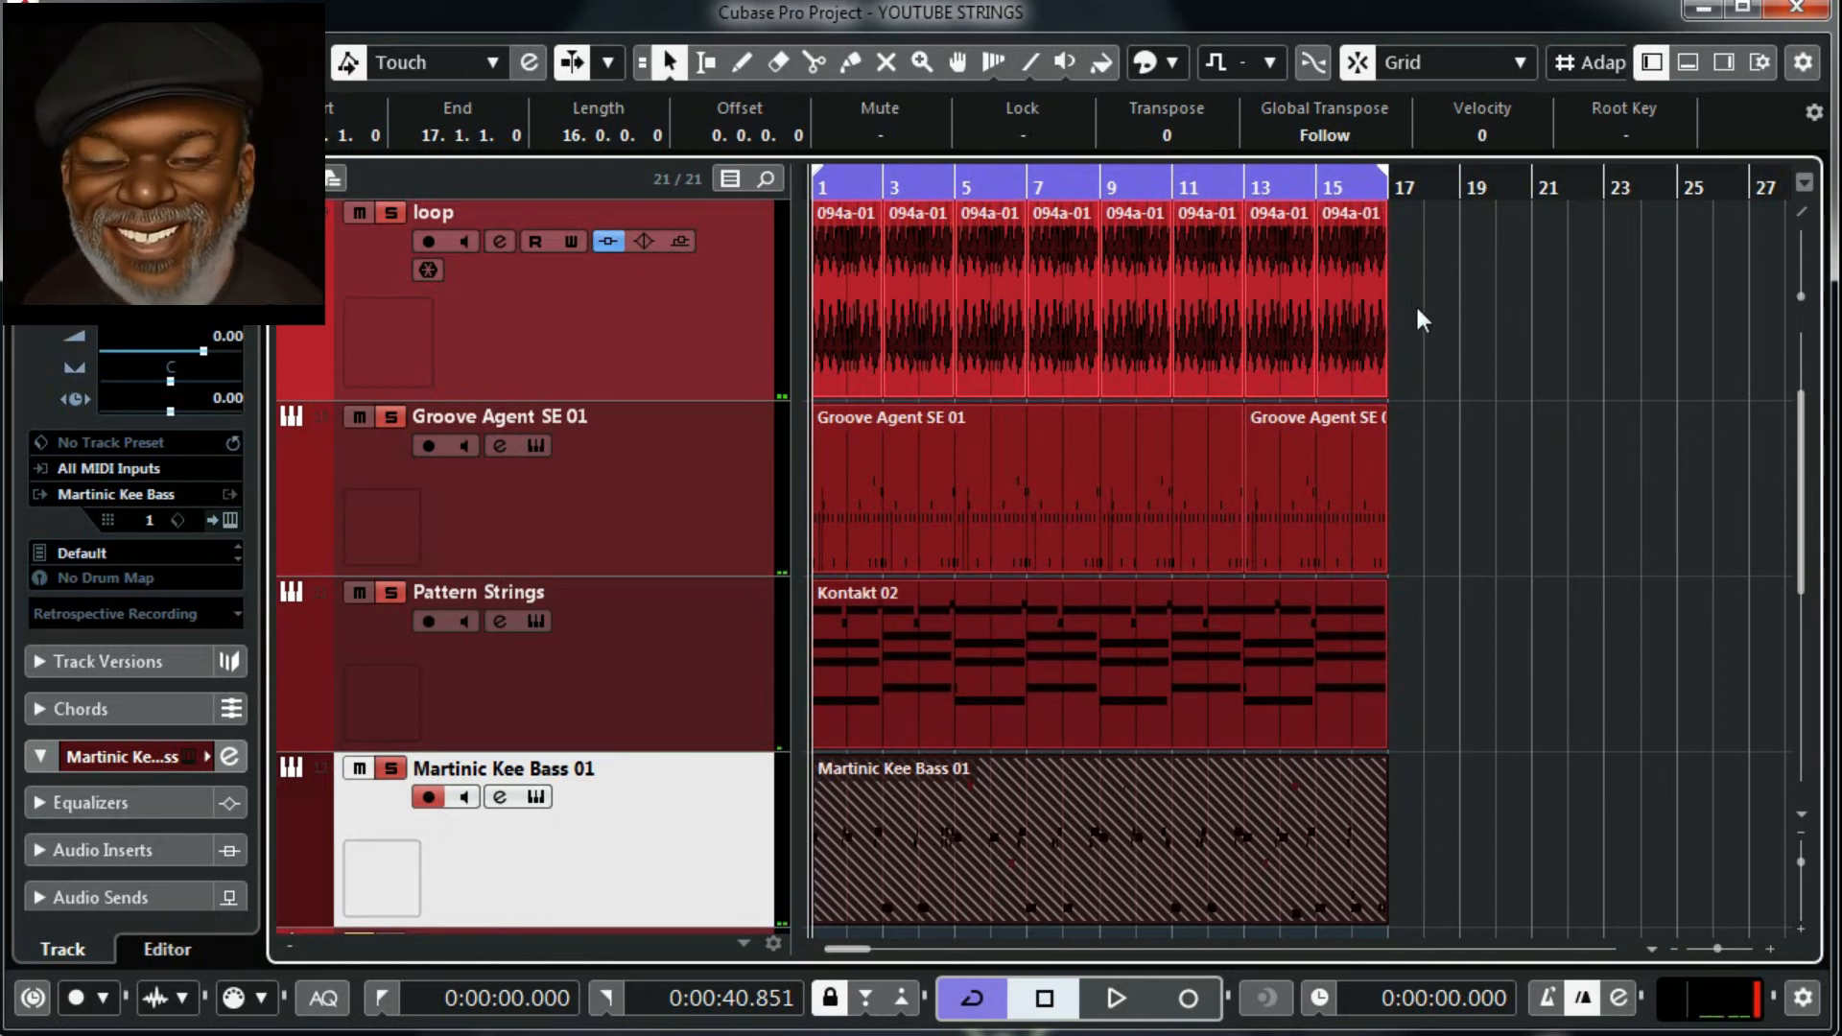
right_click(1463, 299)
left_click(1642, 296)
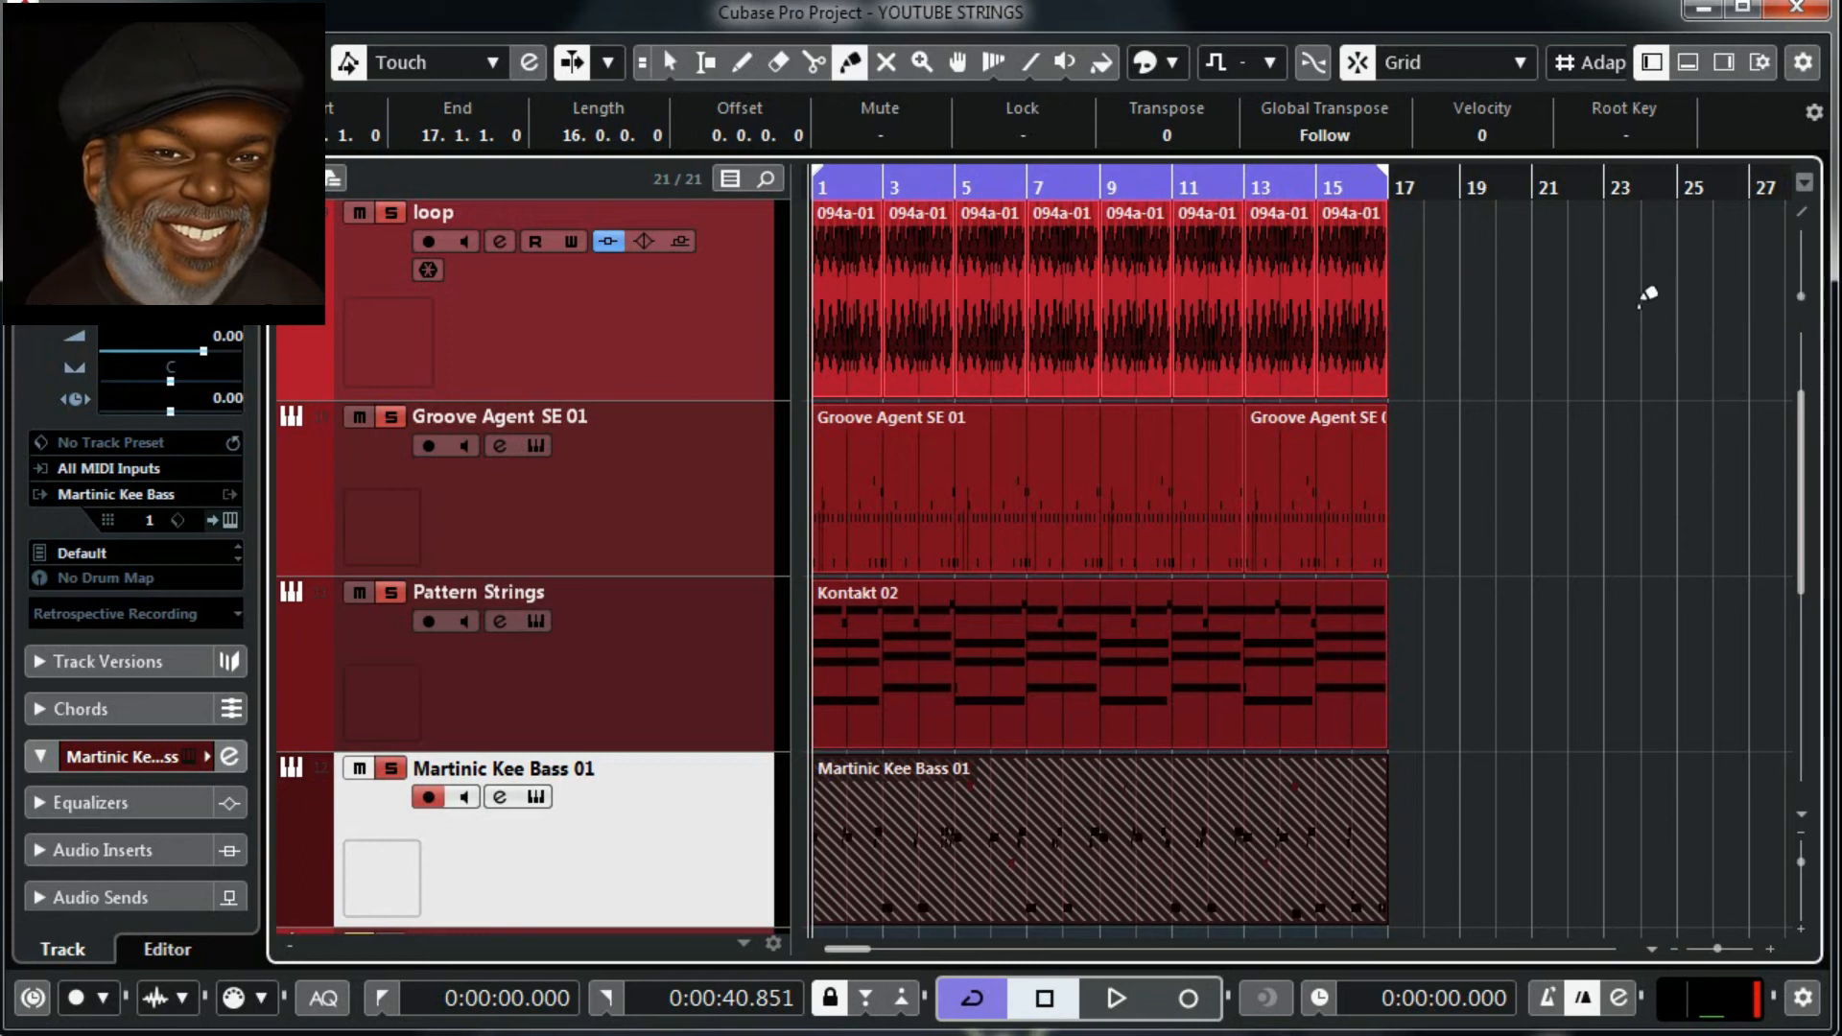
left_click(1172, 782)
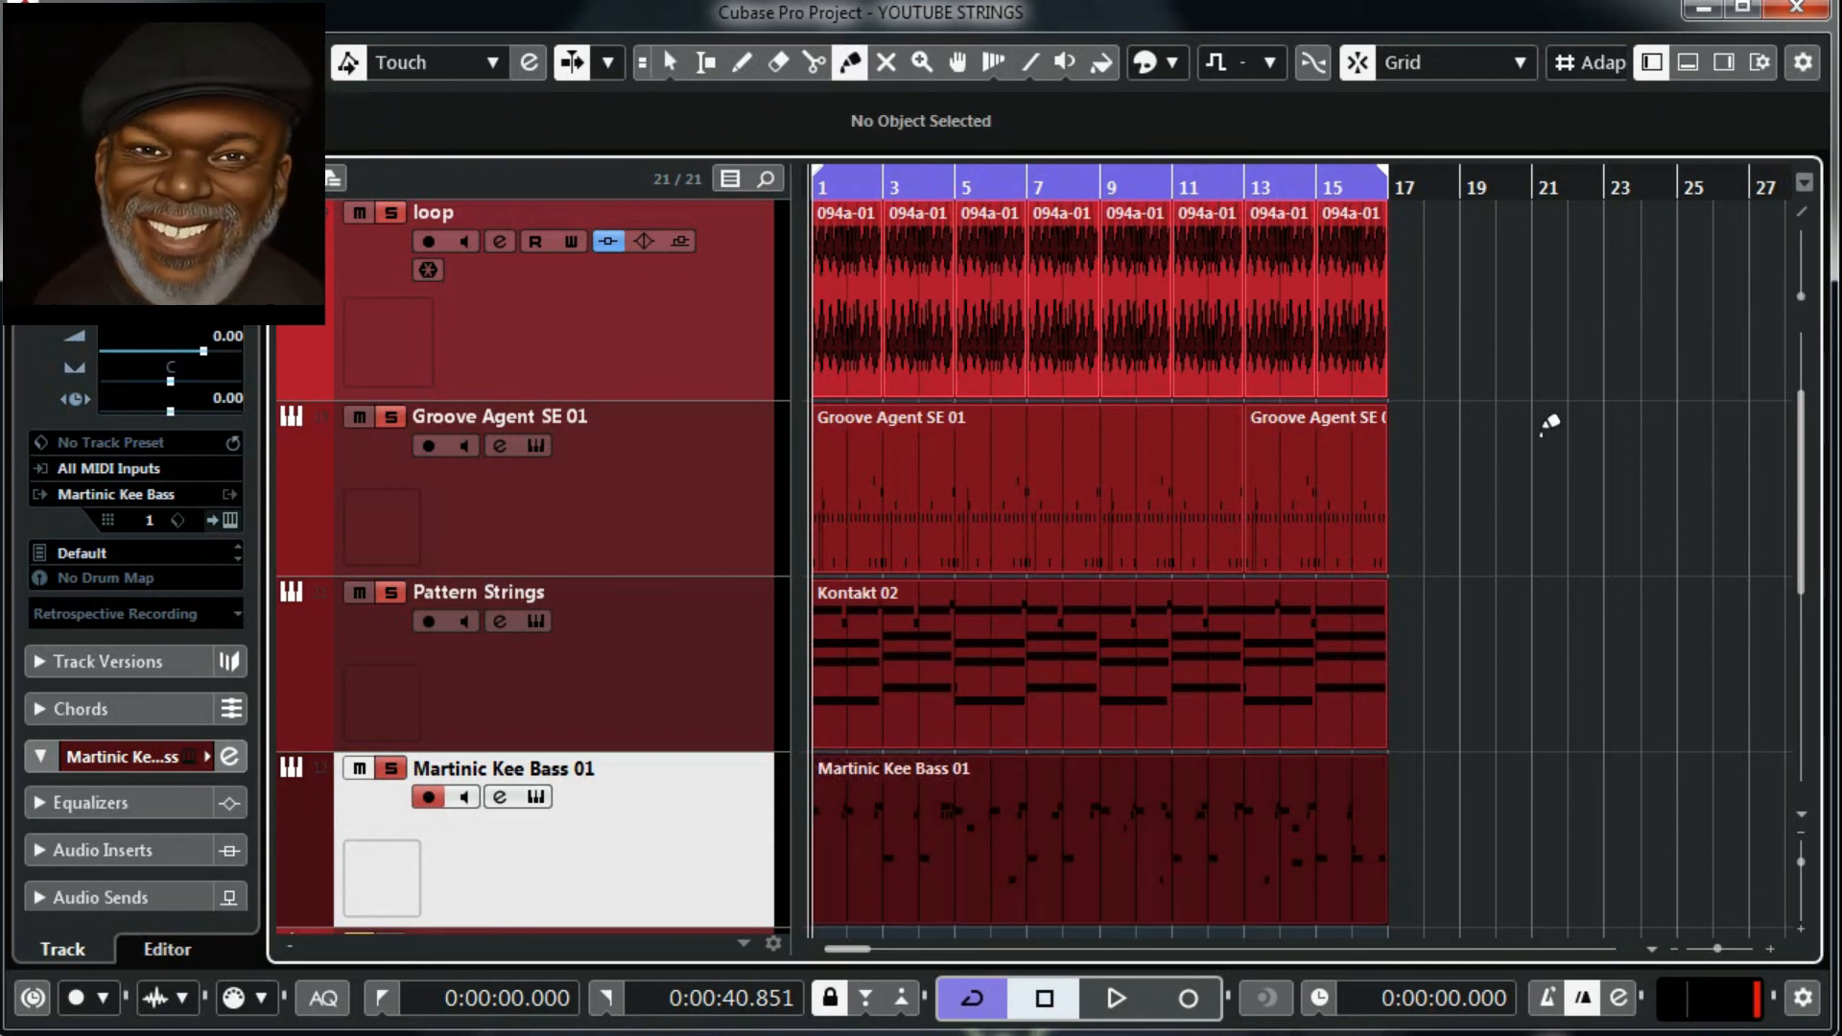
key("space")
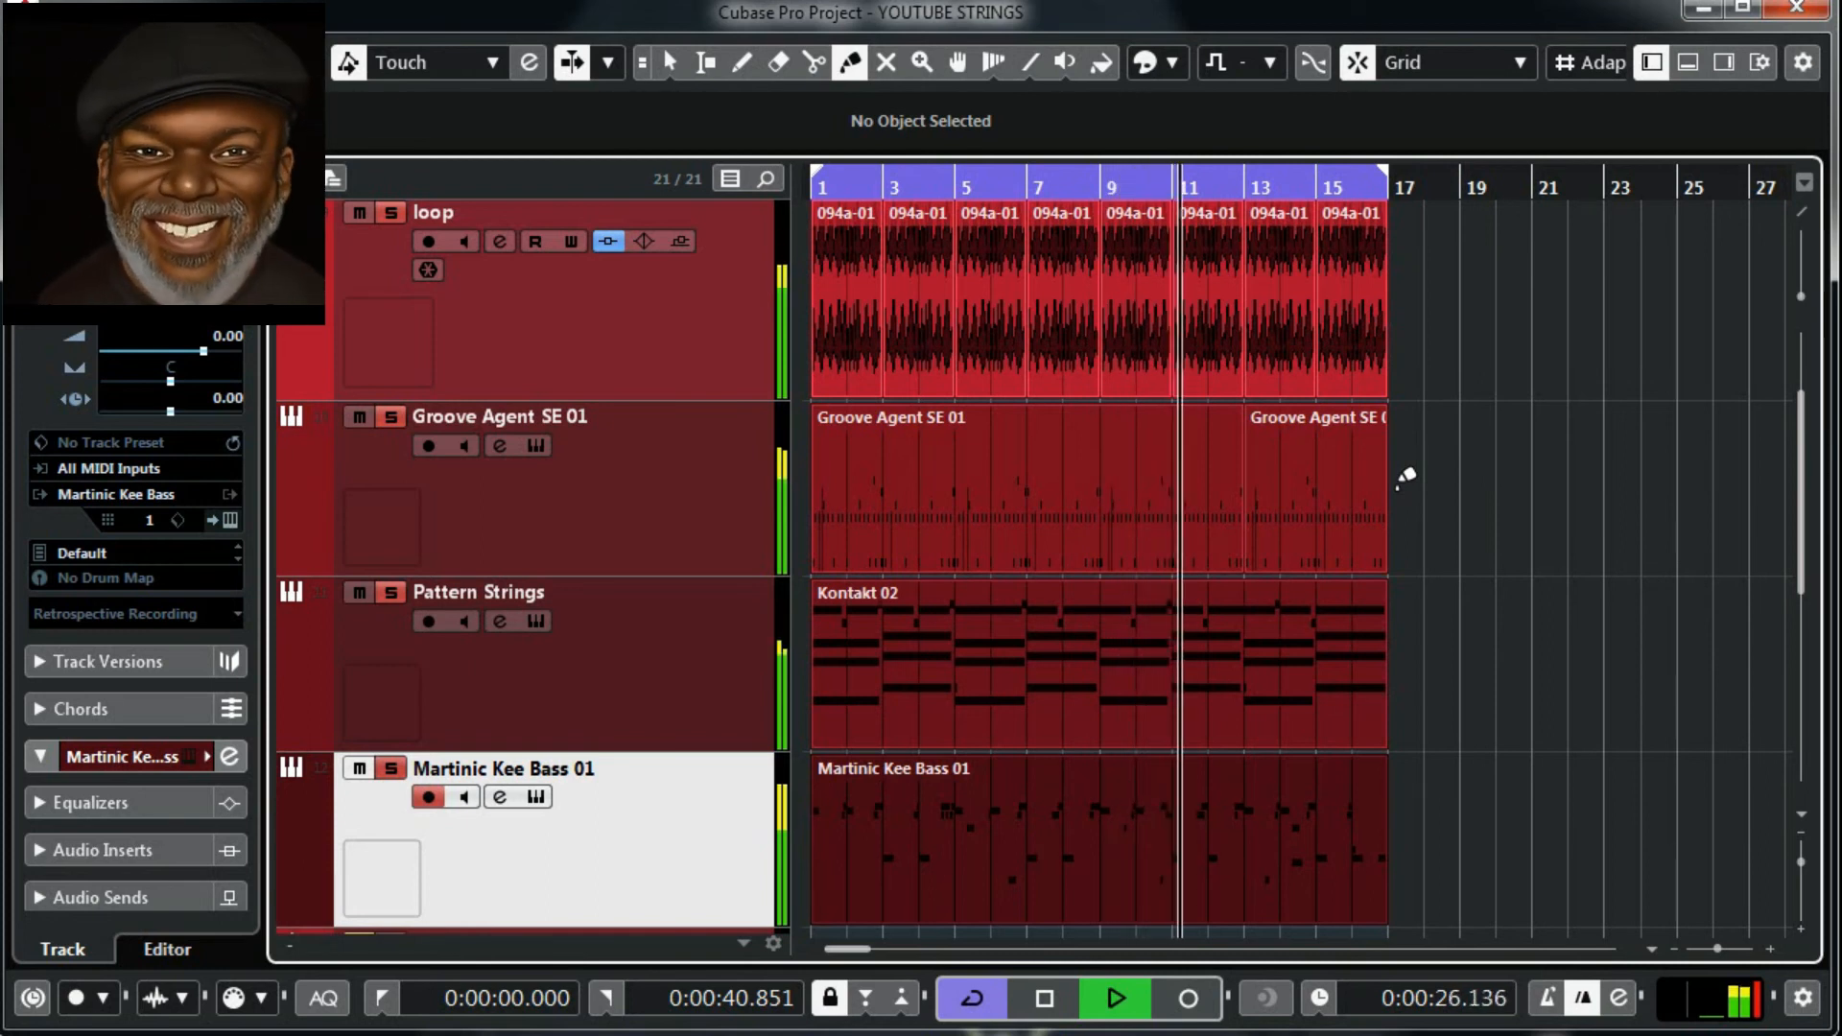
Switch to the Object Selection tool and replay the passage starting just after bar 10
key("space")
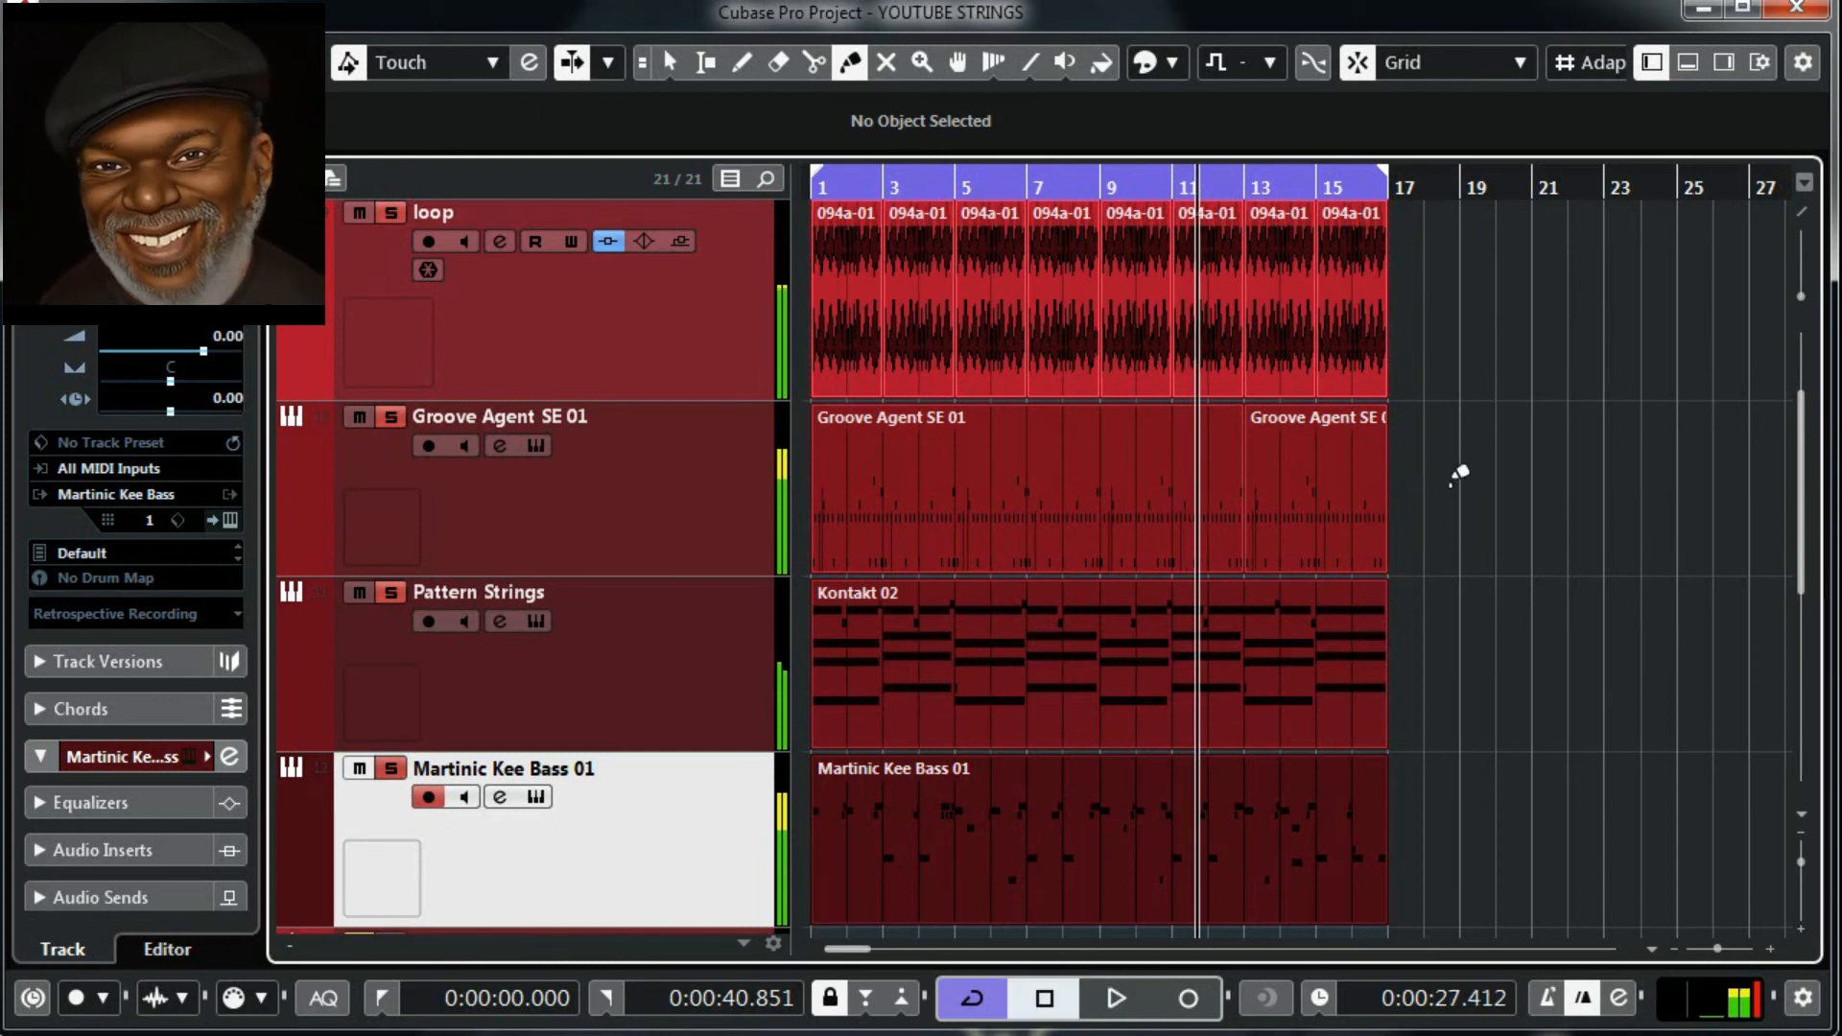
right_click(1459, 472)
left_click(1468, 483)
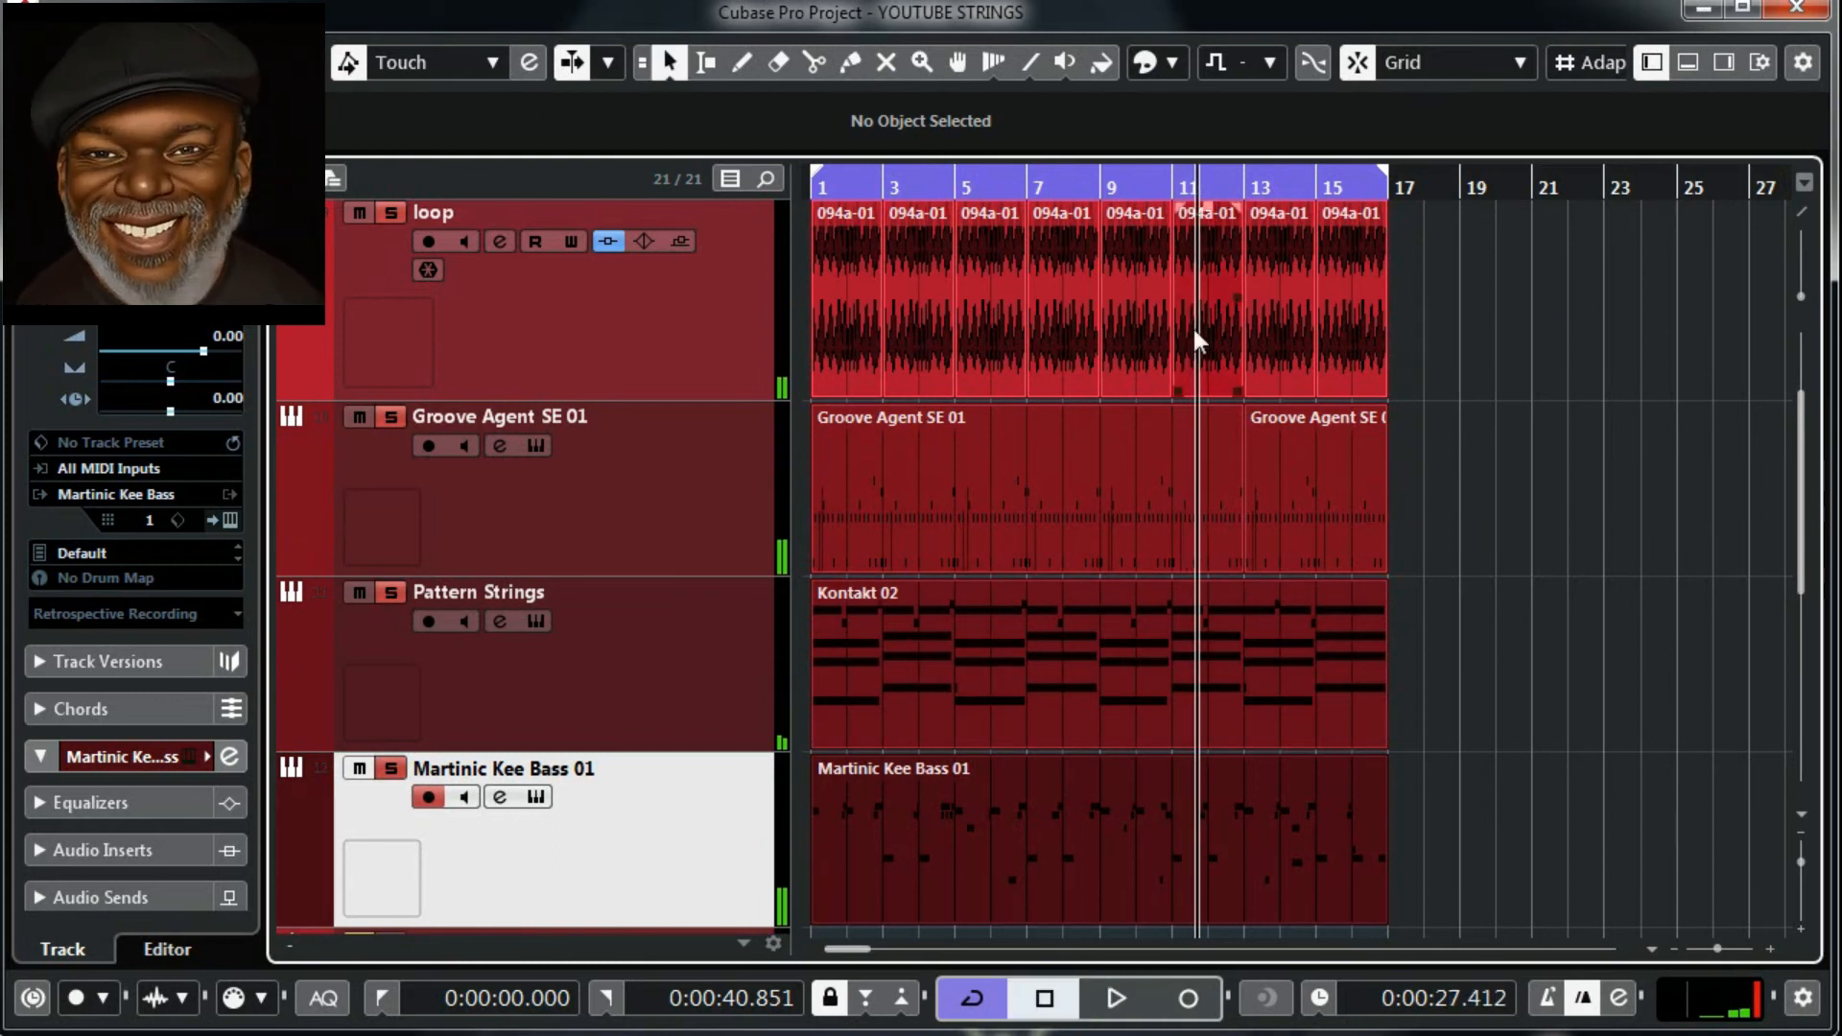
left_click_drag(1140, 188, 1159, 281)
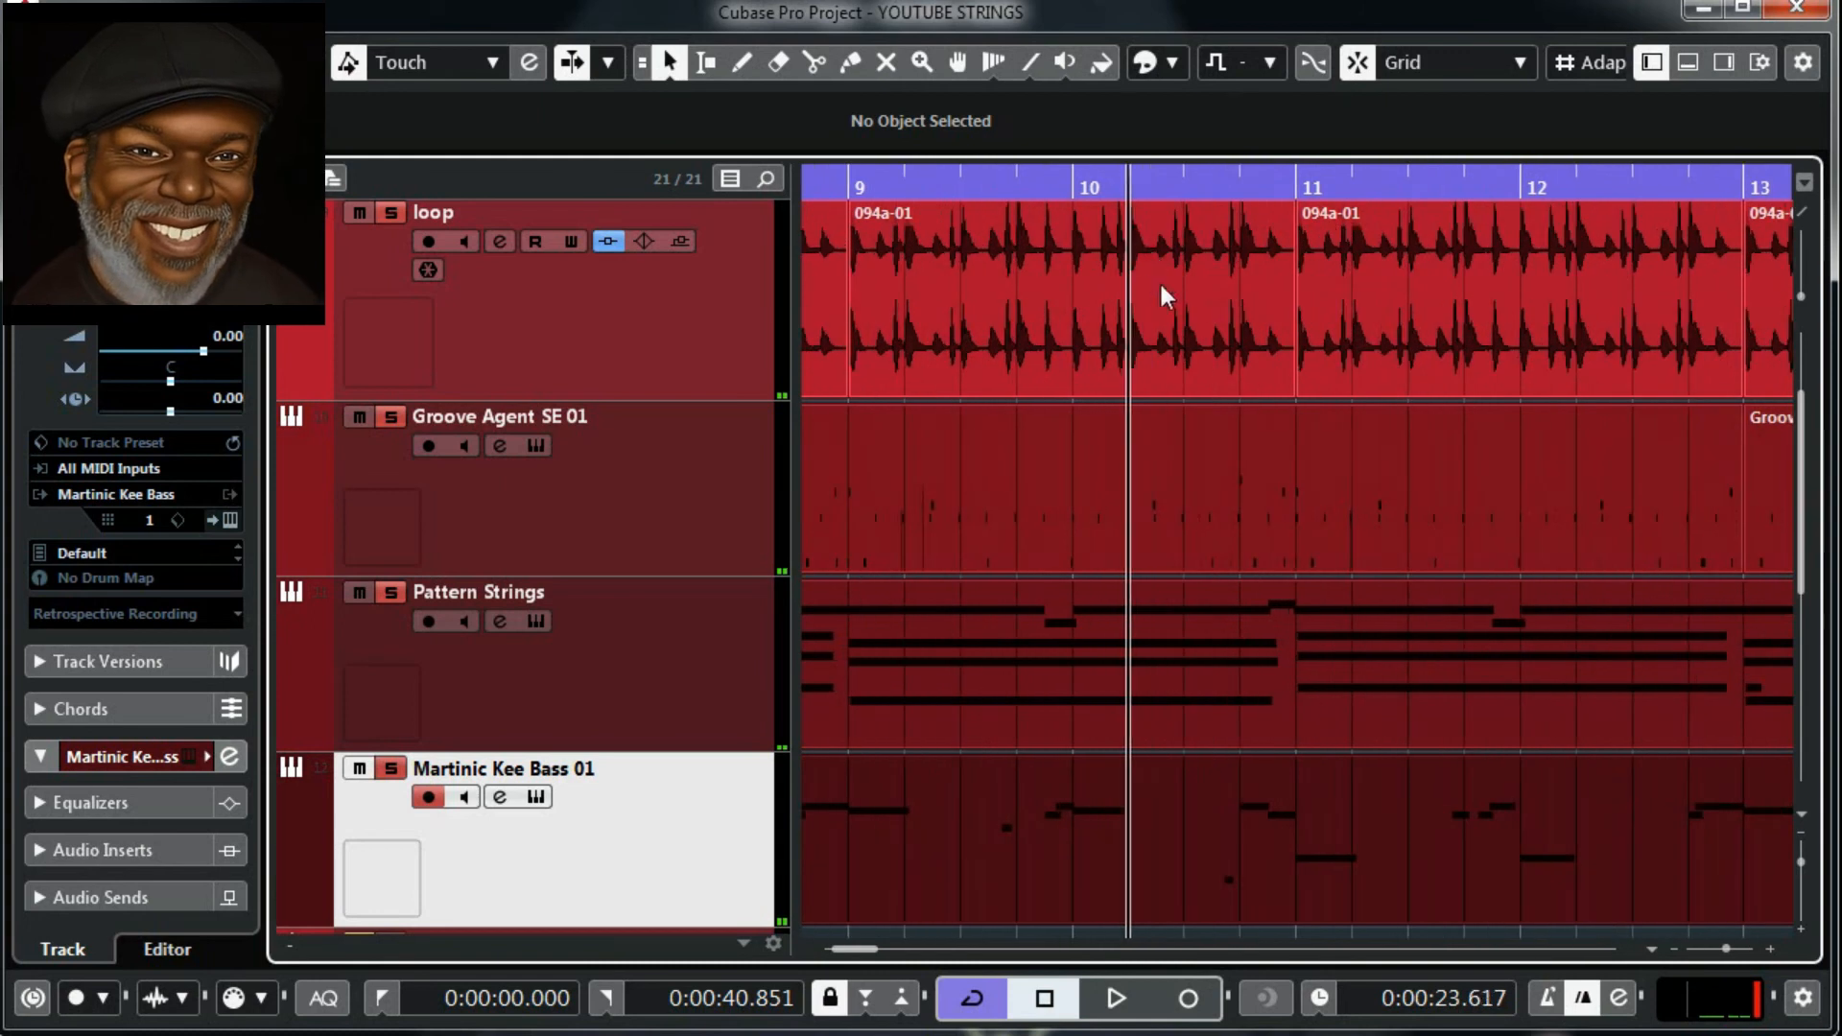
key("space")
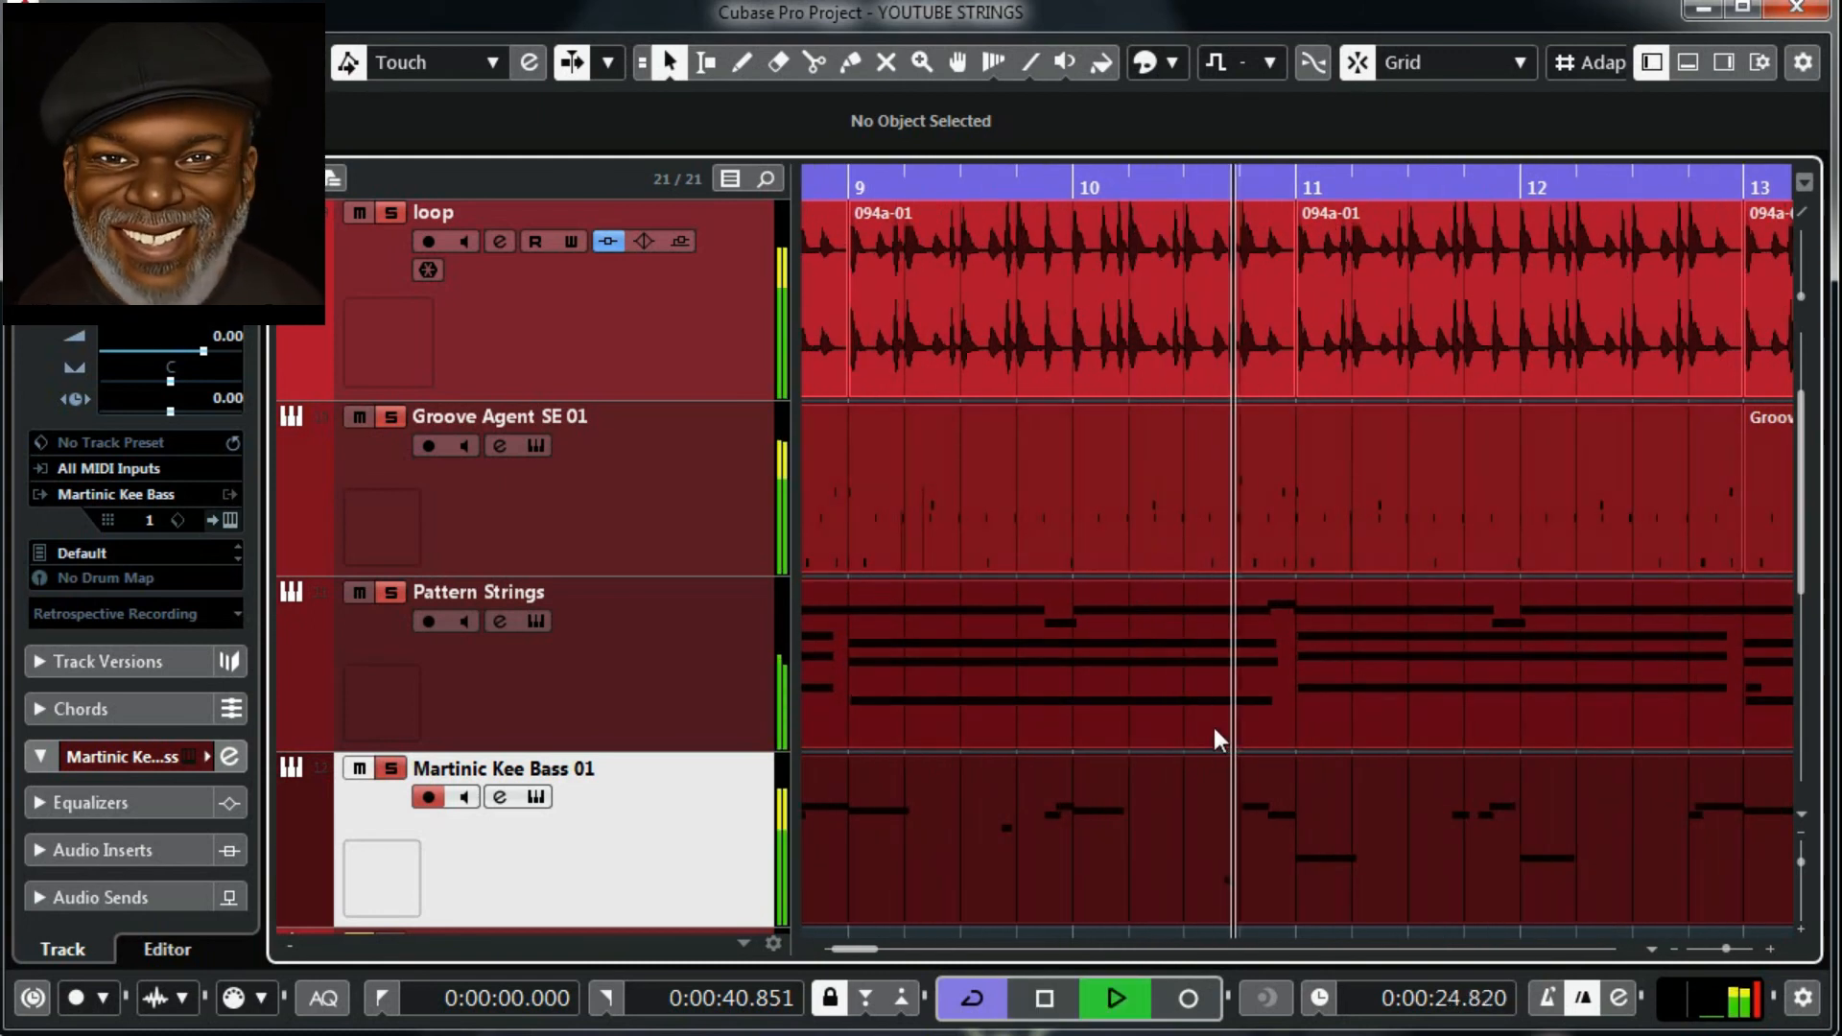
key("space")
Open the Martinic Kee Bass 01 part in the Key Editor and audition the notes leading into bar 11
double_click(1269, 821)
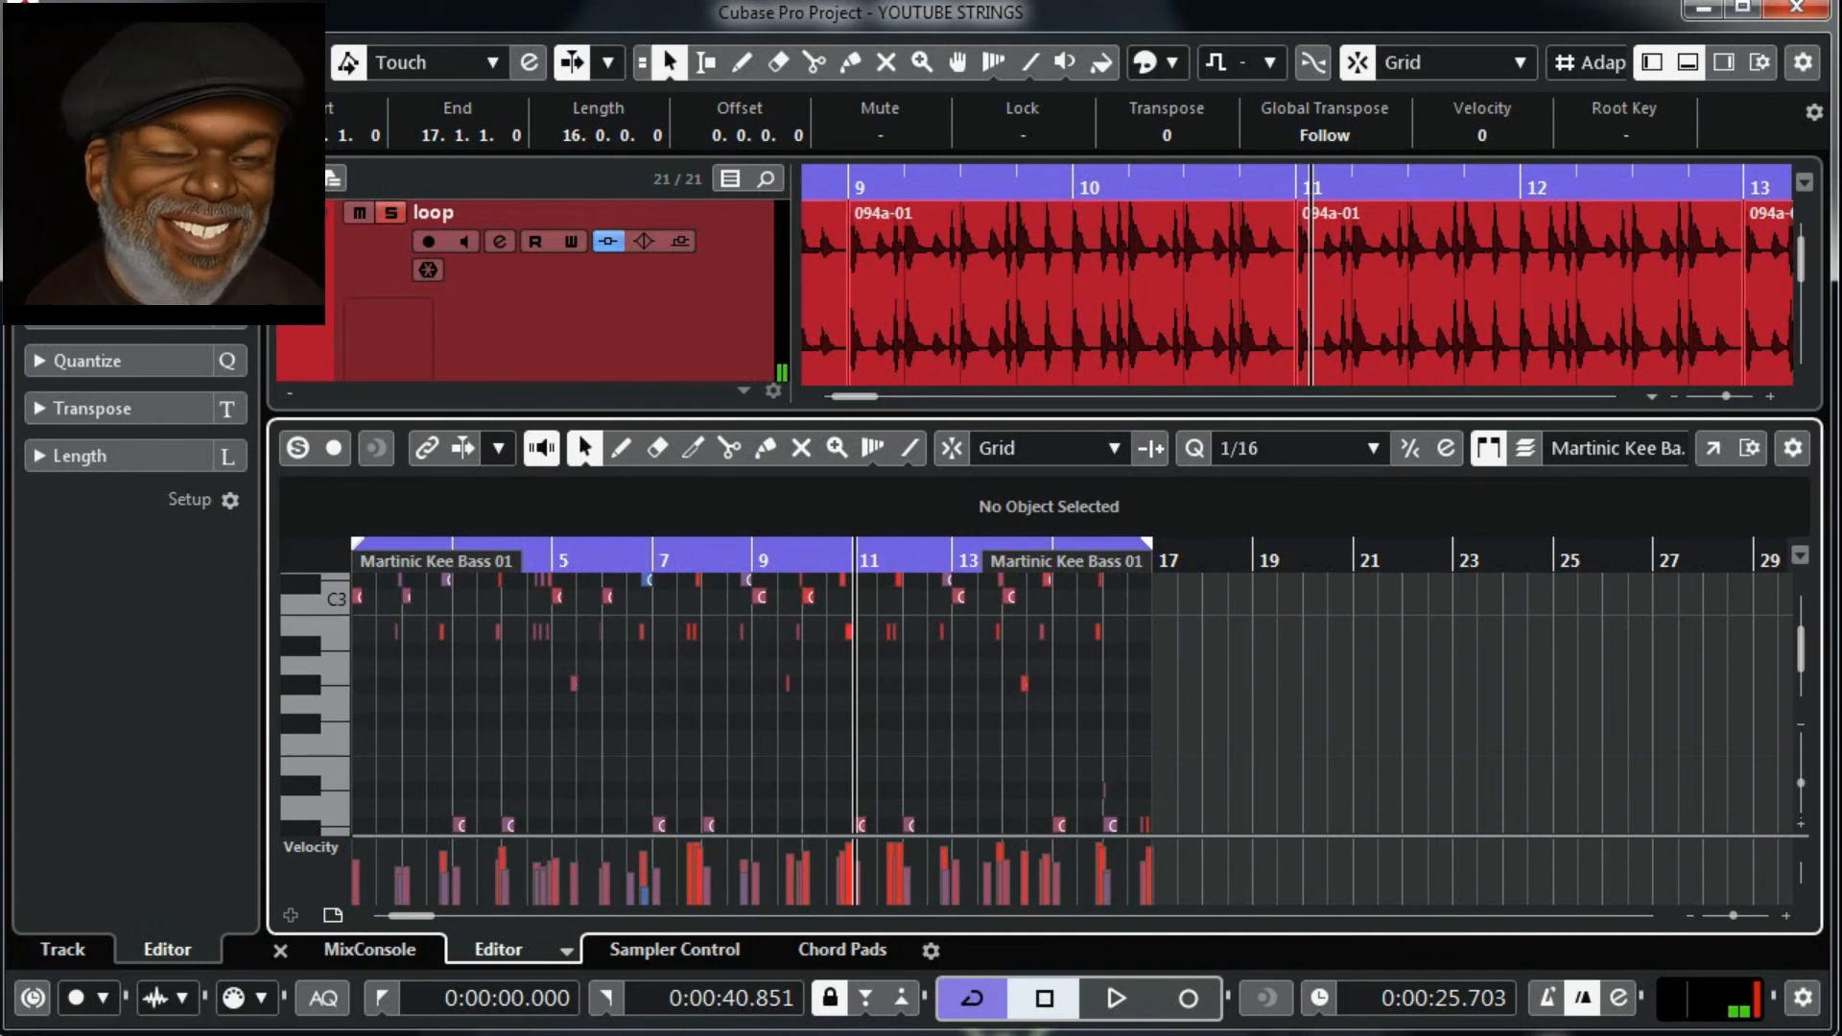
left_click_drag(1735, 914, 1746, 914)
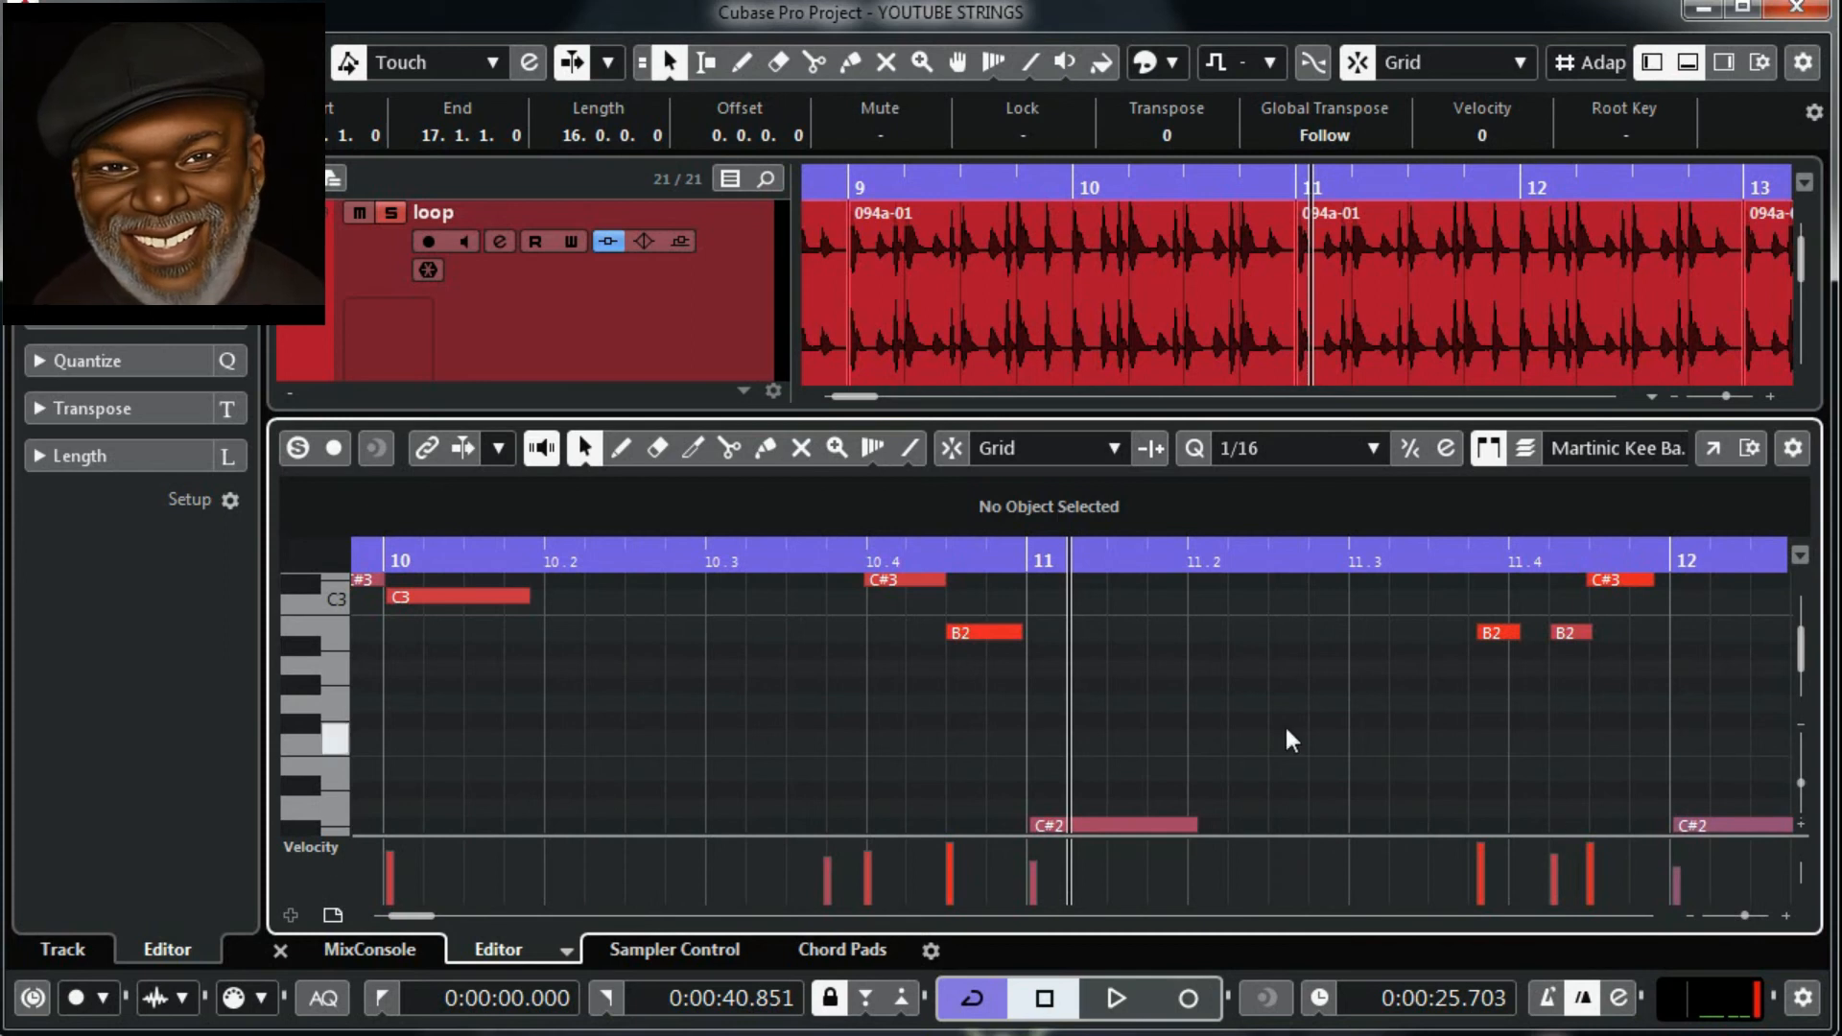
left_click(759, 555)
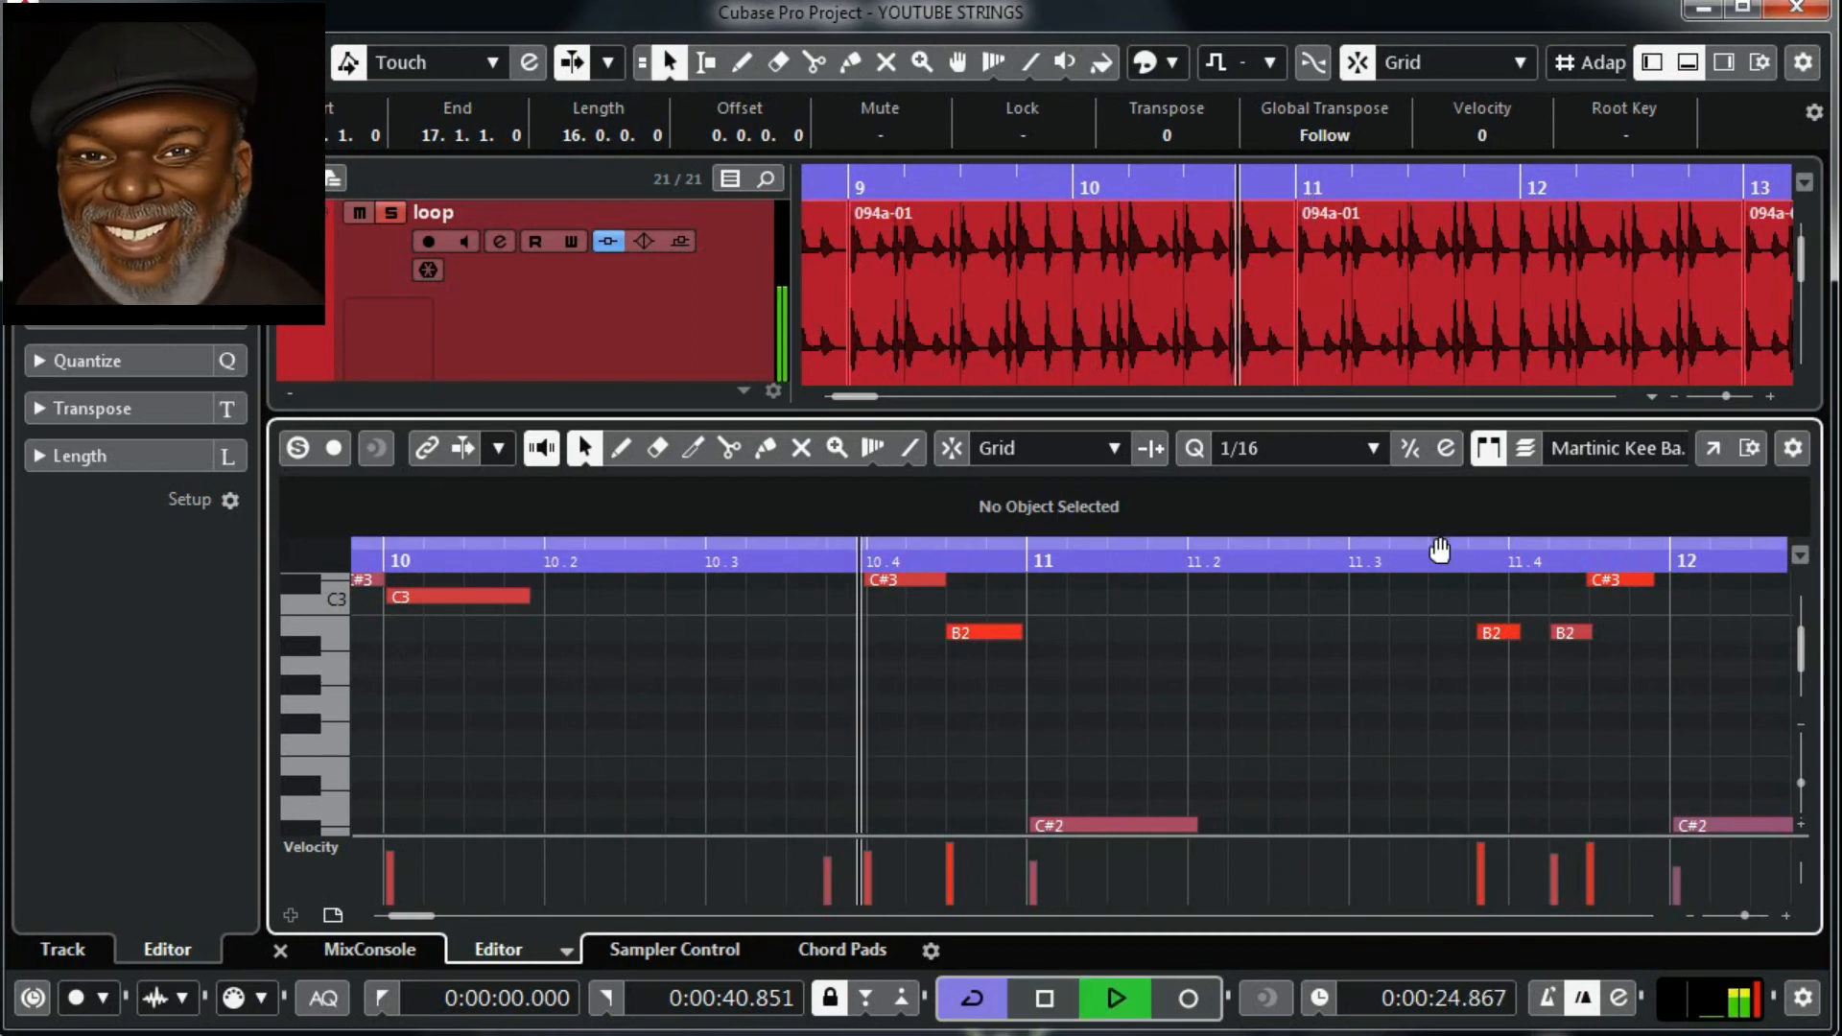
key("space")
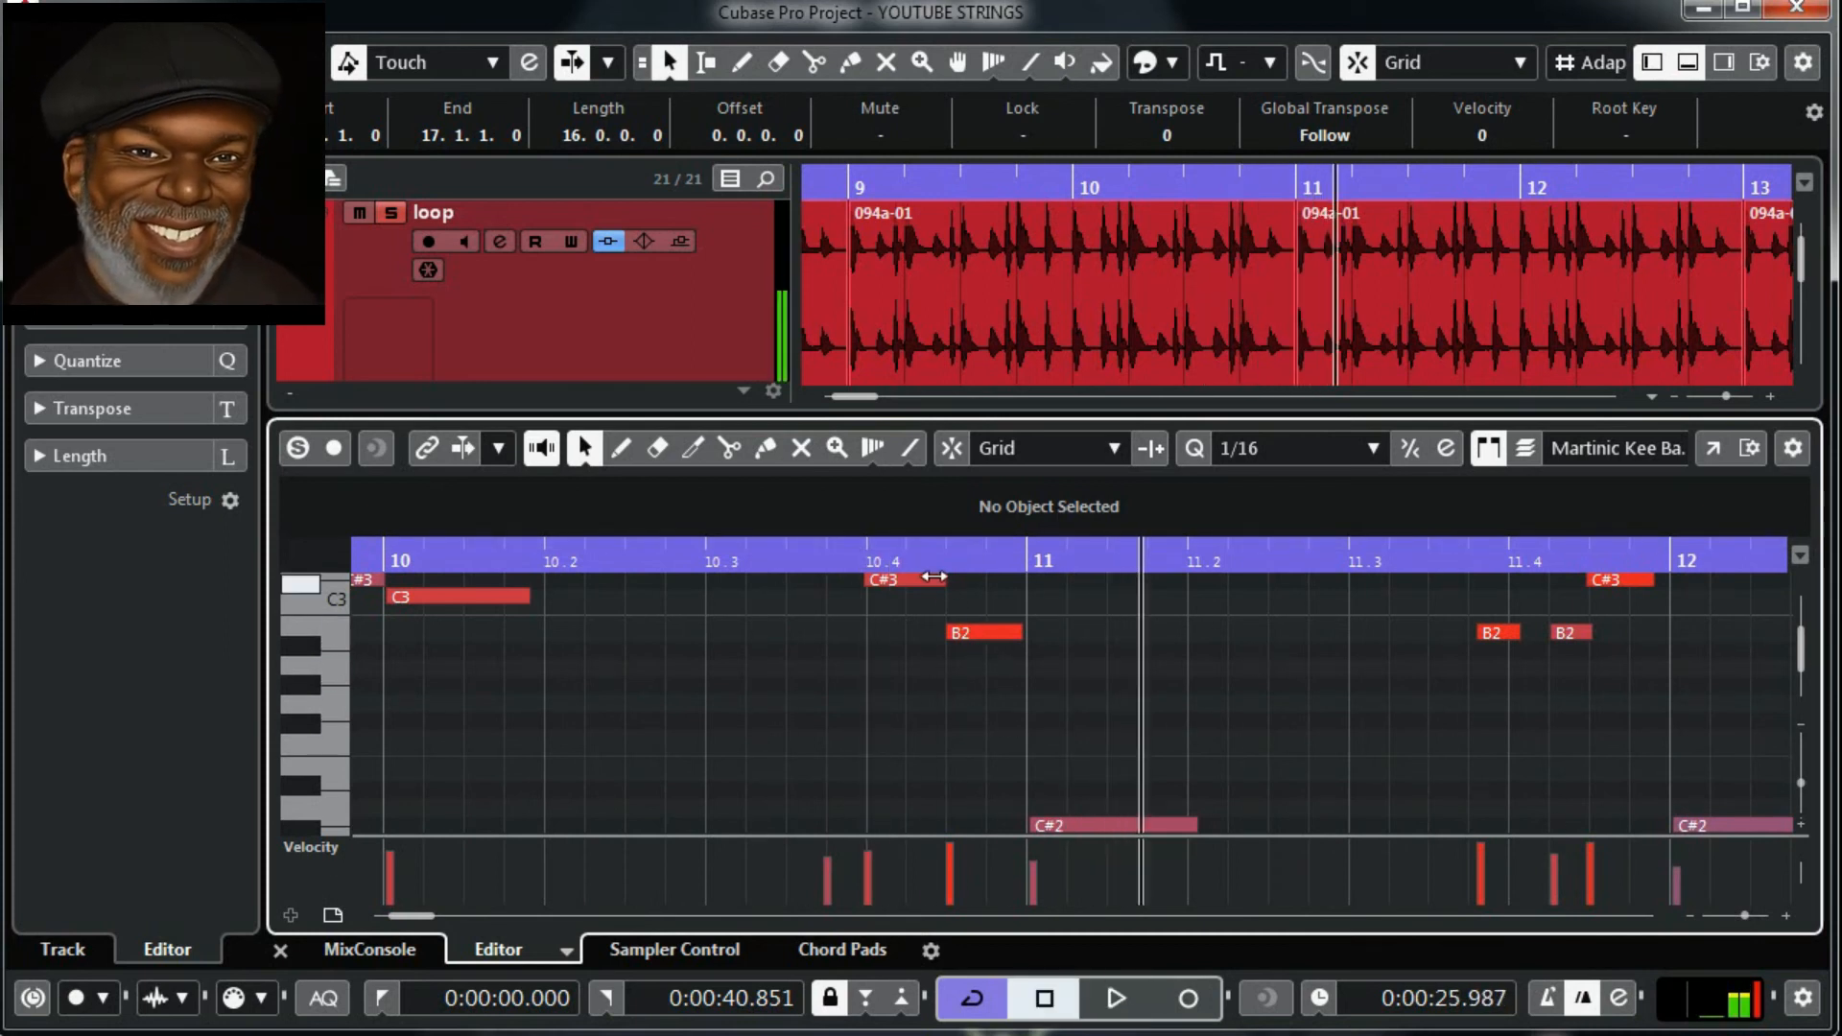
Shorten the C#3 note at beat 10.4 to 0.0.1.97 and raise the B2 note just before bar 11 to C#3
left_click(946, 583)
left_click_drag(943, 583, 934, 583)
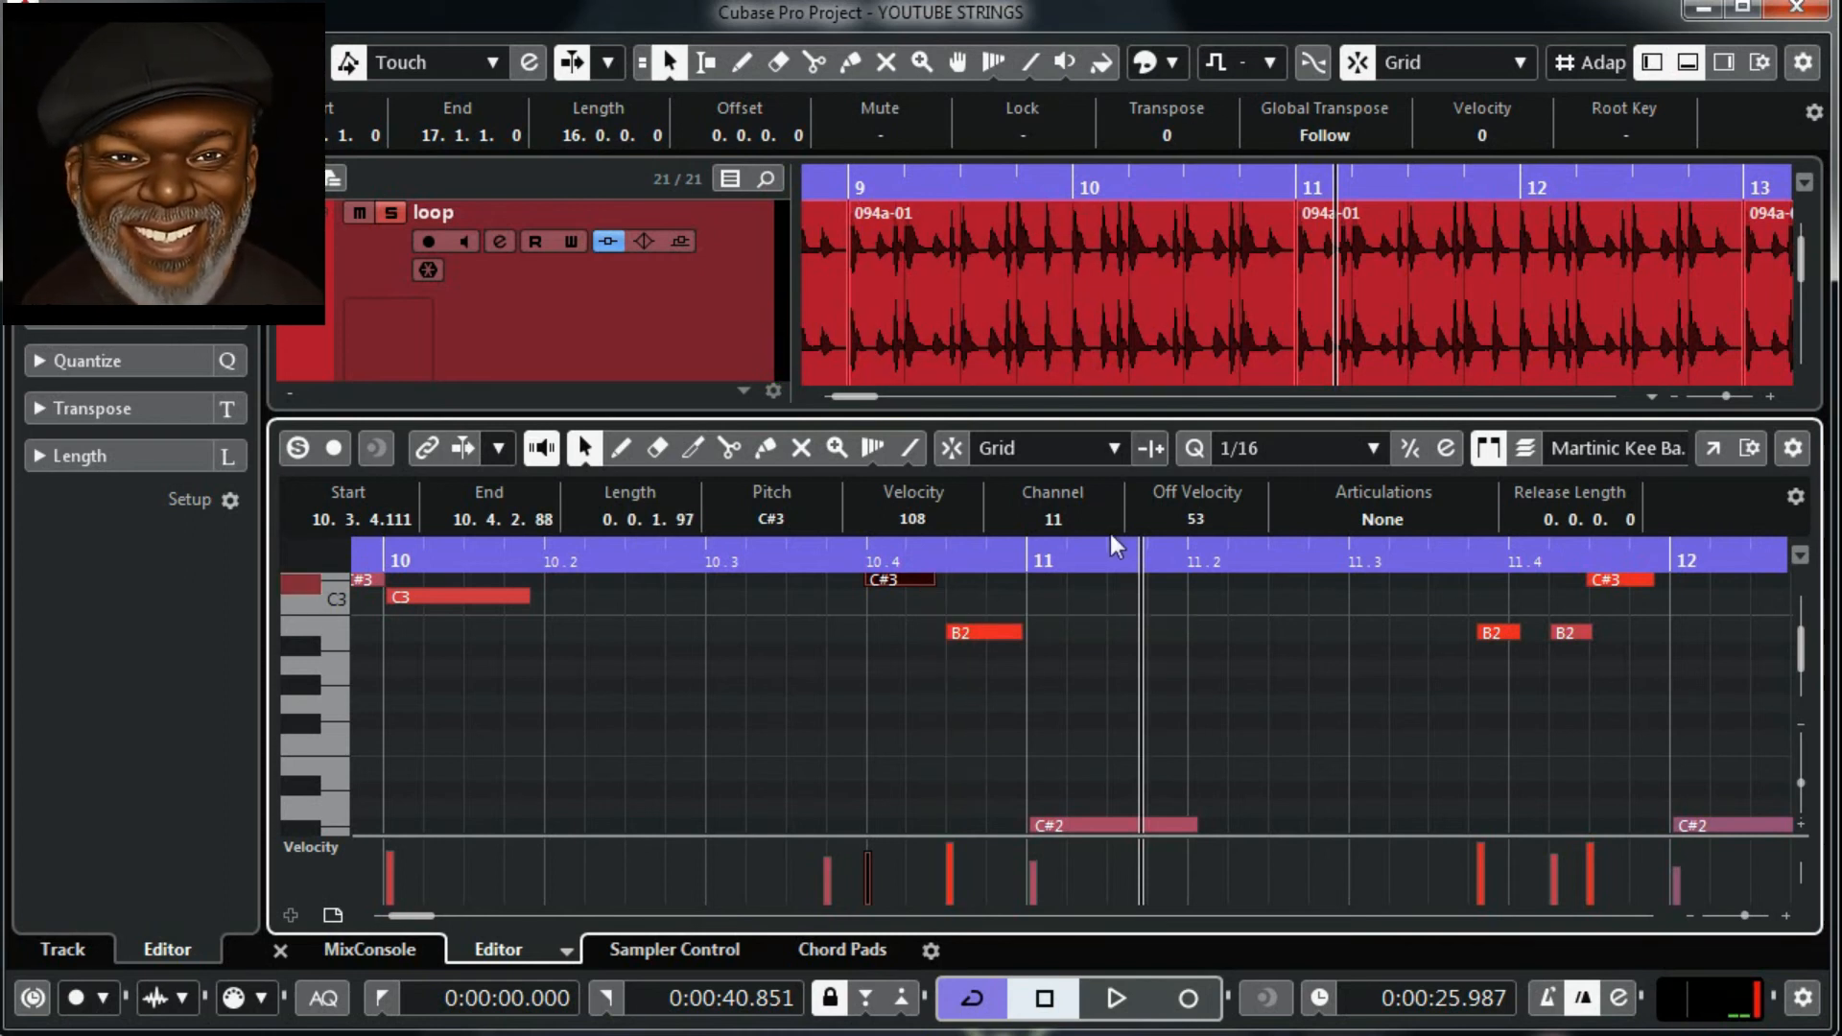
mouse_move(969, 626)
left_mouse_down()
mouse_move(975, 606)
mouse_move(971, 815)
mouse_move(1008, 720)
mouse_move(976, 648)
left_mouse_up()
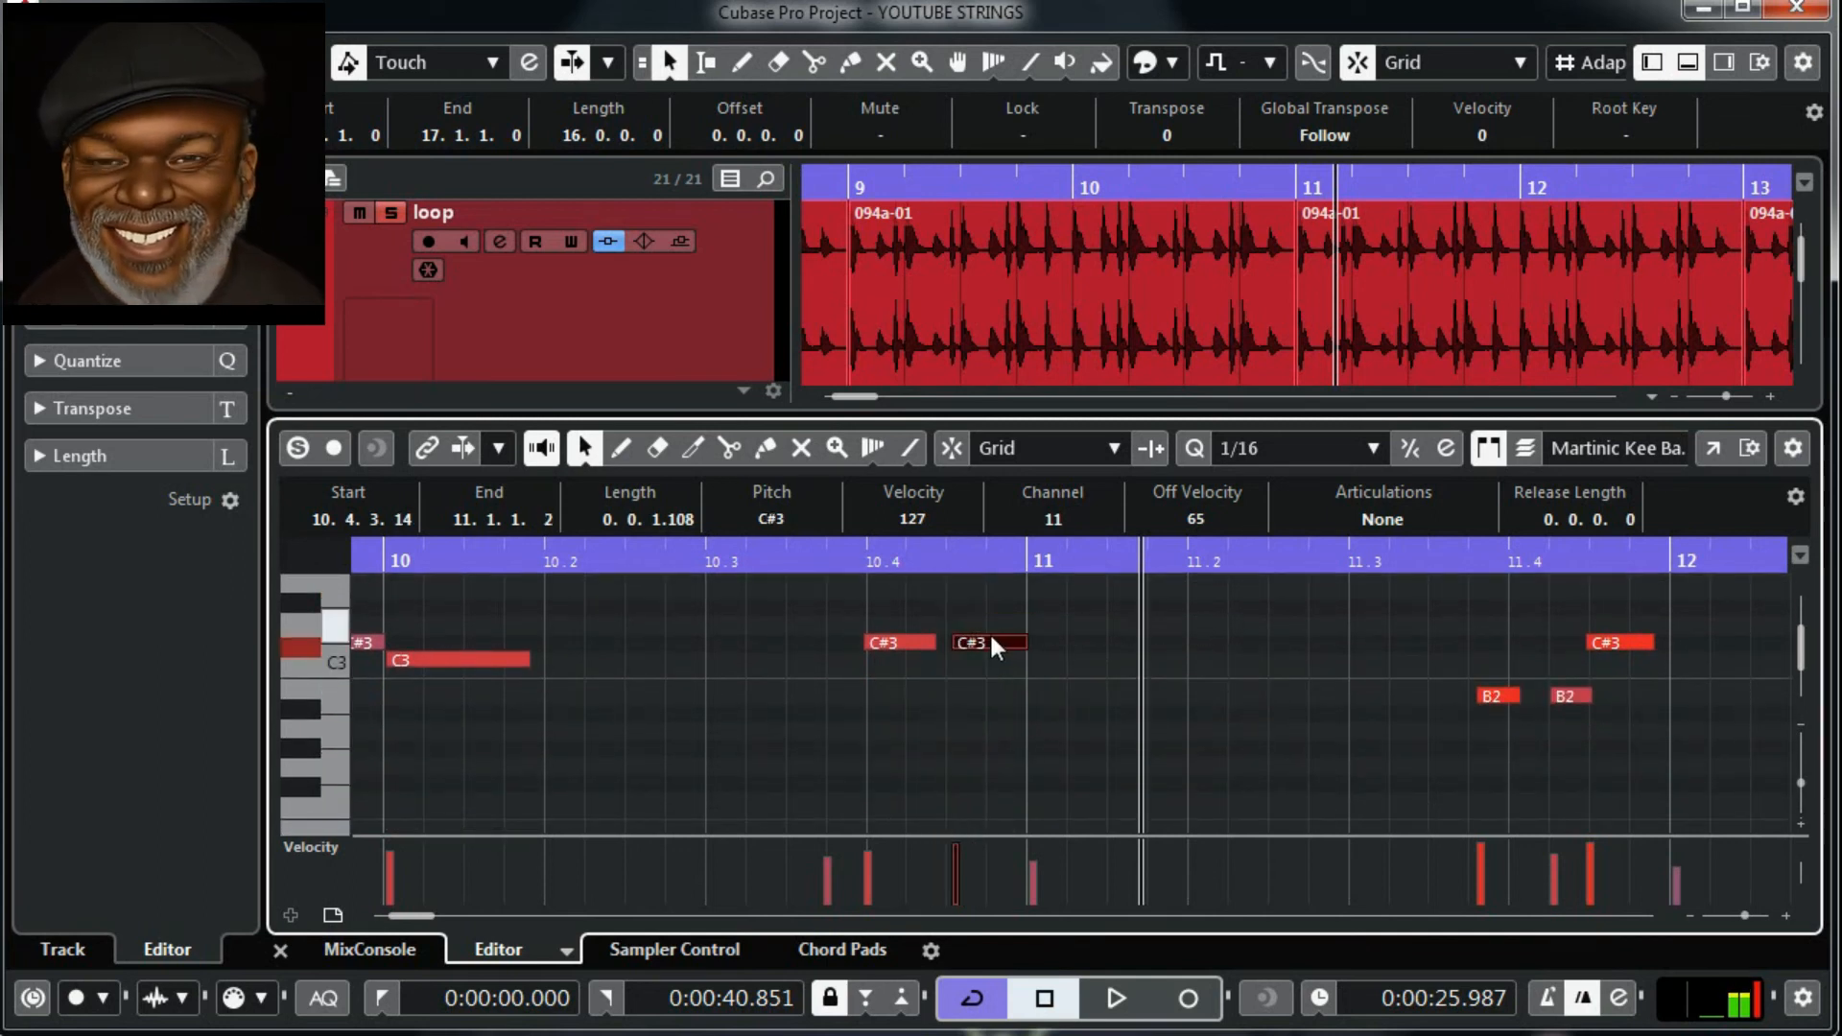
left_click(987, 634)
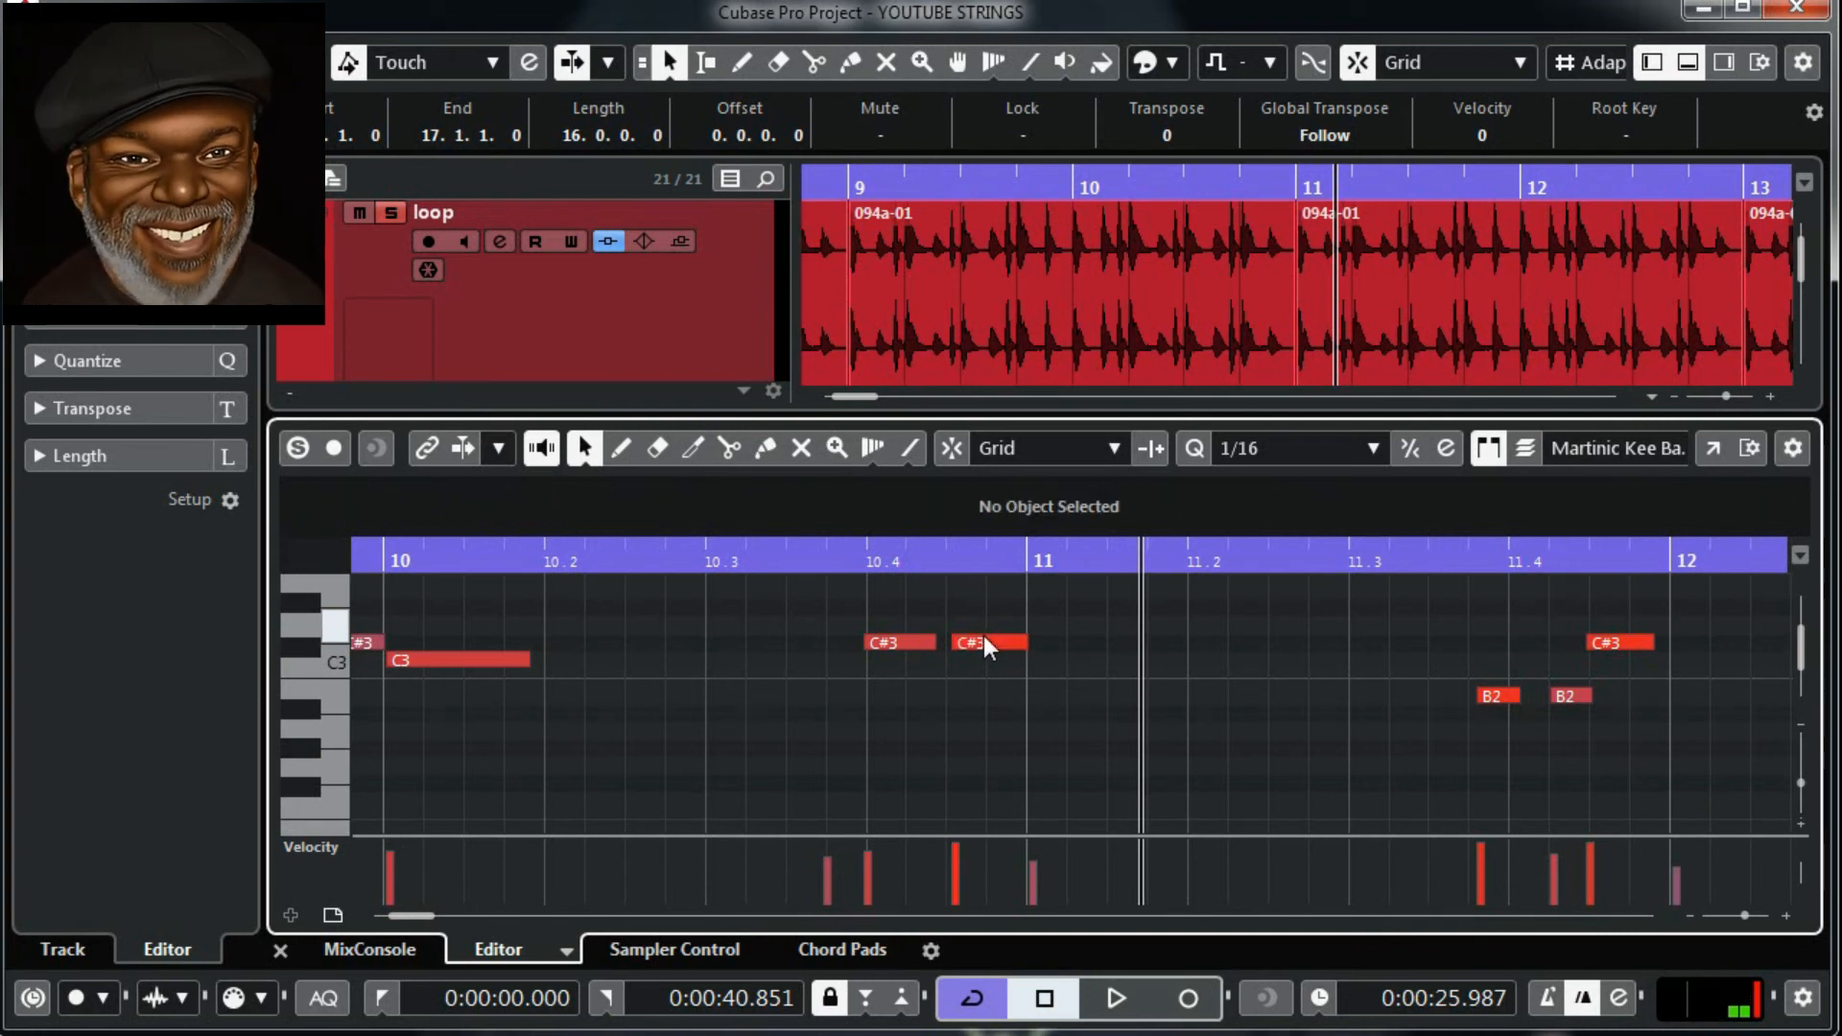
left_click(975, 641)
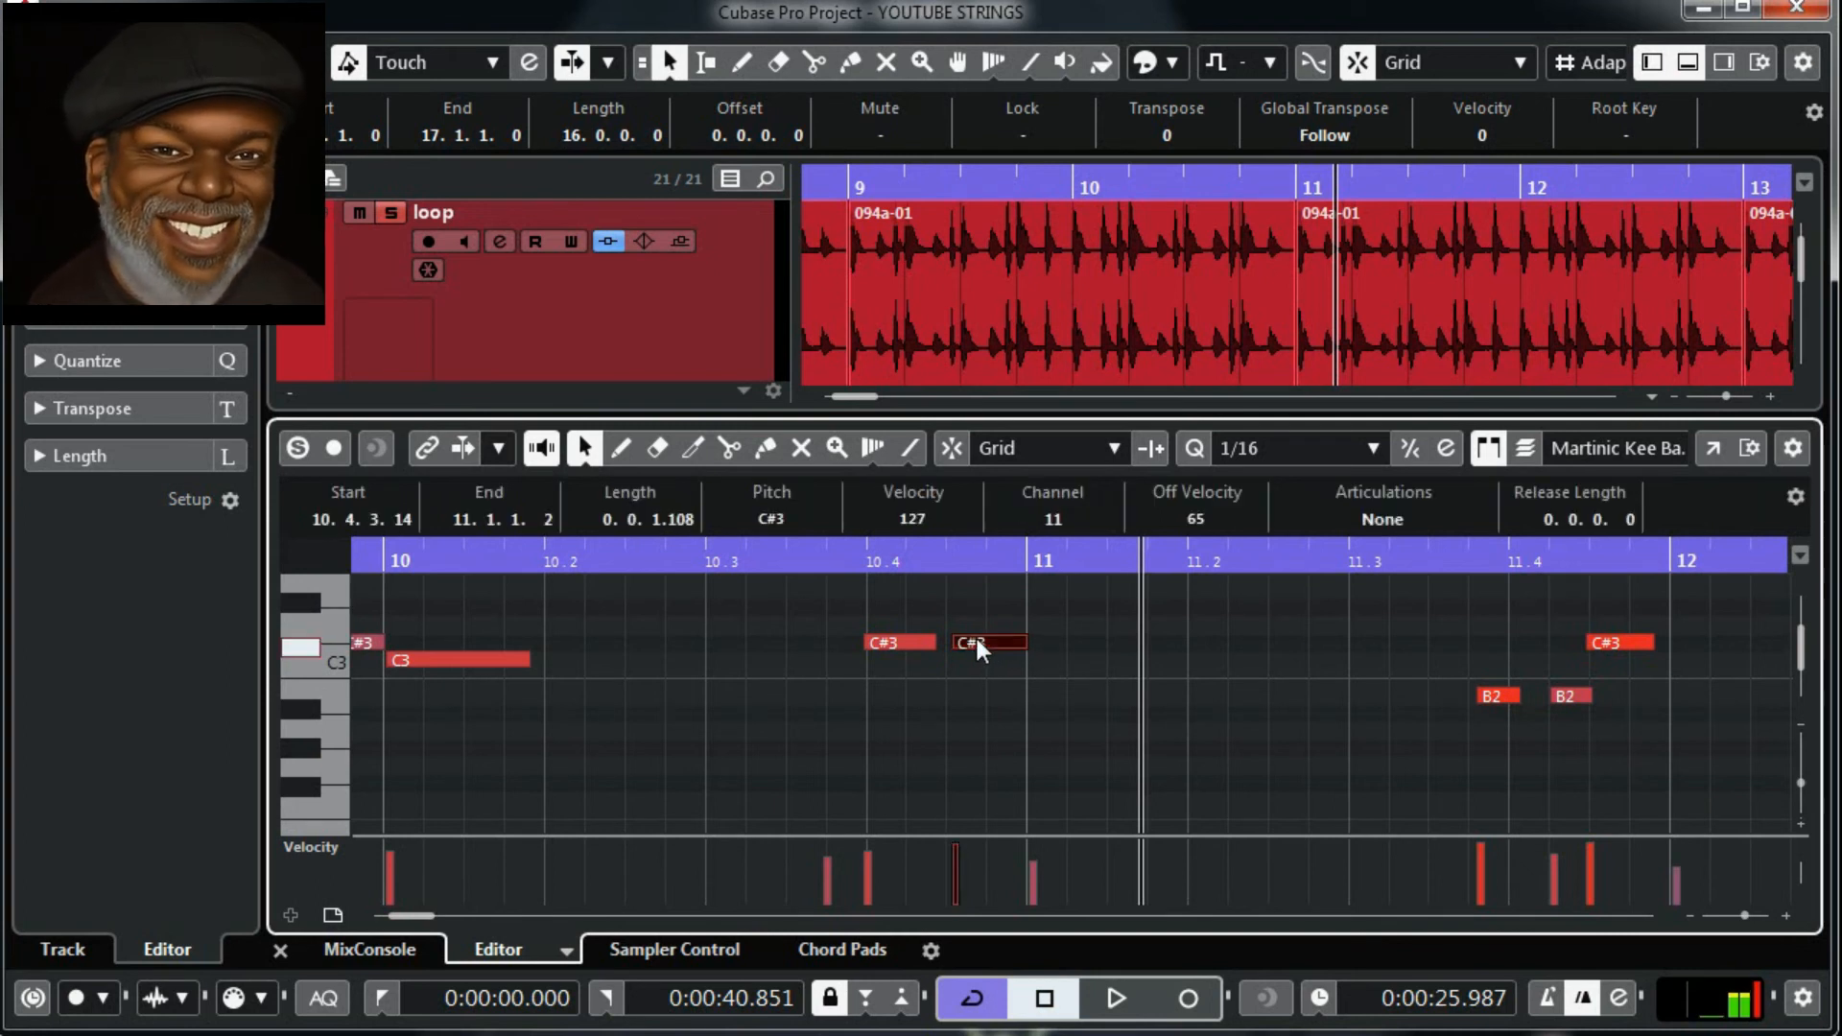
left_click_drag(977, 642, 978, 647)
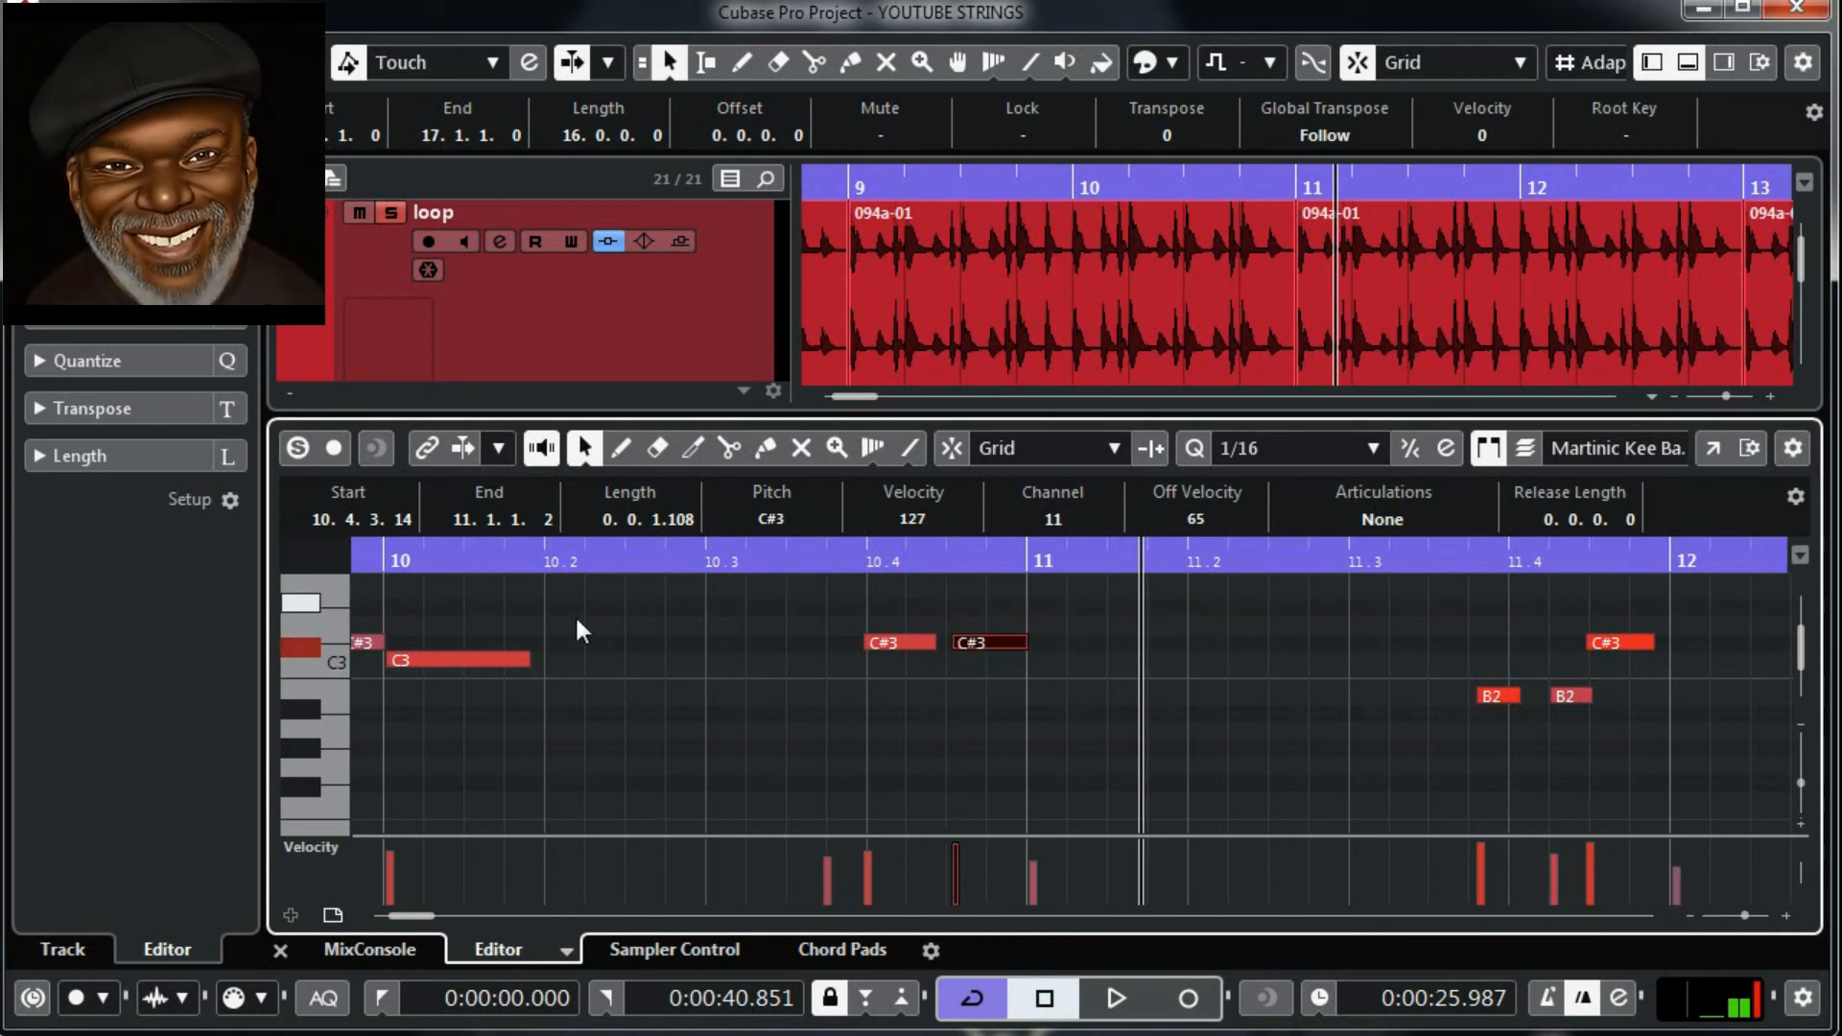
Play the arrangement from the project start and close the lower-zone note editor
key("Home")
key("space")
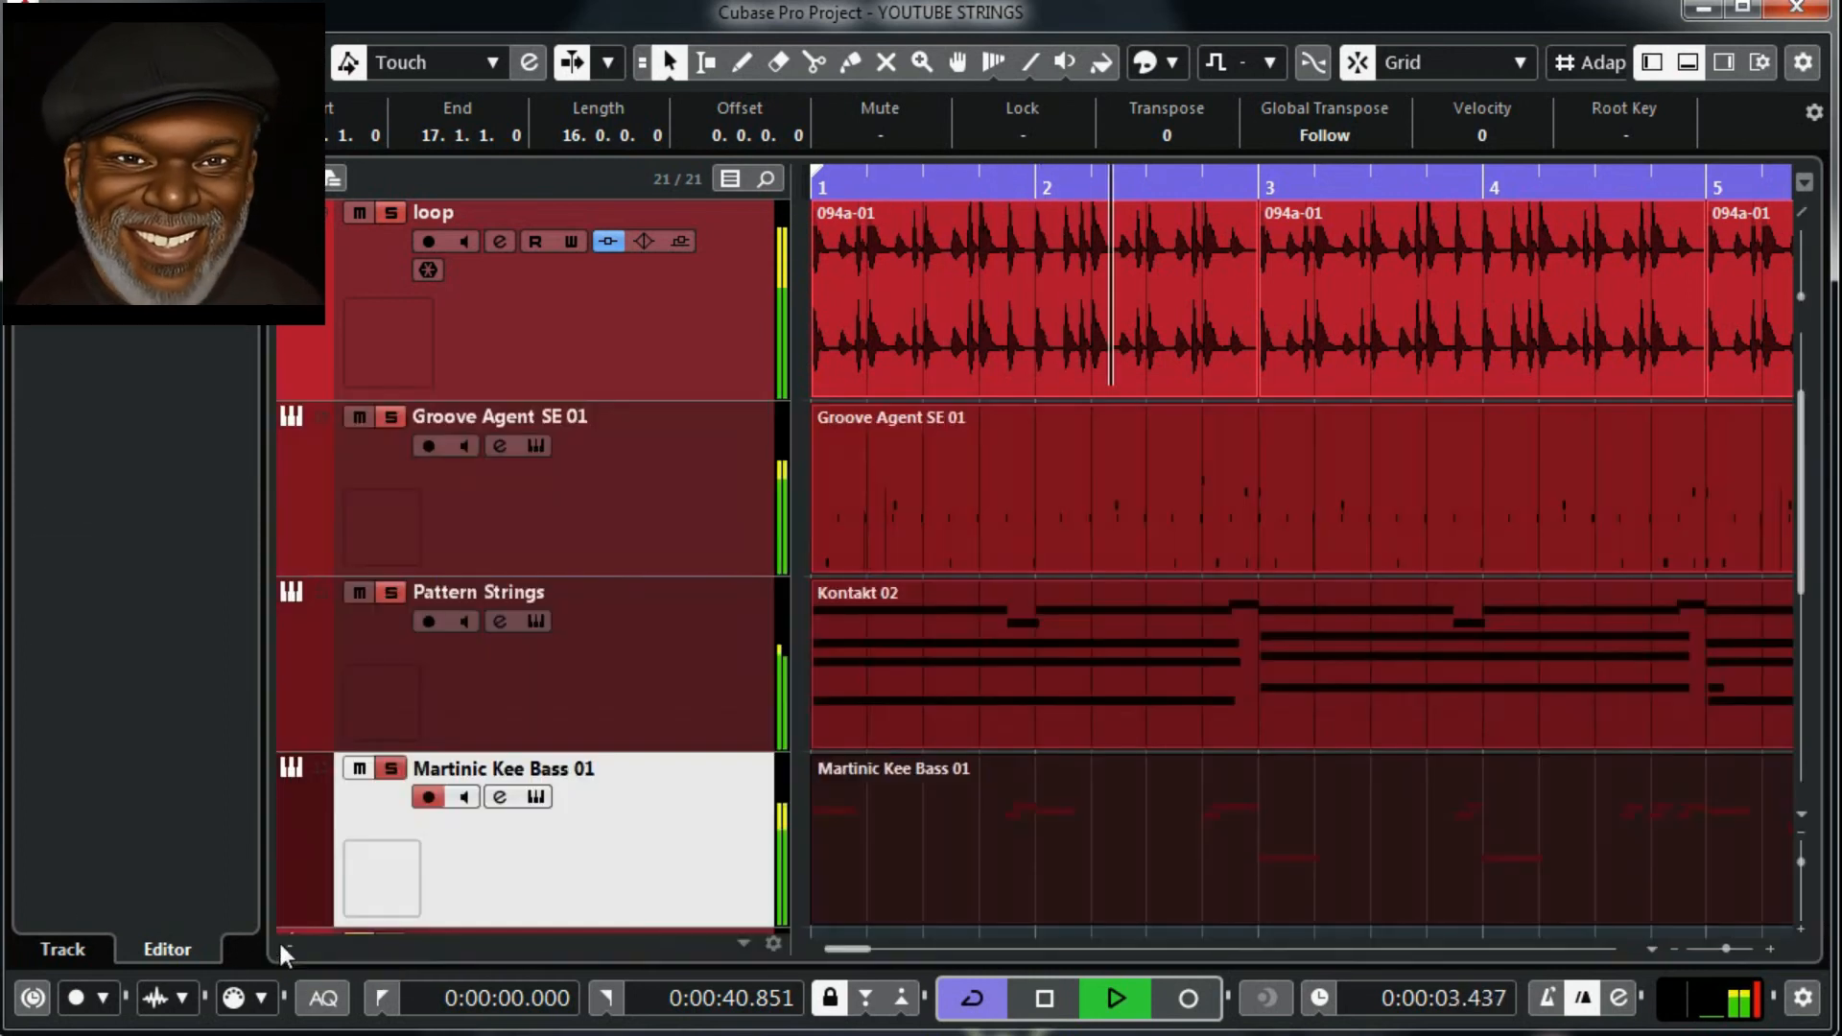
left_click(280, 950)
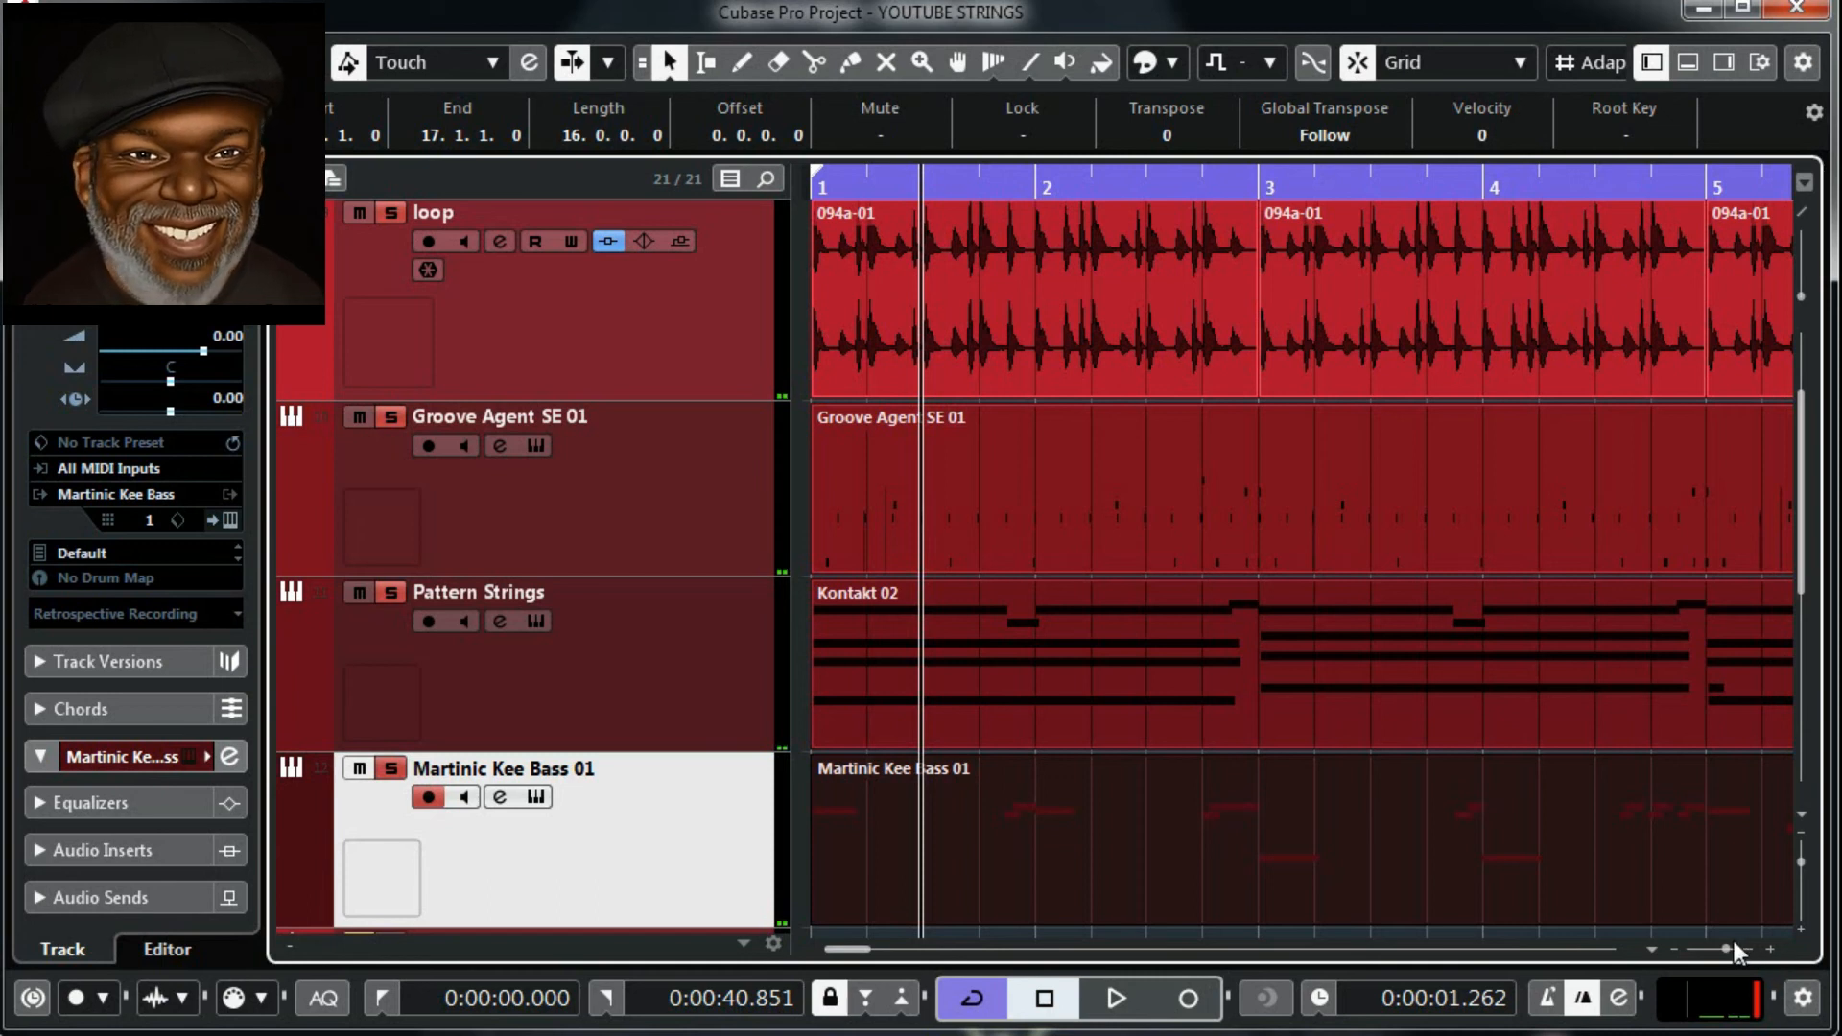
Fit the 16-bar arrangement and neighbouring tracks in view with smaller track heights, and play it from the project start
left_click_drag(1727, 949, 1723, 949)
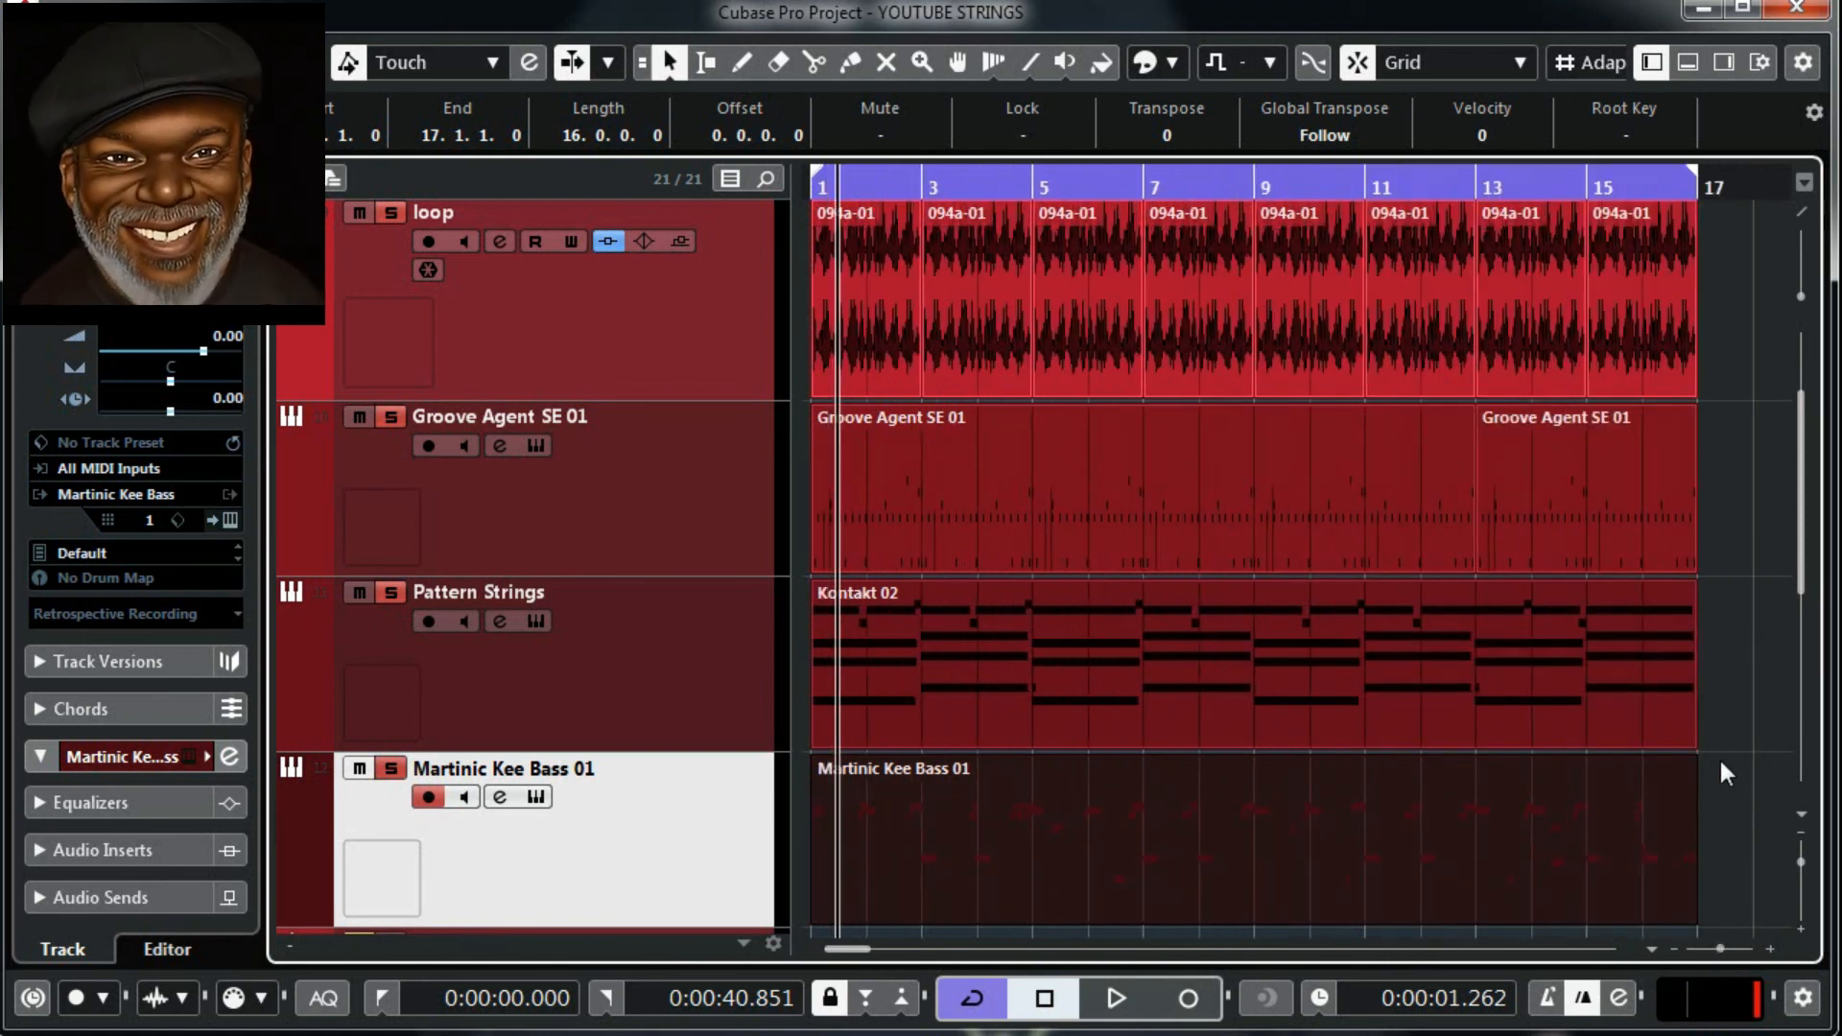
scroll(1747, 735, "down", 2)
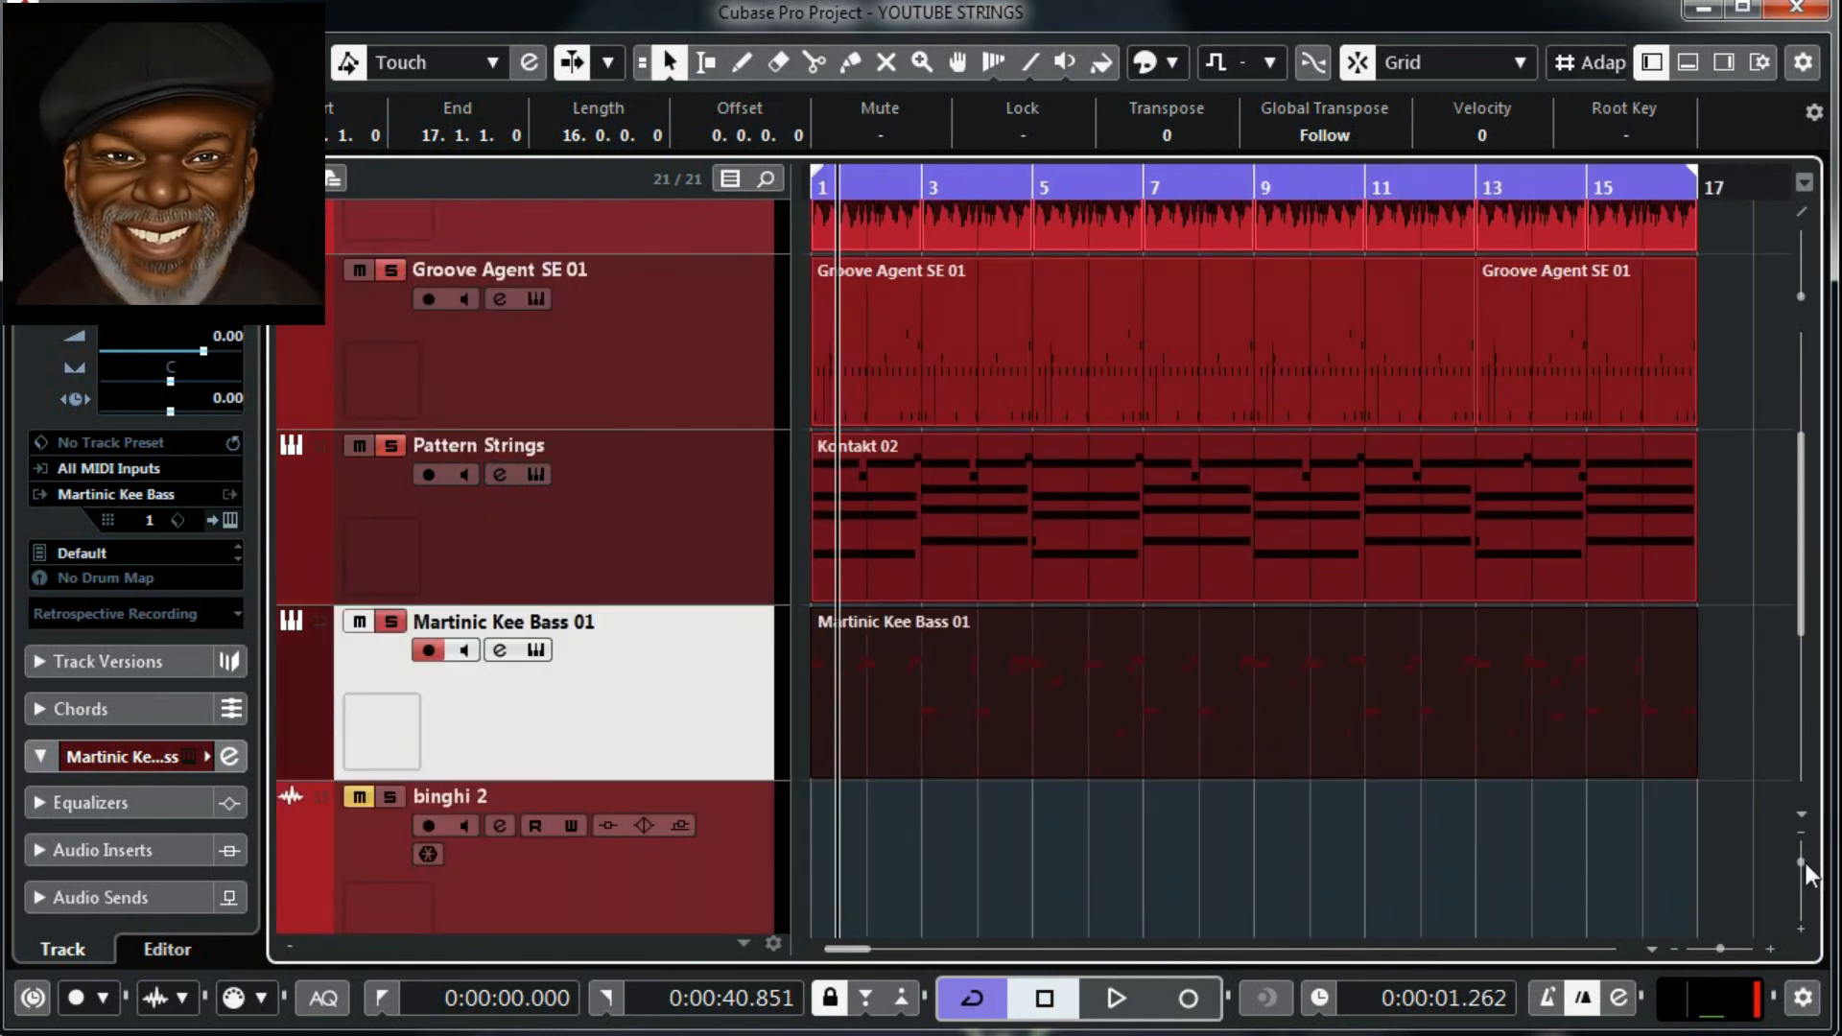
left_click_drag(1800, 860, 1800, 850)
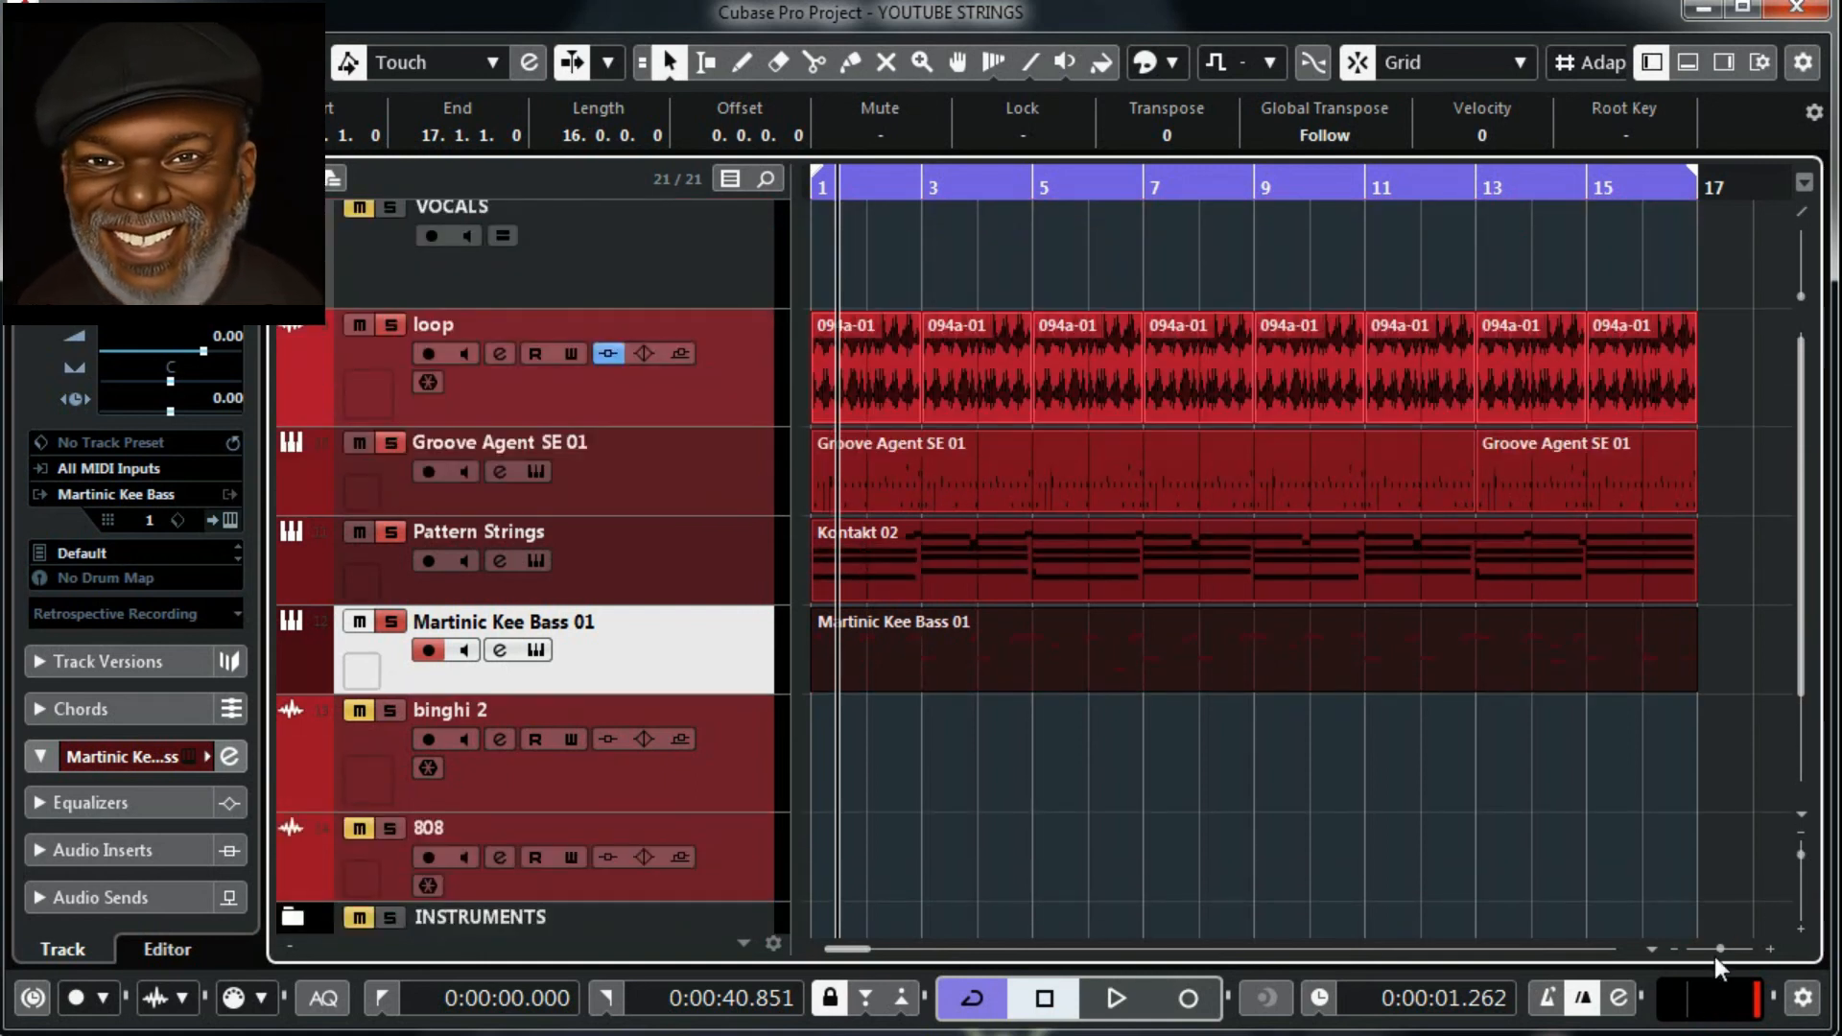
left_click_drag(1720, 952, 1719, 956)
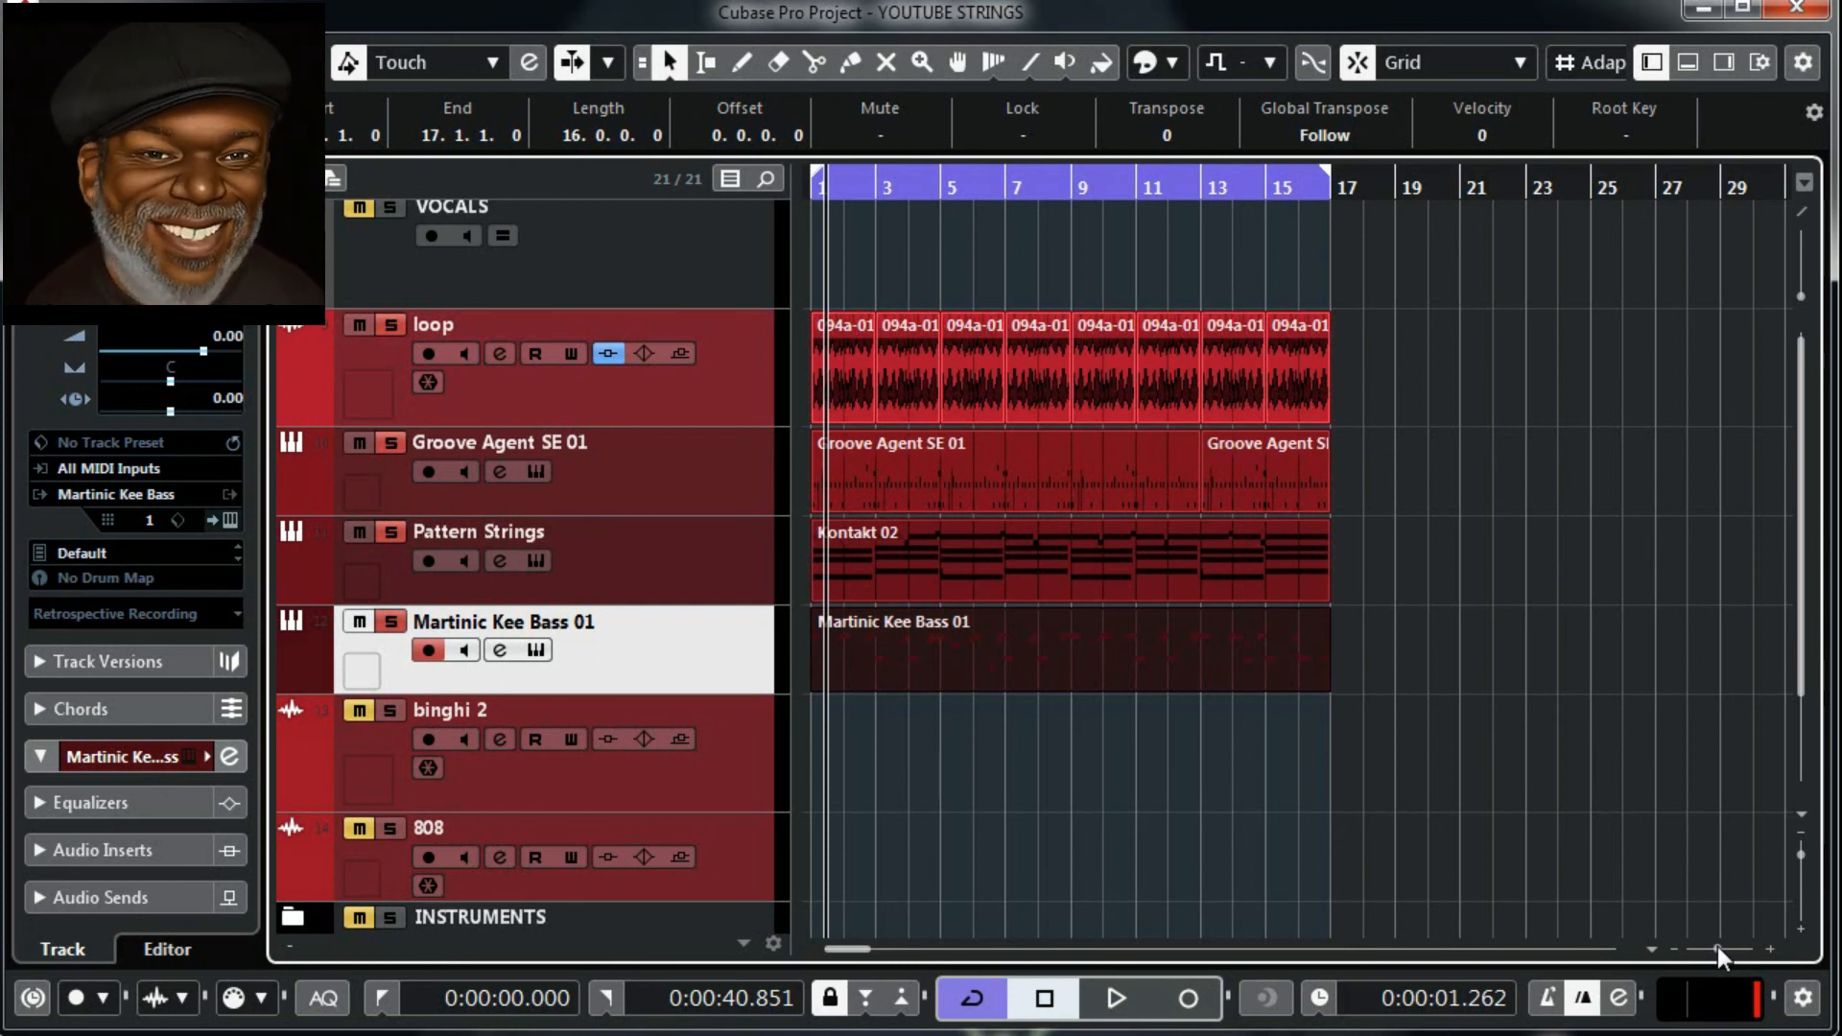
key("space")
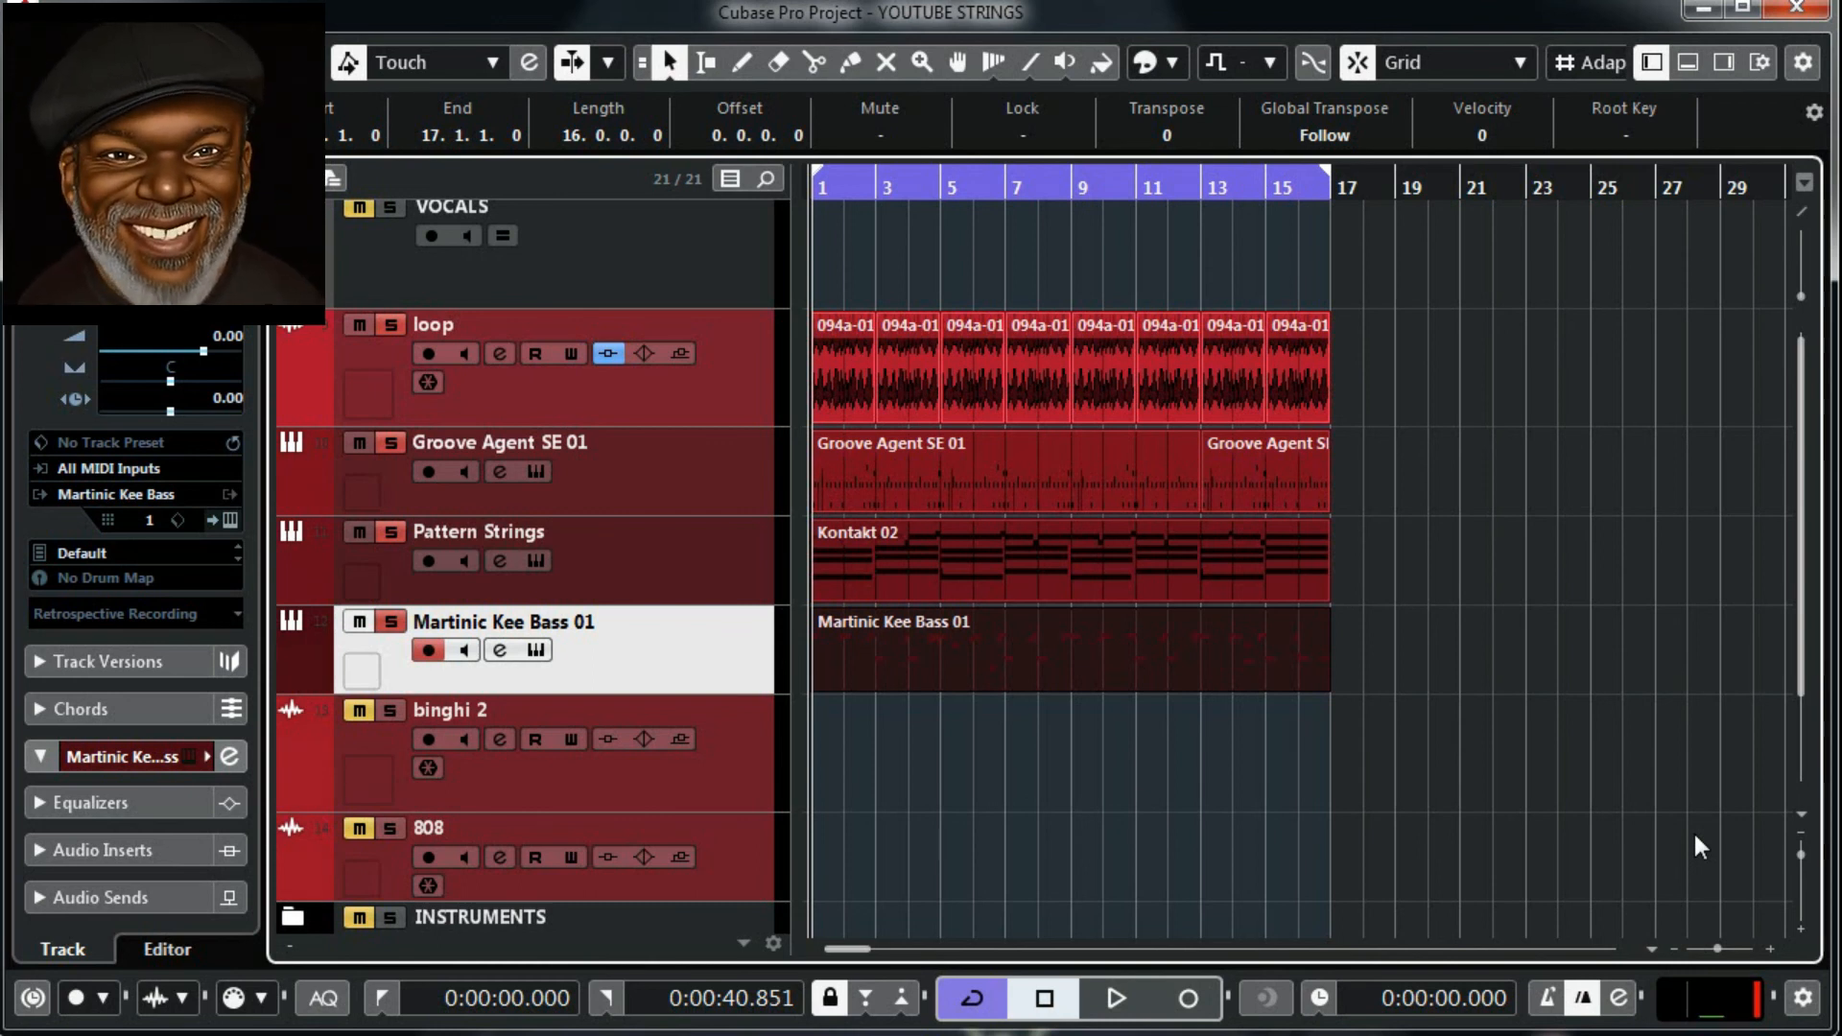
key("space")
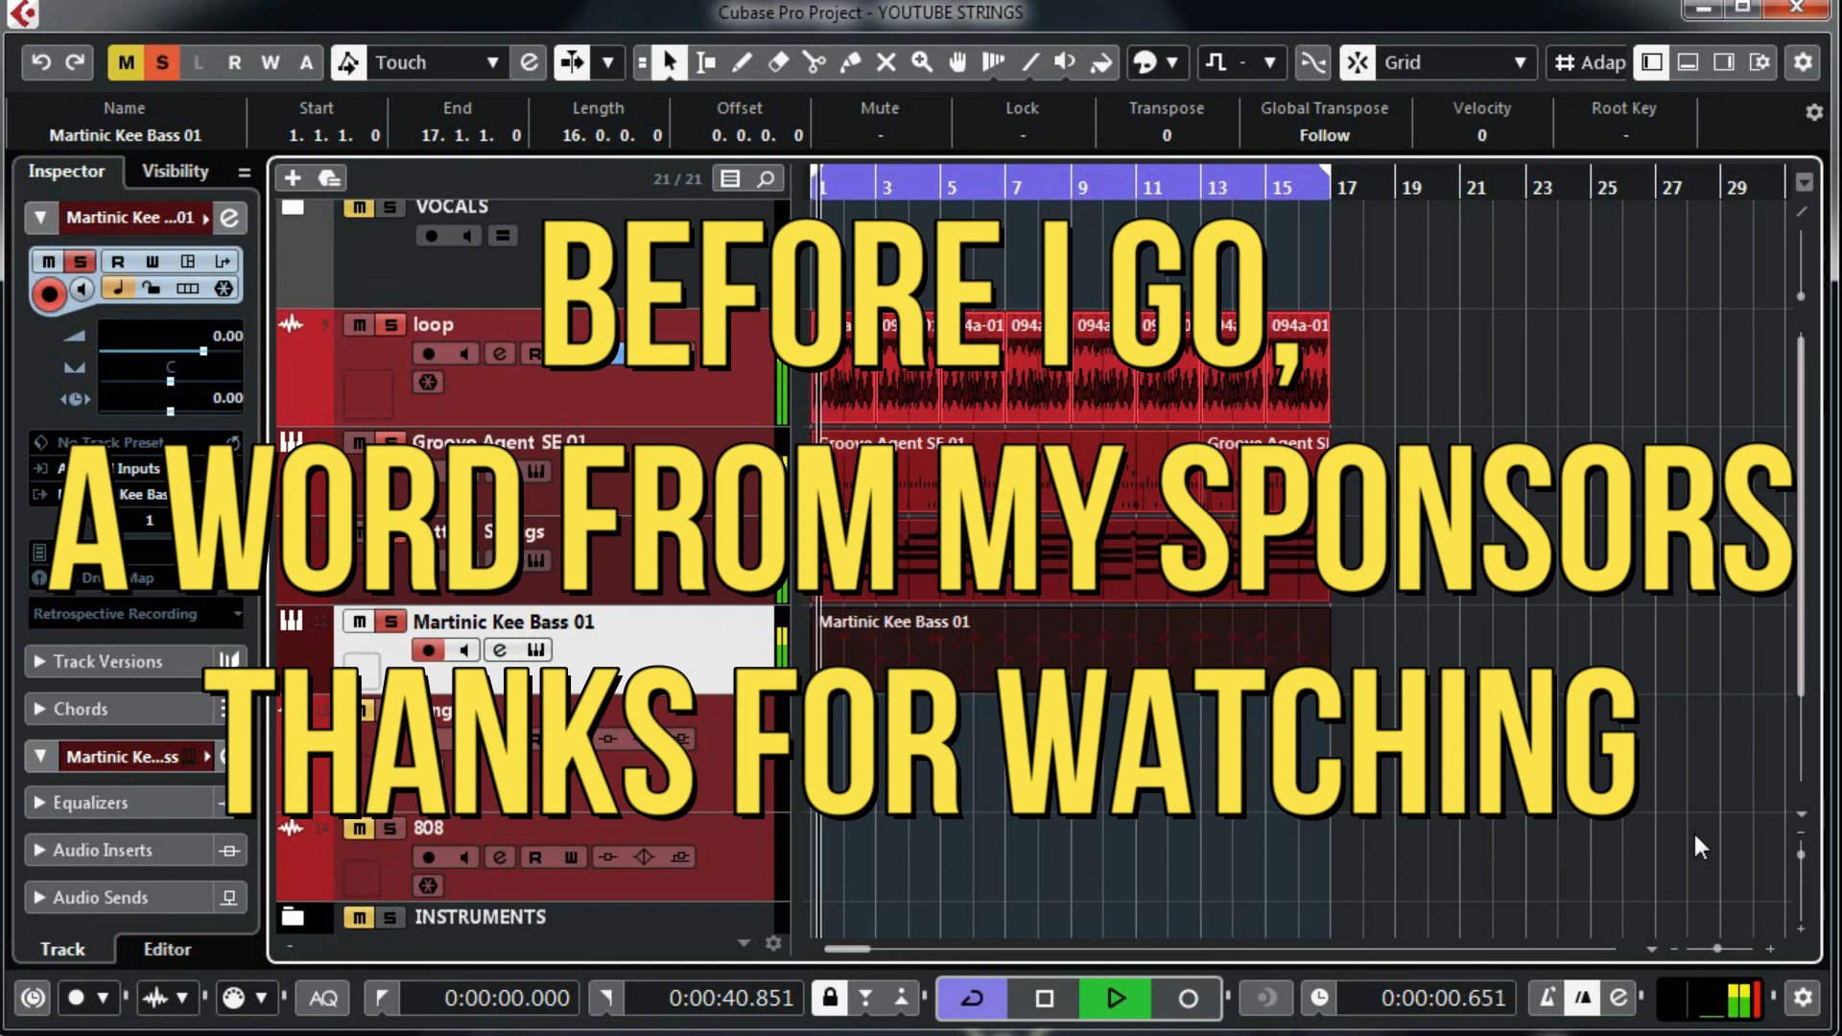